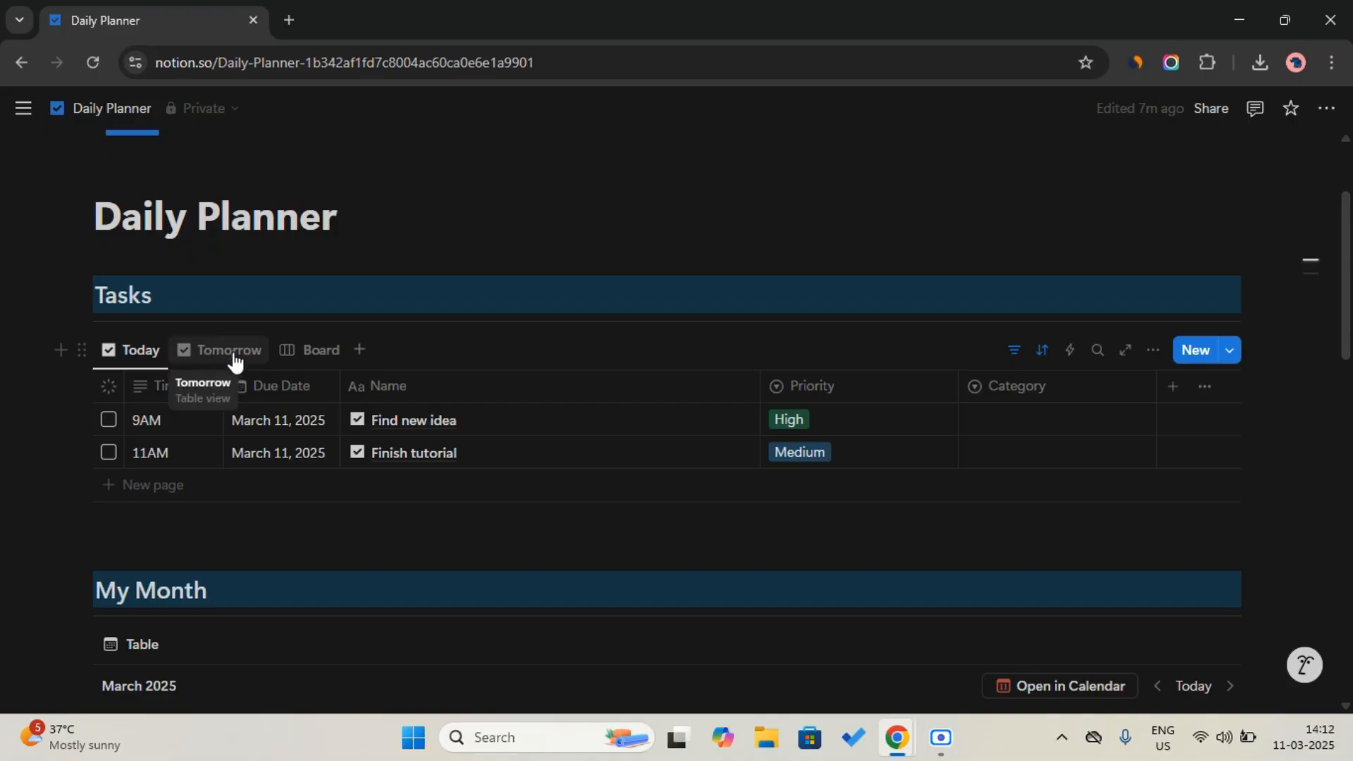
# Step: Look over the finished Daily Planner in Notion: the task board, today's task list and the monthly calendar
pyautogui.click(306, 365)
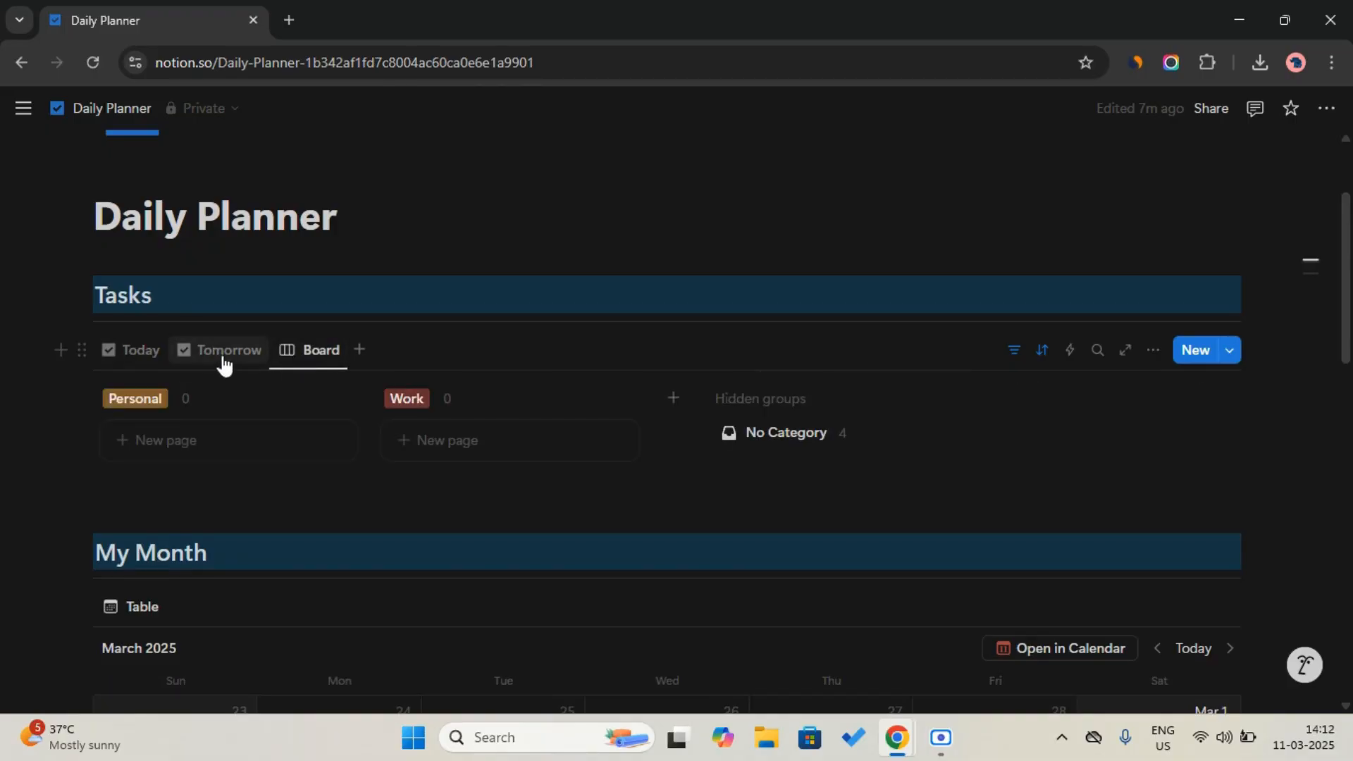
pyautogui.click(136, 357)
pyautogui.scroll(-5, 141, 353)
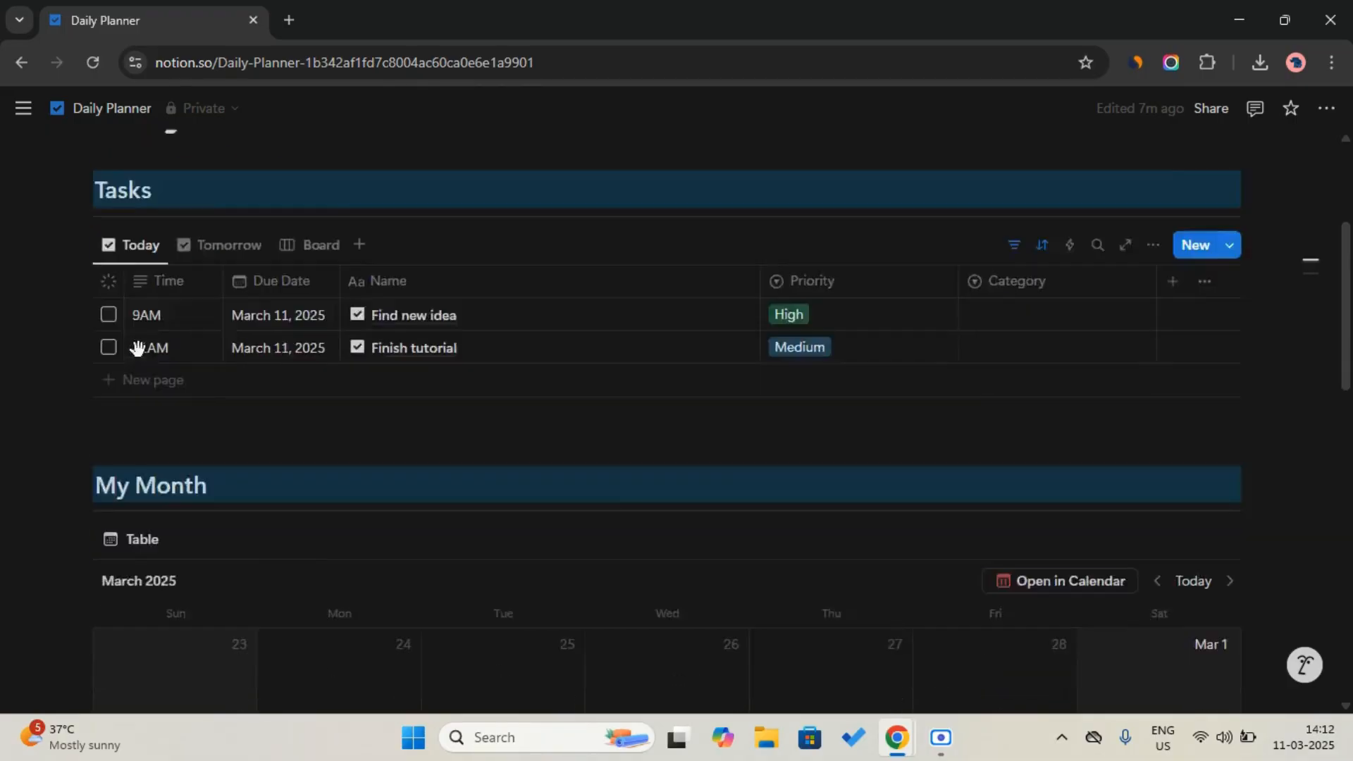
pyautogui.scroll(-3, 139, 352)
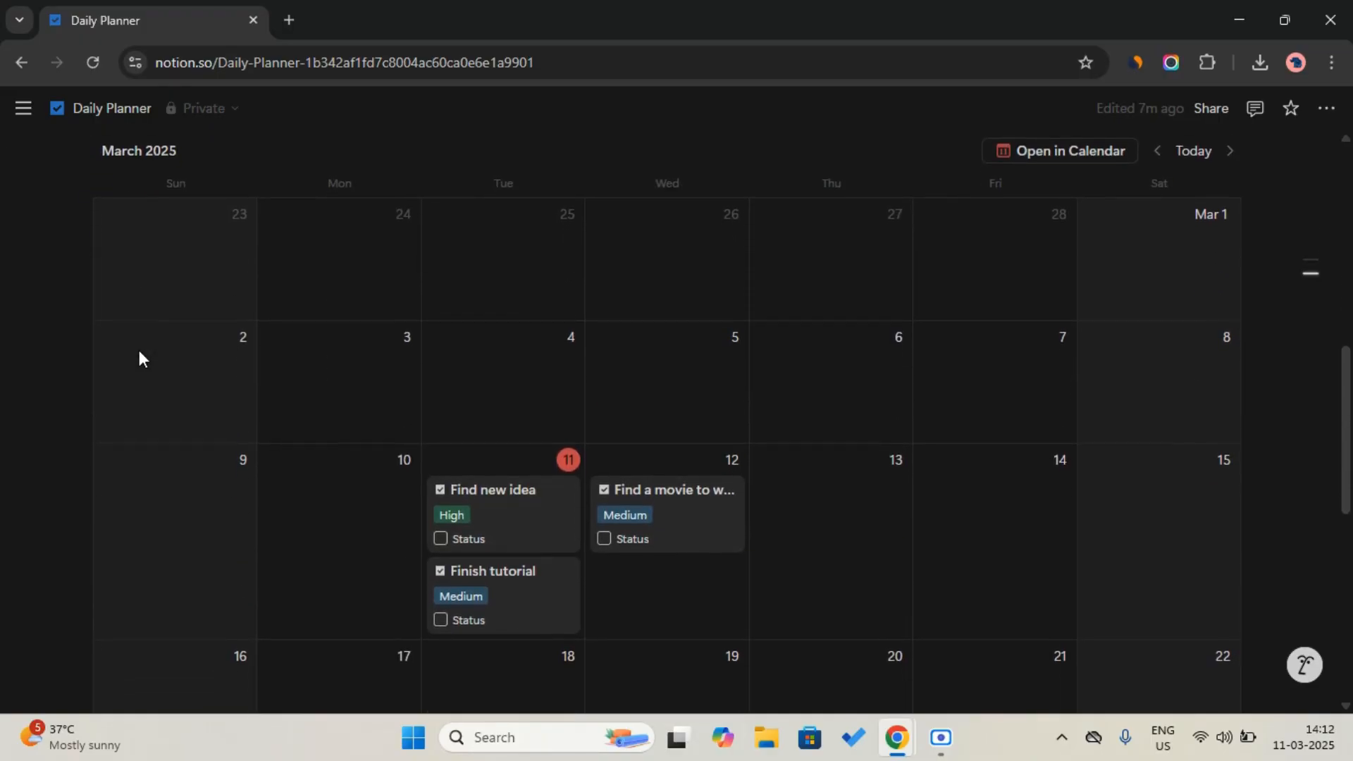
pyautogui.scroll(10, 139, 350)
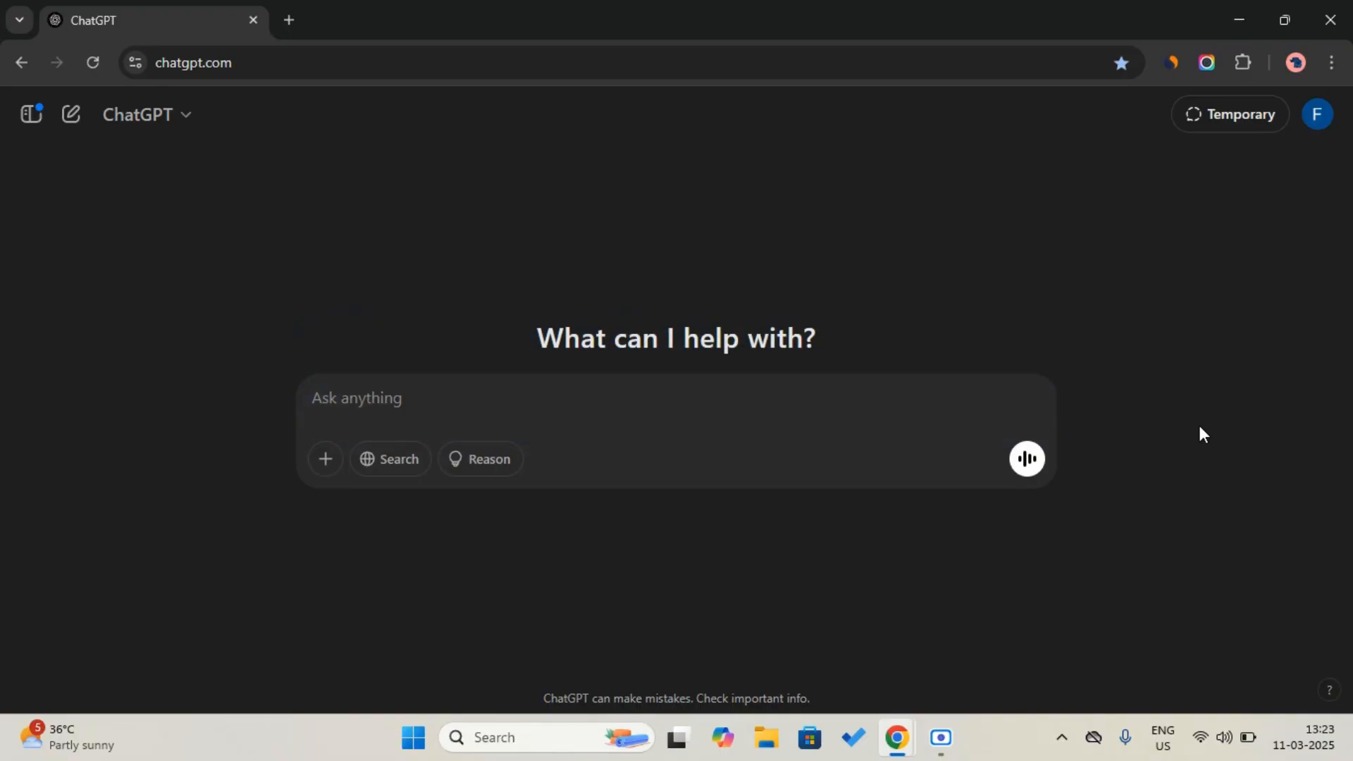
# Step: Start a ChatGPT conversation by sending the greeting "Hey"
pyautogui.click(909, 388)
pyautogui.press('capslock')
pyautogui.write('H')
pyautogui.press('capslock')
pyautogui.write('ey')
pyautogui.press('Return')
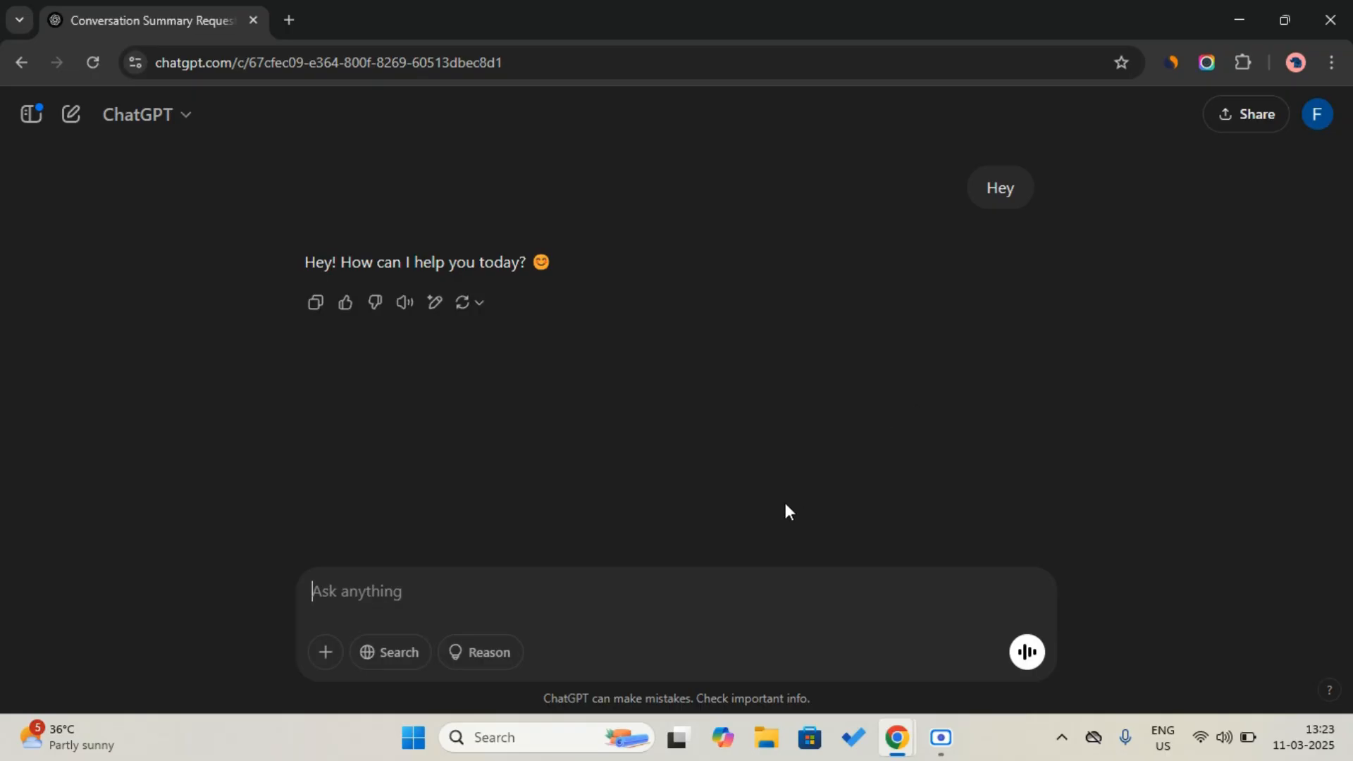
# Step: Write "Create the task database for a daily planner." as the prompt's opening line, followed by a line break
pyautogui.press('capslock')
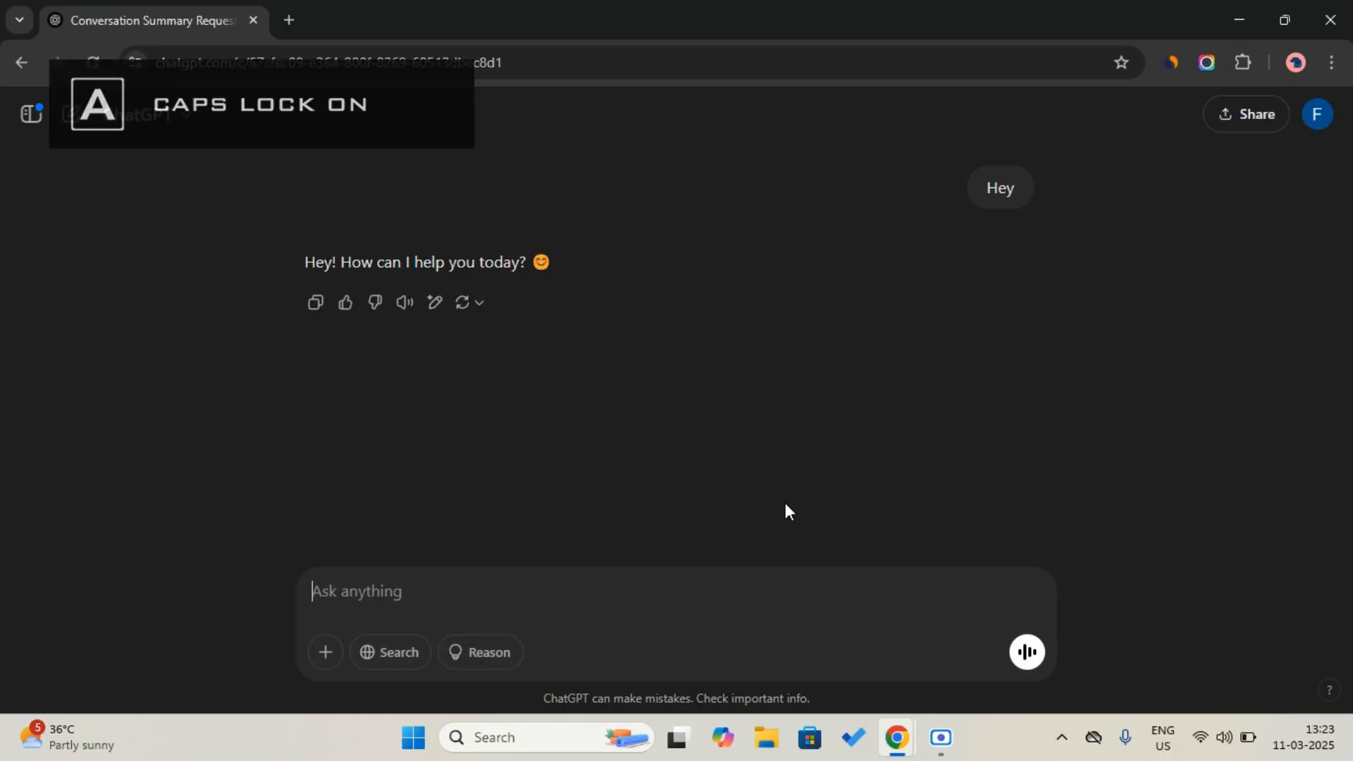
pyautogui.press('capslock')
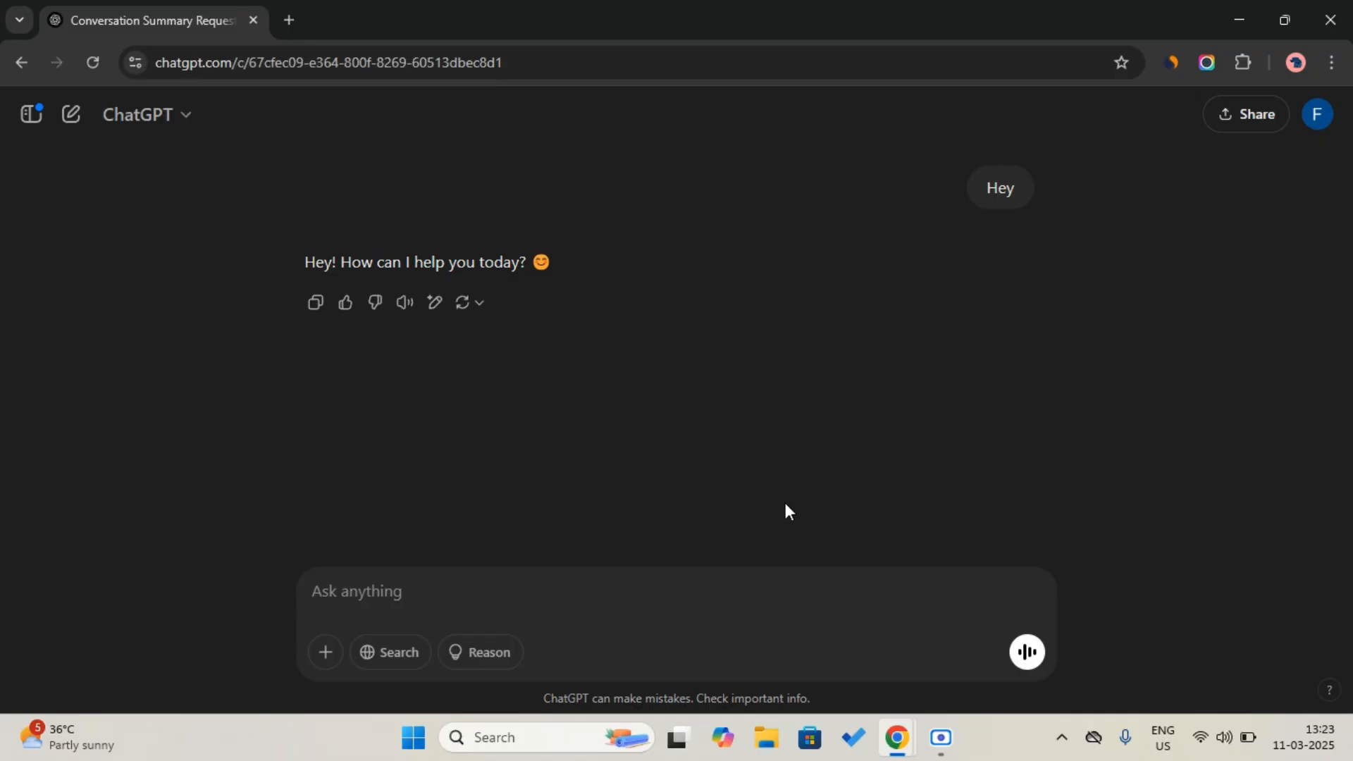
pyautogui.press('capslock')
pyautogui.write('C')
pyautogui.press('capslock')
pyautogui.write('reat e a')
pyautogui.press('BackSpace')
pyautogui.press('BackSpace')
pyautogui.press('BackSpace')
pyautogui.press('BackSpace')
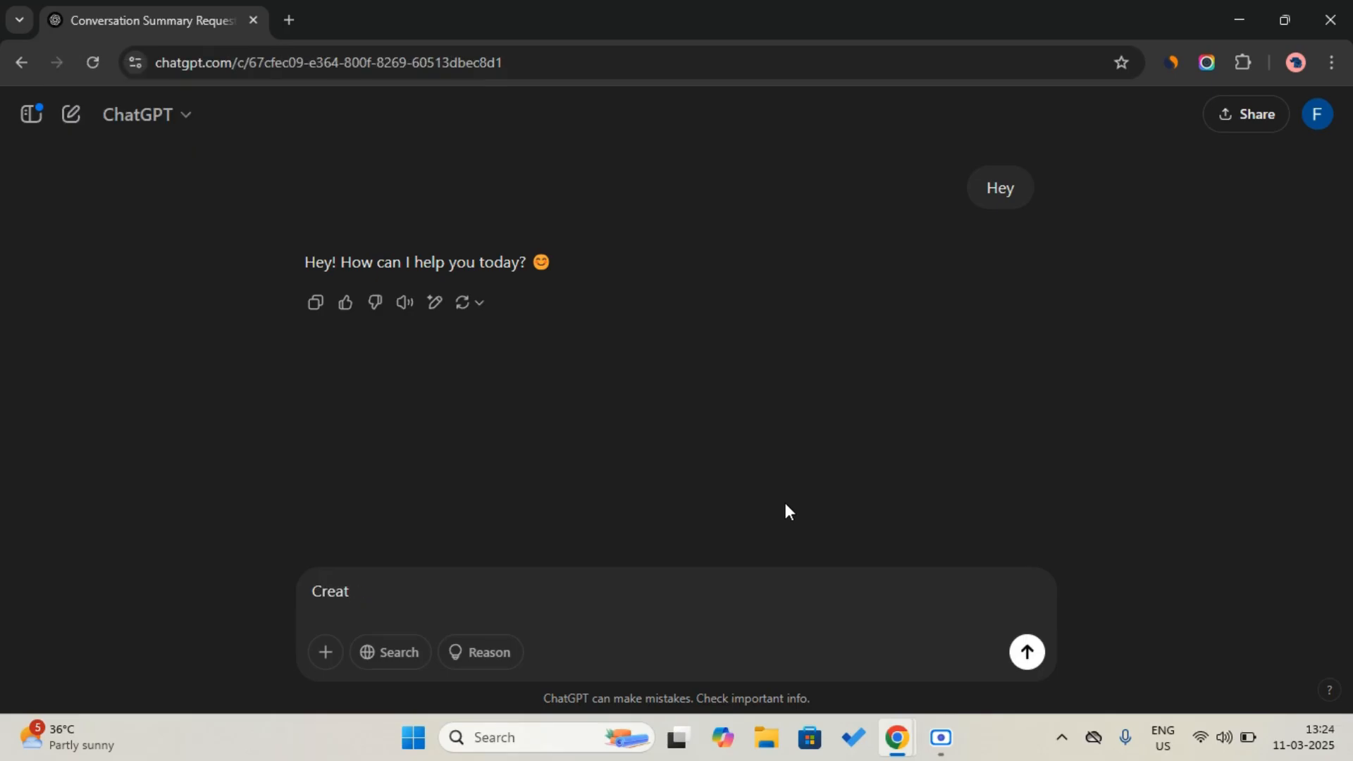
pyautogui.write('e the task database o')
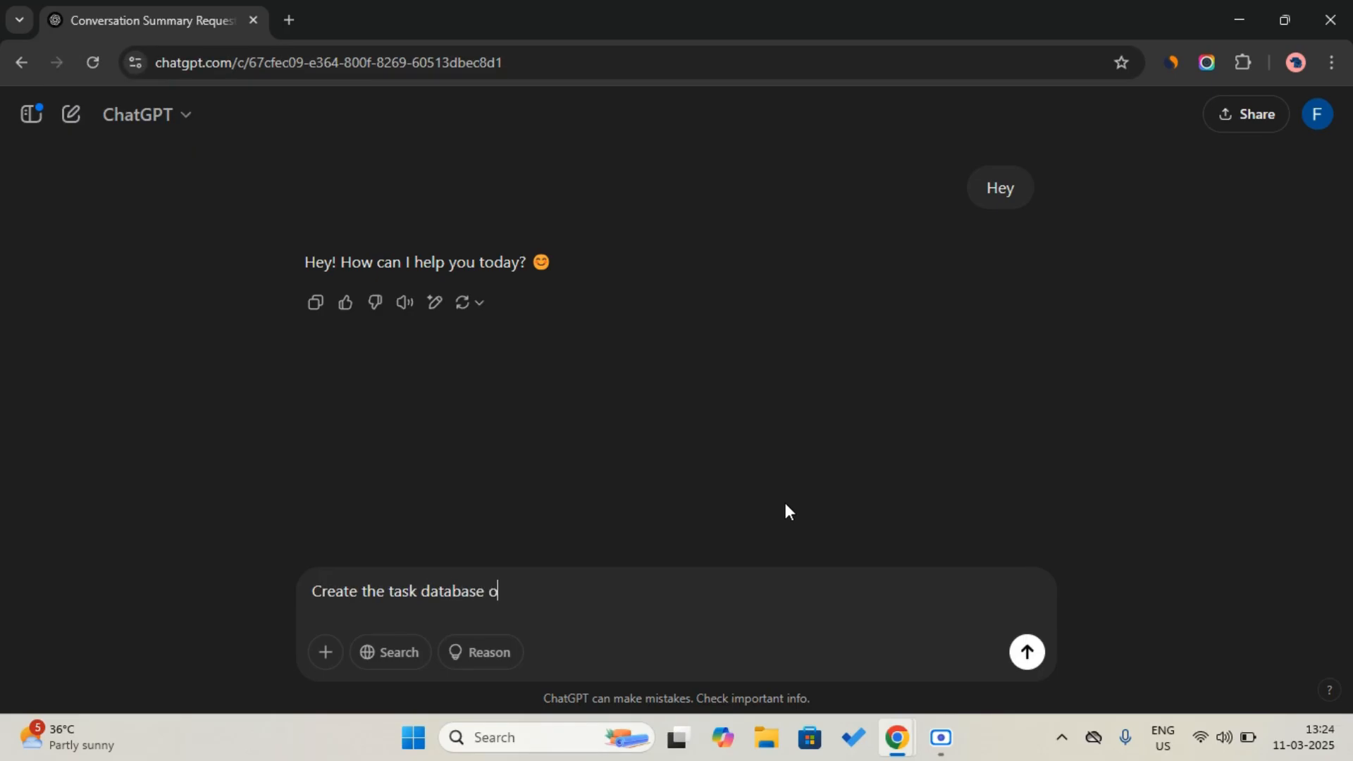
pyautogui.press('BackSpace')
pyautogui.write('for a skilly pl')
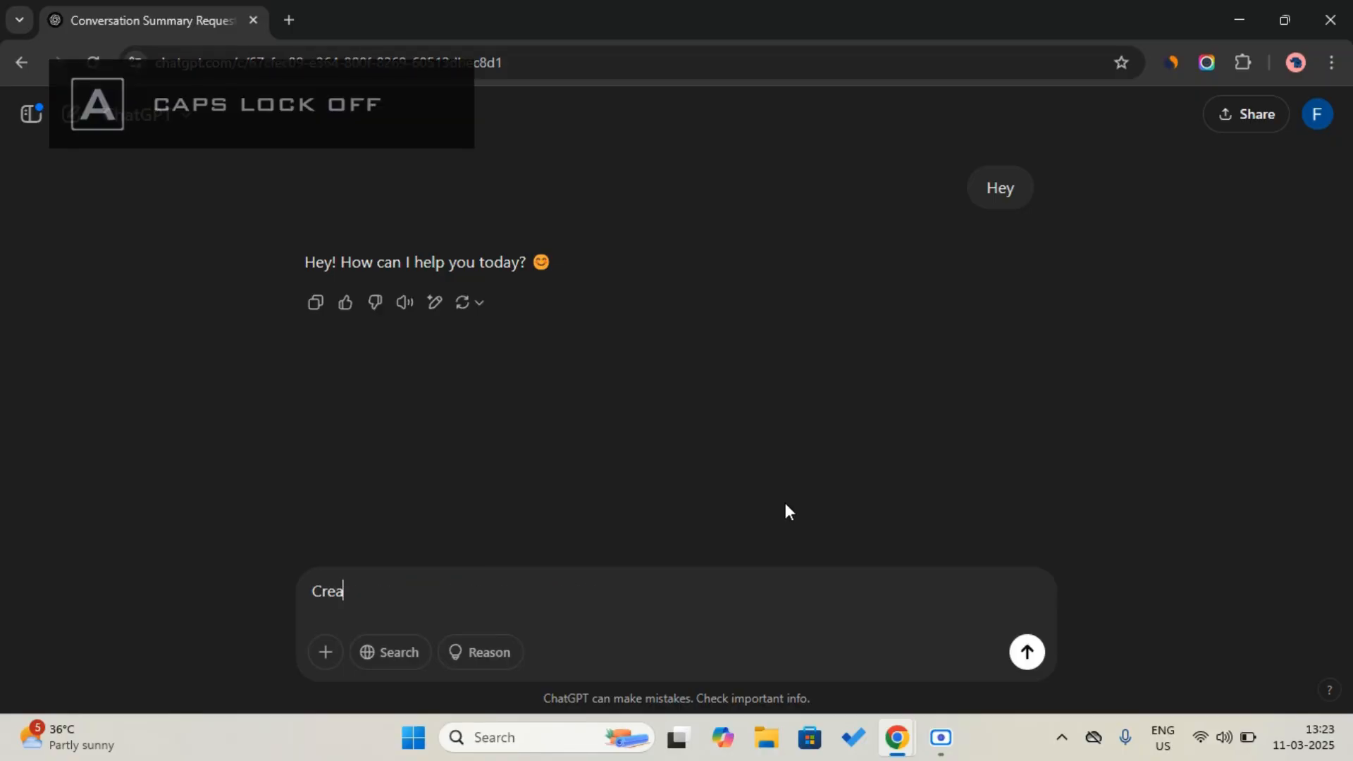
pyautogui.write('te th')
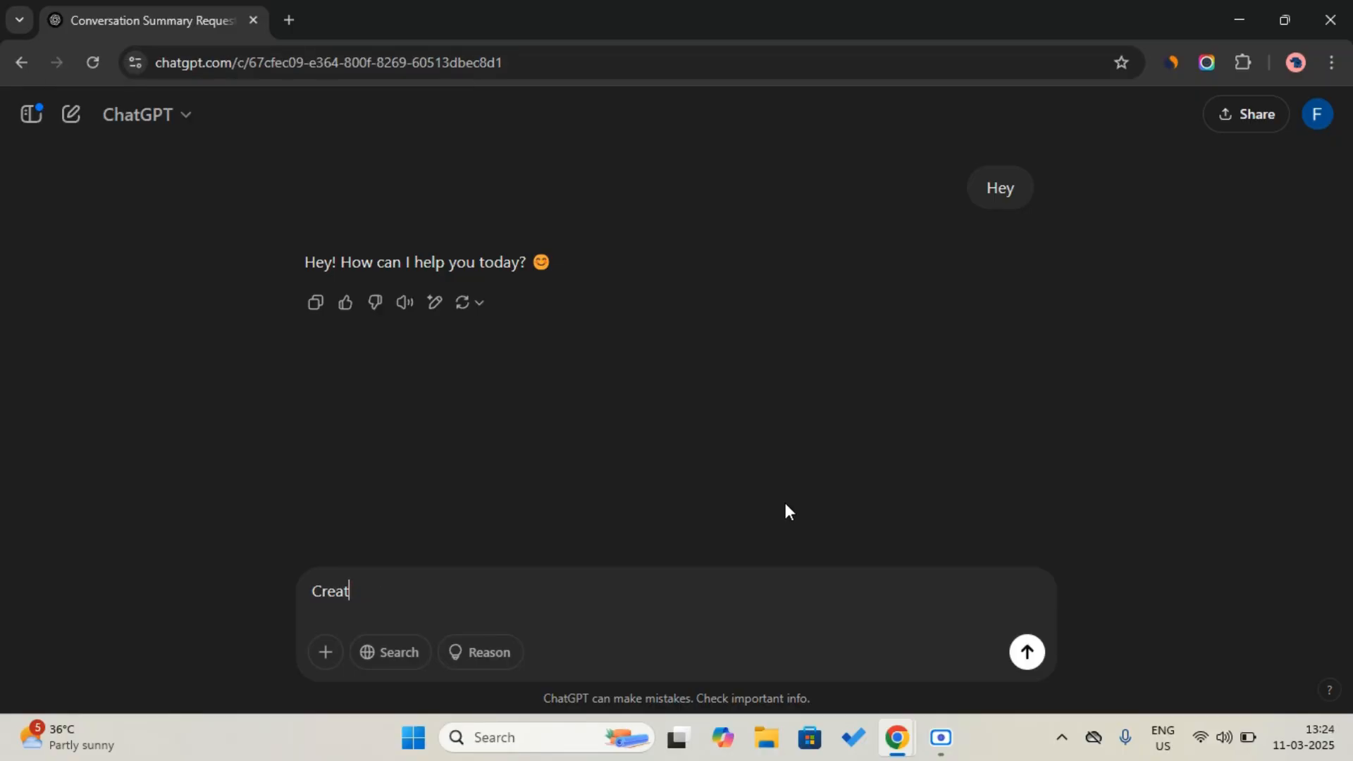
pyautogui.write('e the dat')
pyautogui.press('BackSpace')
pyautogui.press('BackSpace')
pyautogui.press('BackSpace')
pyautogui.write('task ta')
pyautogui.press('BackSpace')
pyautogui.press('BackSpace')
pyautogui.write('database for a daily')
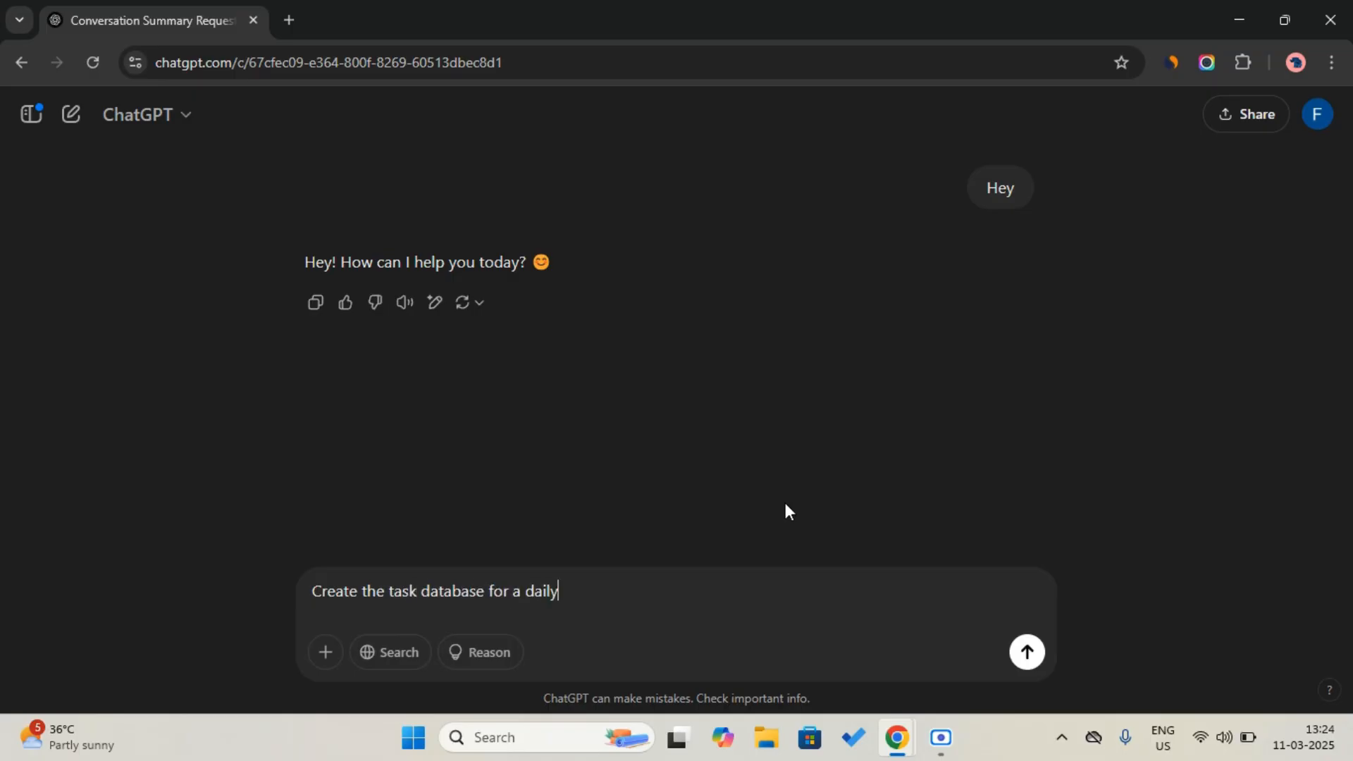
pyautogui.write(' planner.')
pyautogui.hotkey('shift', 'Return')
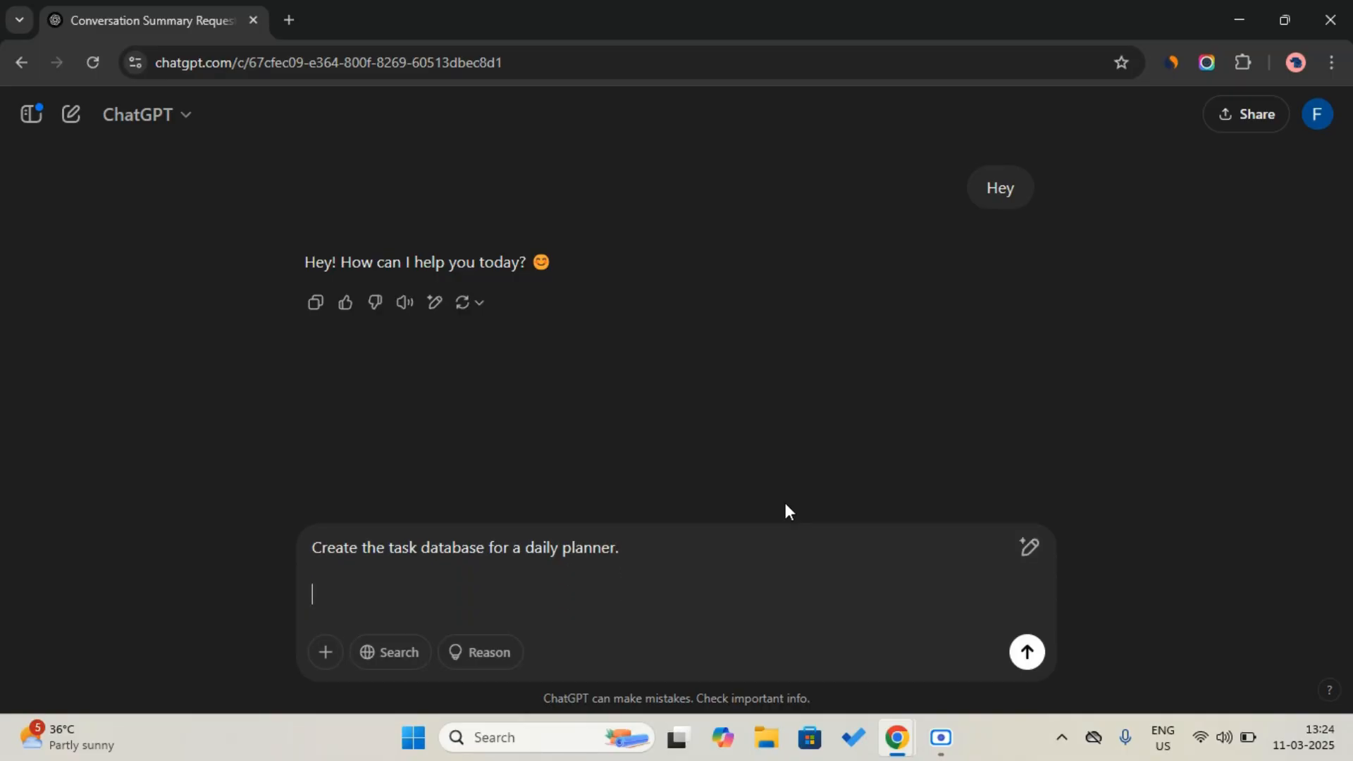
# Step: Paste the copied request for right database properties with the list of Notion property types, check it through and send the prompt
pyautogui.hotkey('ctrl', 'v')
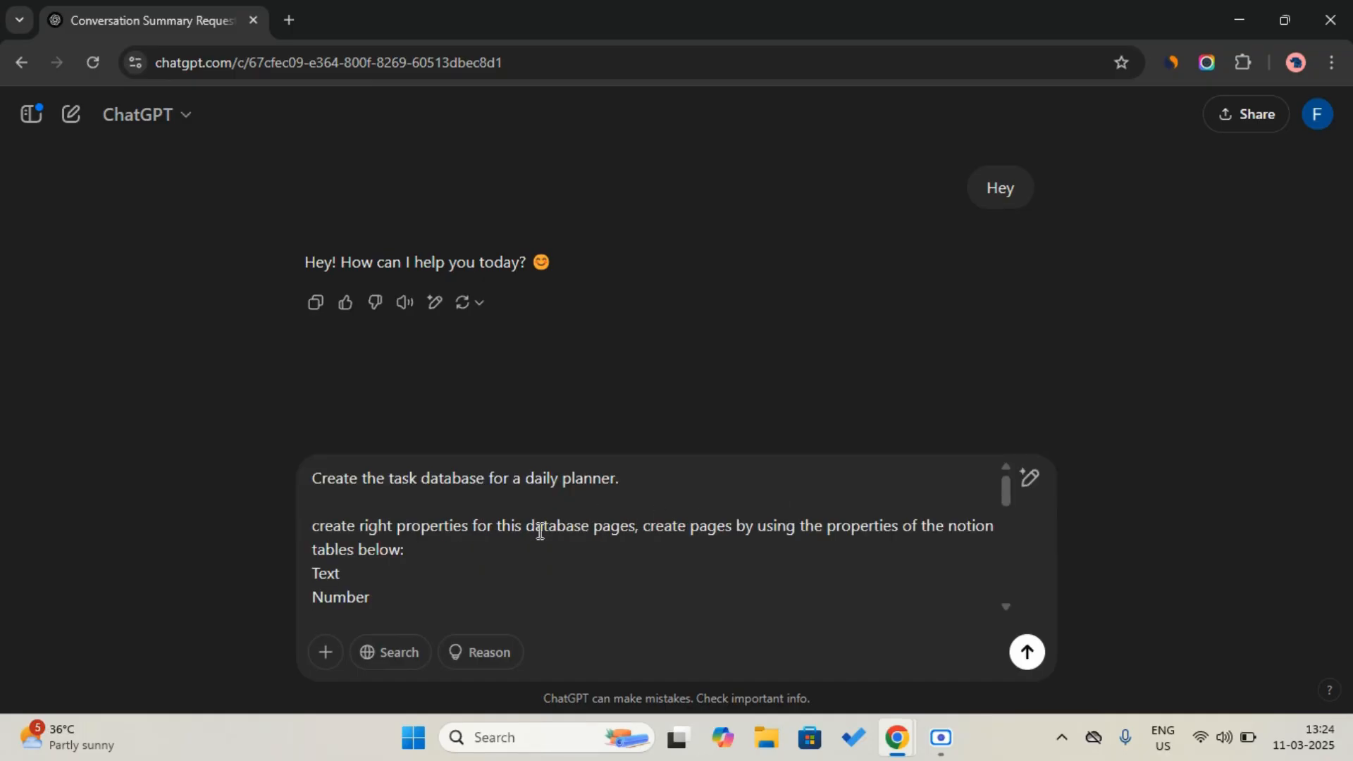
pyautogui.scroll(-3, 540, 531)
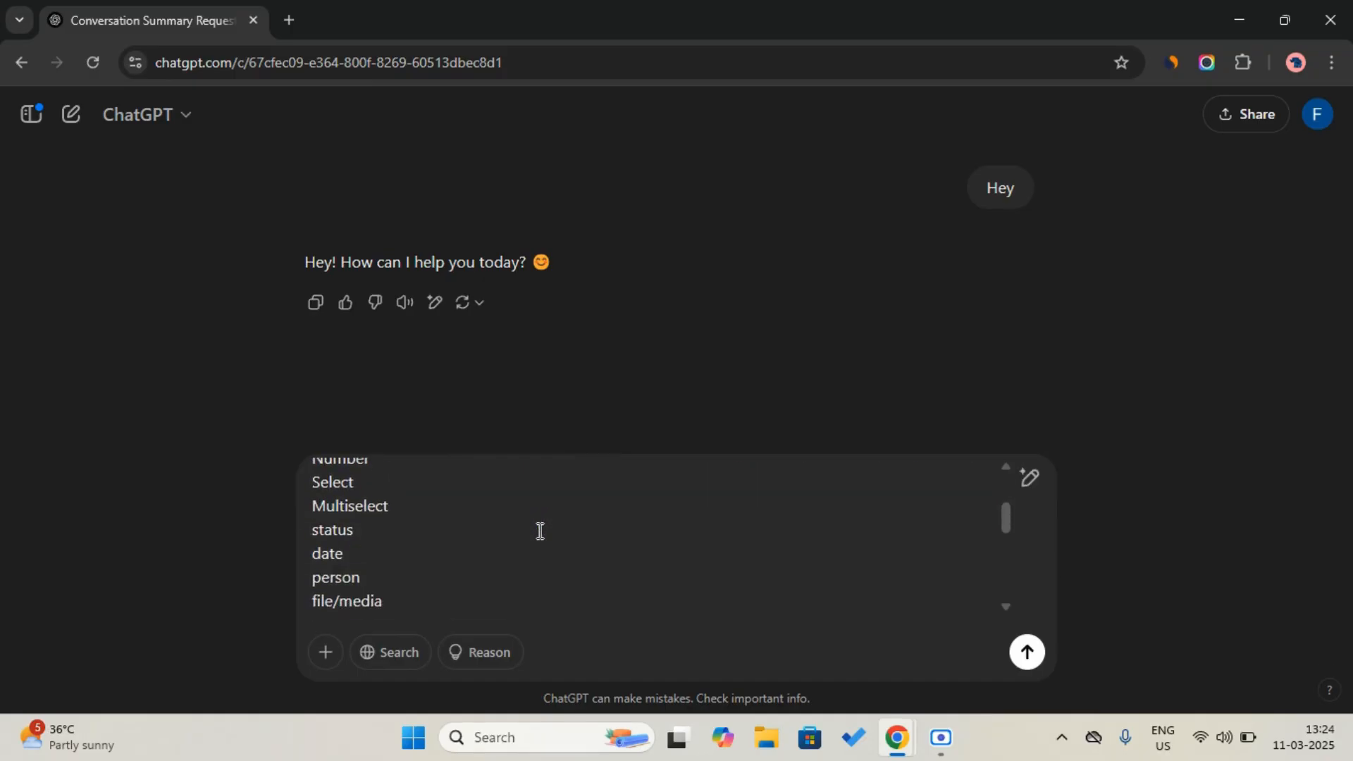
pyautogui.scroll(-5, 540, 531)
pyautogui.scroll(4, 540, 532)
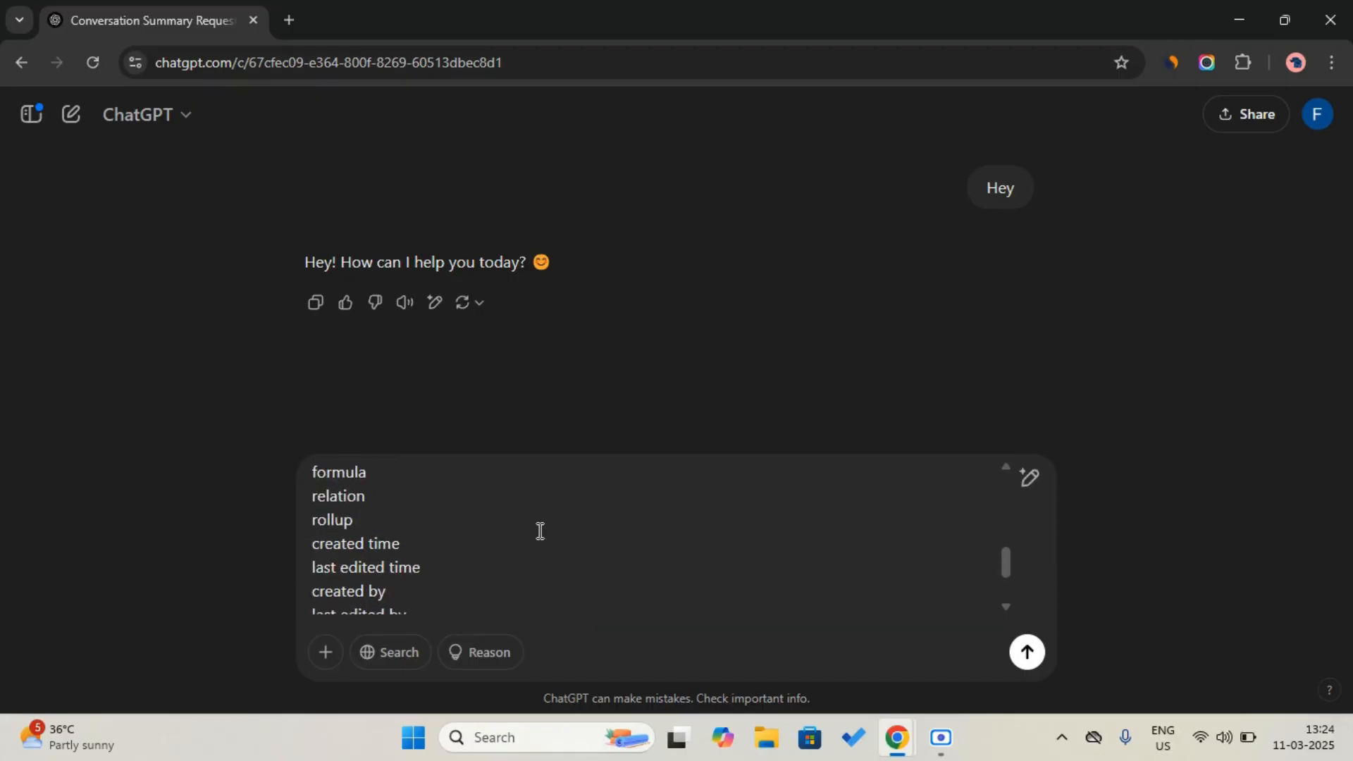
pyautogui.scroll(2, 539, 531)
pyautogui.scroll(1, 540, 531)
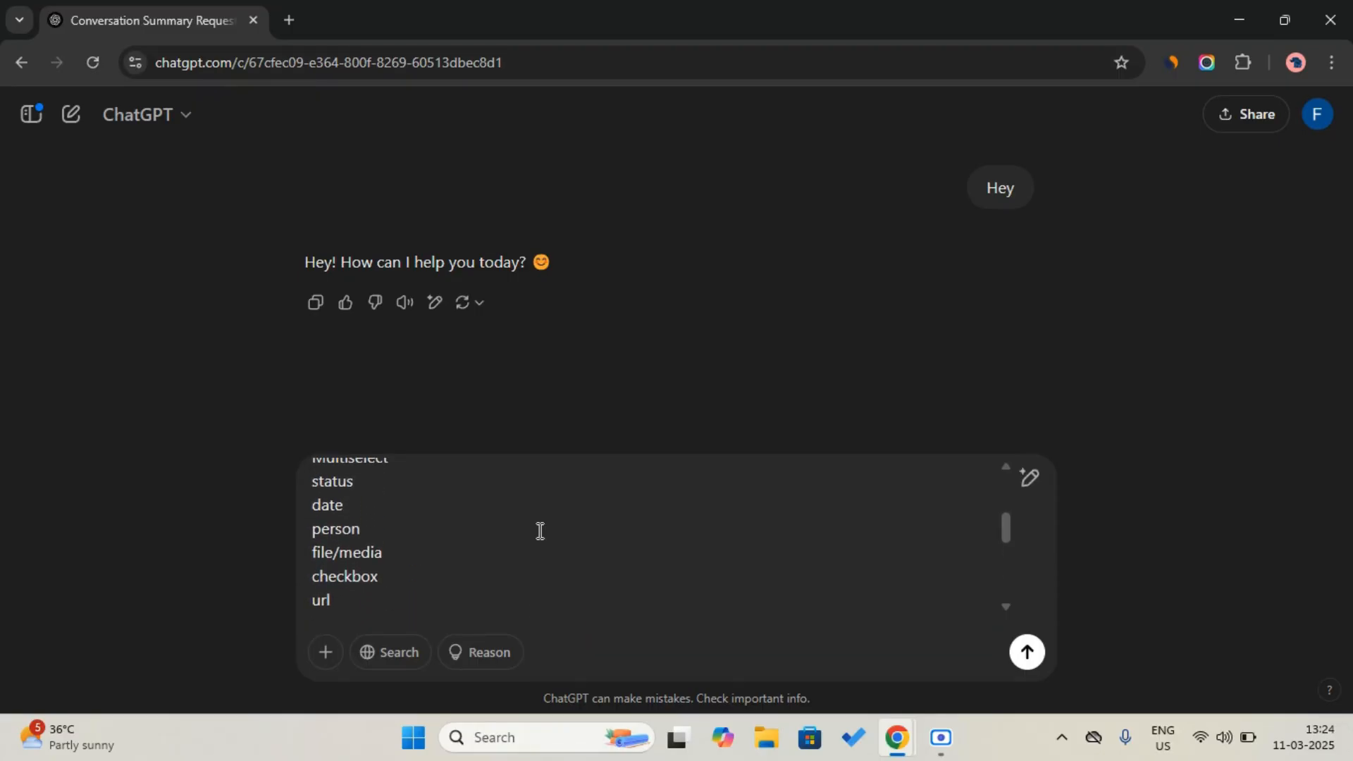
pyautogui.scroll(-3, 540, 531)
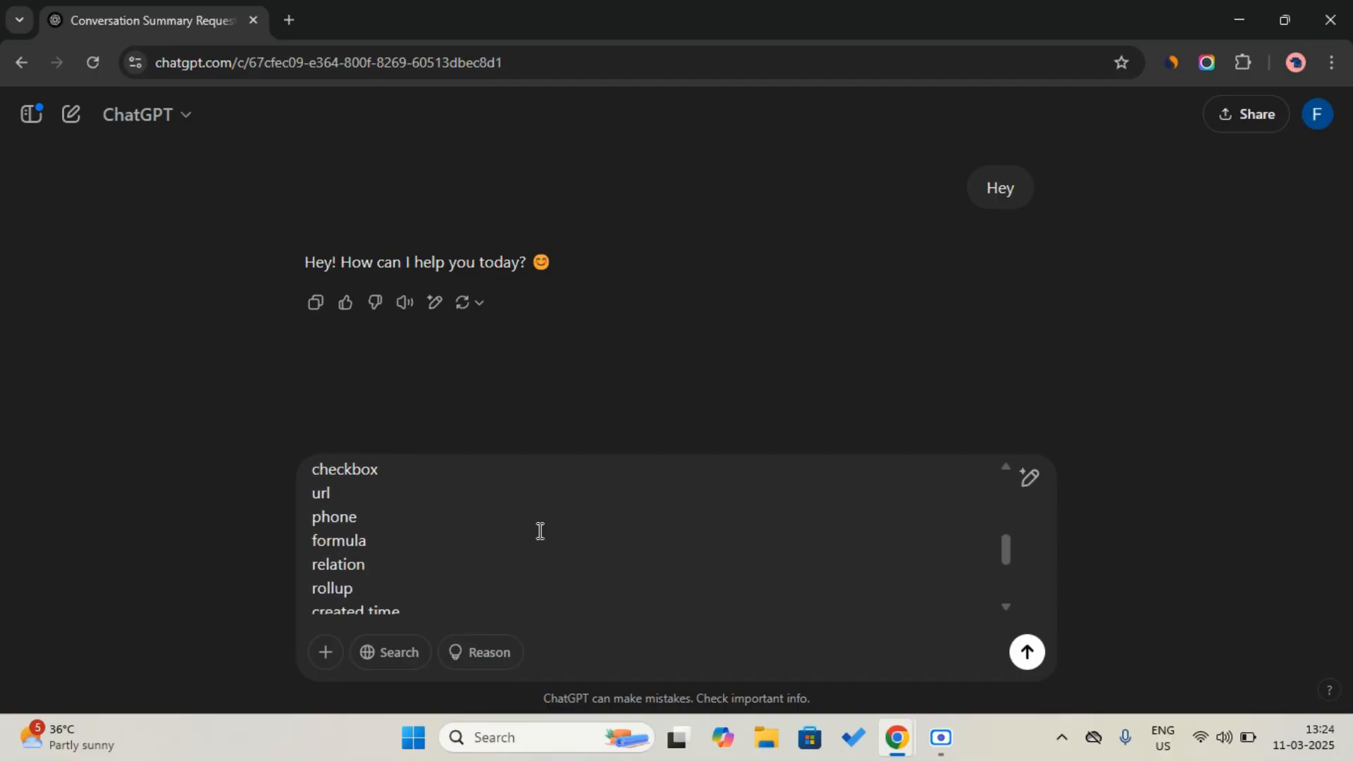
pyautogui.scroll(-5, 539, 532)
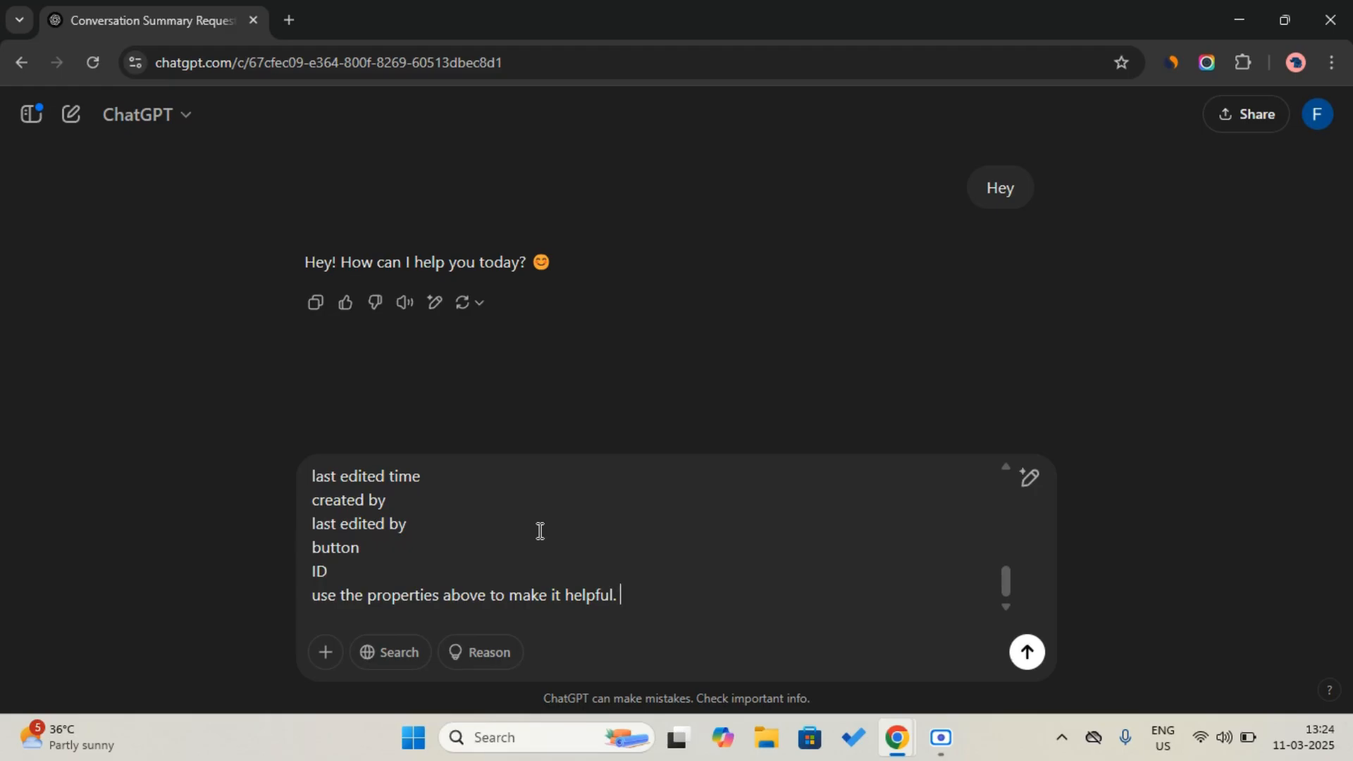
pyautogui.click(1038, 661)
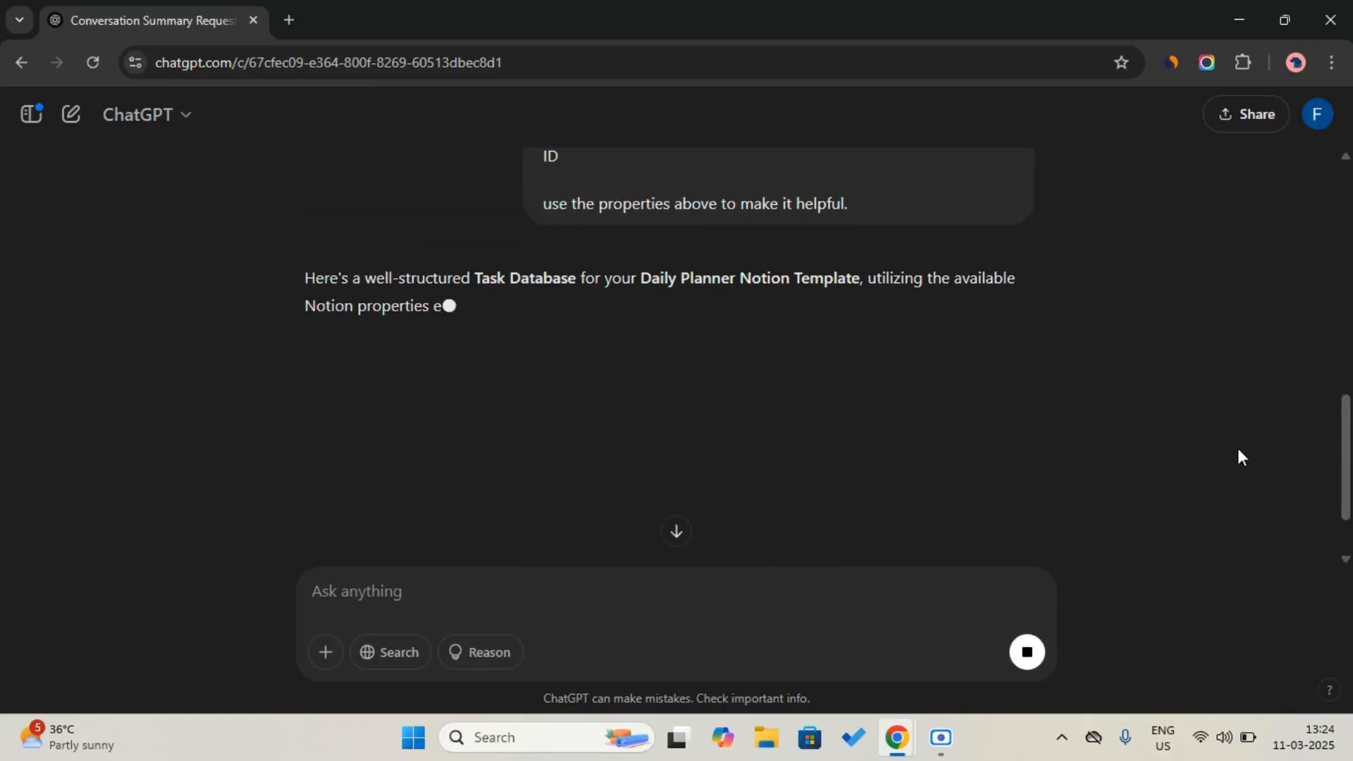
# Step: Read through the suggested task database properties and their types in the reply
pyautogui.scroll(-1, 1237, 448)
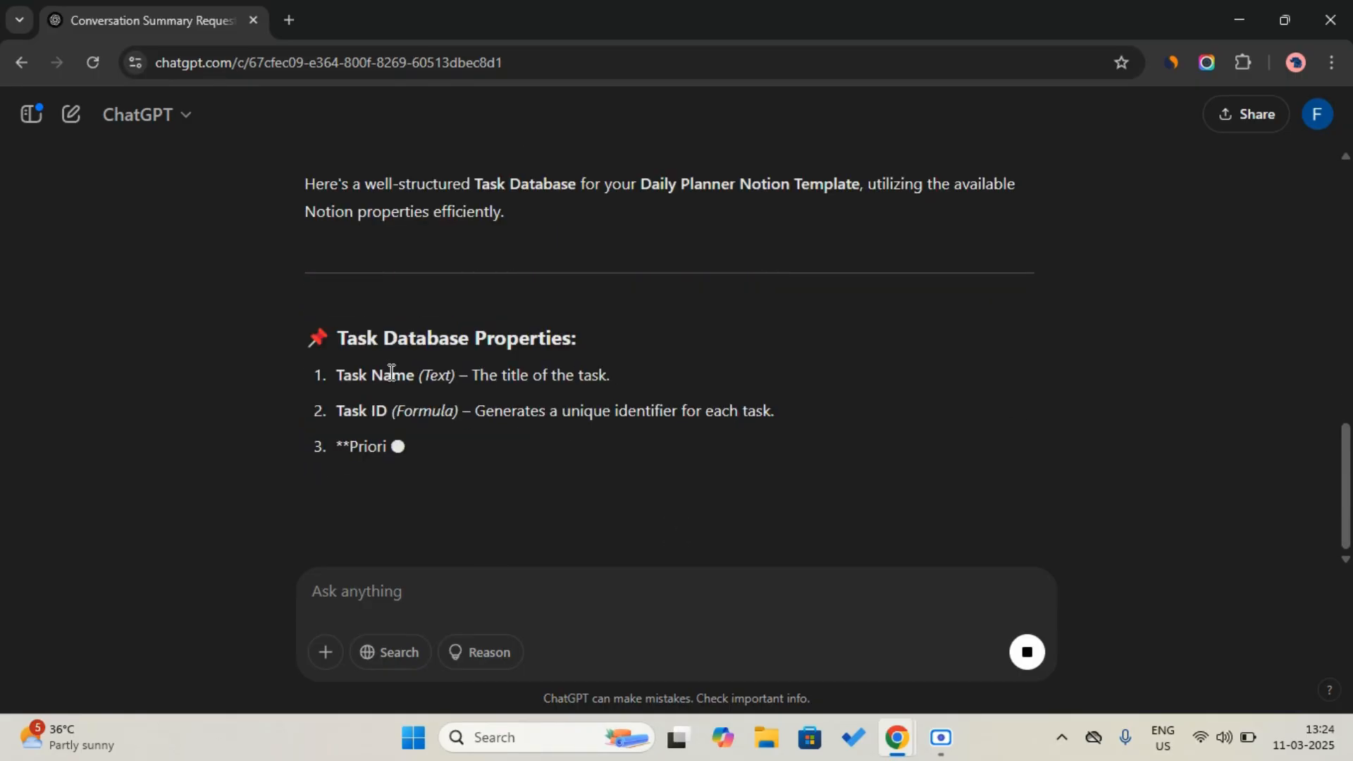
pyautogui.doubleClick(350, 413)
pyautogui.moveTo(386, 412); pyautogui.dragTo(396, 409)
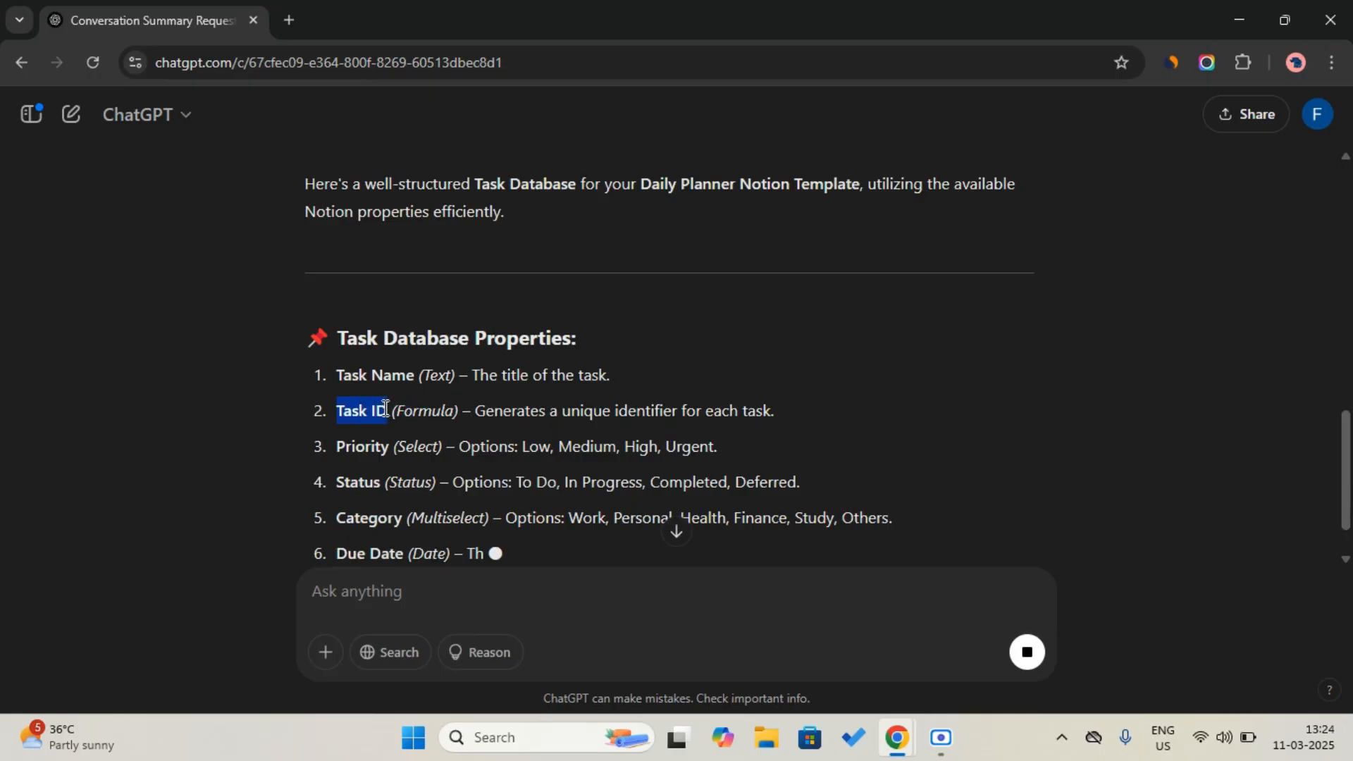
pyautogui.scroll(-1, 386, 408)
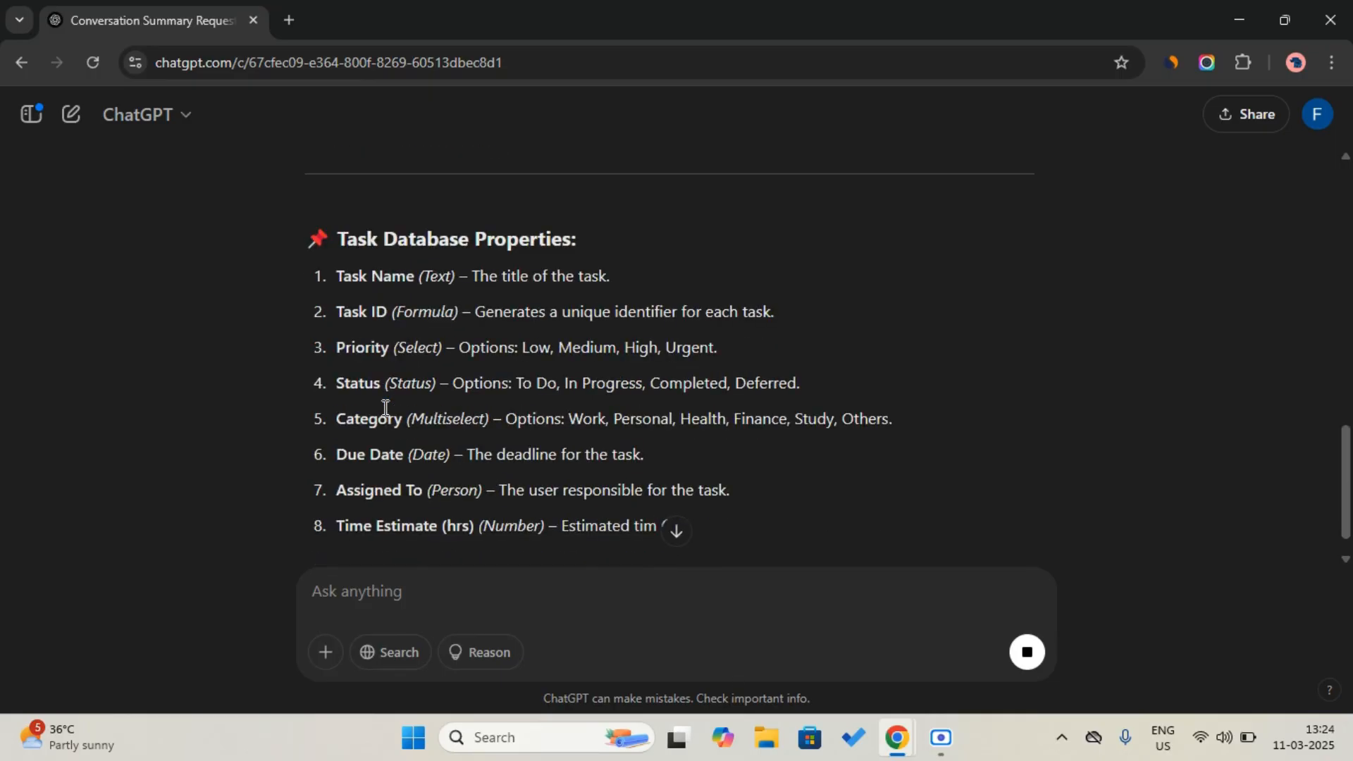
pyautogui.scroll(-1, 385, 408)
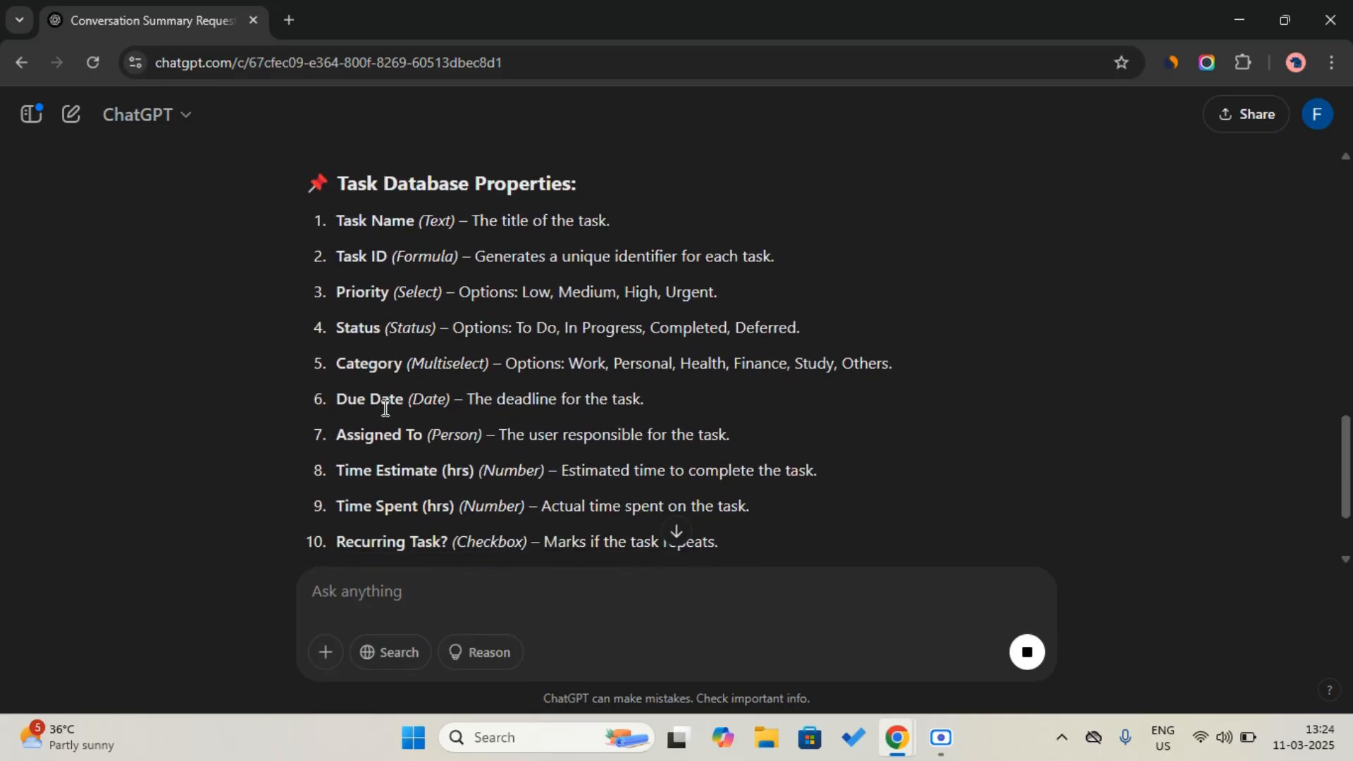
pyautogui.scroll(-1, 386, 408)
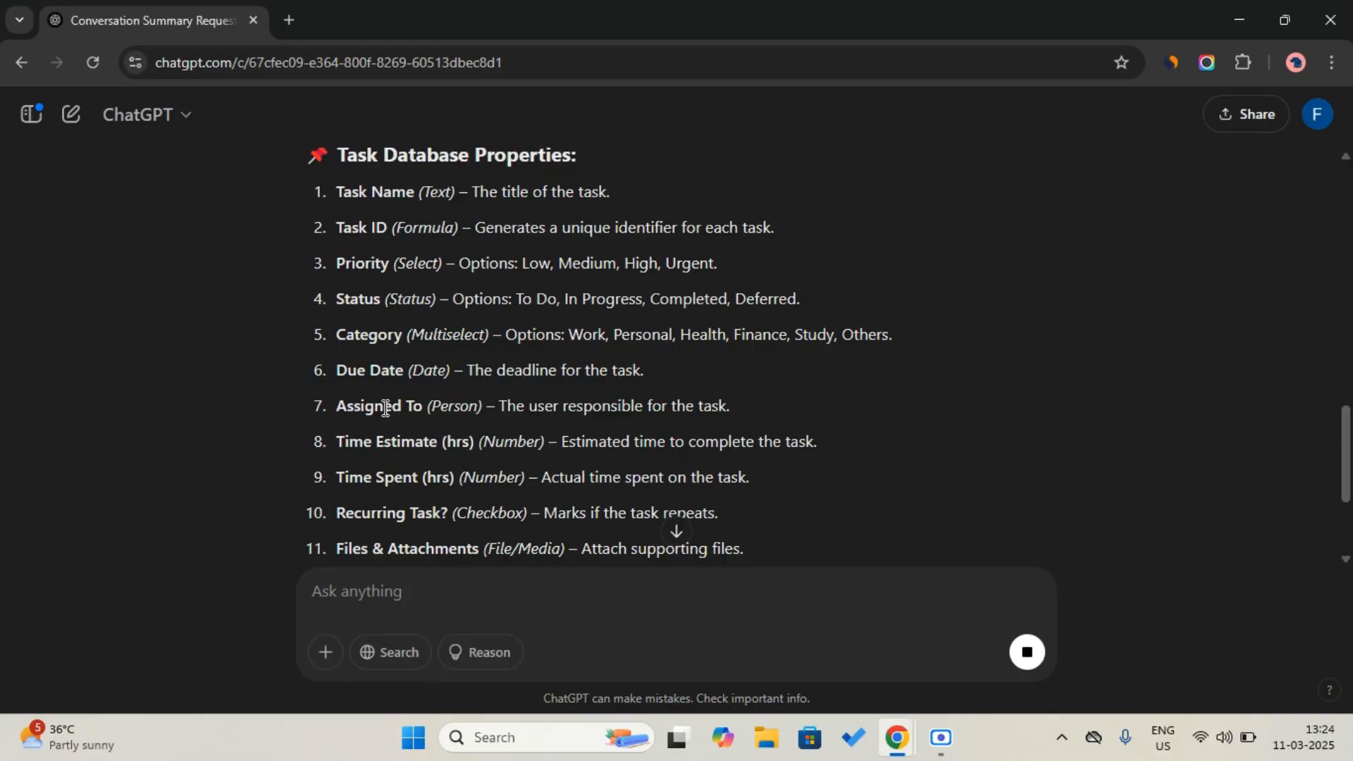
pyautogui.scroll(-1, 385, 408)
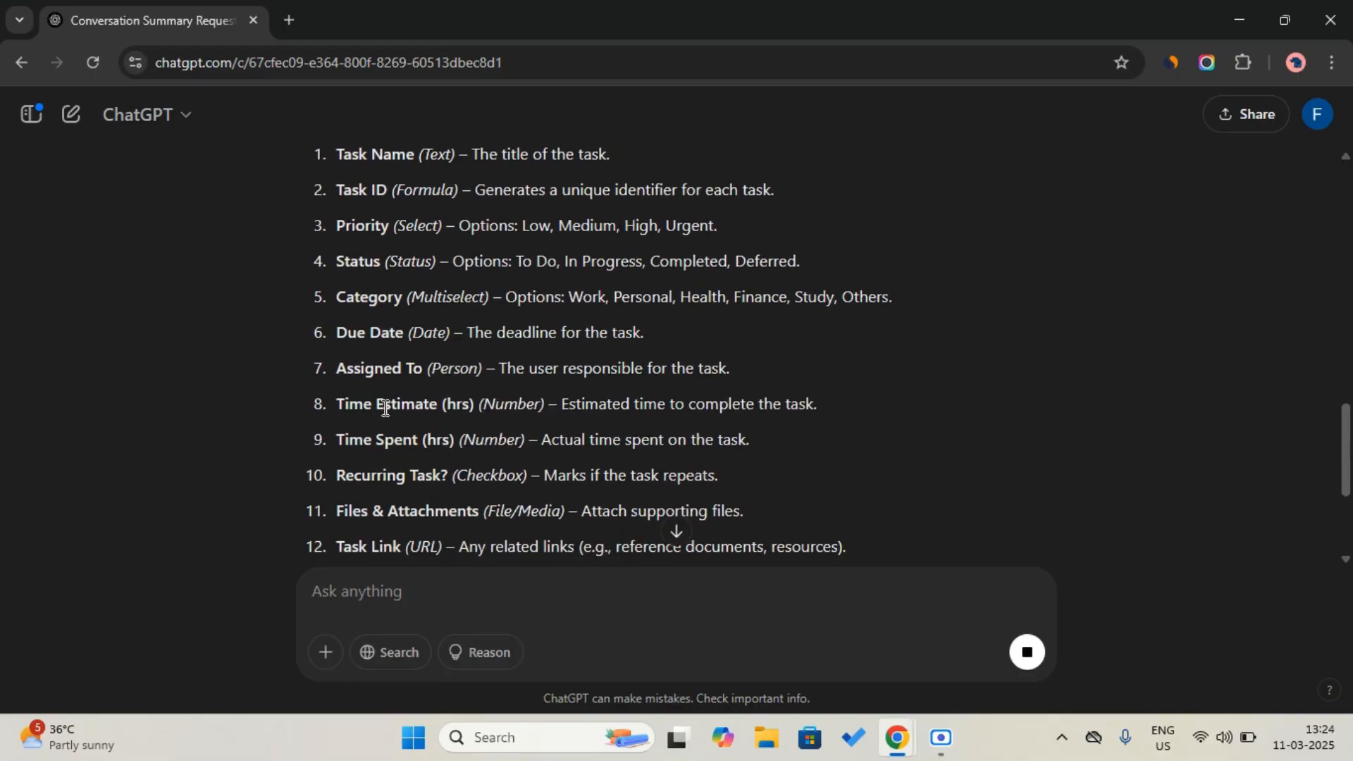
pyautogui.scroll(-2, 384, 409)
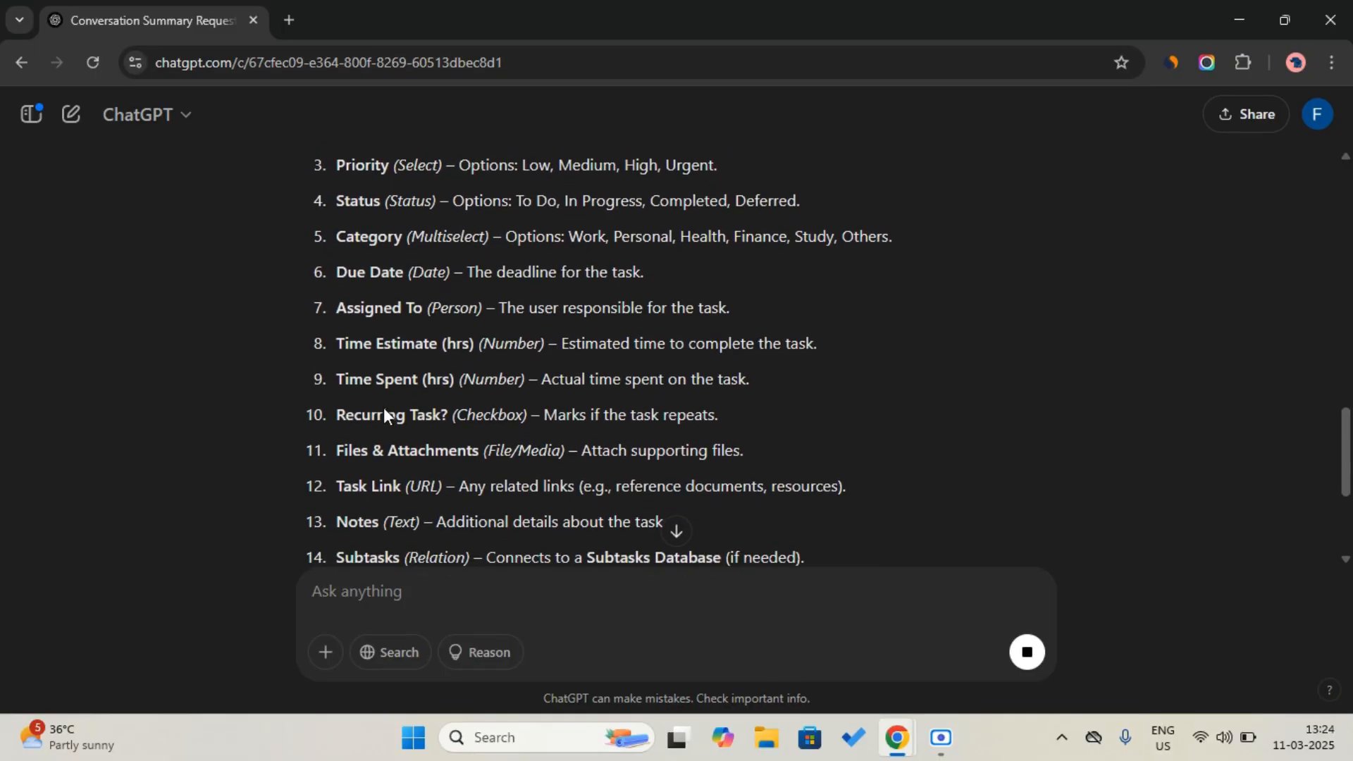
pyautogui.scroll(-1, 385, 407)
pyautogui.scroll(-3, 386, 407)
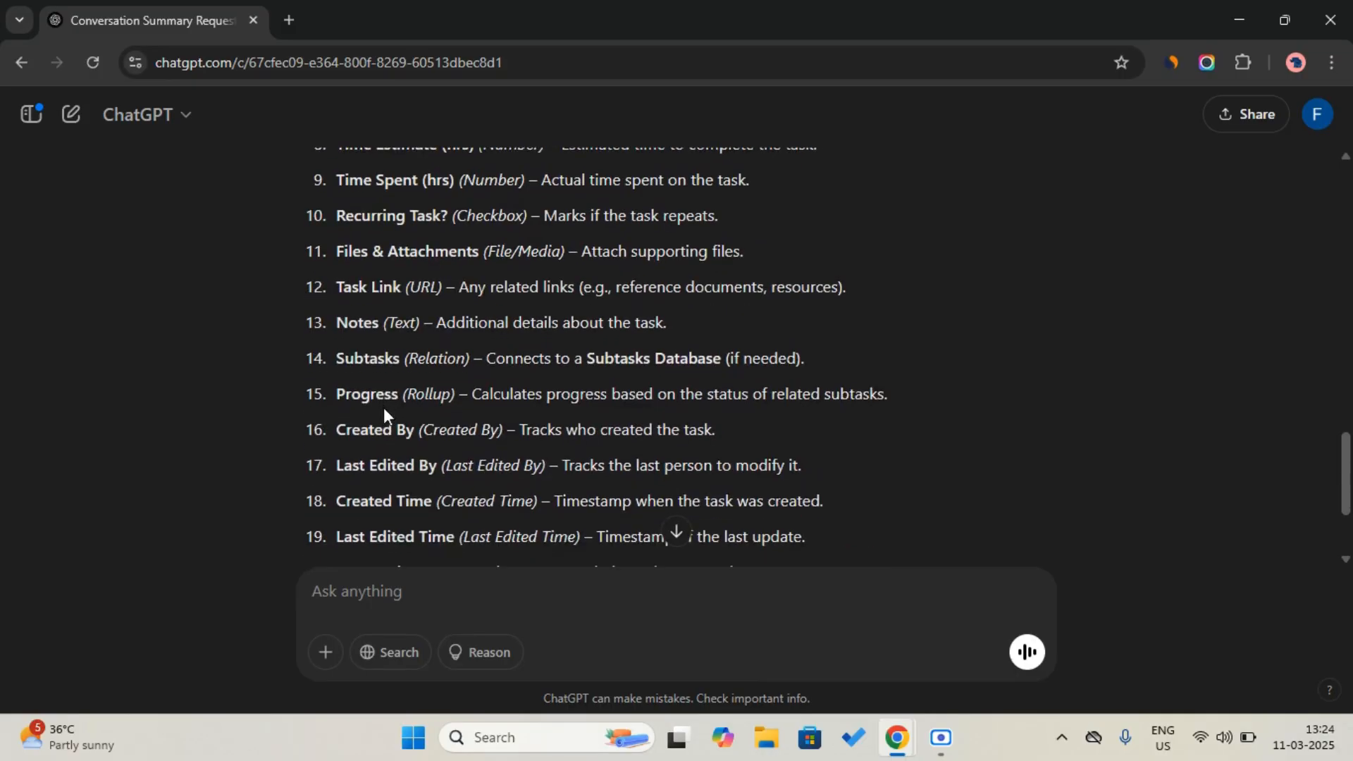
pyautogui.scroll(-2, 385, 407)
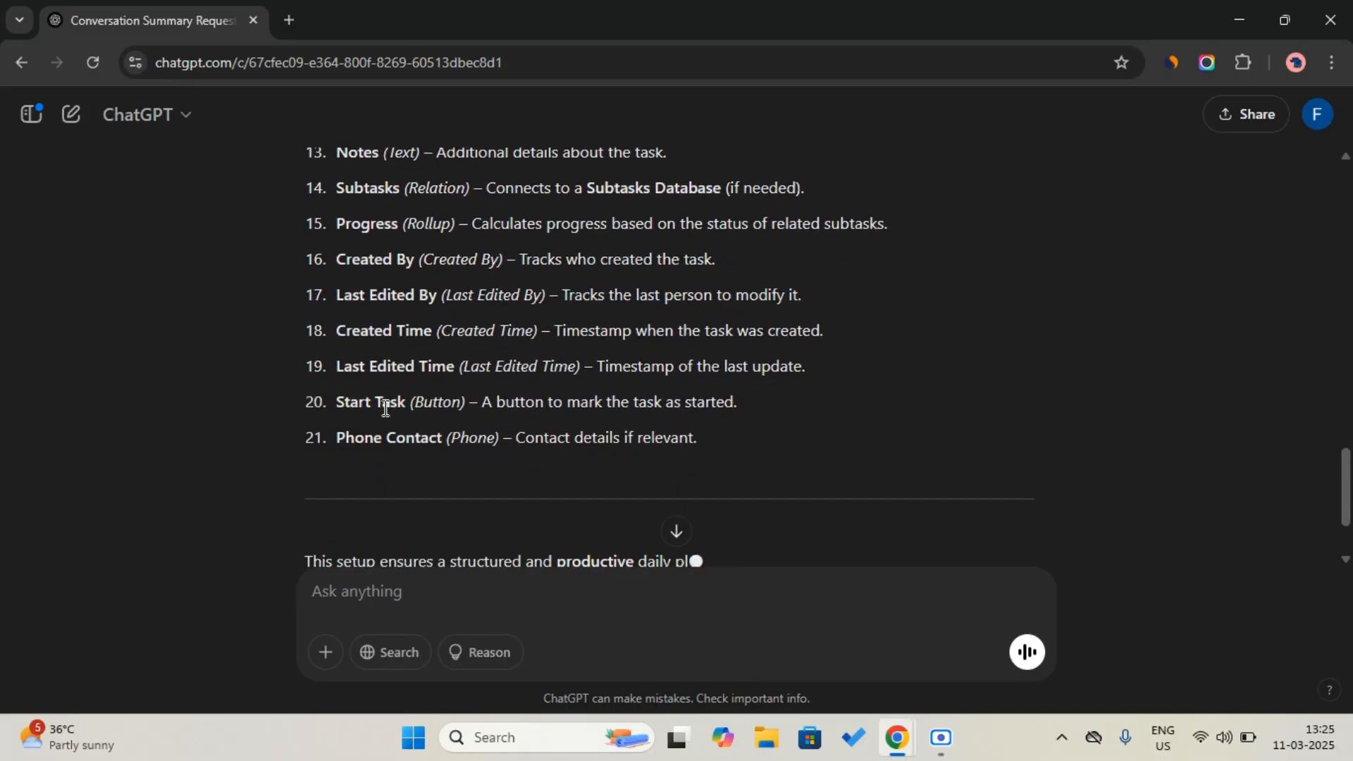
pyautogui.scroll(2, 385, 408)
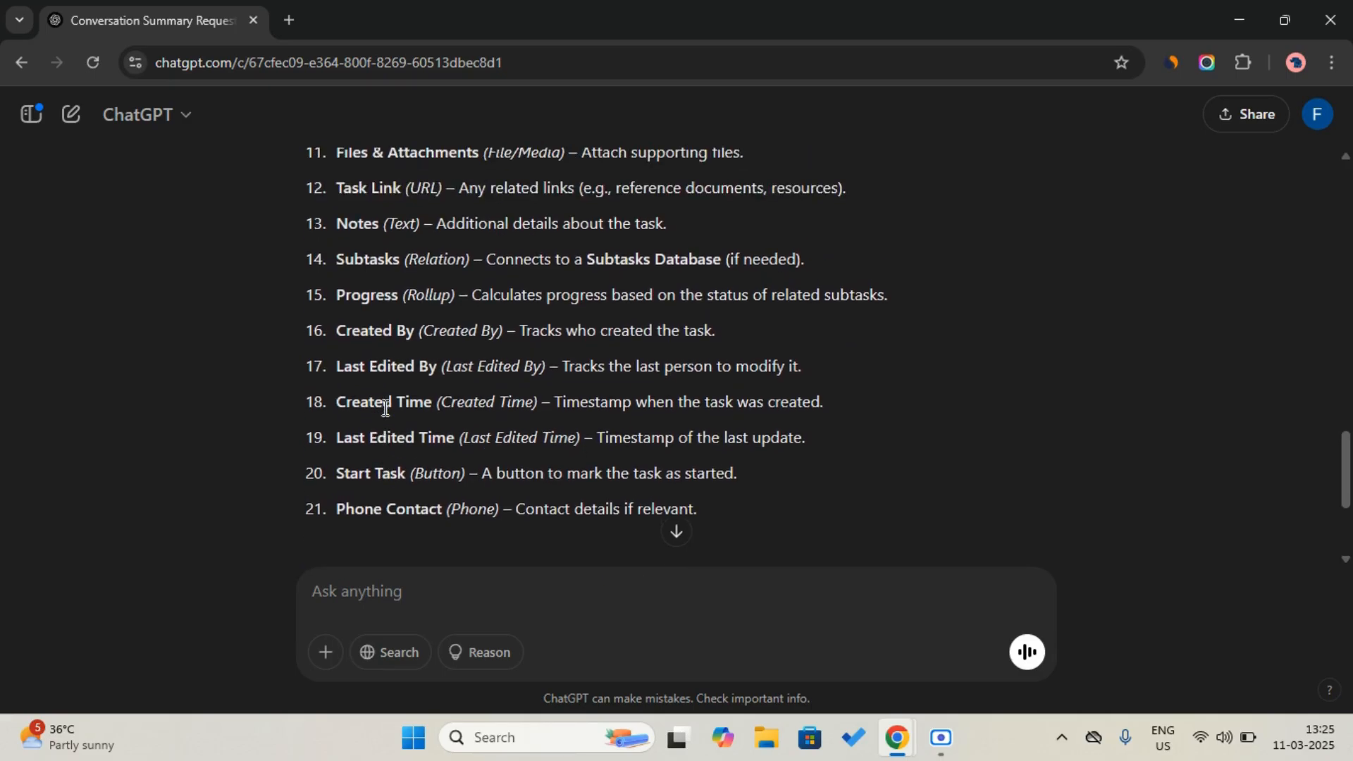
pyautogui.scroll(3, 386, 407)
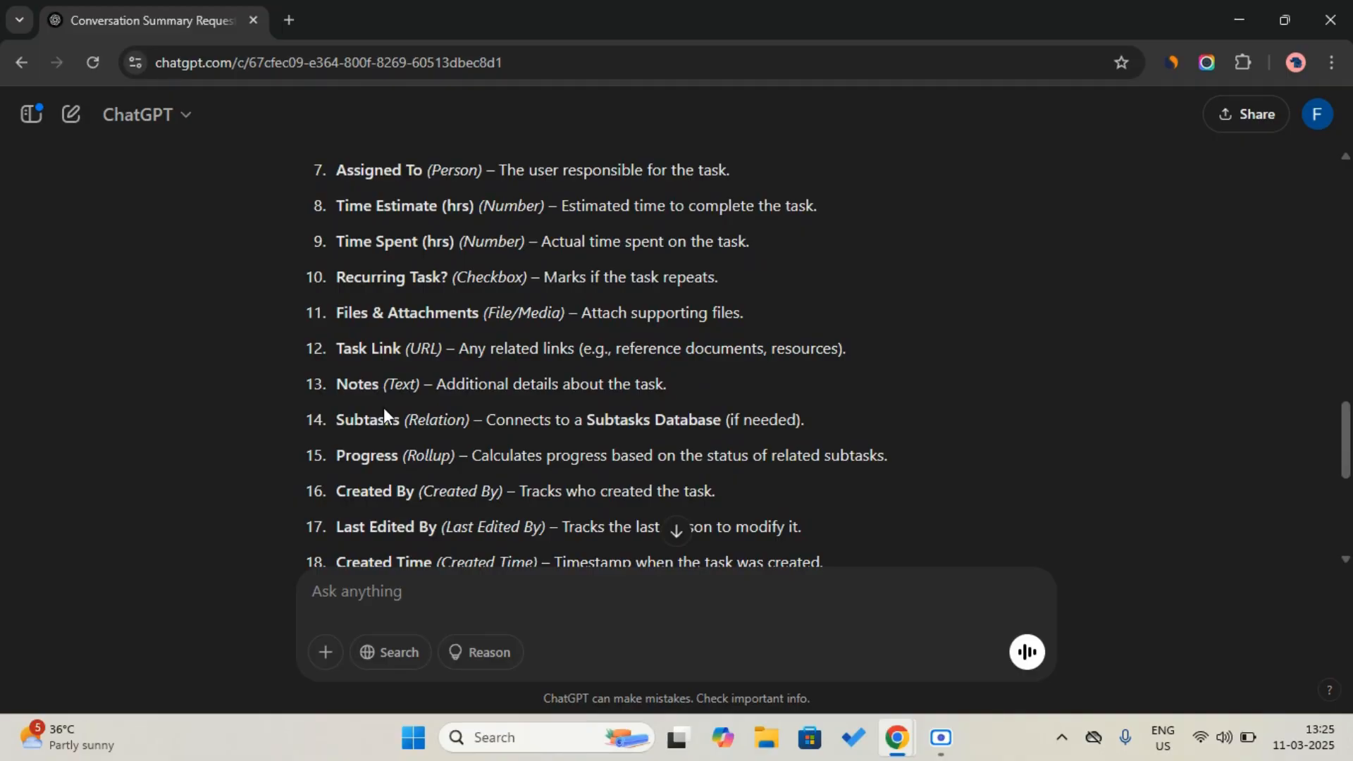
pyautogui.scroll(3, 383, 407)
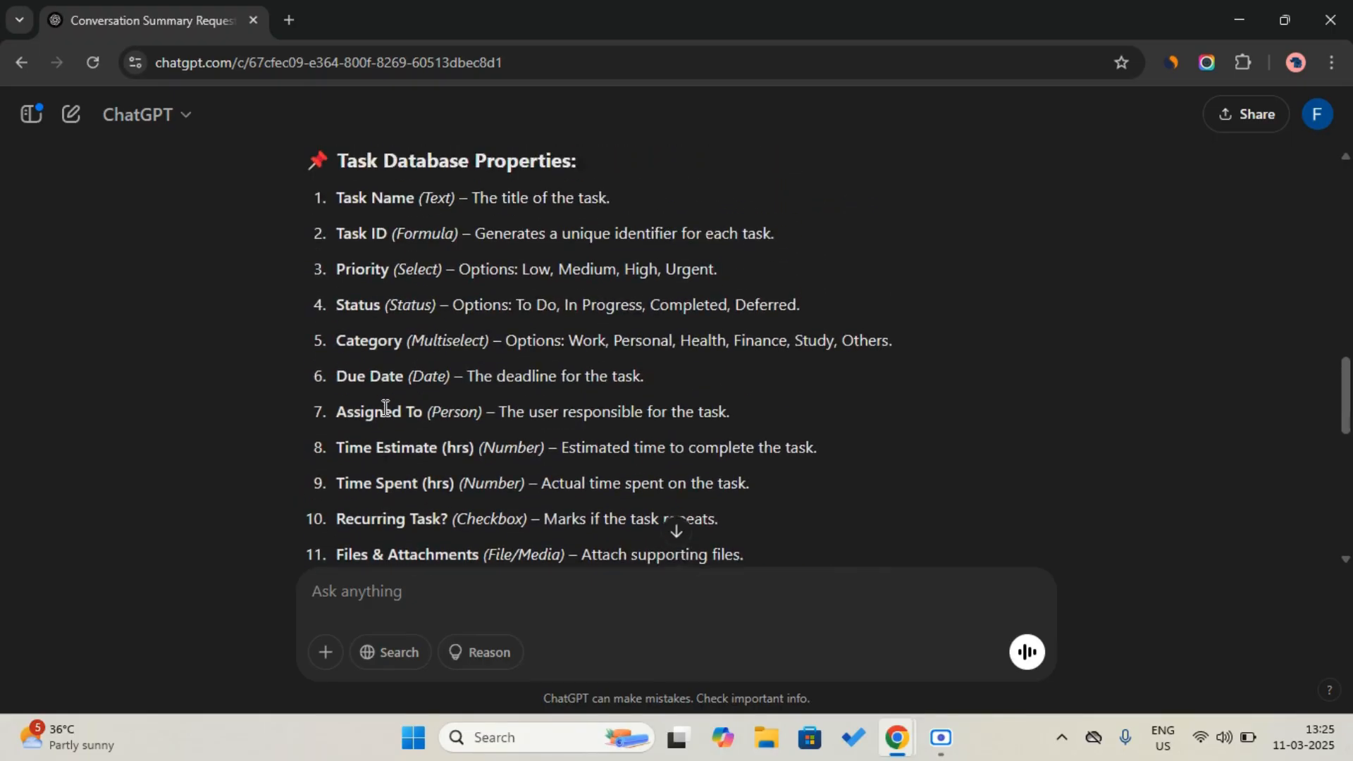
pyautogui.scroll(1, 386, 407)
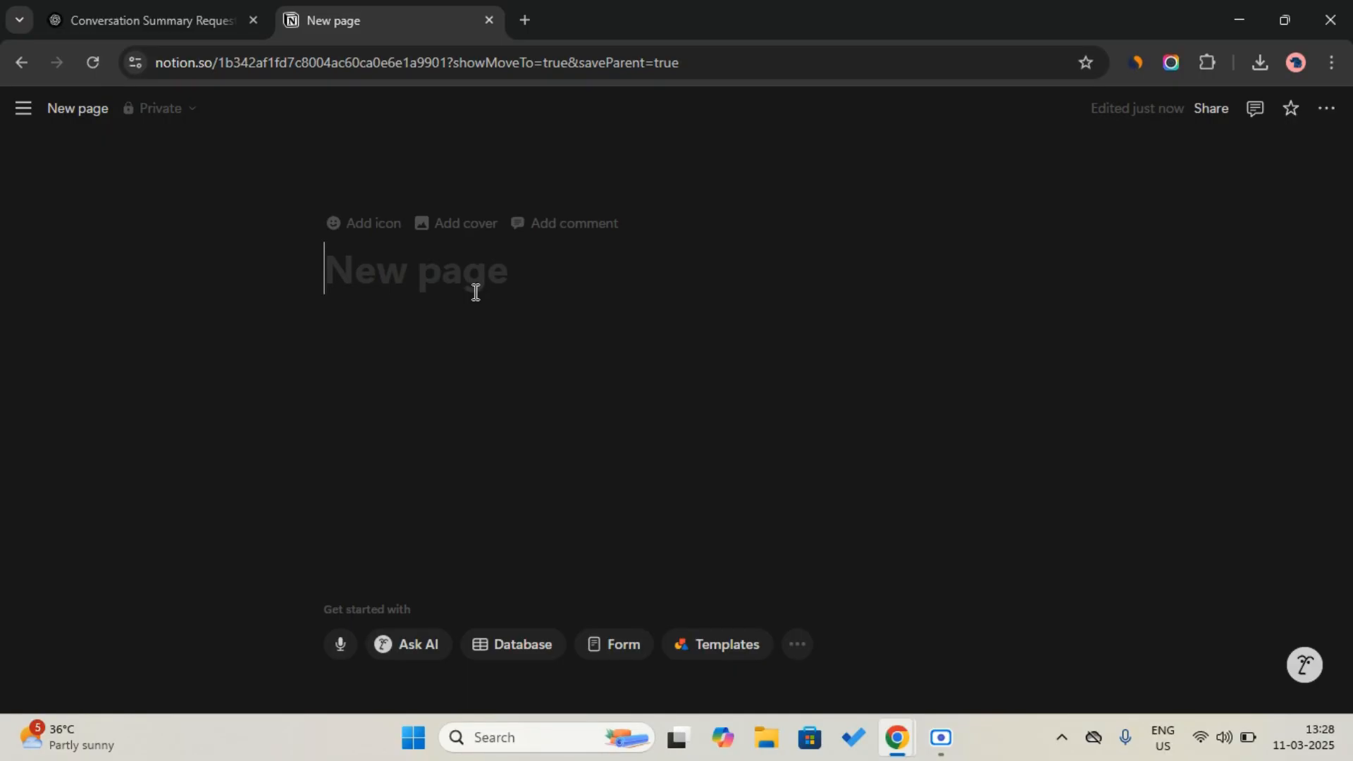
# Step: Title the new Notion page "Daily Planner"
pyautogui.press('capslock')
pyautogui.write('D')
pyautogui.press('capslock')
pyautogui.write('aily')
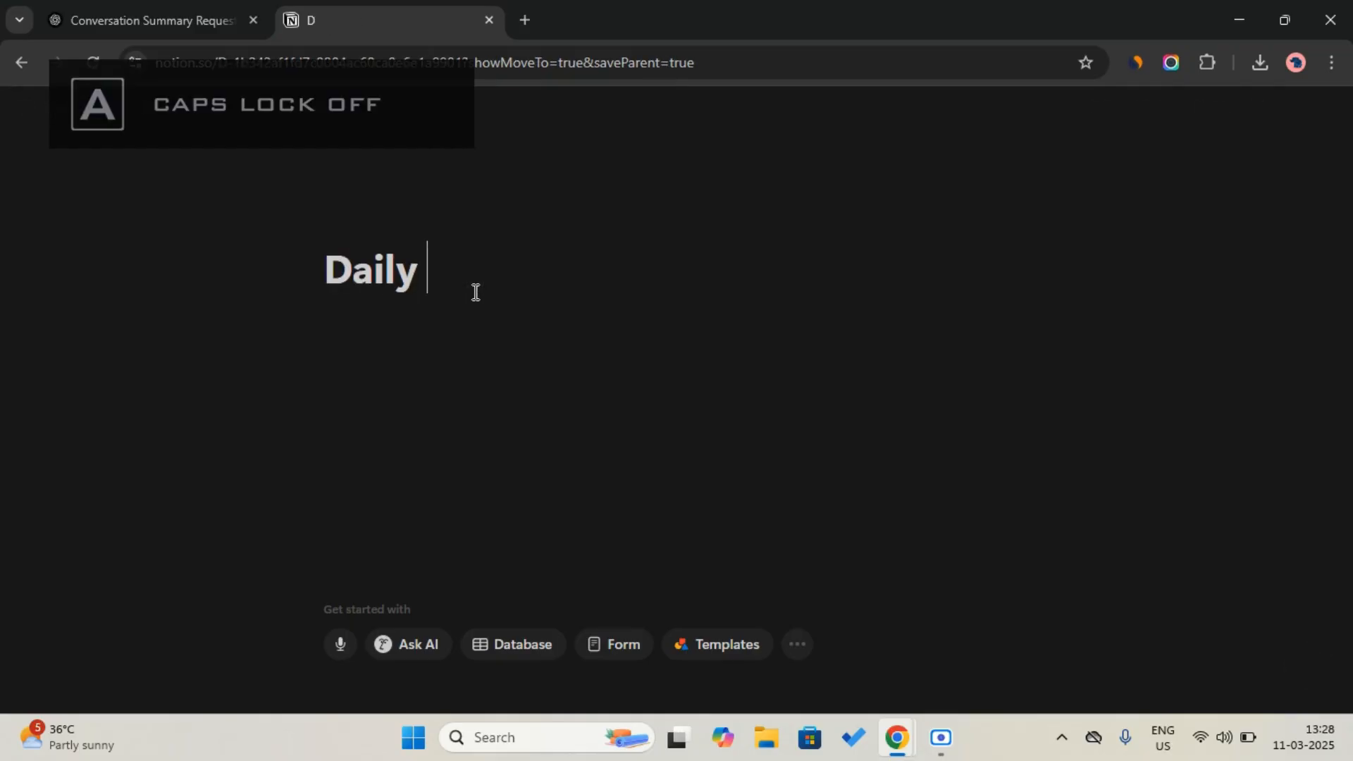
pyautogui.press('capslock')
pyautogui.write('P')
pyautogui.press('capslock')
pyautogui.write('lanner')
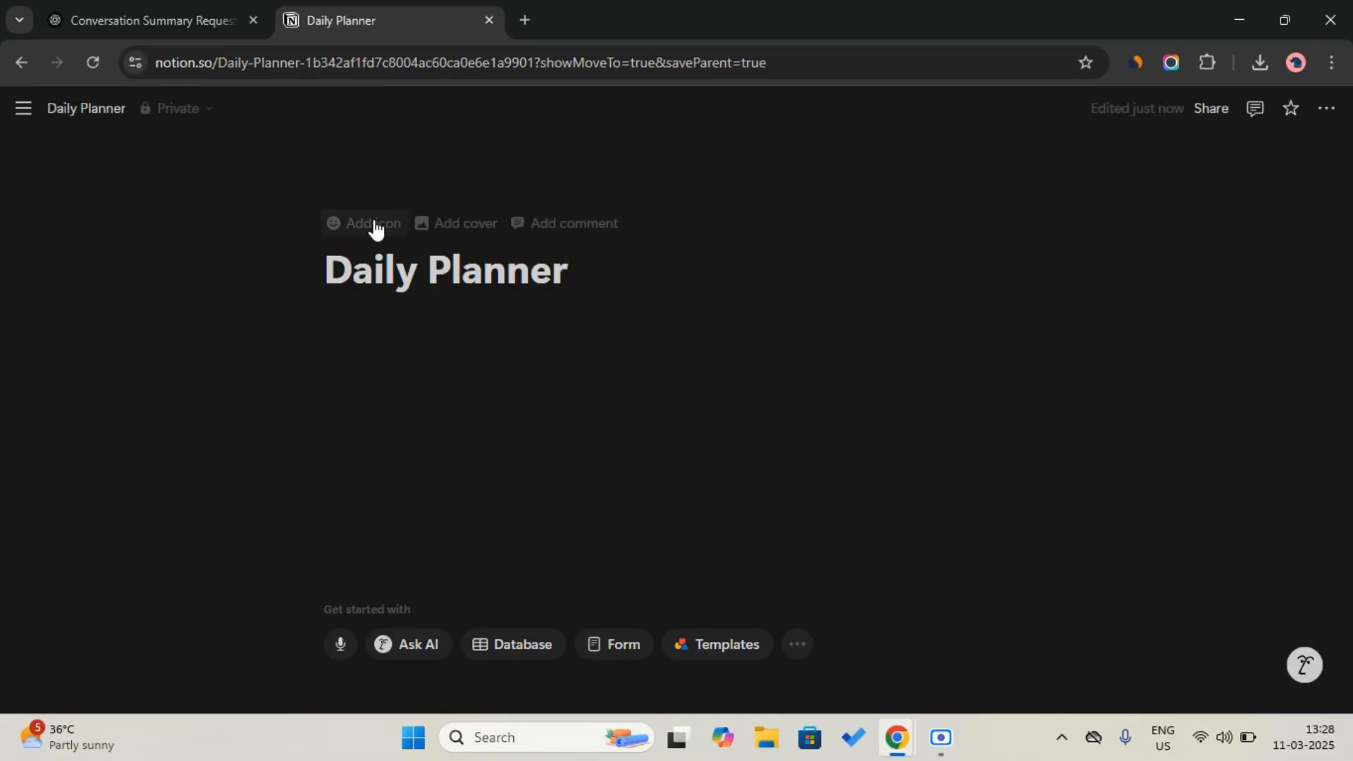
# Step: Add a page icon to Daily Planner, using the checkbox icon in blue
pyautogui.click(374, 223)
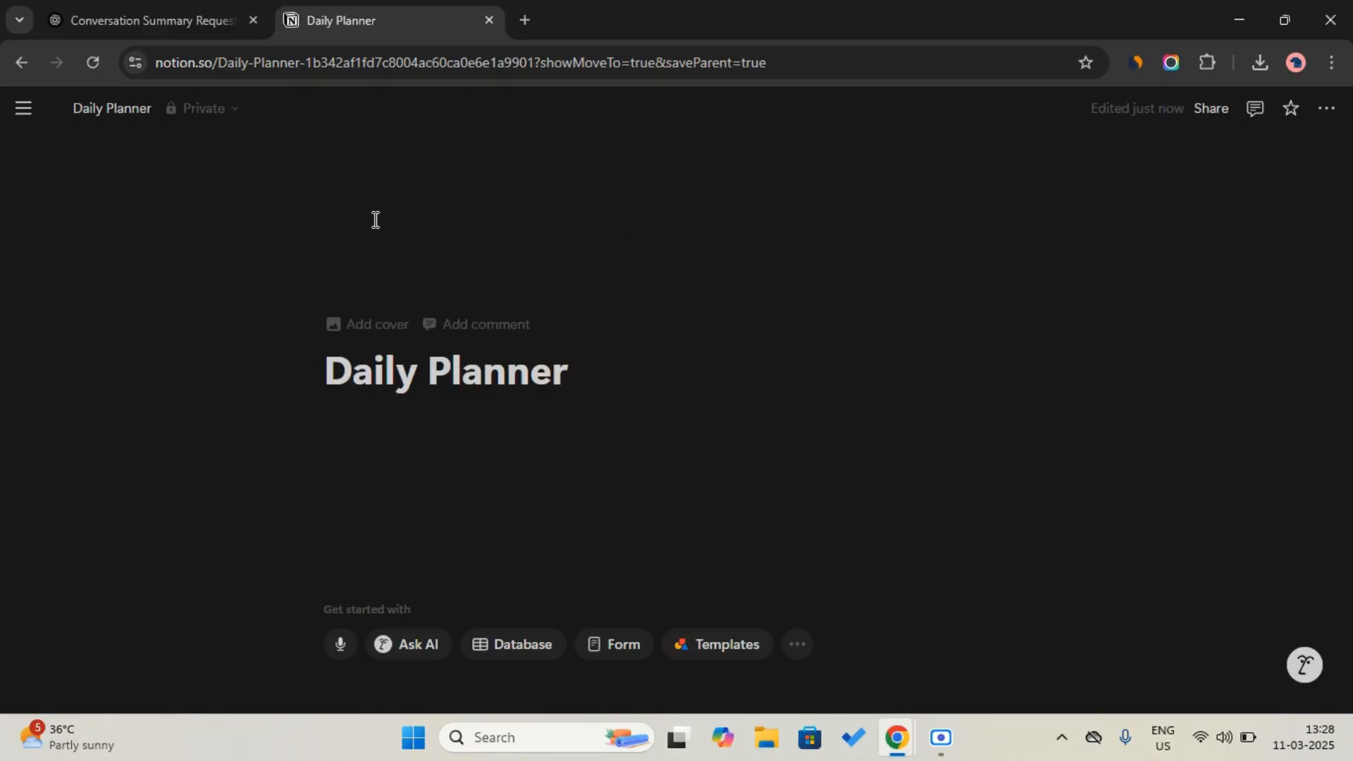
pyautogui.click(376, 220)
pyautogui.click(543, 380)
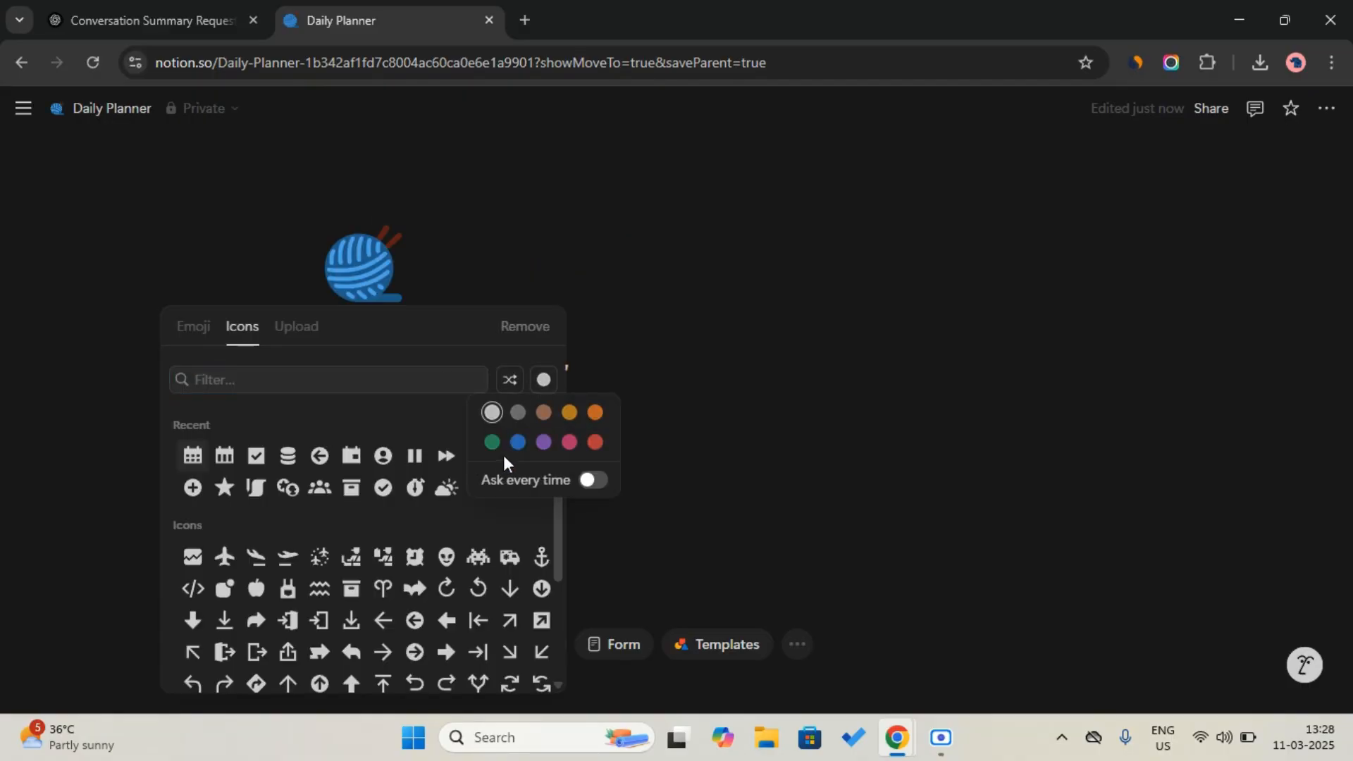
pyautogui.click(518, 444)
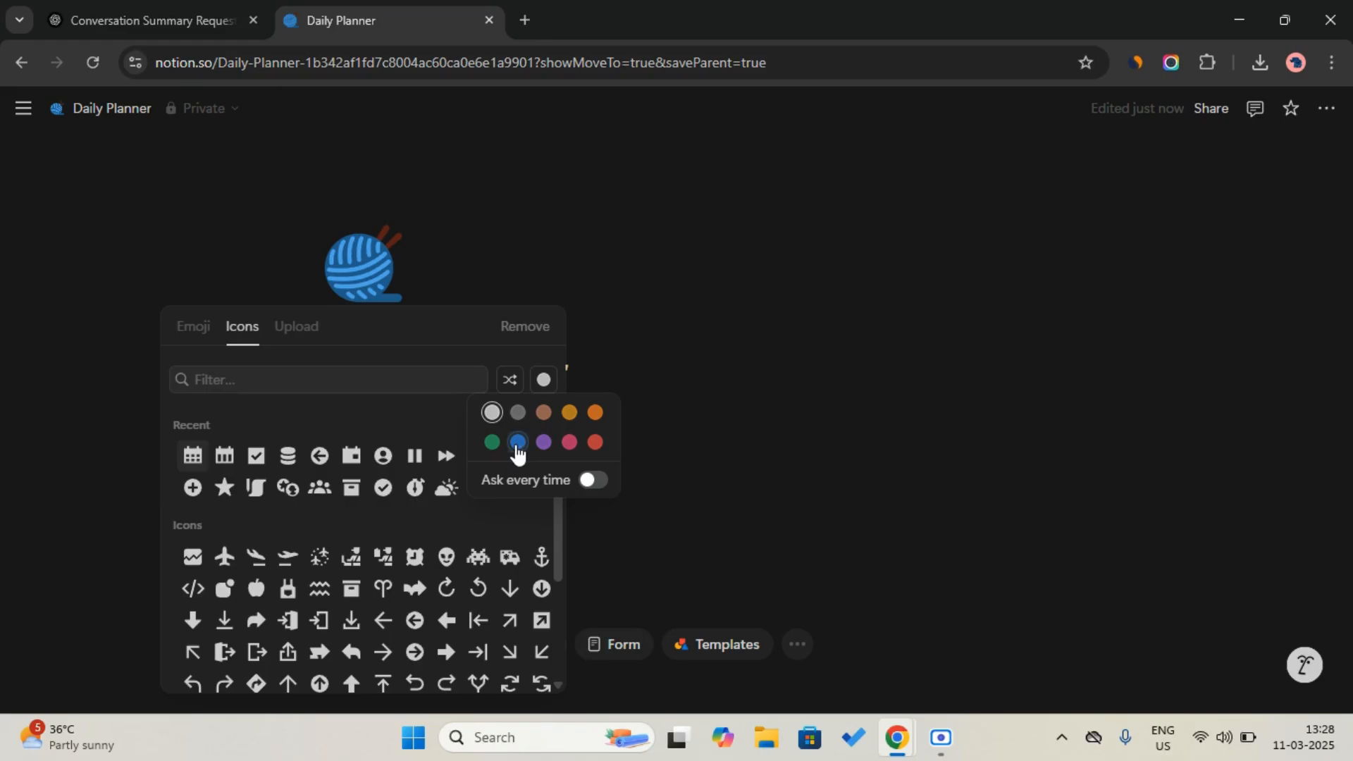
pyautogui.click(380, 411)
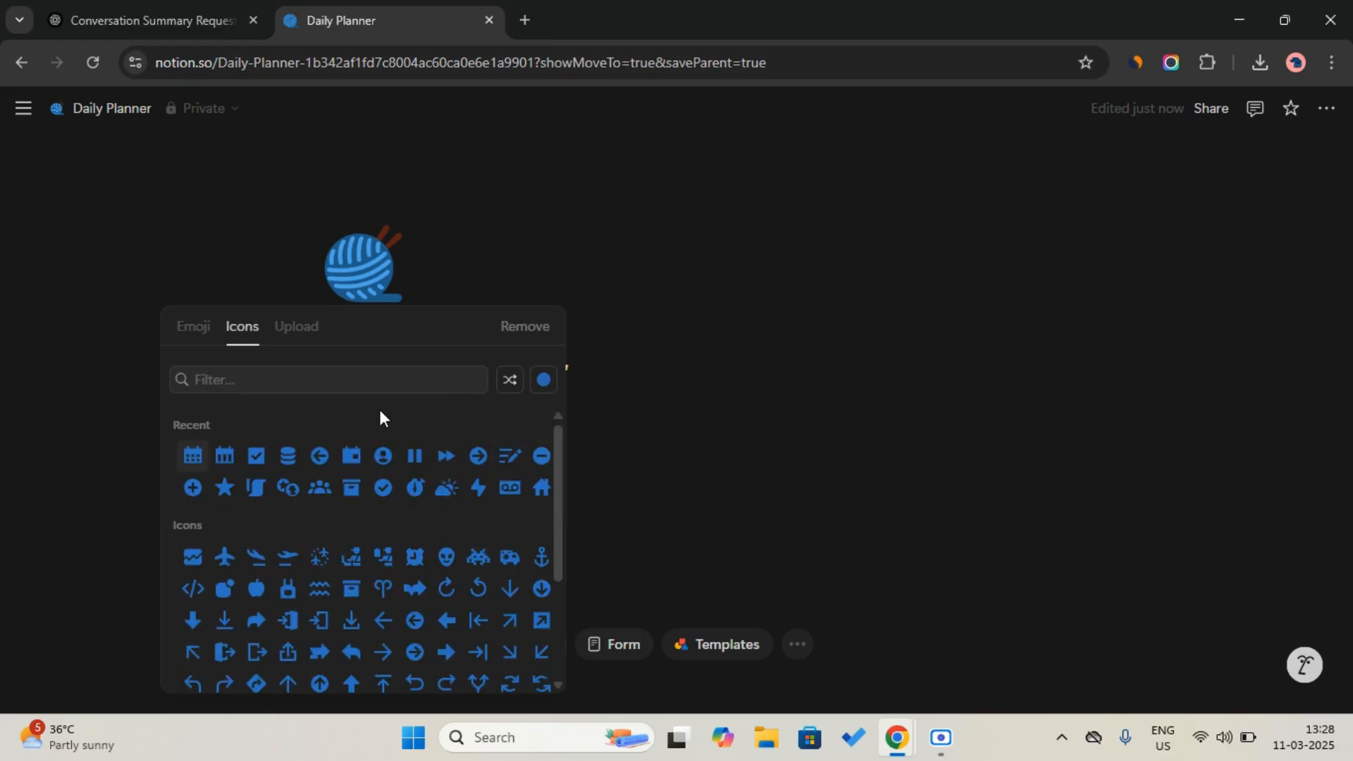
pyautogui.click(257, 457)
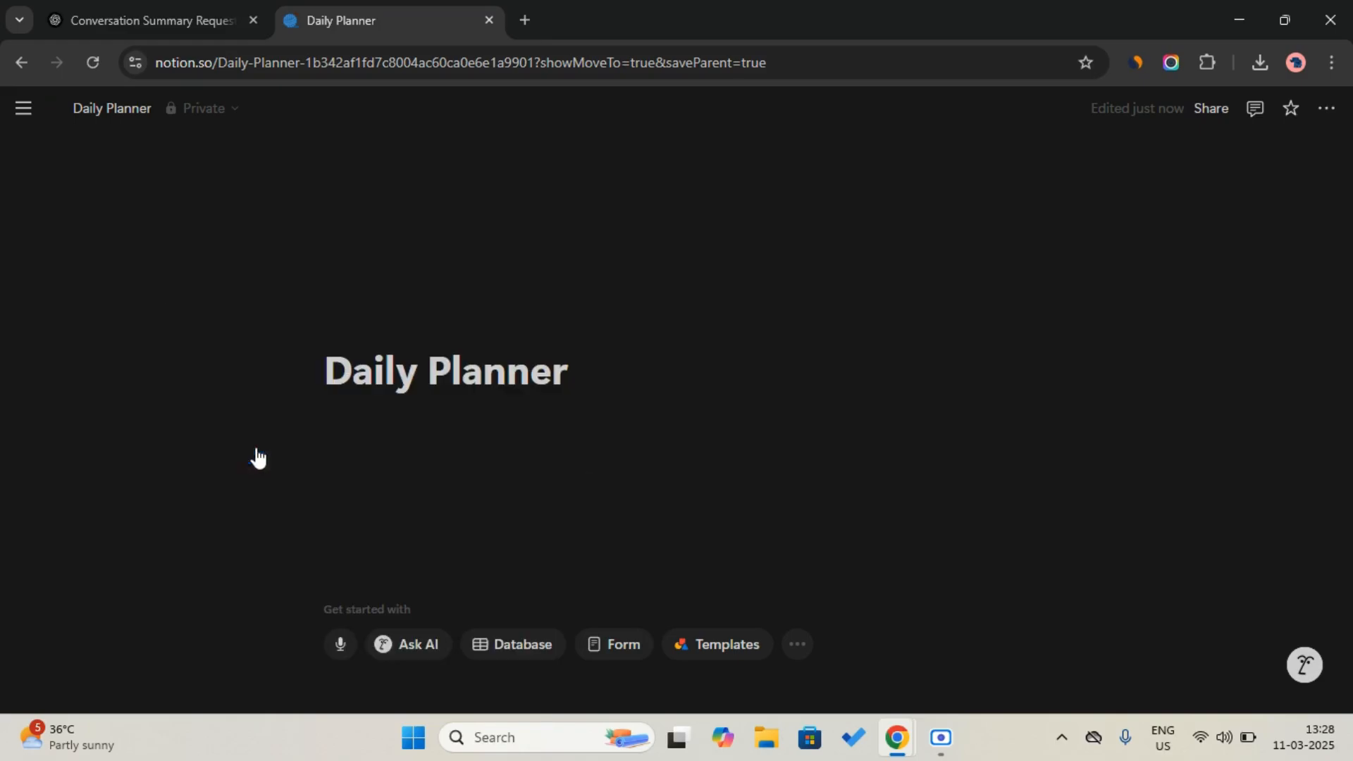
# Step: Insert a new subpage in the body of the Daily Planner page and dismiss the content import suggestion
pyautogui.click(436, 425)
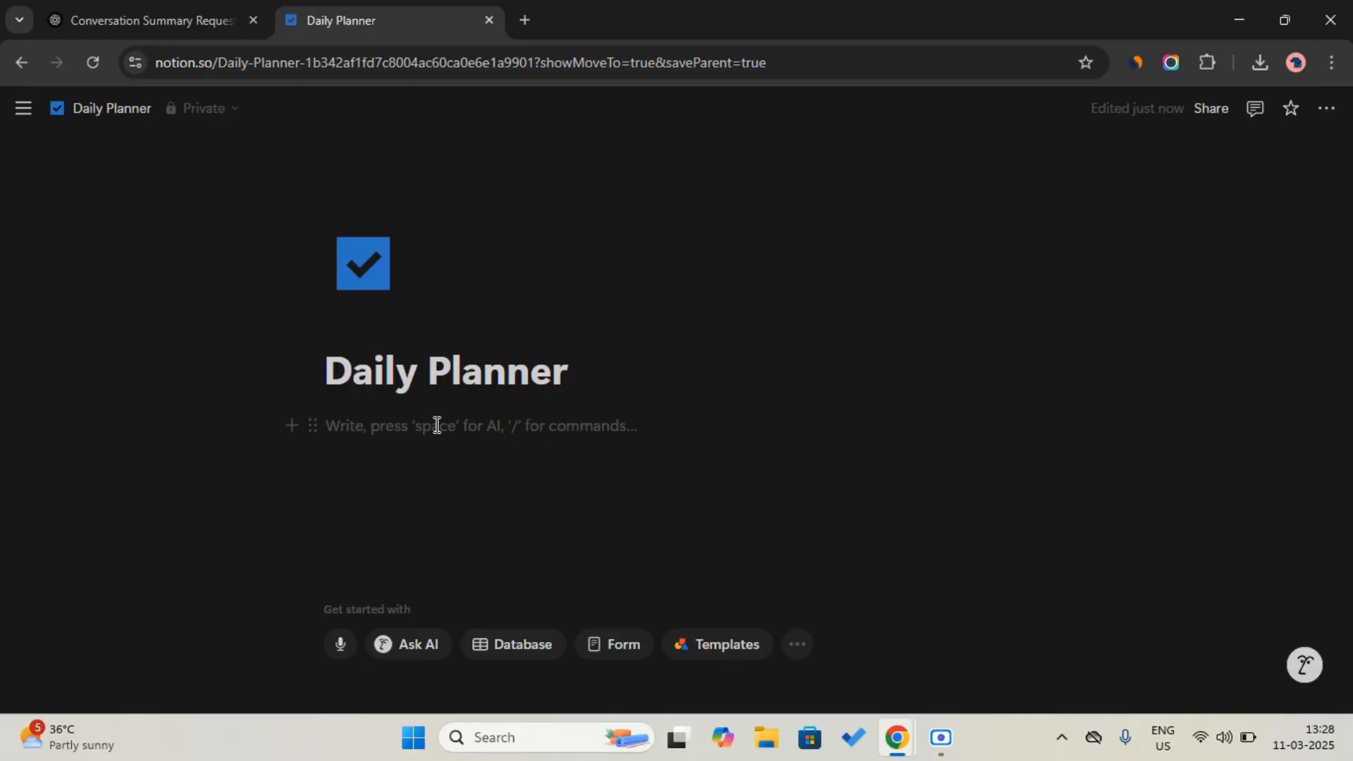
pyautogui.write('/p')
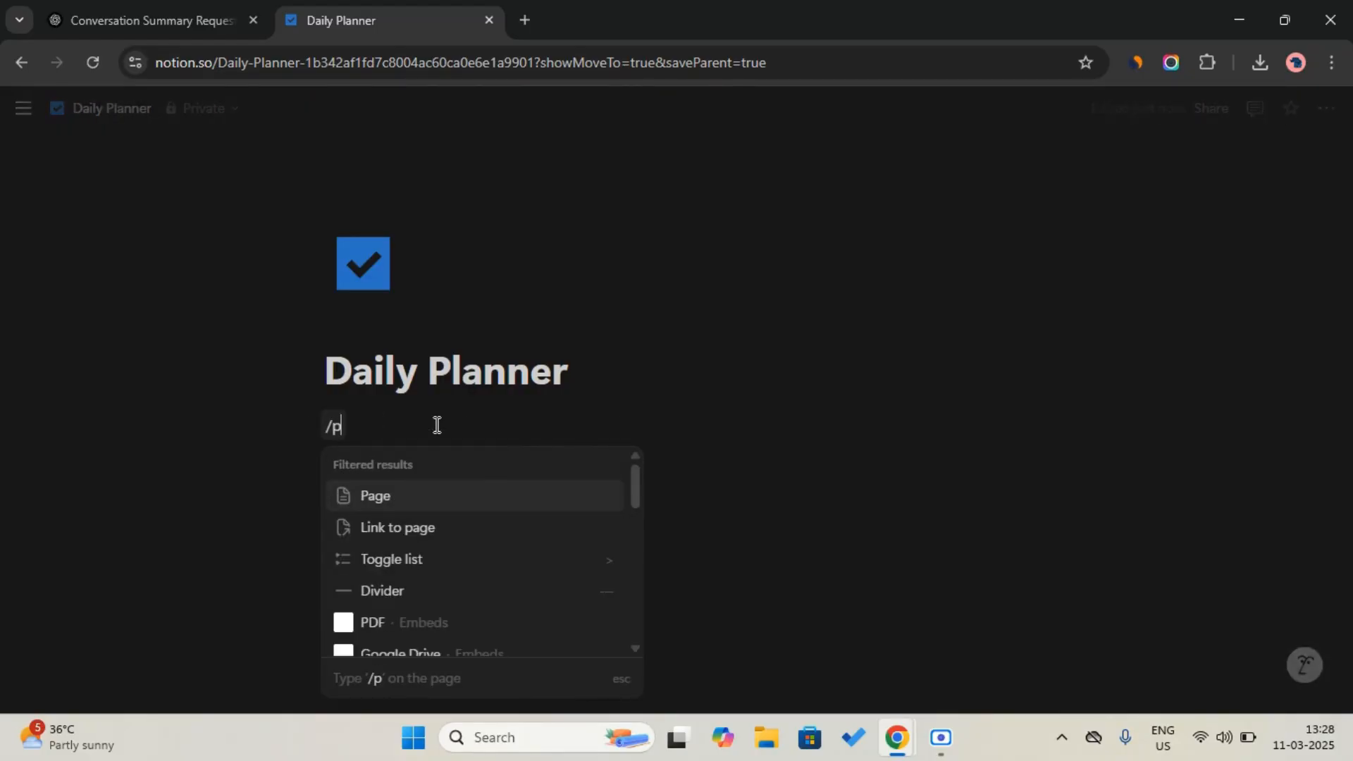
pyautogui.write('age')
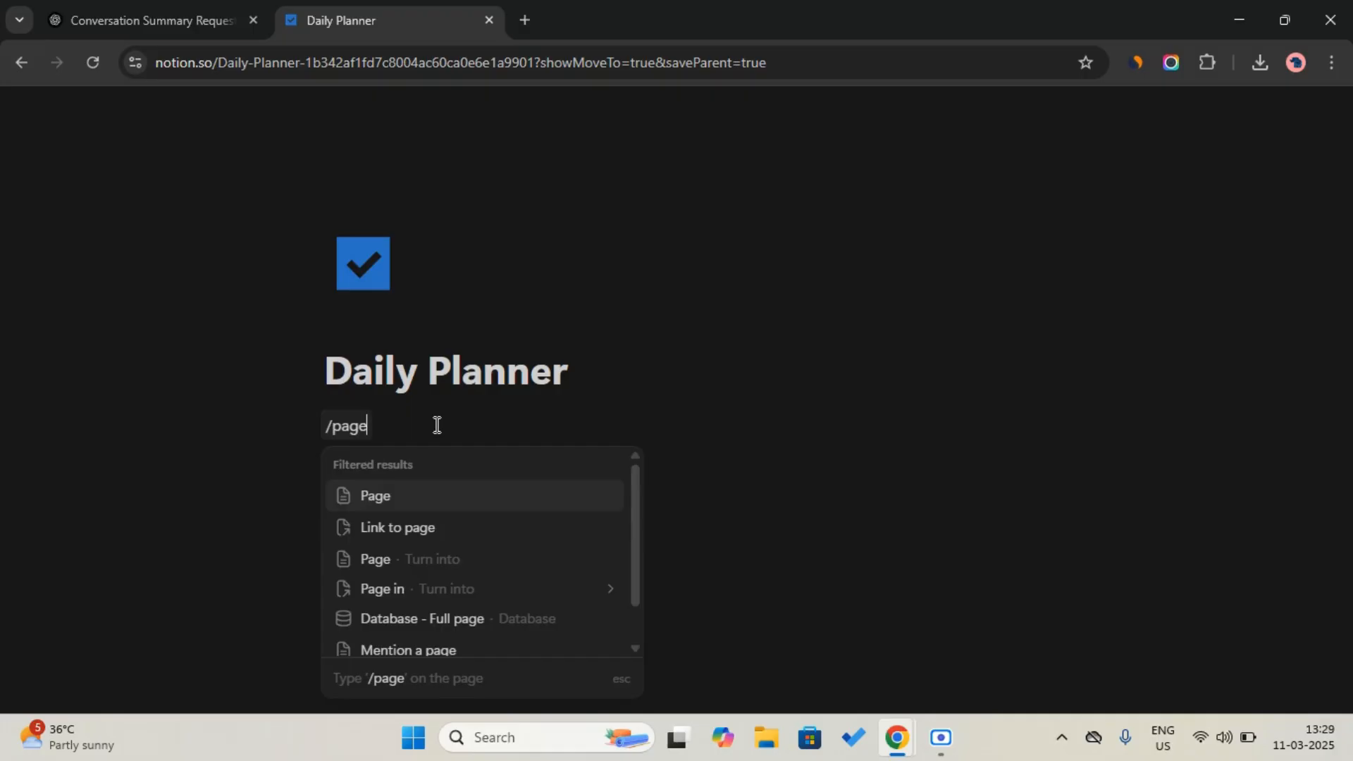
pyautogui.press('Return')
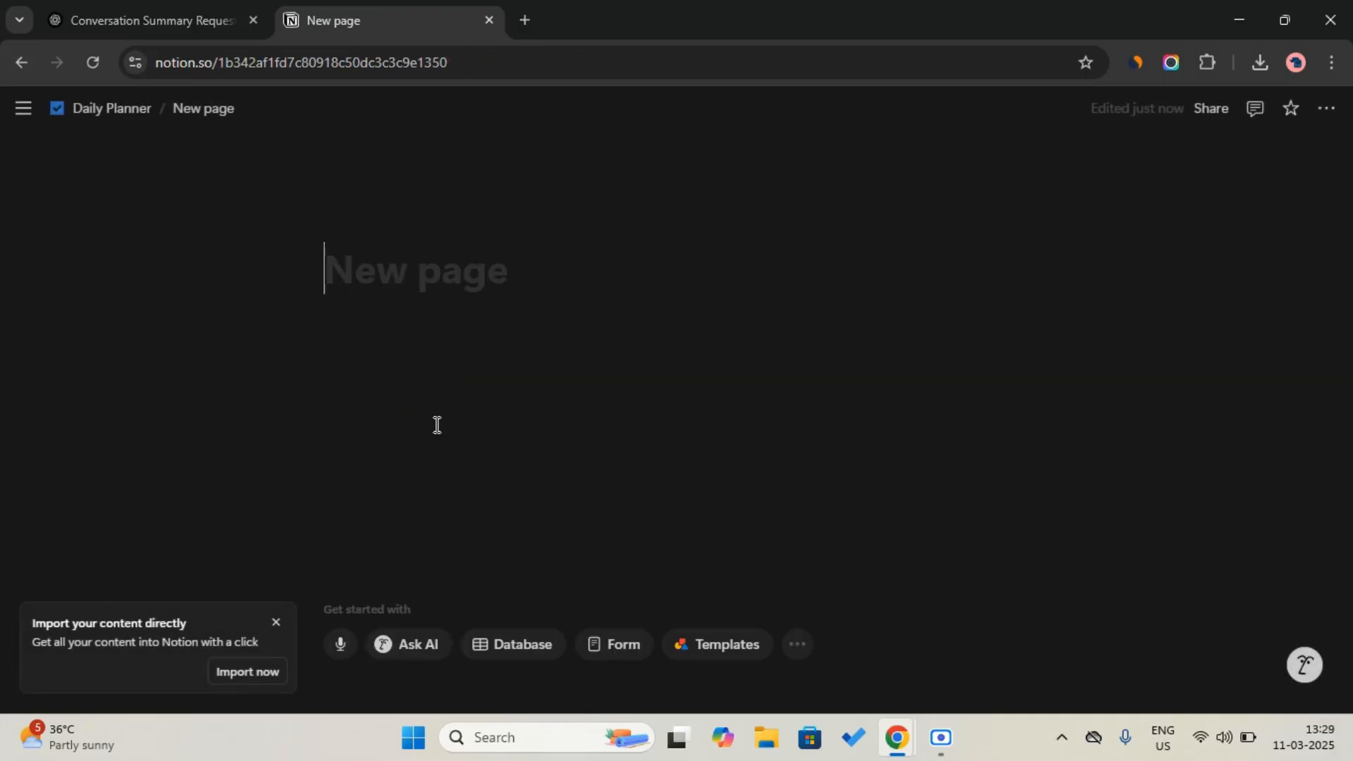
pyautogui.click(275, 623)
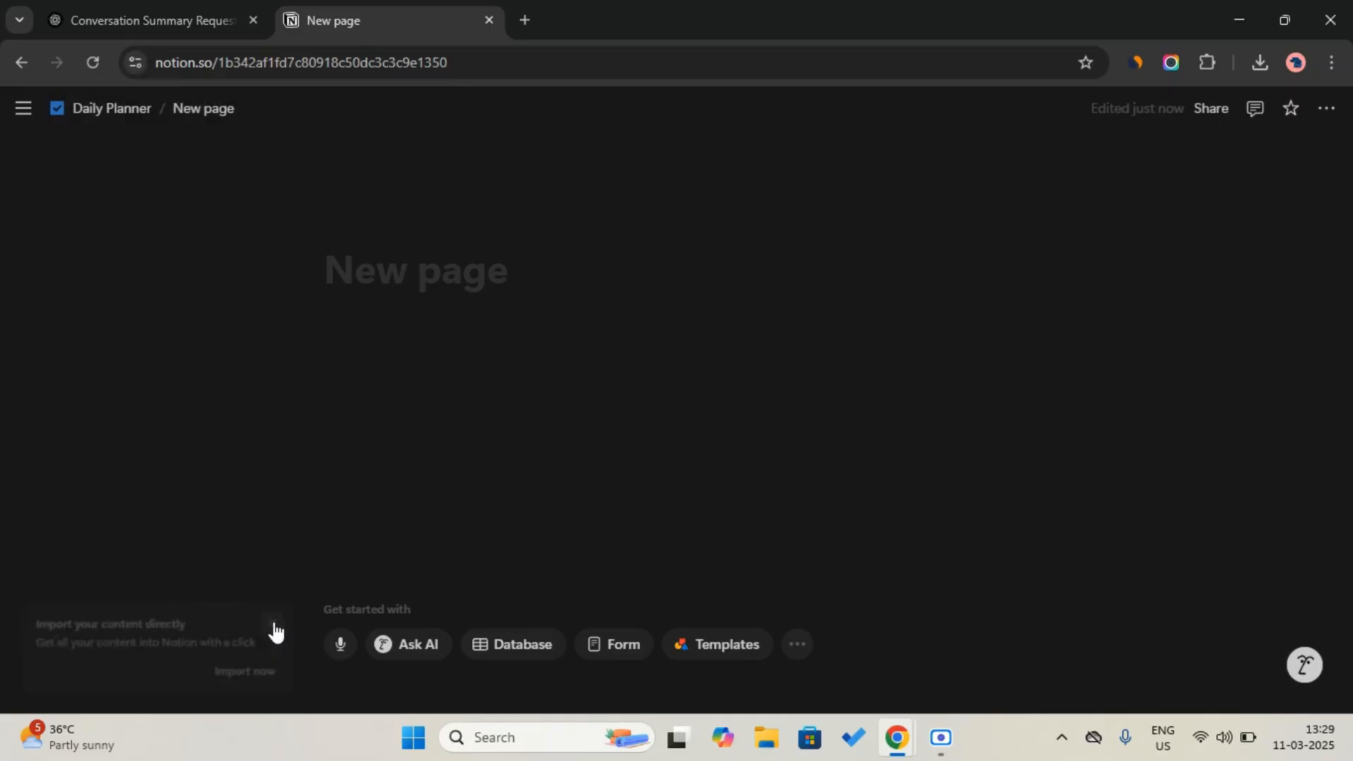
# Step: Title the new subpage "Database"
pyautogui.click(417, 274)
pyautogui.write('D')
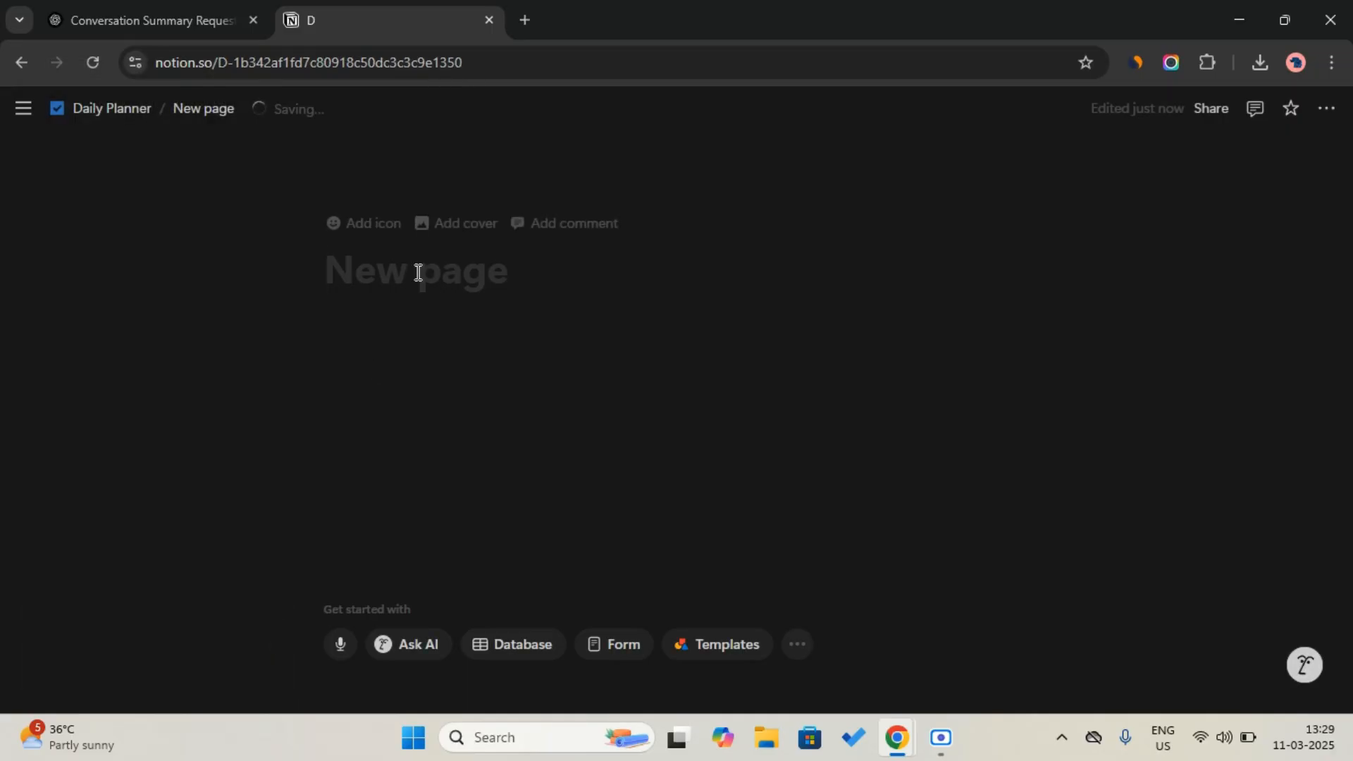
pyautogui.press('capslock')
pyautogui.write('ata')
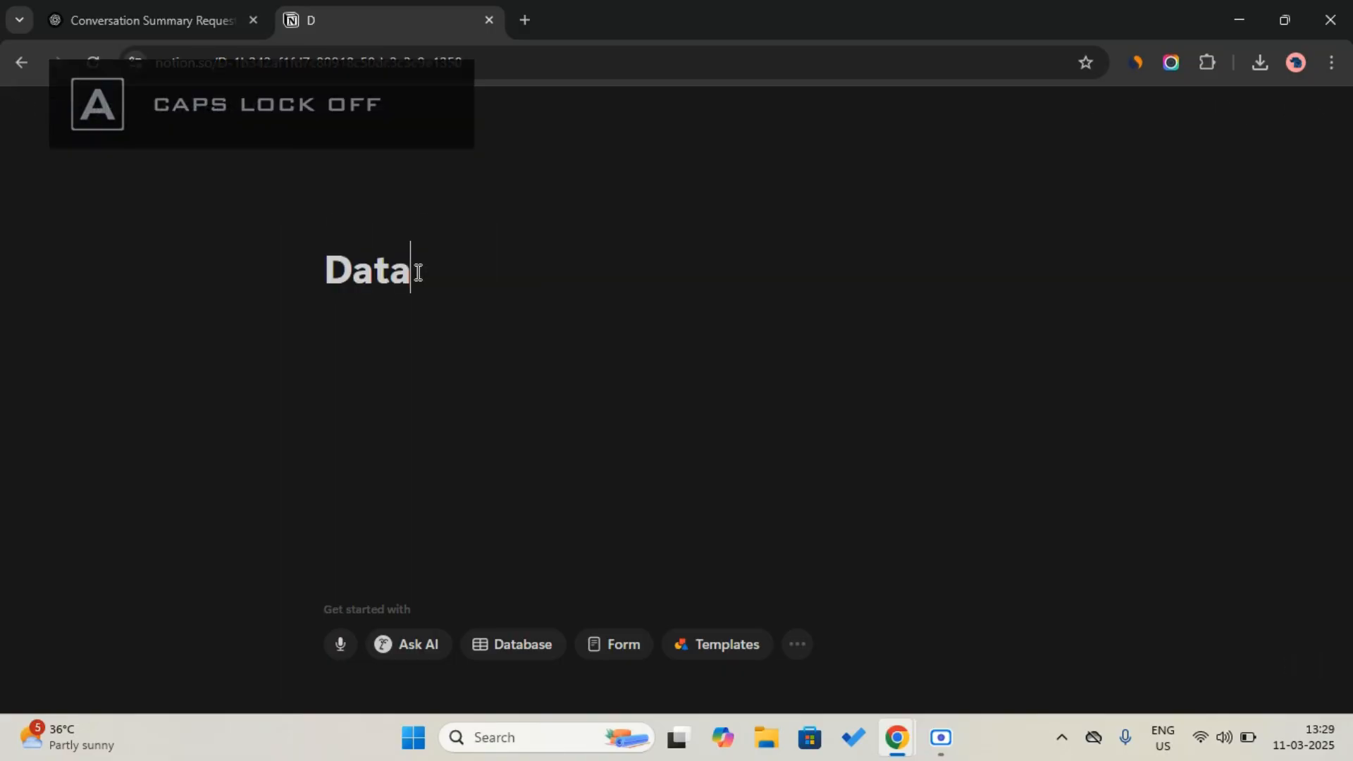
pyautogui.write('vbase')
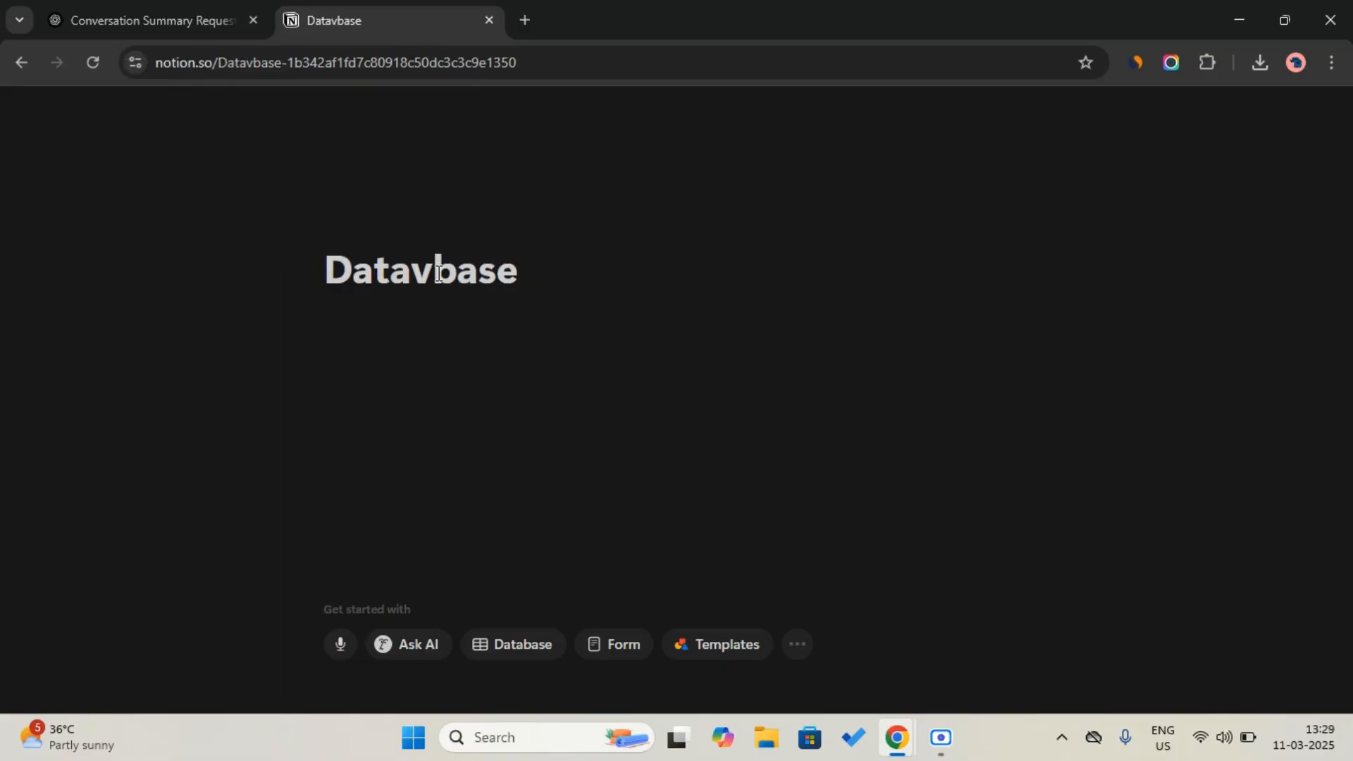
pyautogui.click(437, 273)
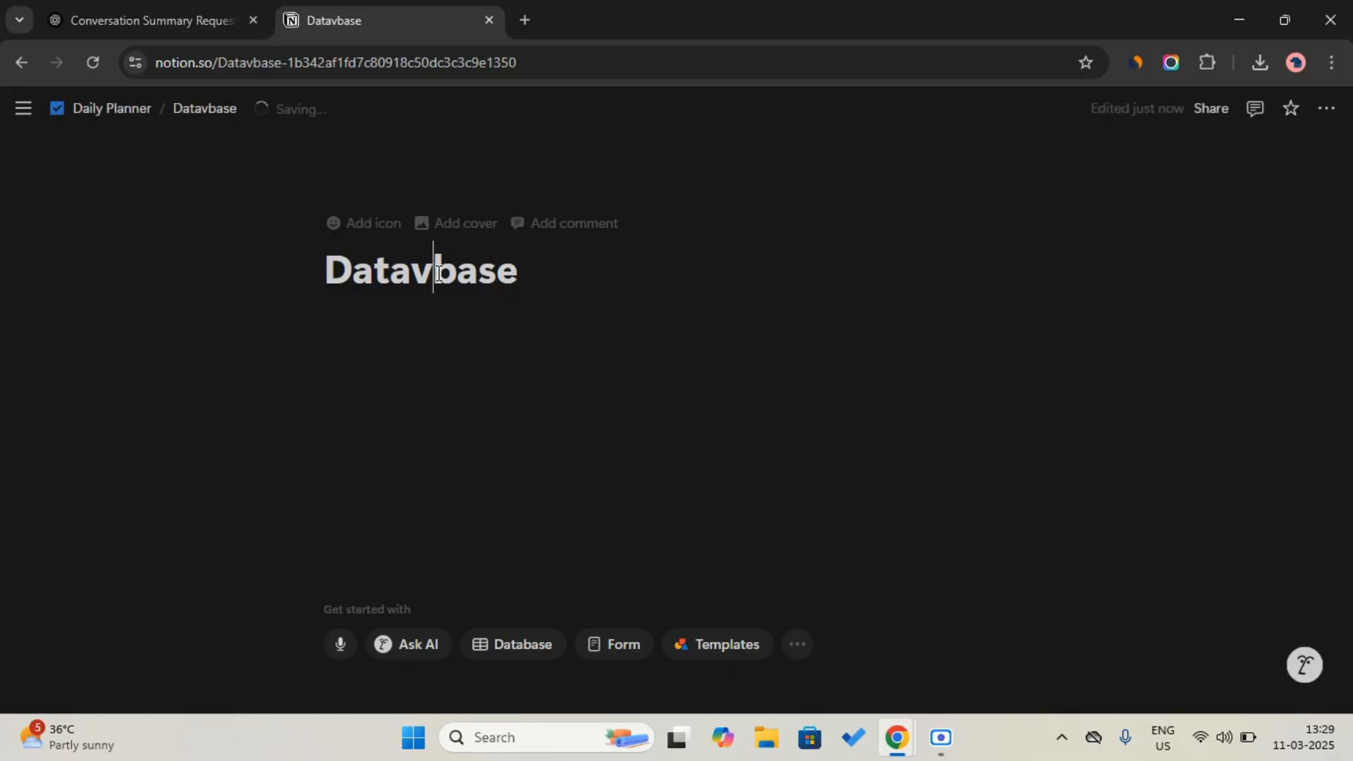
pyautogui.press('BackSpace')
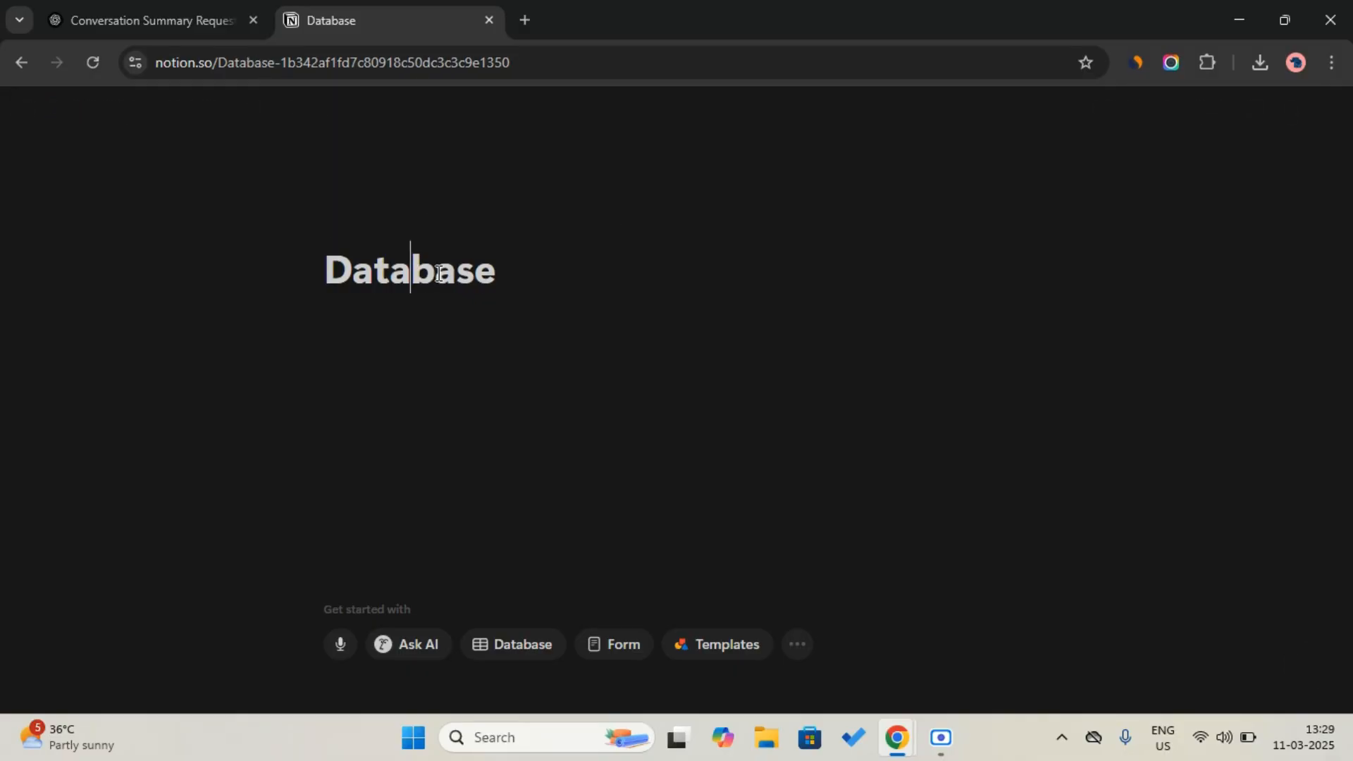
# Step: Give the Database page the blue database cylinder icon
pyautogui.moveTo(381, 220)
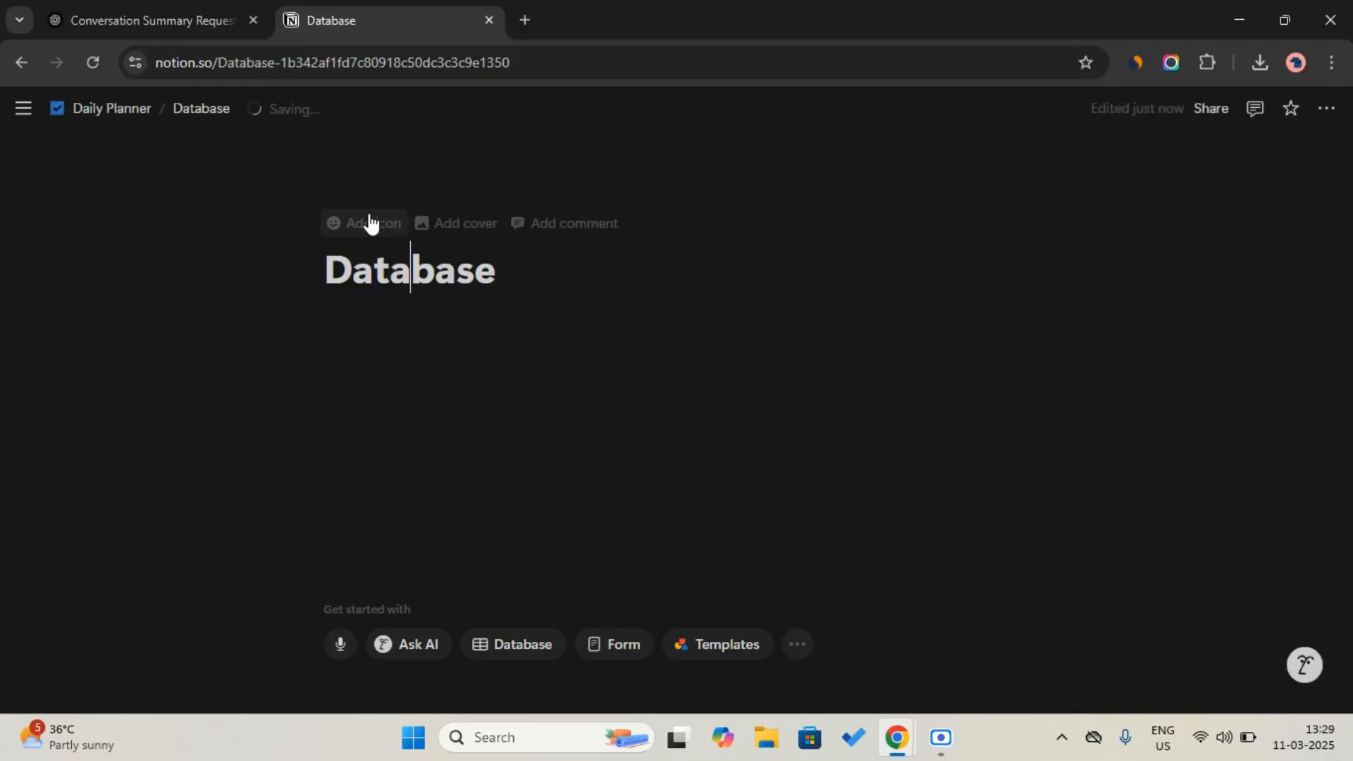
pyautogui.click(377, 229)
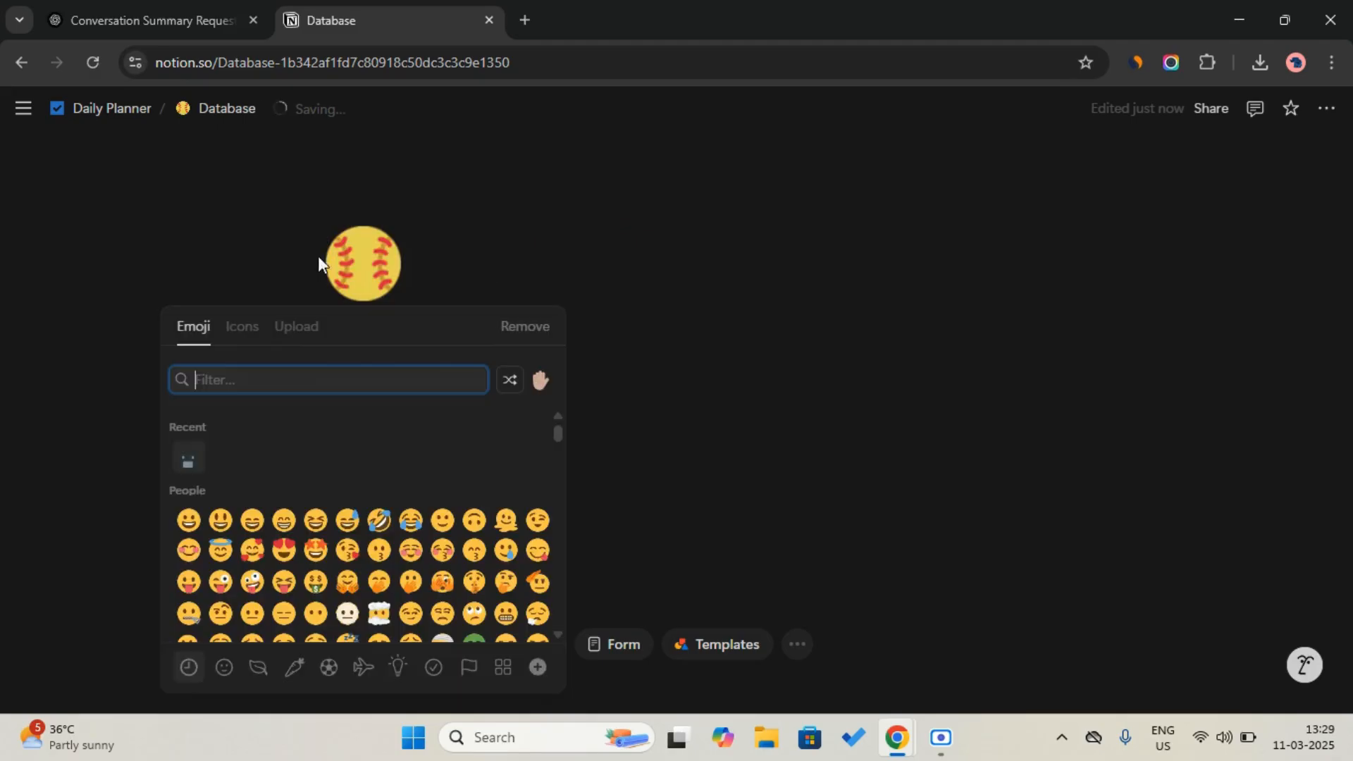
pyautogui.click(243, 327)
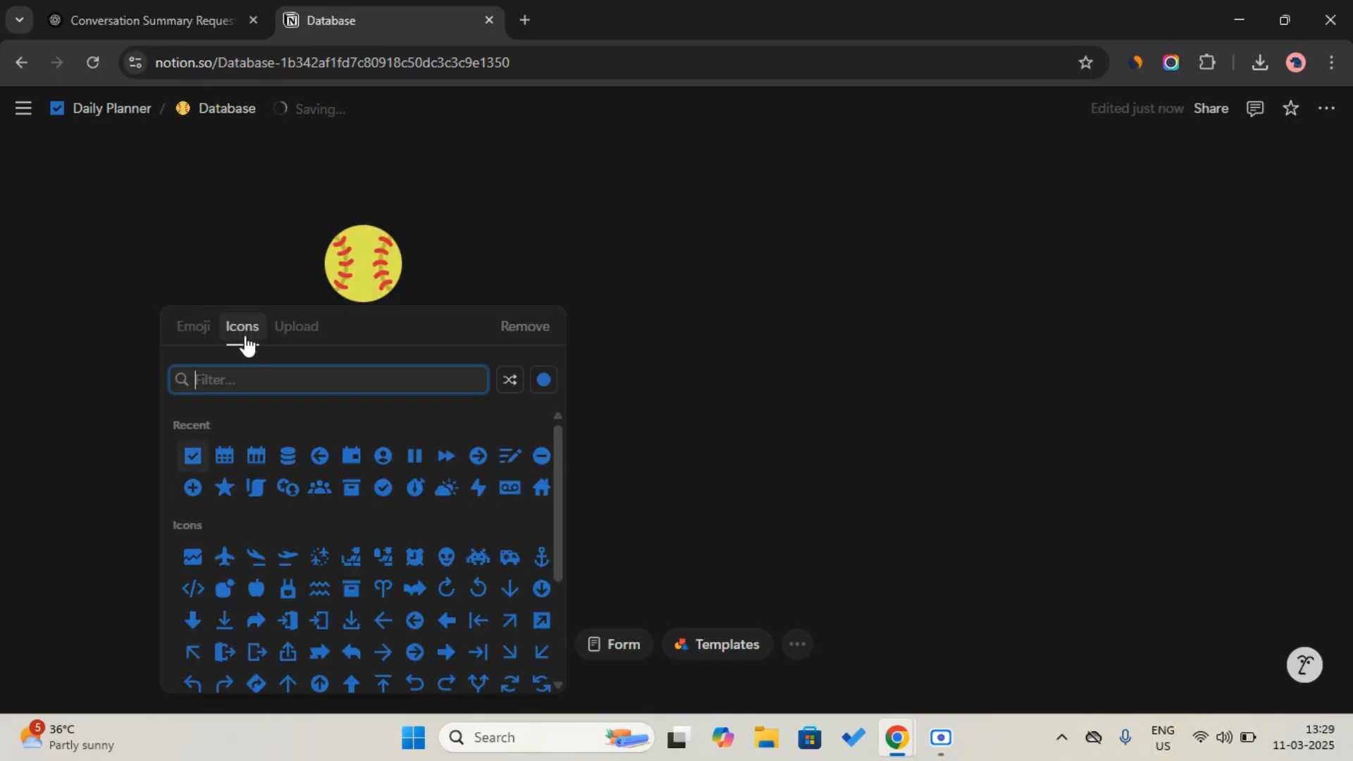
pyautogui.click(285, 456)
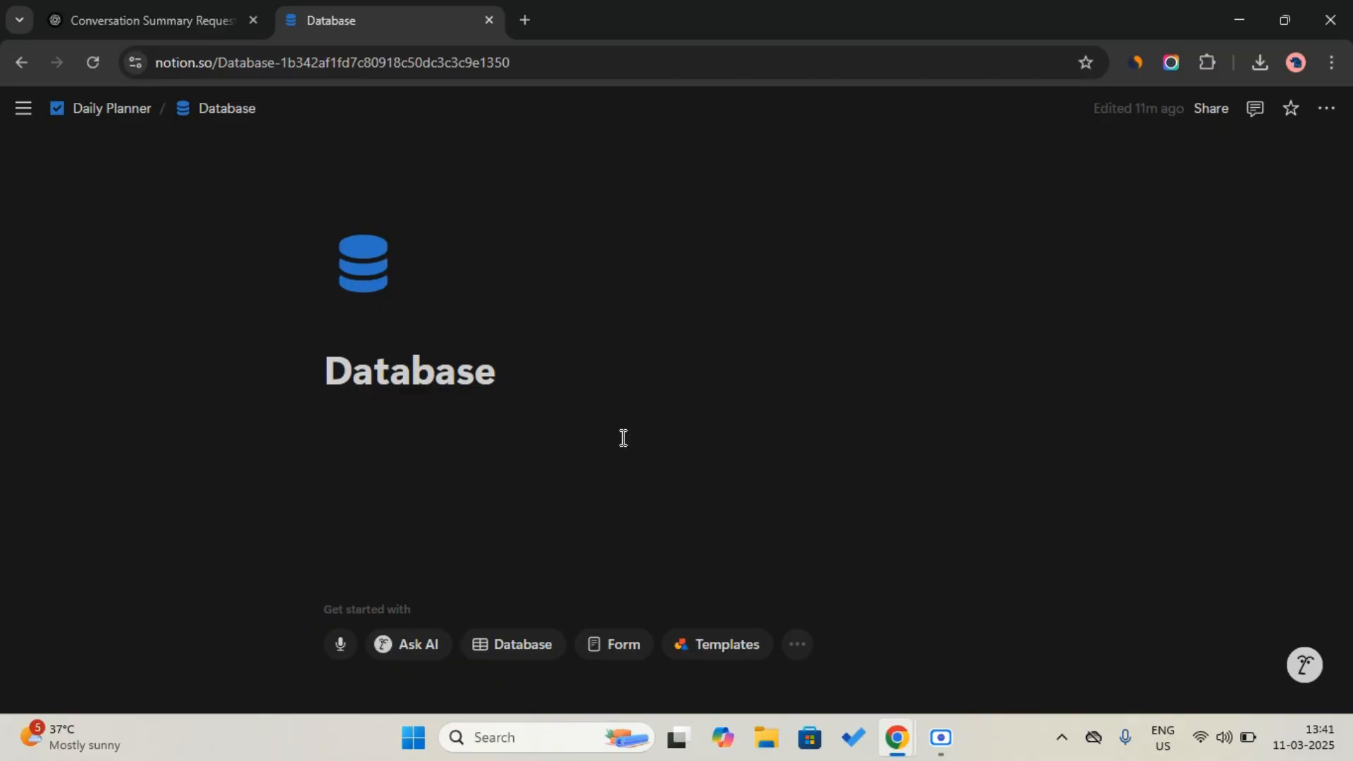
# Step: Insert a full-page database inside the Database page and title it "Tasks"
pyautogui.press('Return')
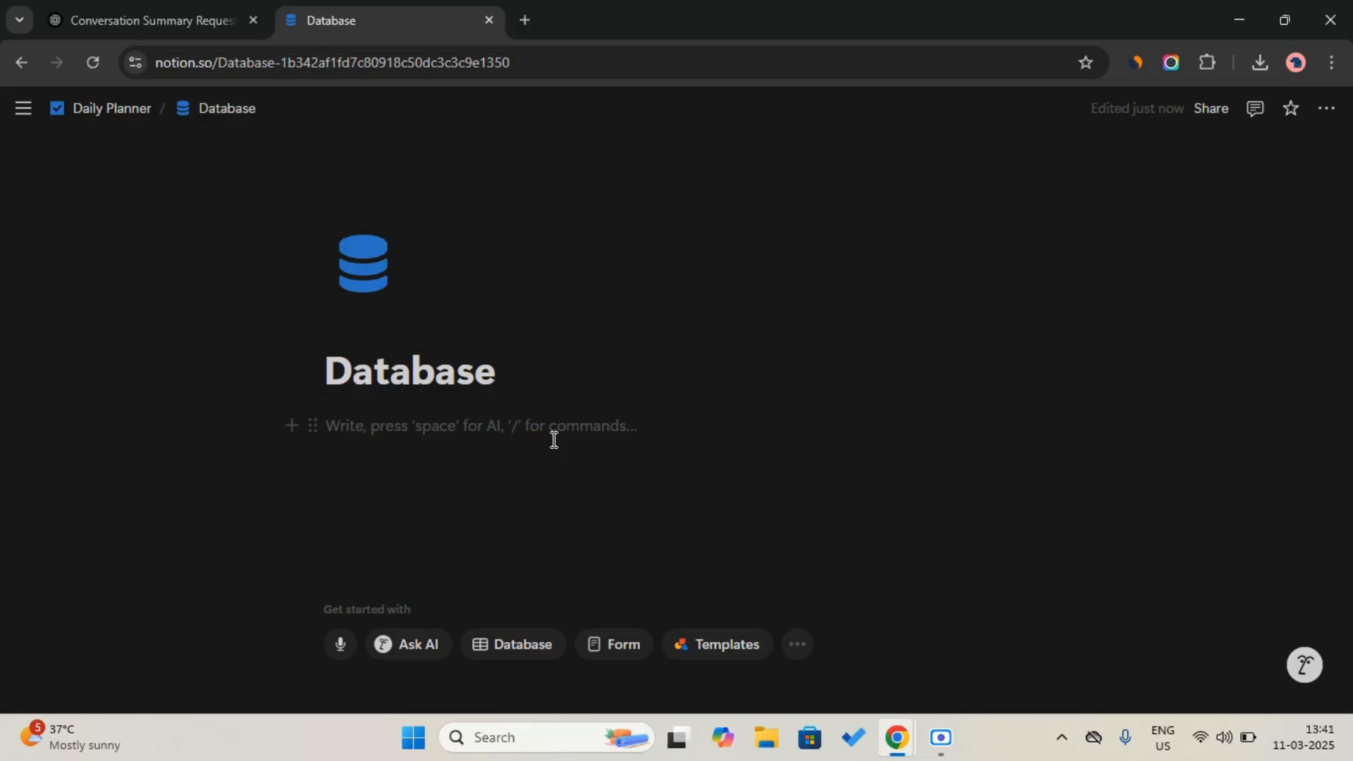
pyautogui.write('/full')
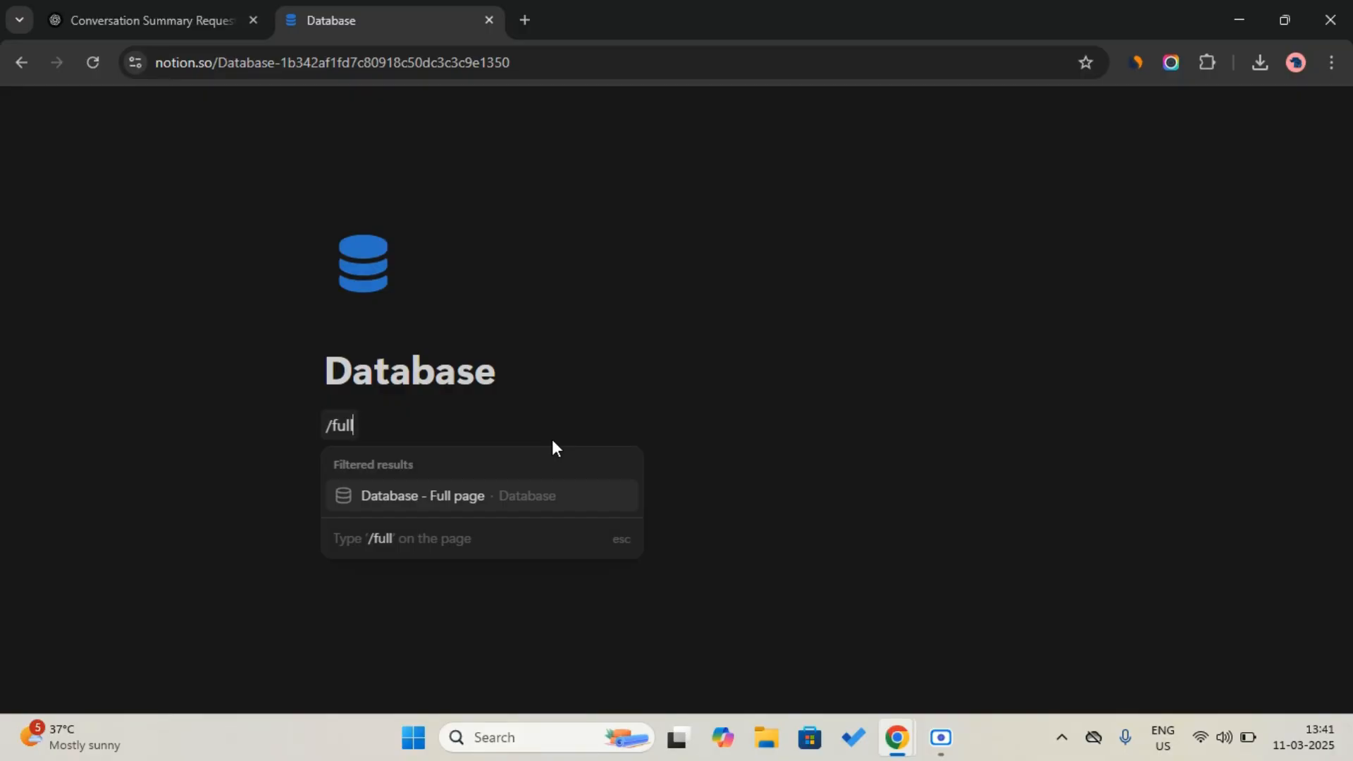
pyautogui.press('Return')
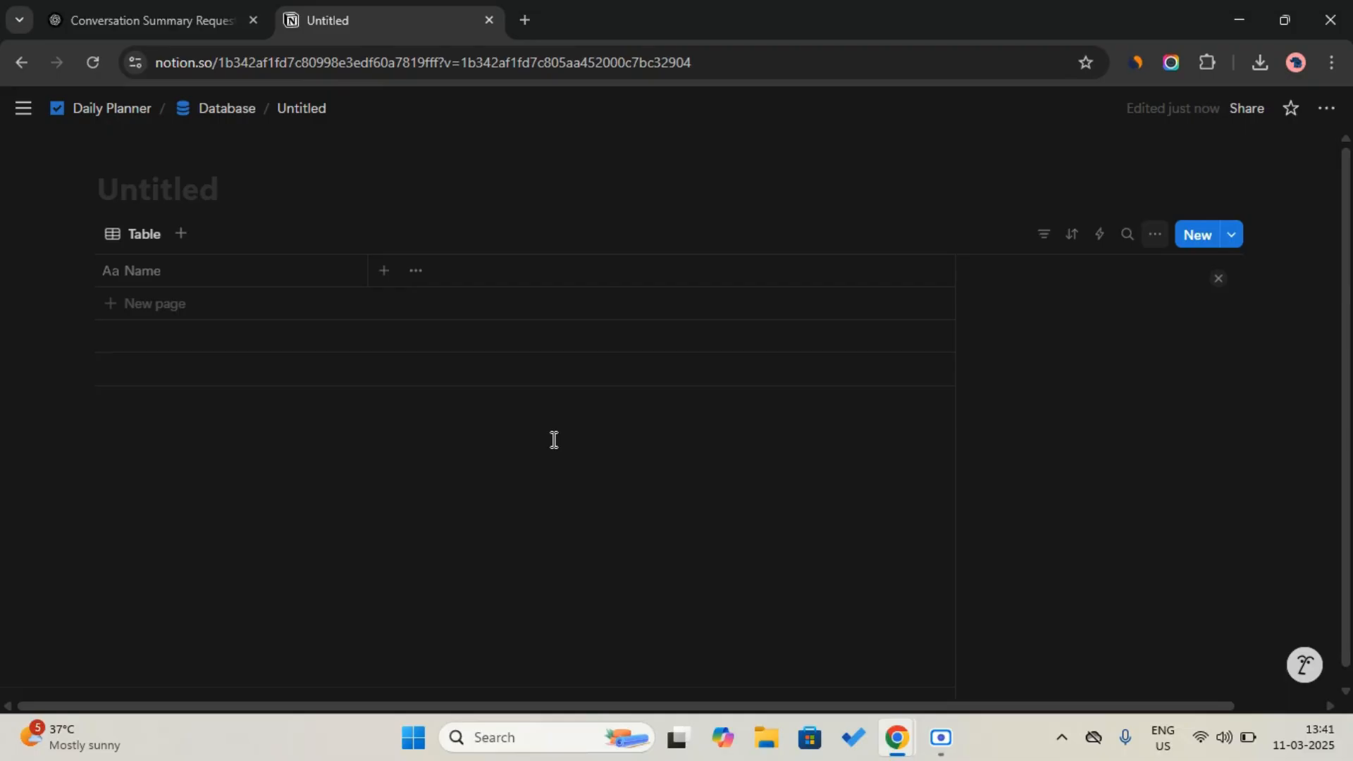
pyautogui.click(184, 190)
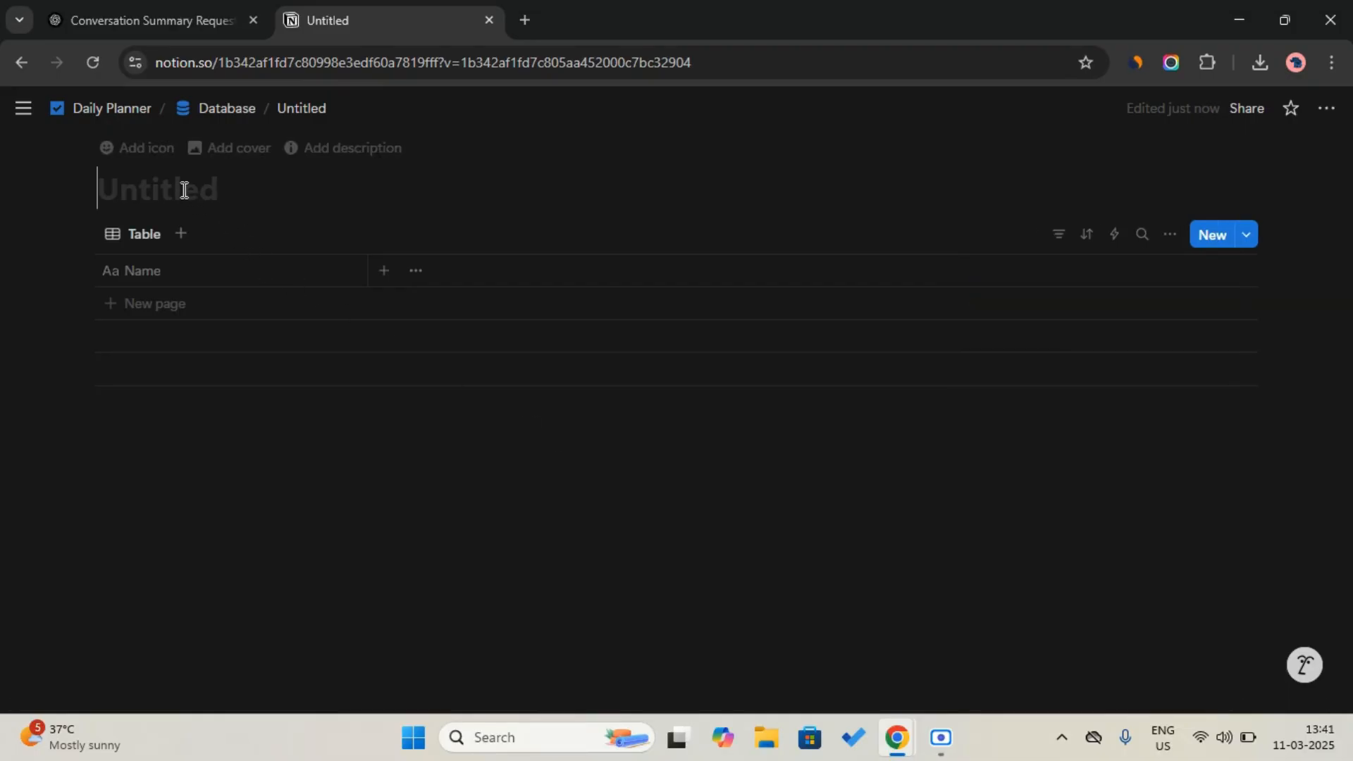
pyautogui.press('capslock')
pyautogui.write('T')
pyautogui.press('capslock')
pyautogui.write('as')
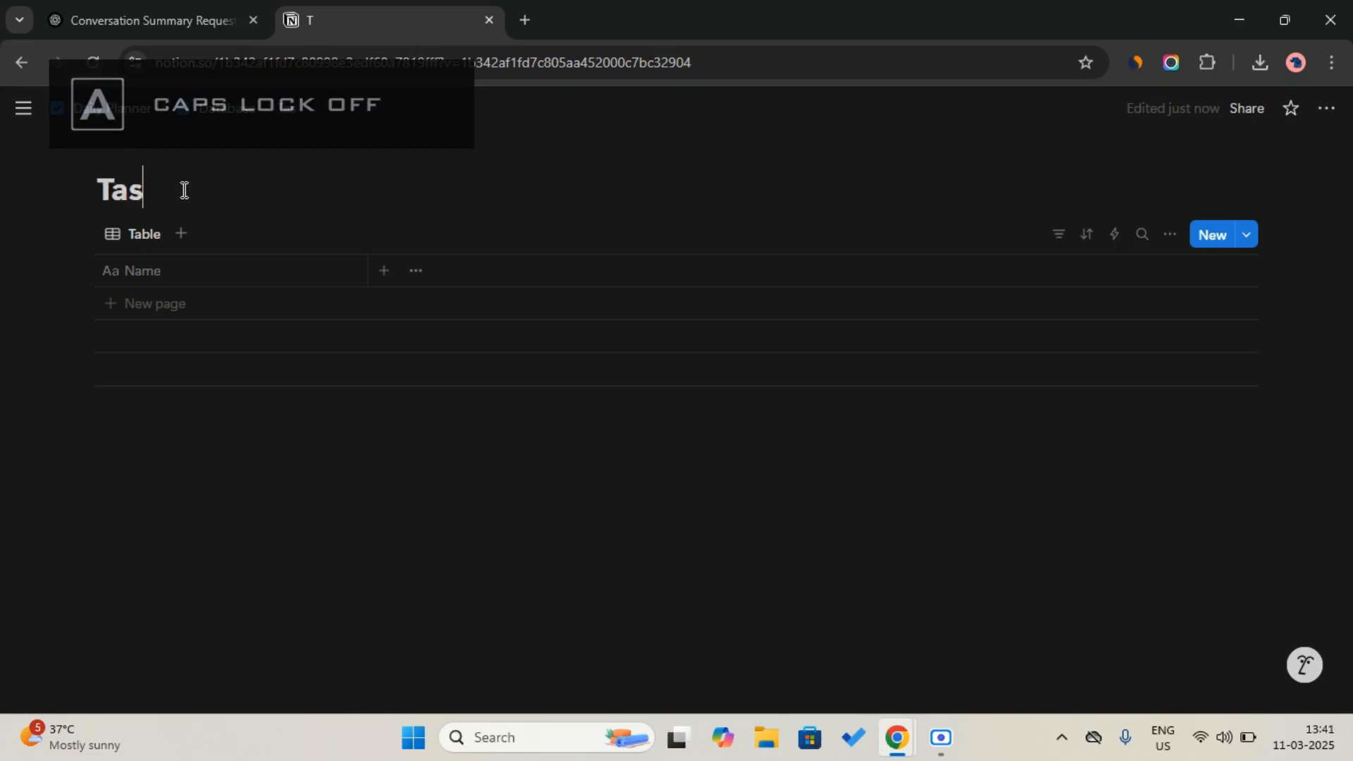
pyautogui.write('ks')
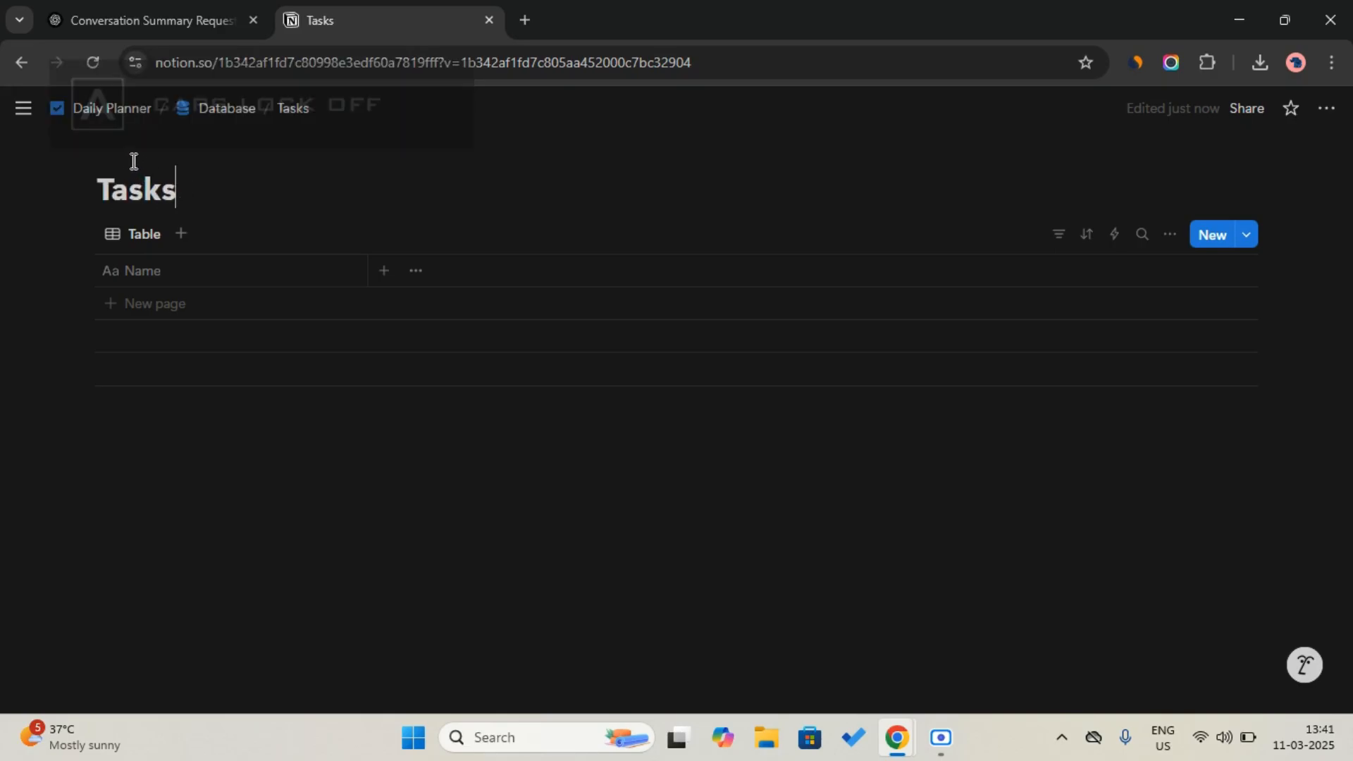
# Step: Set the icon of the Tasks database to the blue checkbox
pyautogui.click(125, 161)
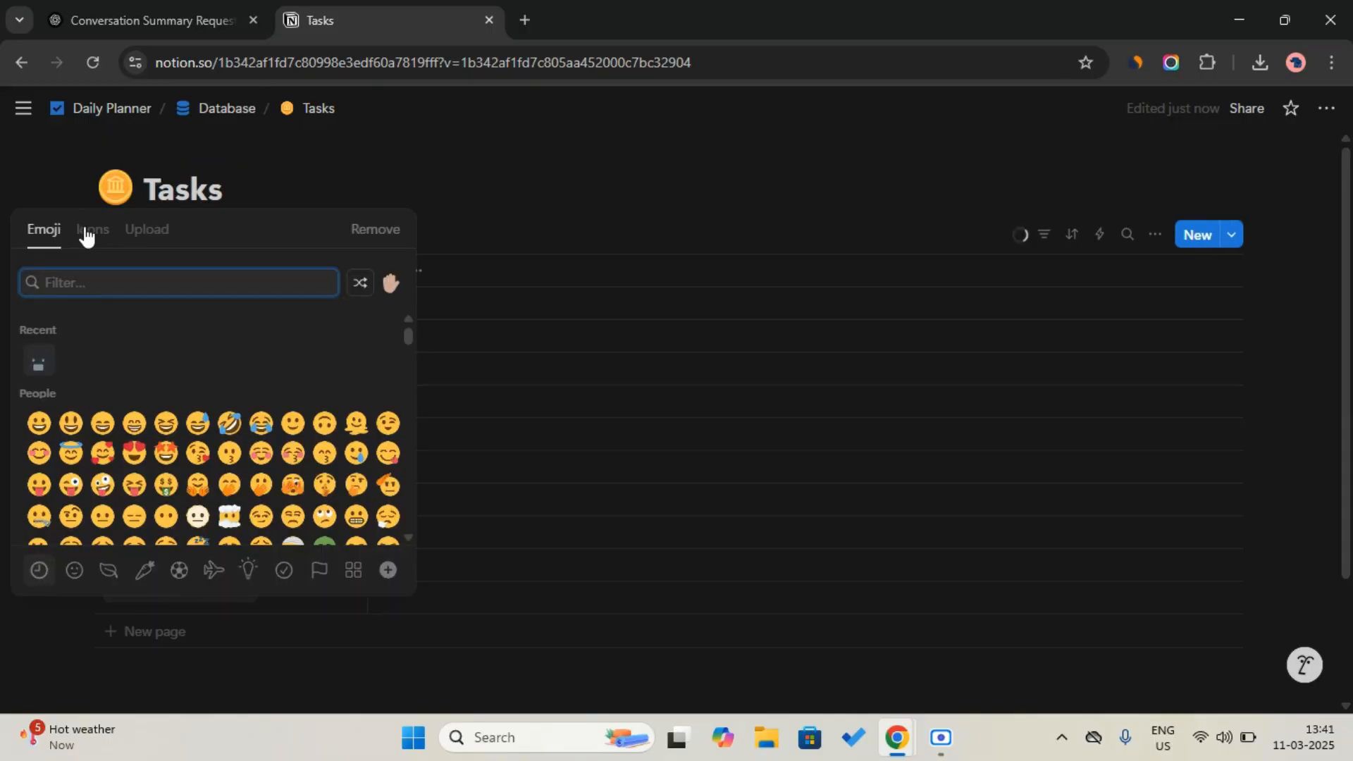
pyautogui.click(88, 232)
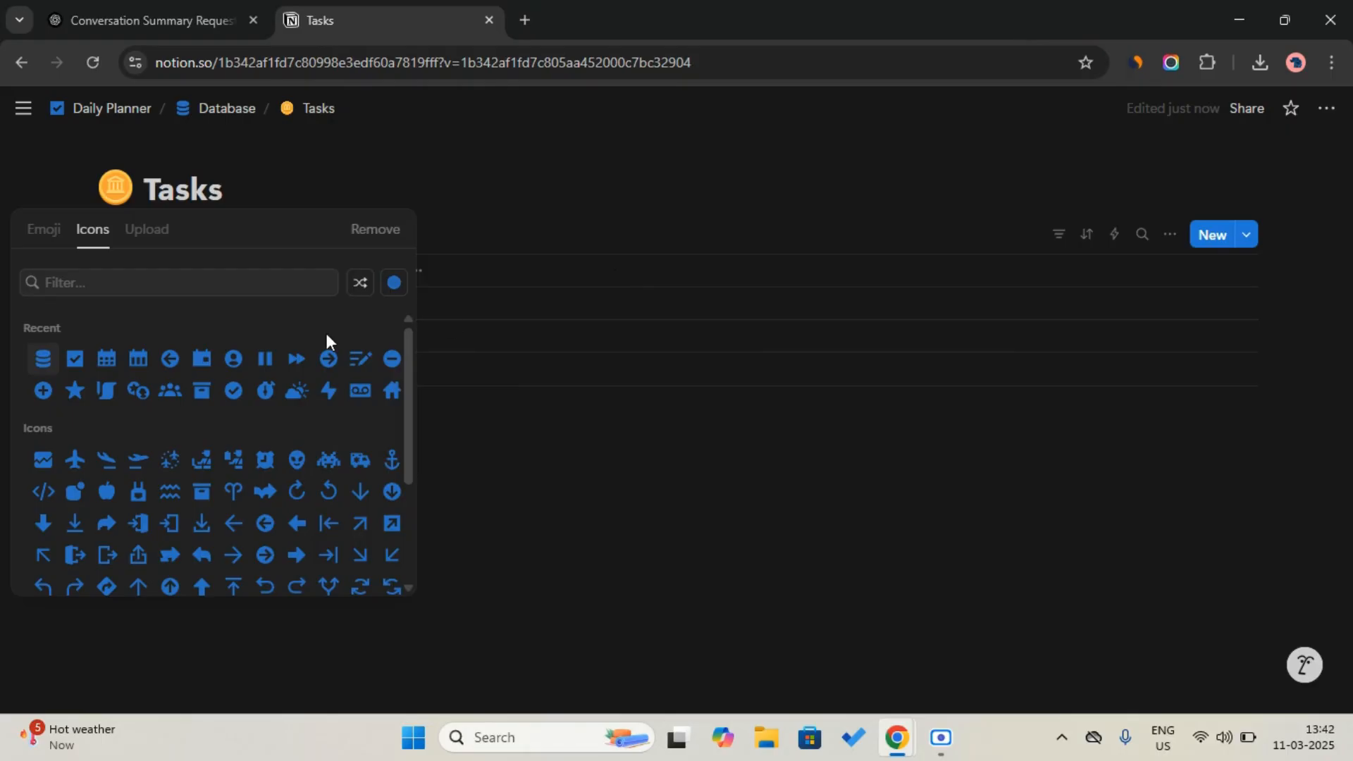
pyautogui.click(72, 359)
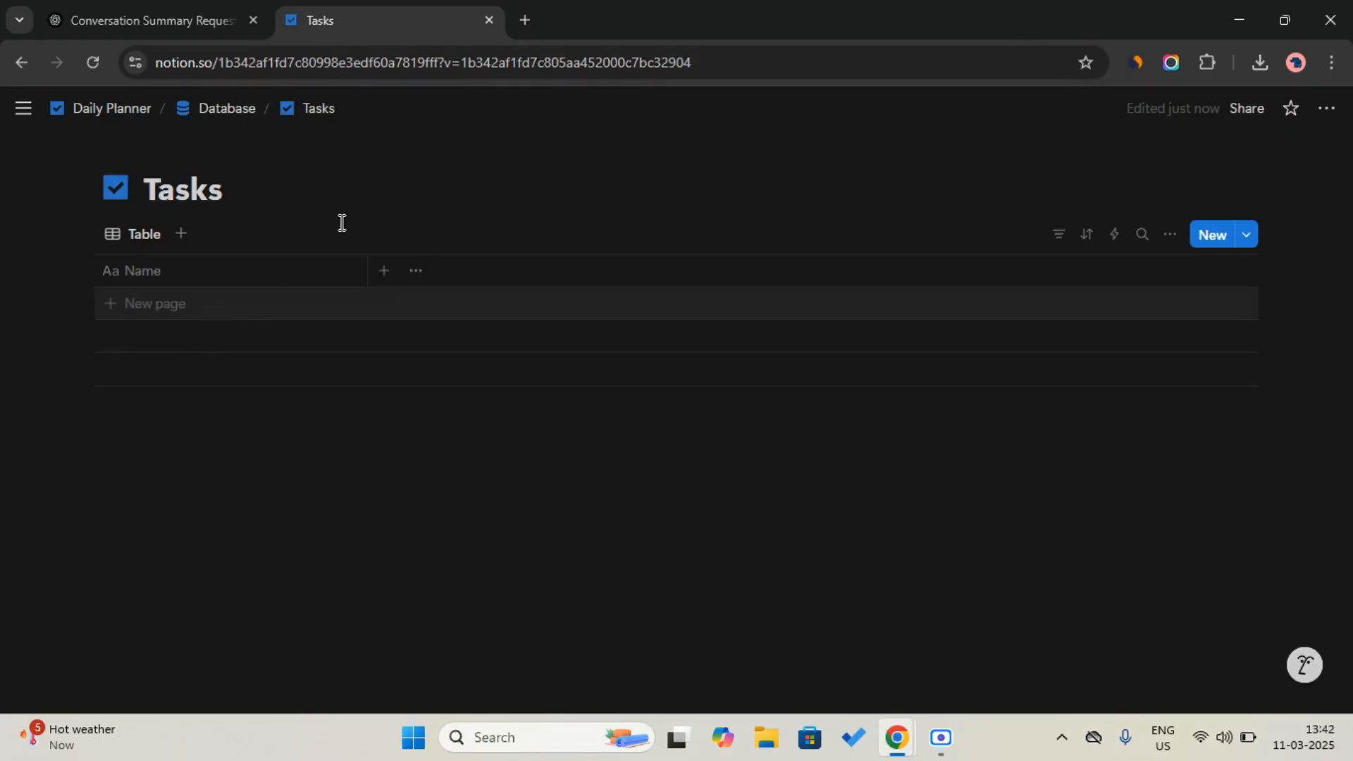
# Step: Check the Priority entry in ChatGPT's property list, switch back to Notion and add the suggested Priority Level property to Tasks
pyautogui.click(134, 8)
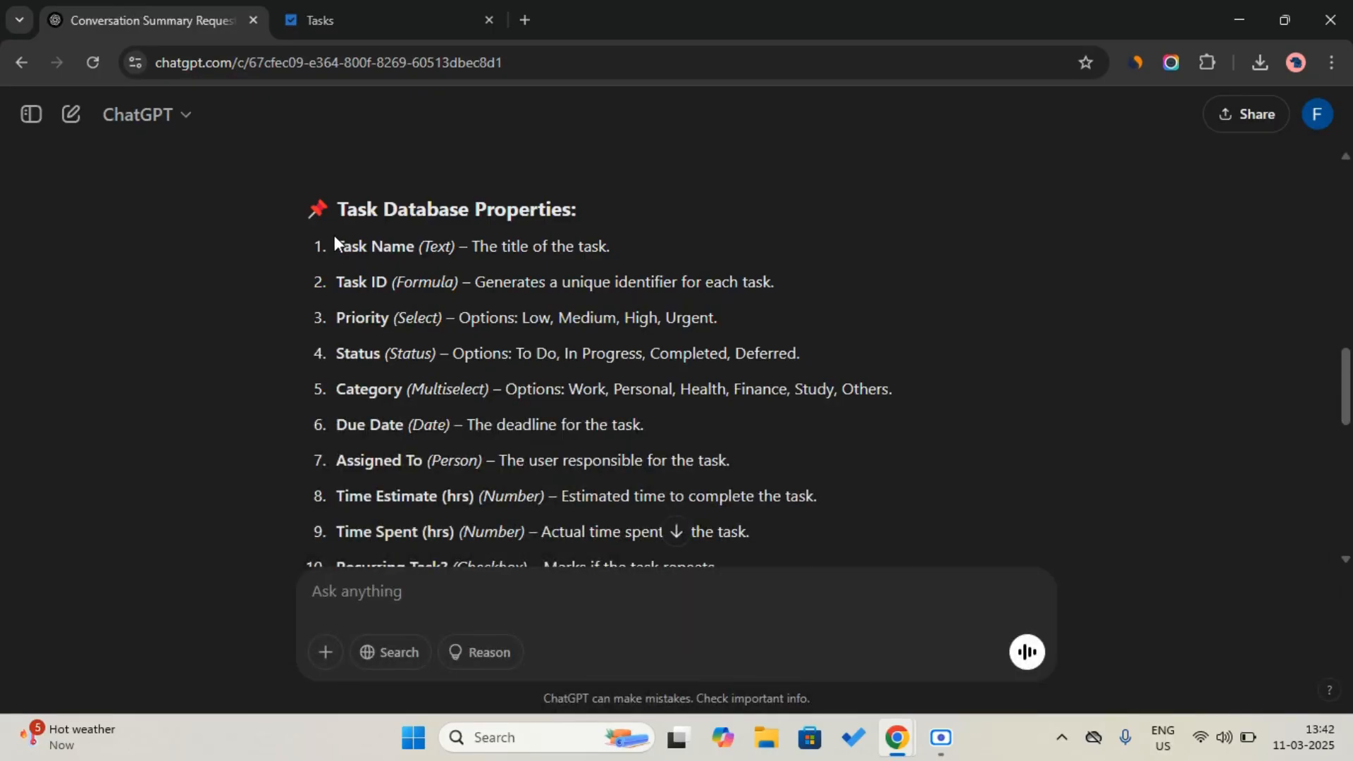
pyautogui.click(378, 14)
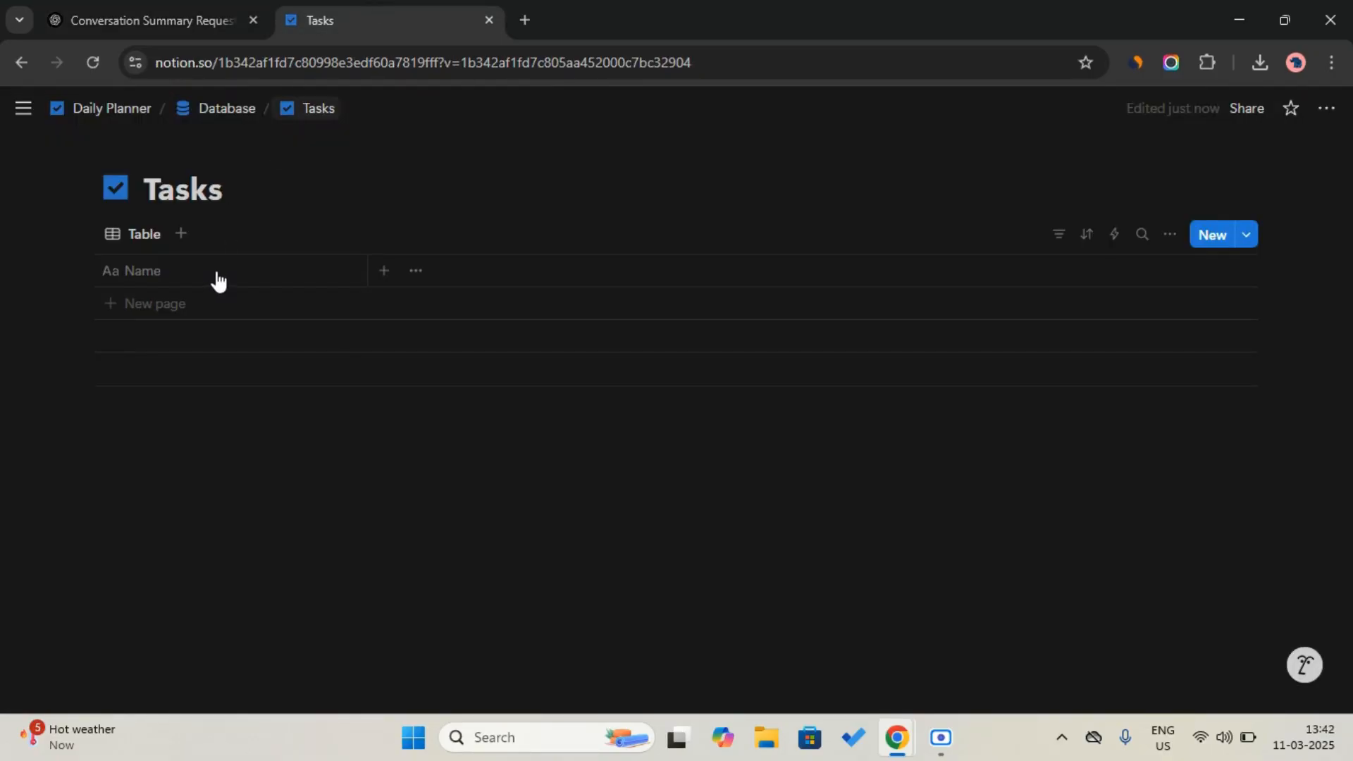
pyautogui.click(128, 9)
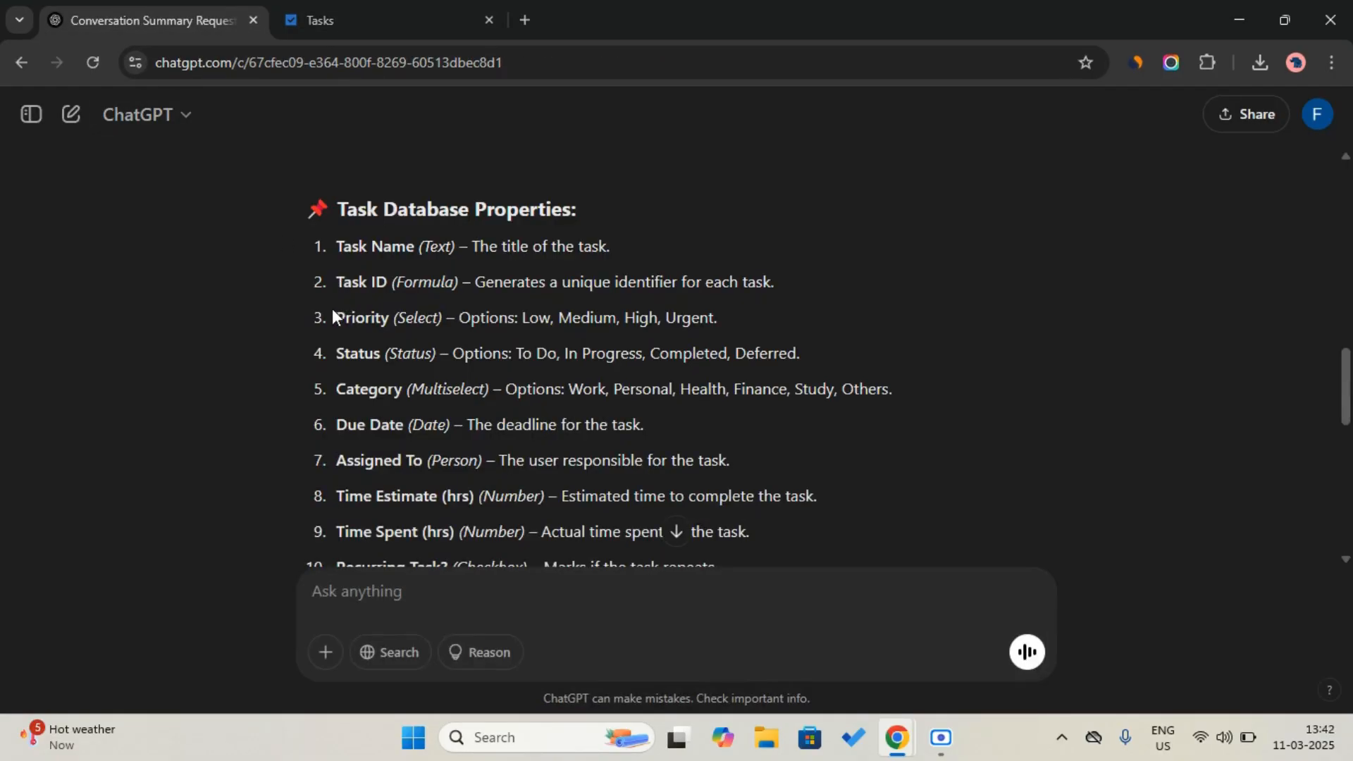
pyautogui.moveTo(337, 316); pyautogui.dragTo(392, 314)
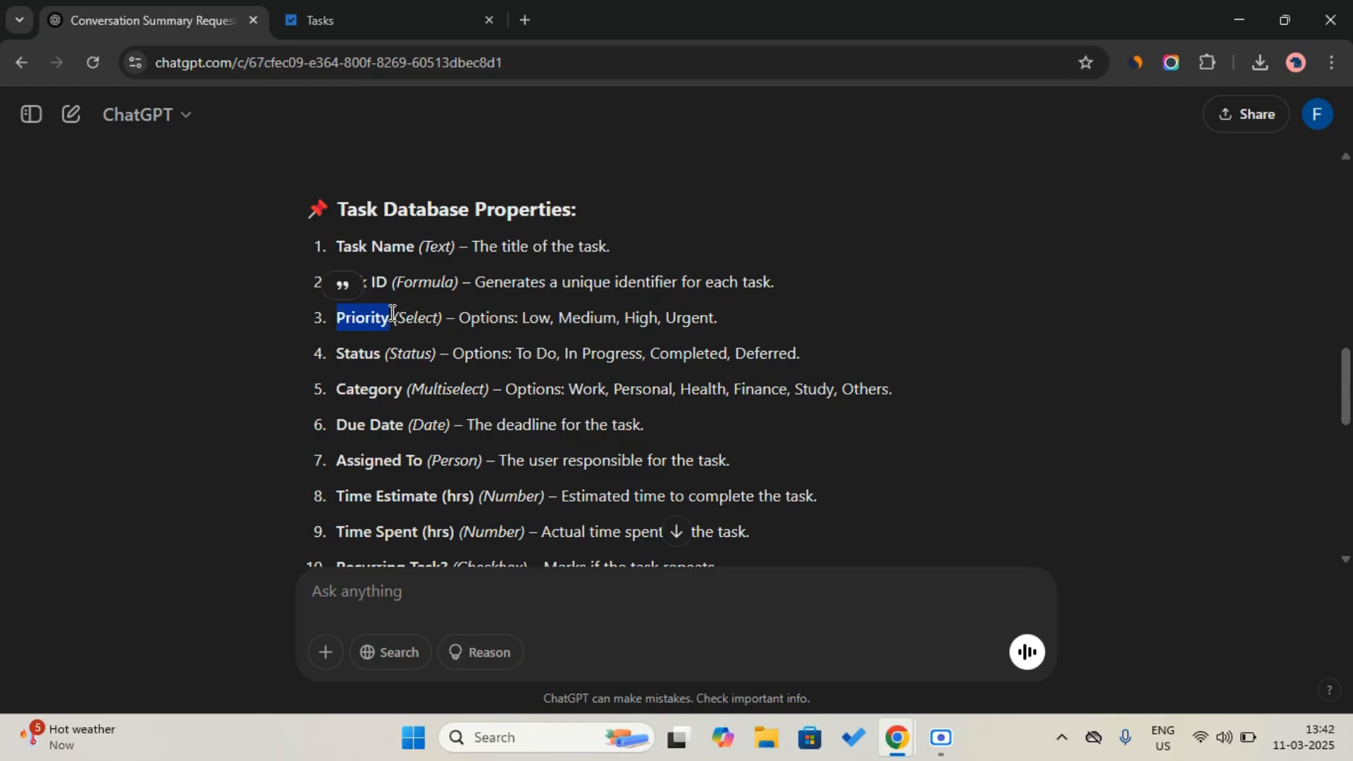
pyautogui.click(380, 25)
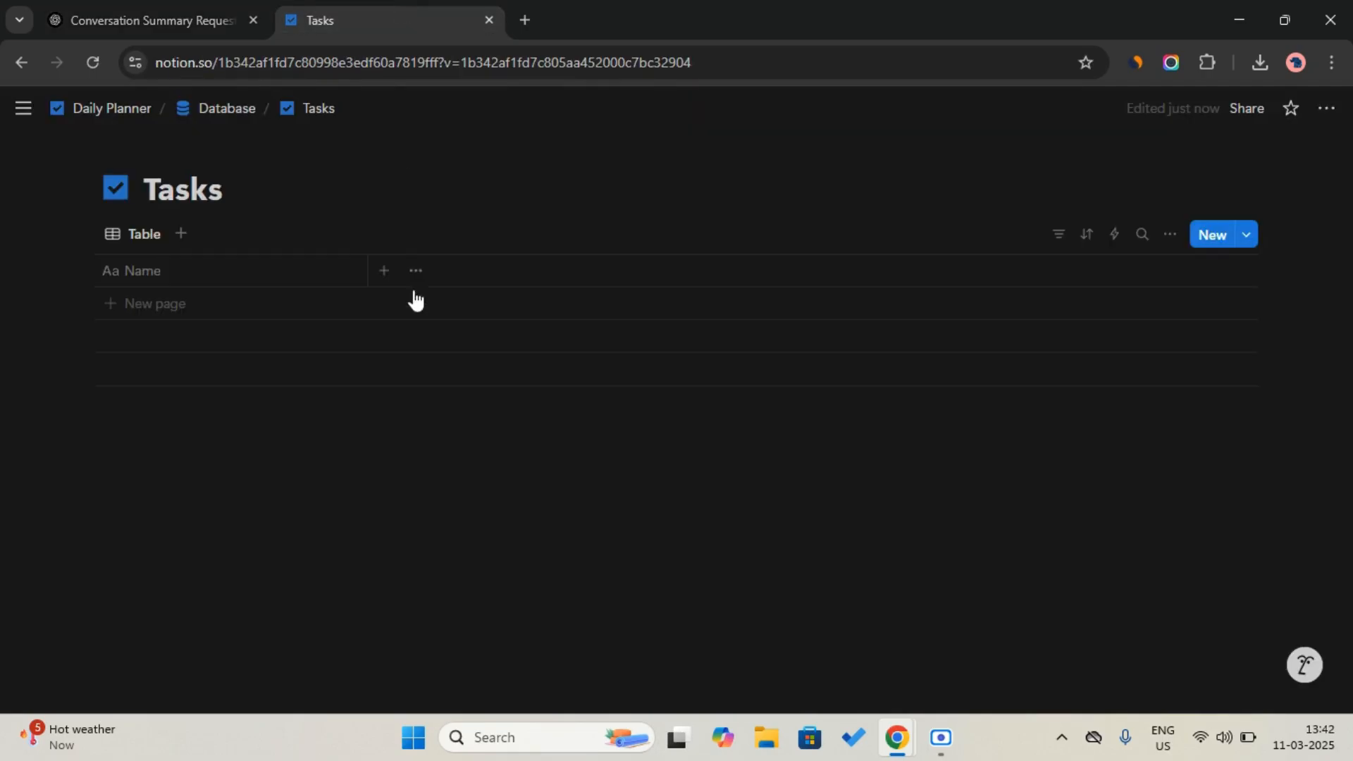
pyautogui.click(387, 274)
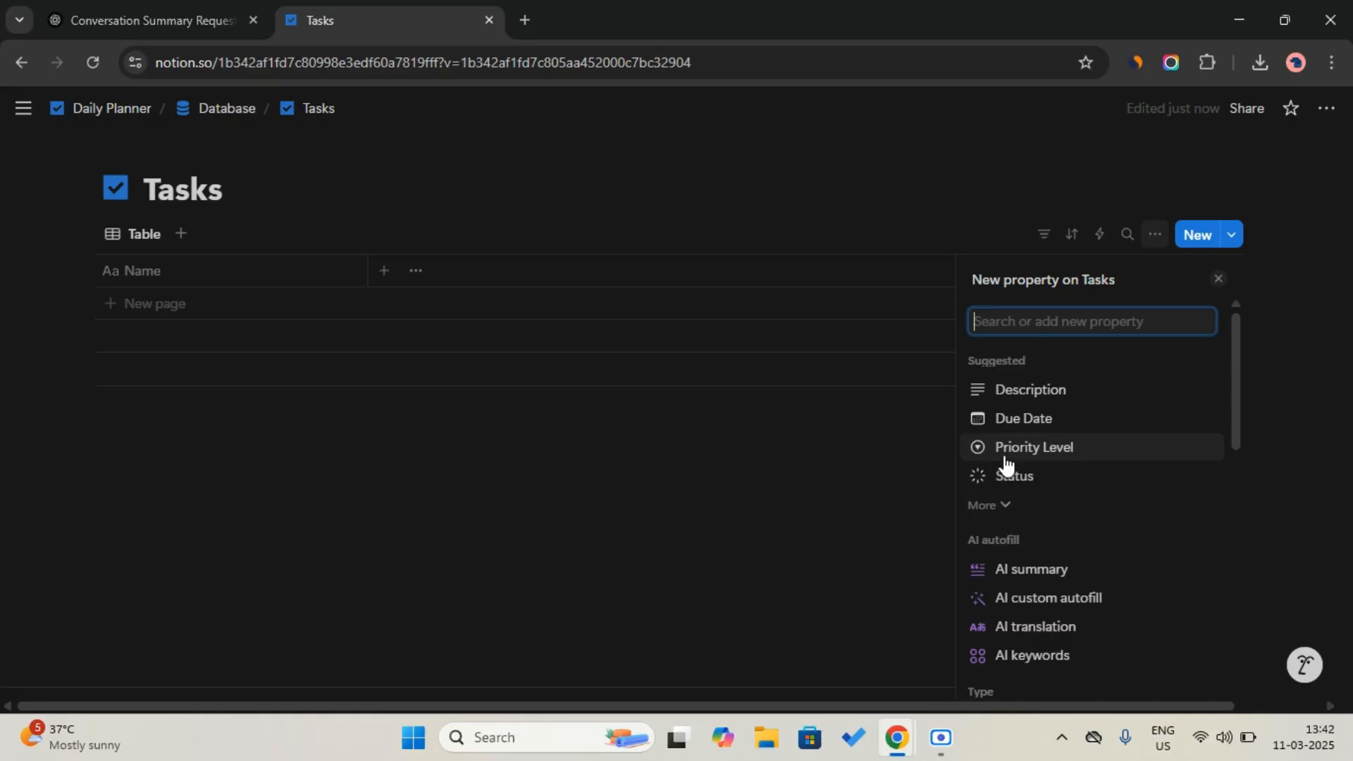
pyautogui.click(1005, 455)
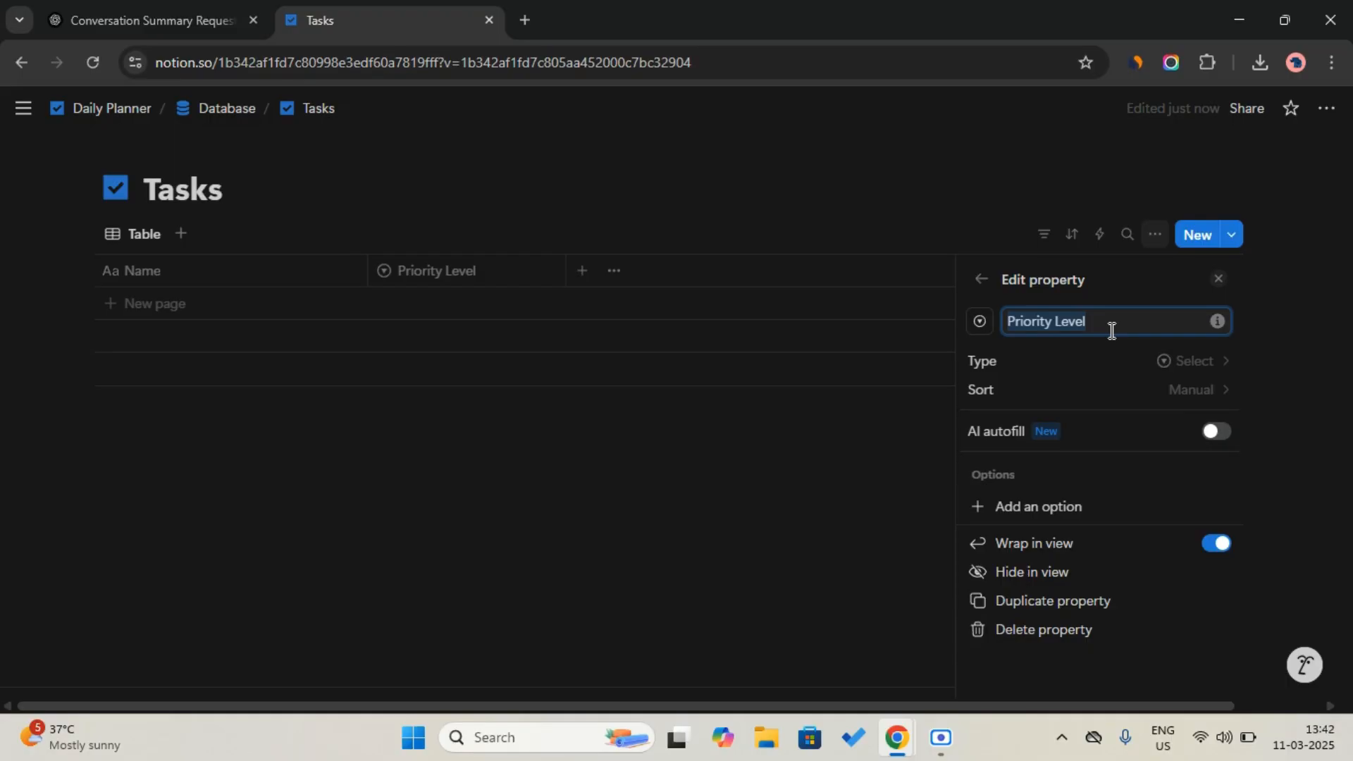
# Step: Rename the Priority Level property to "Priority" and add "Low" as its first option
pyautogui.write('Priority')
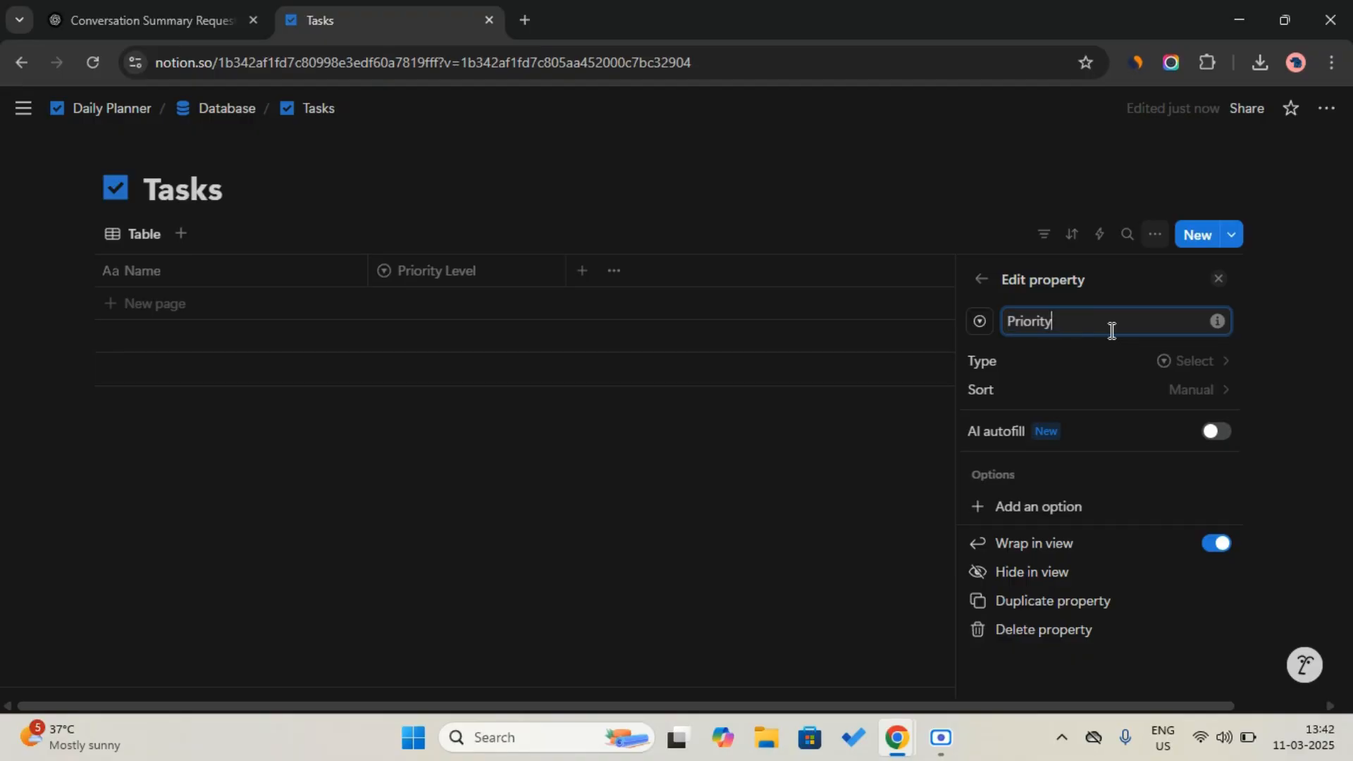
pyautogui.click(1051, 504)
pyautogui.click(1052, 506)
pyautogui.press('capslock')
pyautogui.write('H')
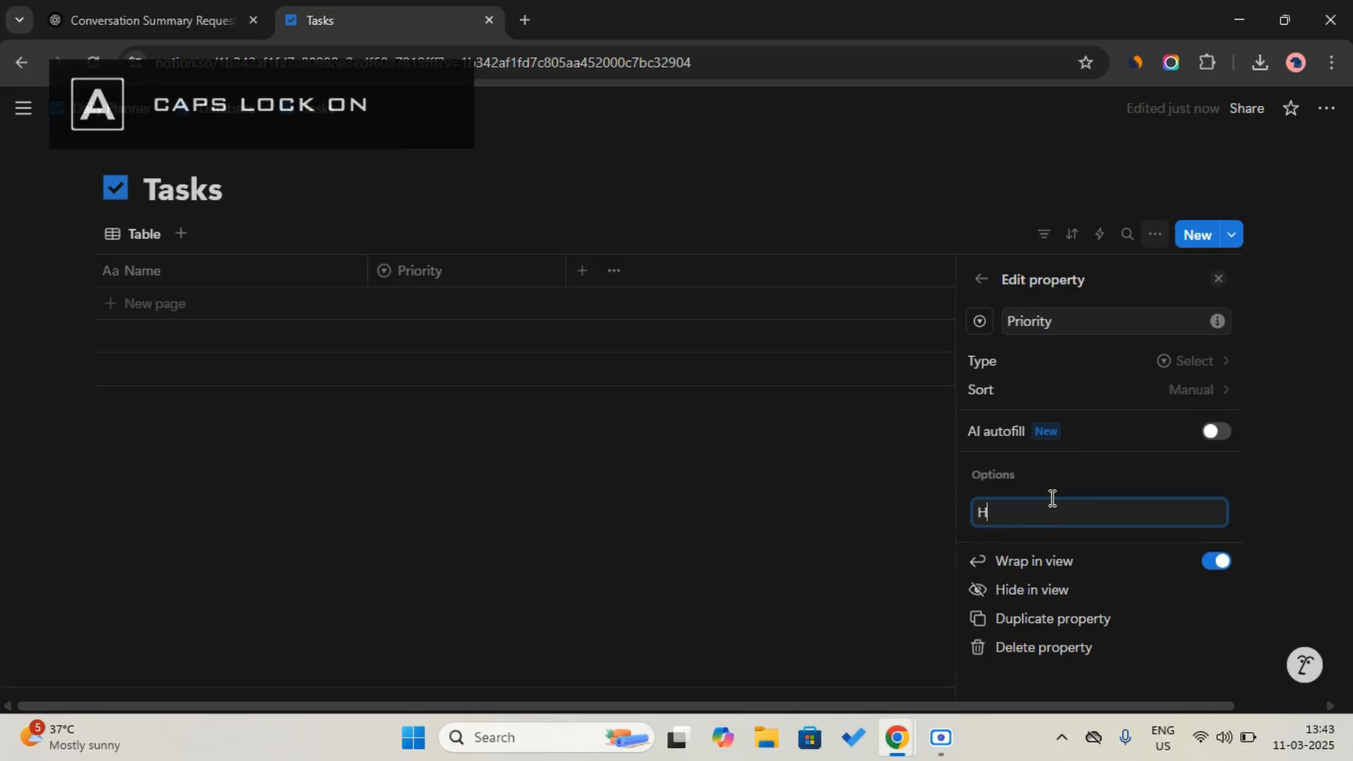
pyautogui.press('BackSpace')
pyautogui.write('L')
pyautogui.press('capslock')
pyautogui.write('ow')
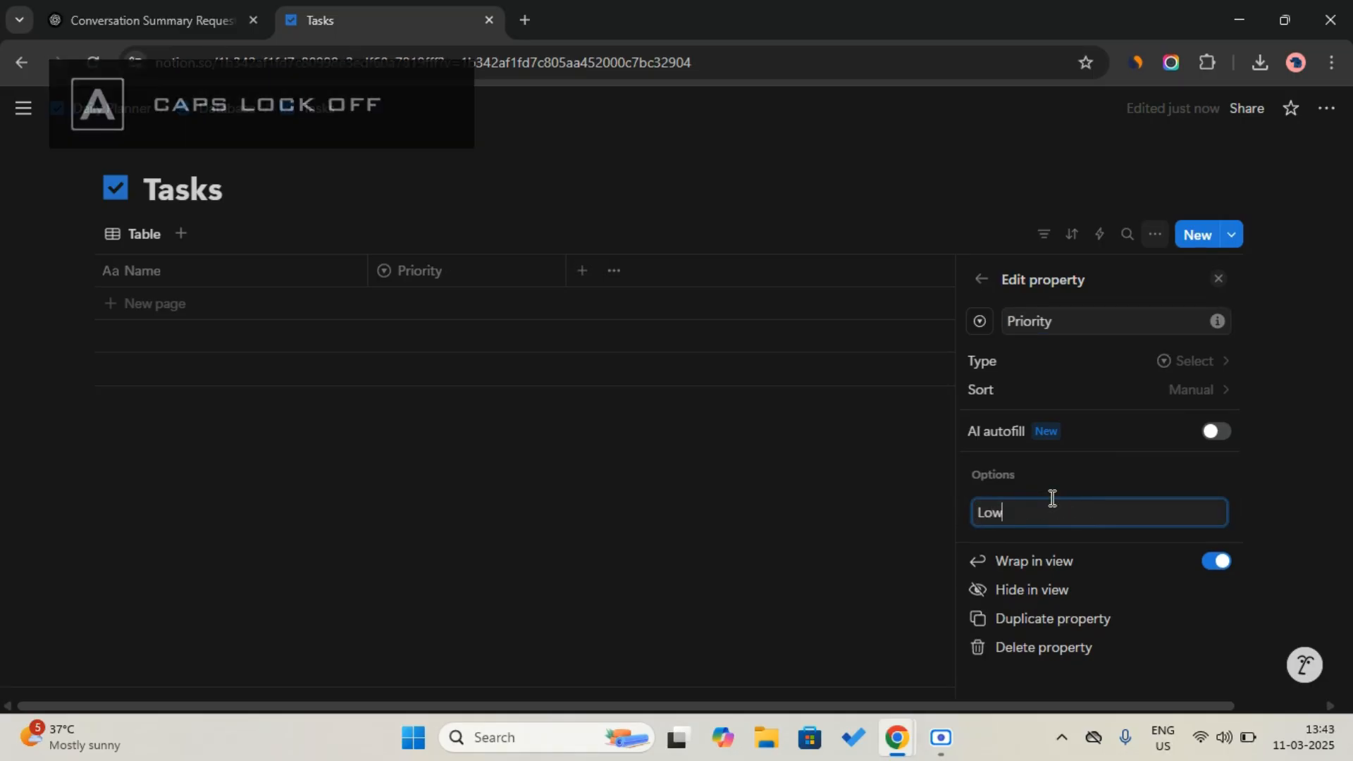
pyautogui.press('Return')
# Step: Add the options "Medium" and "High" to the Priority property and close its settings
pyautogui.write('Medui')
pyautogui.press('BackSpace')
pyautogui.press('BackSpace')
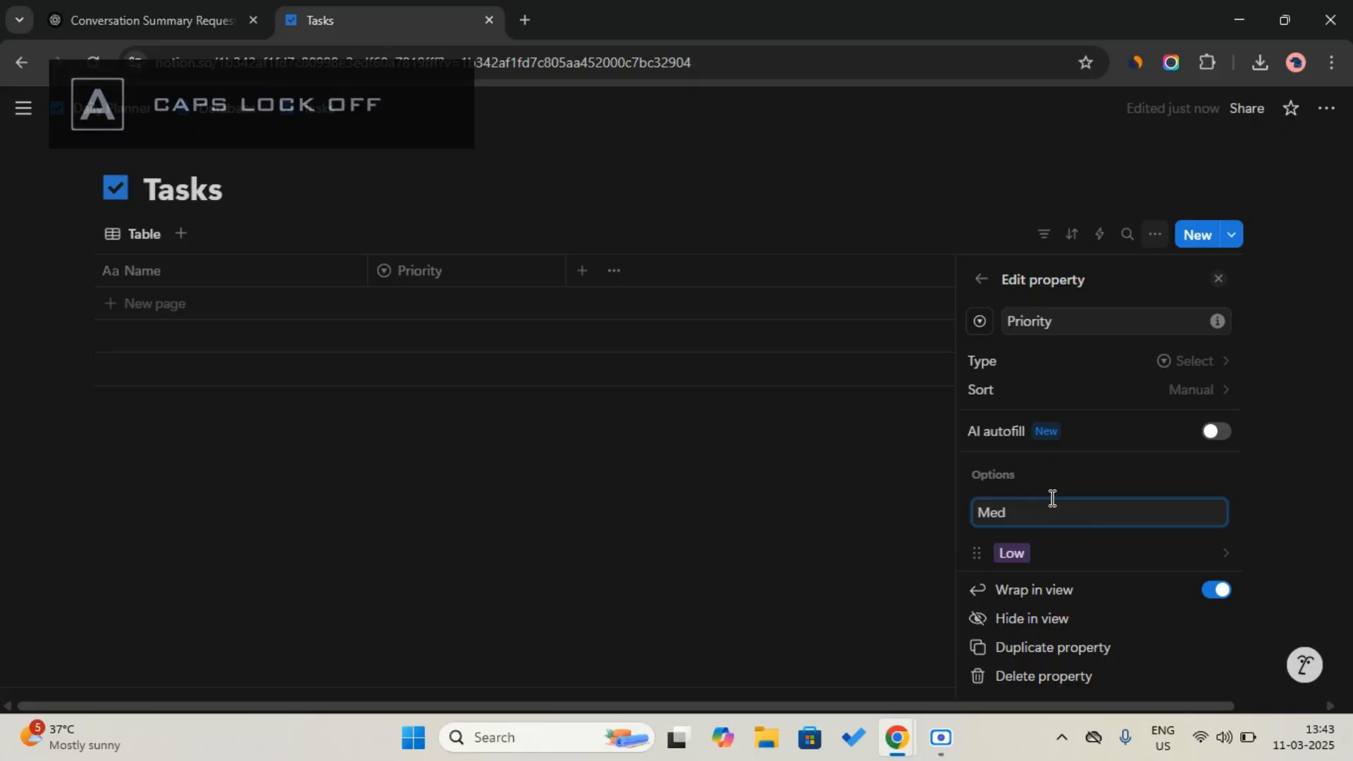
pyautogui.write('ium')
pyautogui.press('Return')
pyautogui.press('capslock')
pyautogui.write('H')
pyautogui.press('capslock')
pyautogui.write('igh')
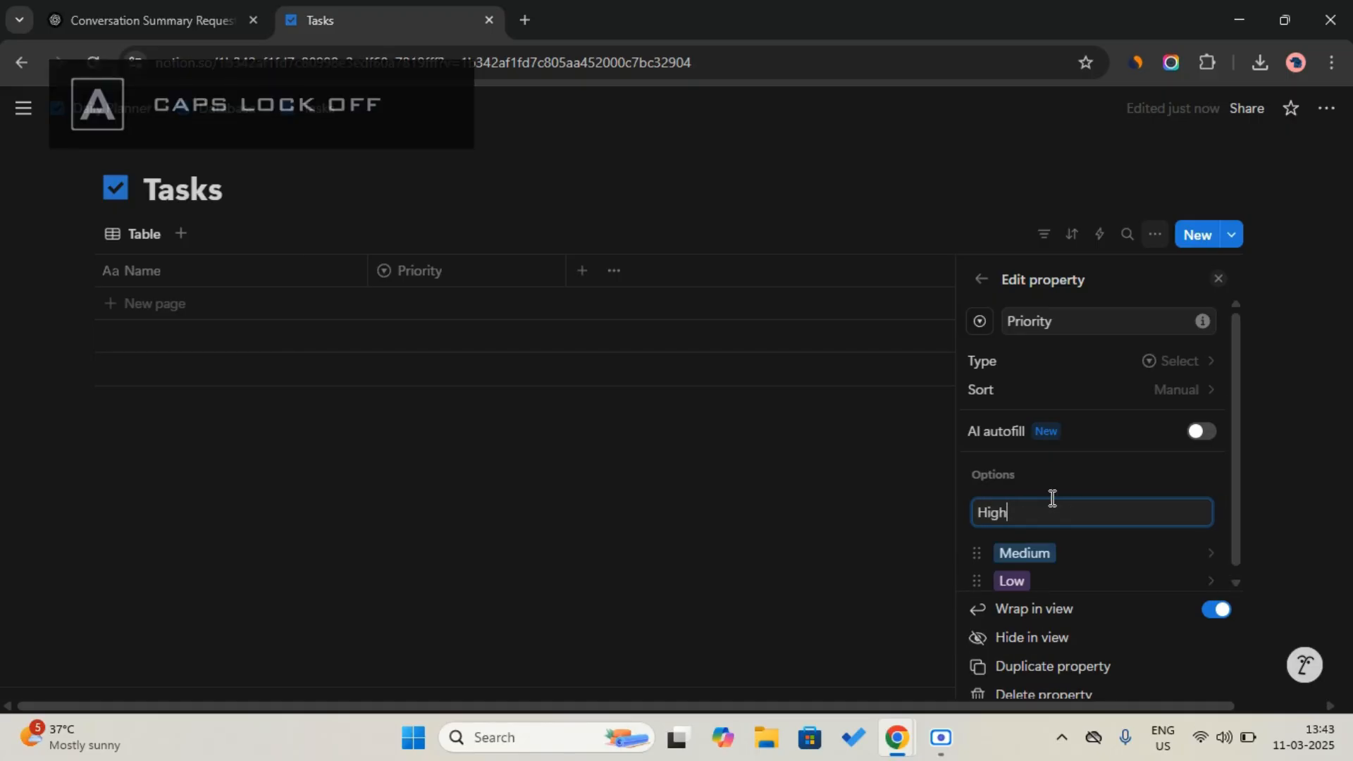
pyautogui.press('Return')
pyautogui.click(1074, 479)
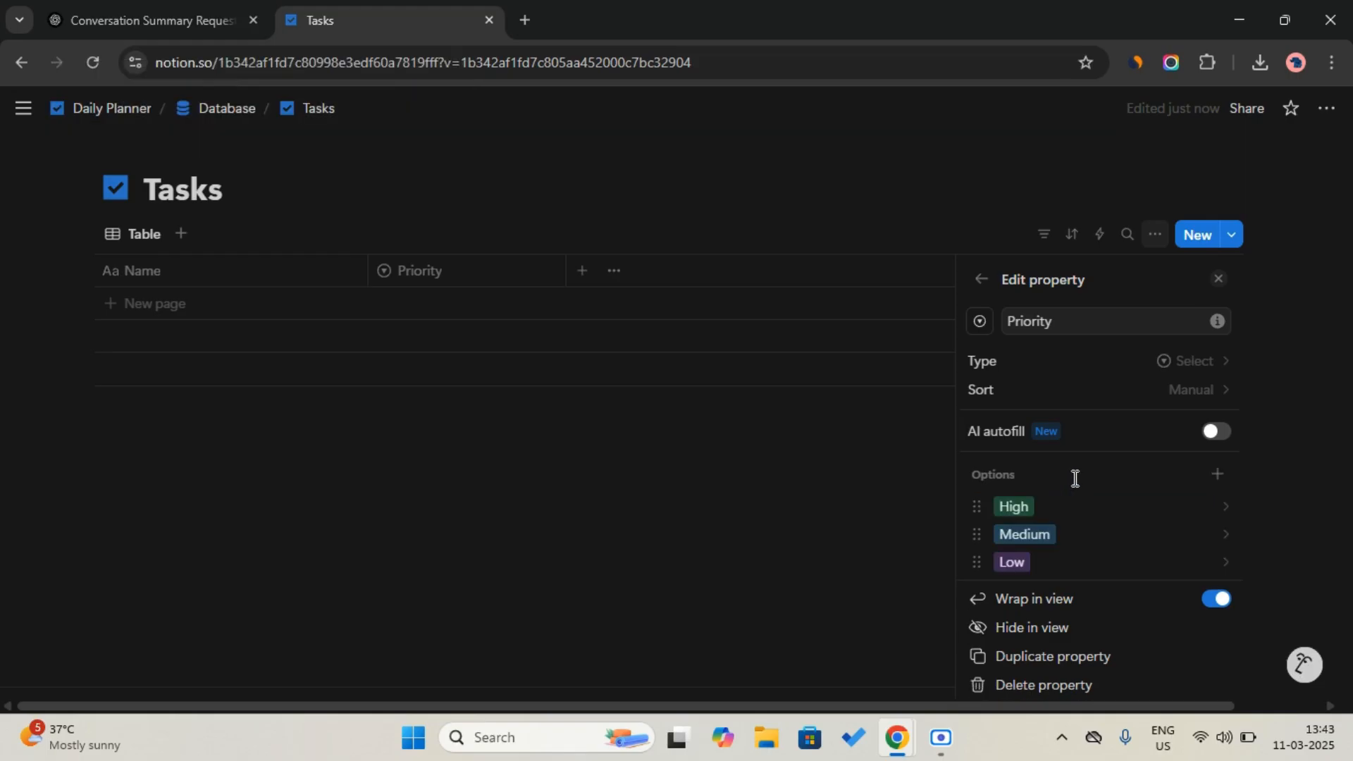
pyautogui.click(1219, 283)
# Step: Check the Status entry in ChatGPT's property list, switch back to Notion and add the suggested Status property to Tasks
pyautogui.click(215, 15)
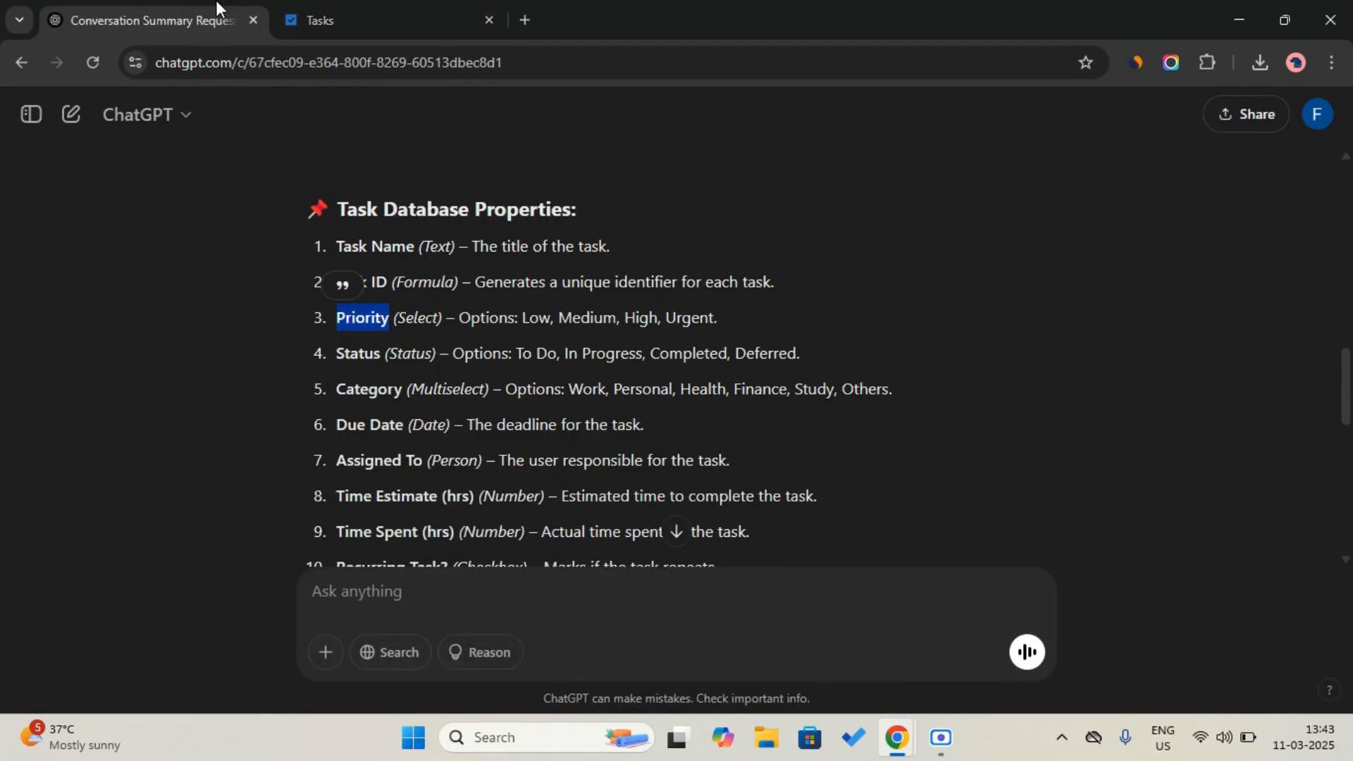
pyautogui.click(328, 3)
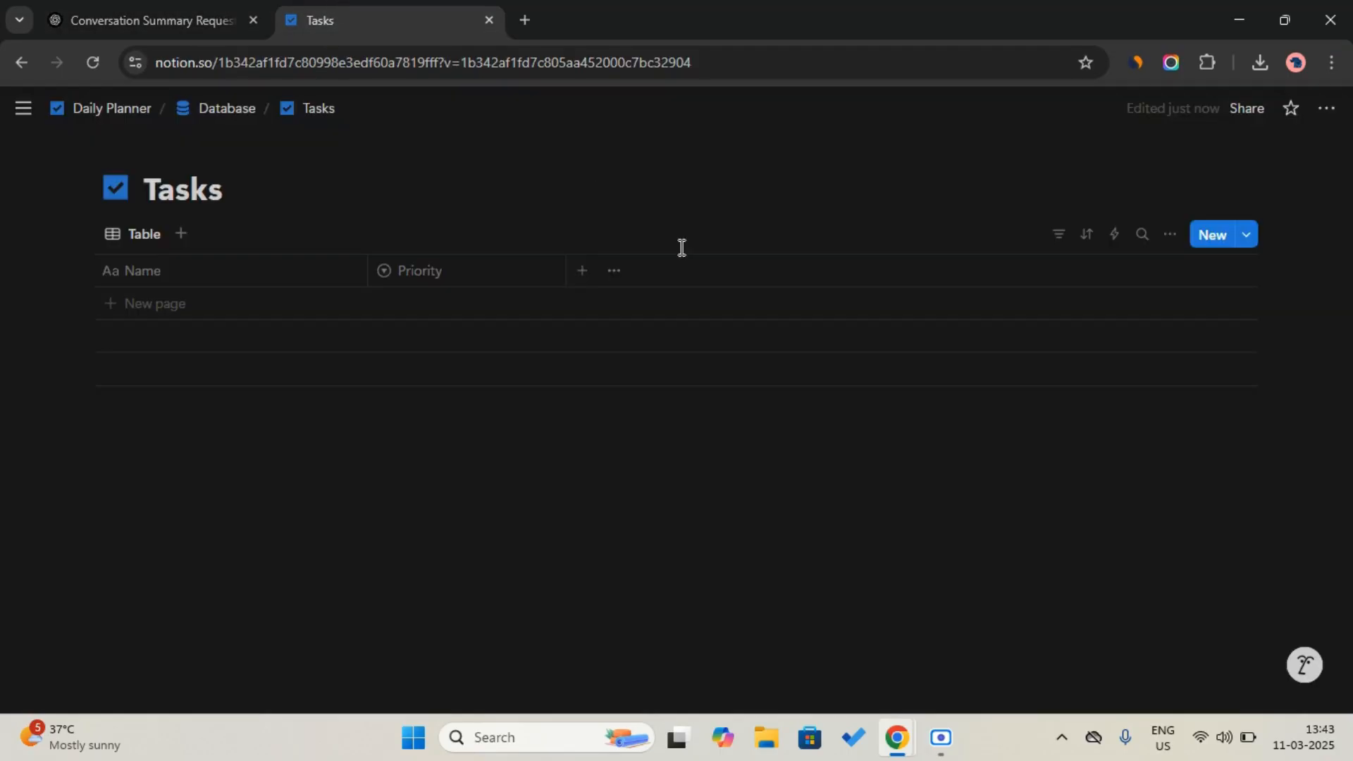
pyautogui.click(582, 281)
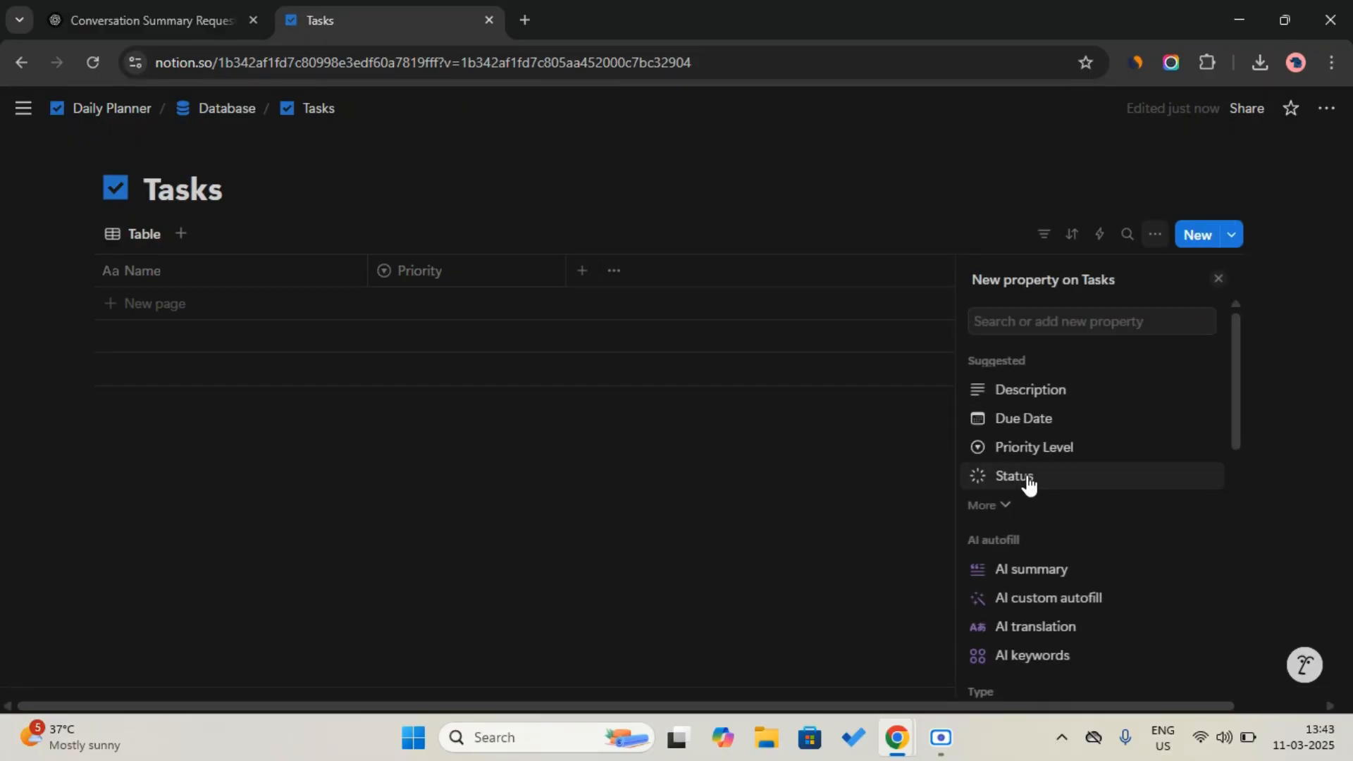
pyautogui.click(1028, 484)
pyautogui.click(504, 328)
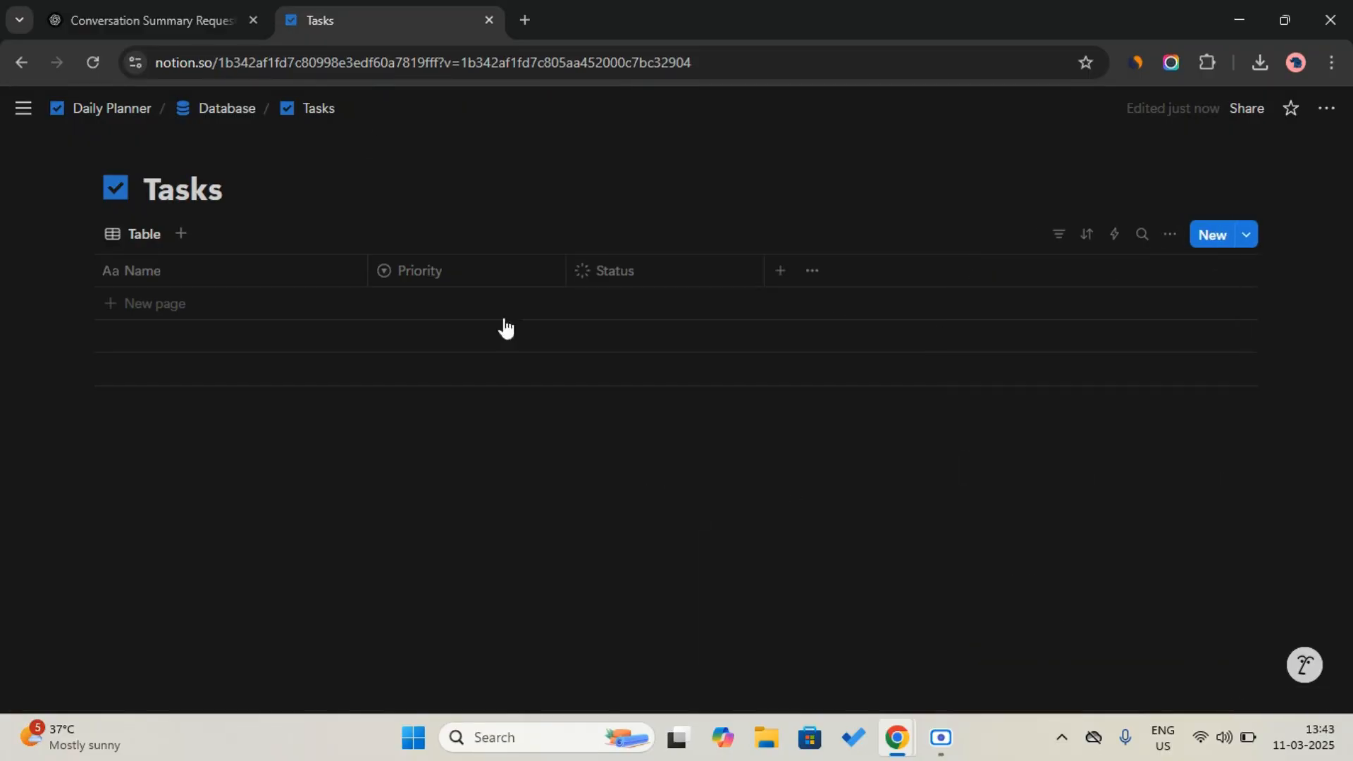
# Step: Look up Category in ChatGPT's property list, then add the suggested Priority Level property in Notion and rename it "Category"
pyautogui.click(231, 3)
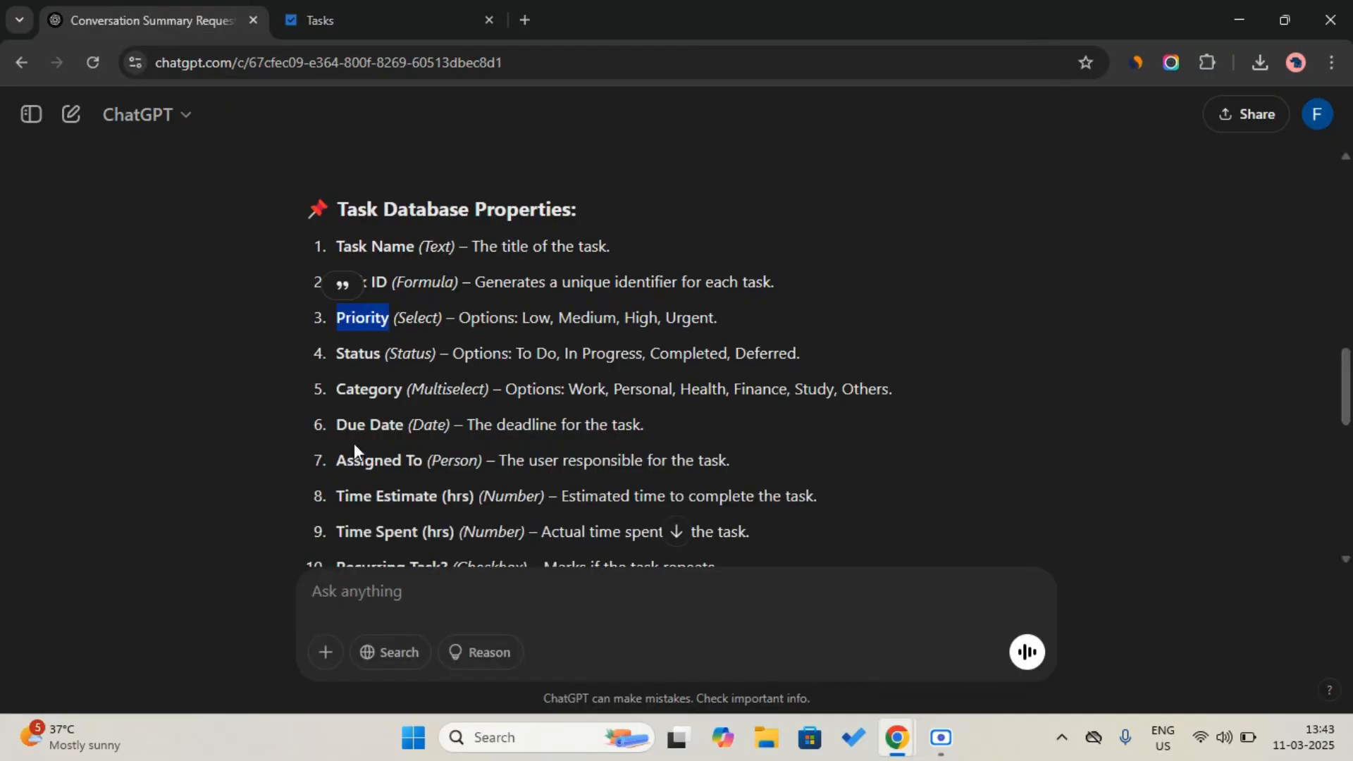
pyautogui.click(337, 392)
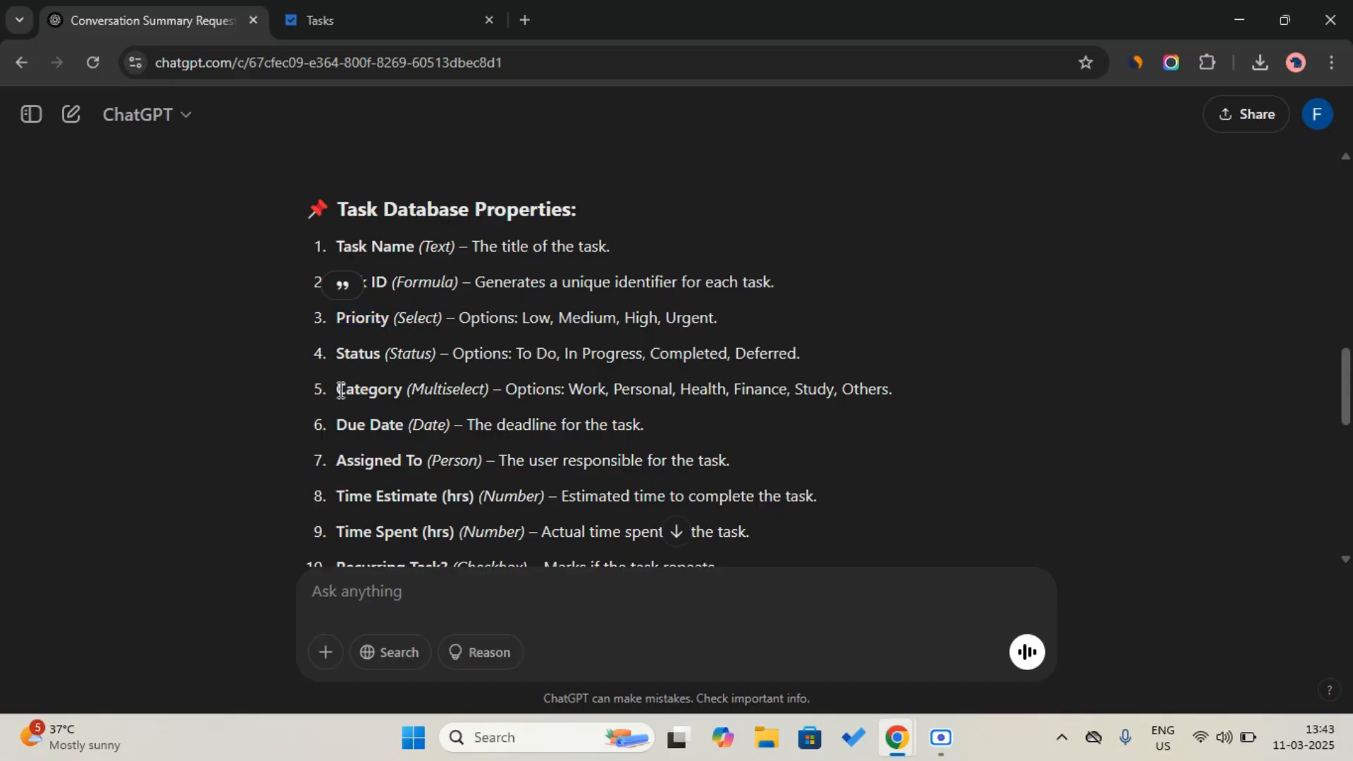
pyautogui.doubleClick(344, 391)
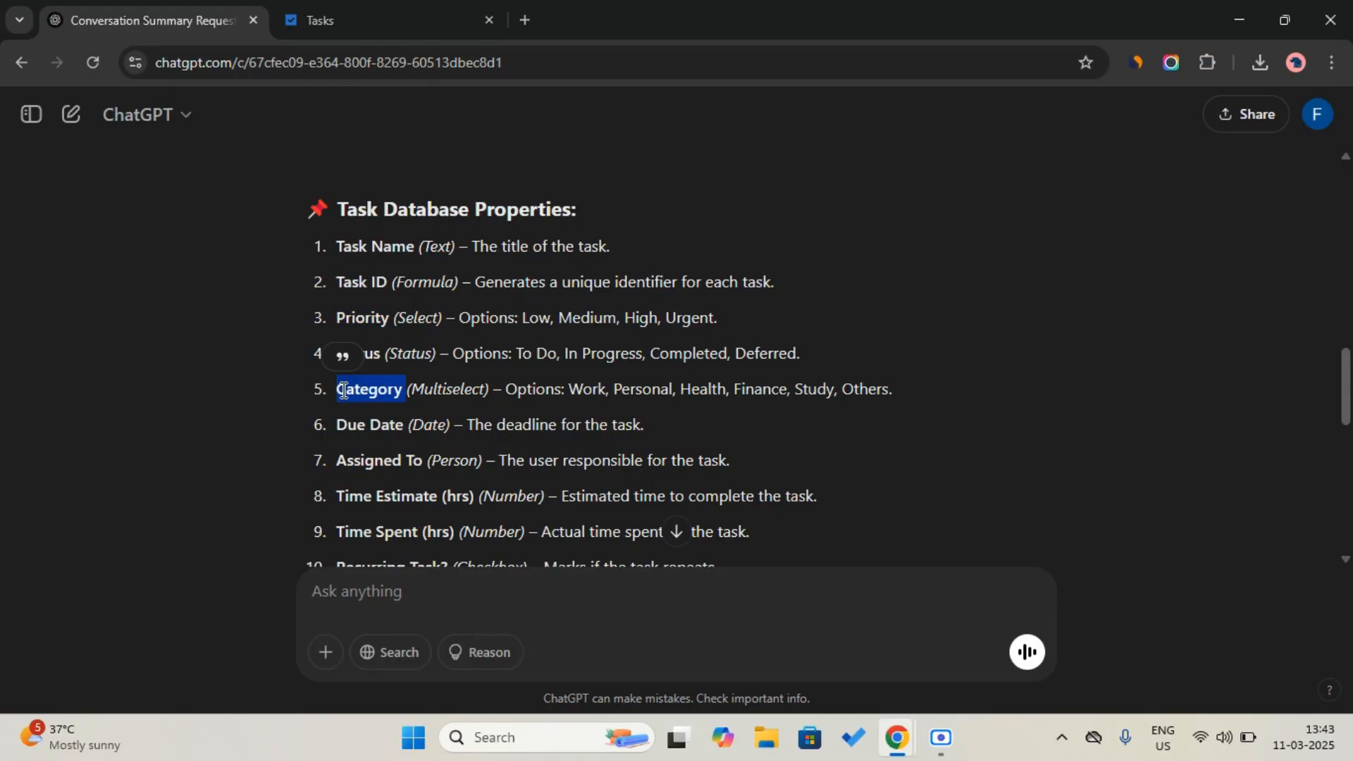
pyautogui.click(431, 2)
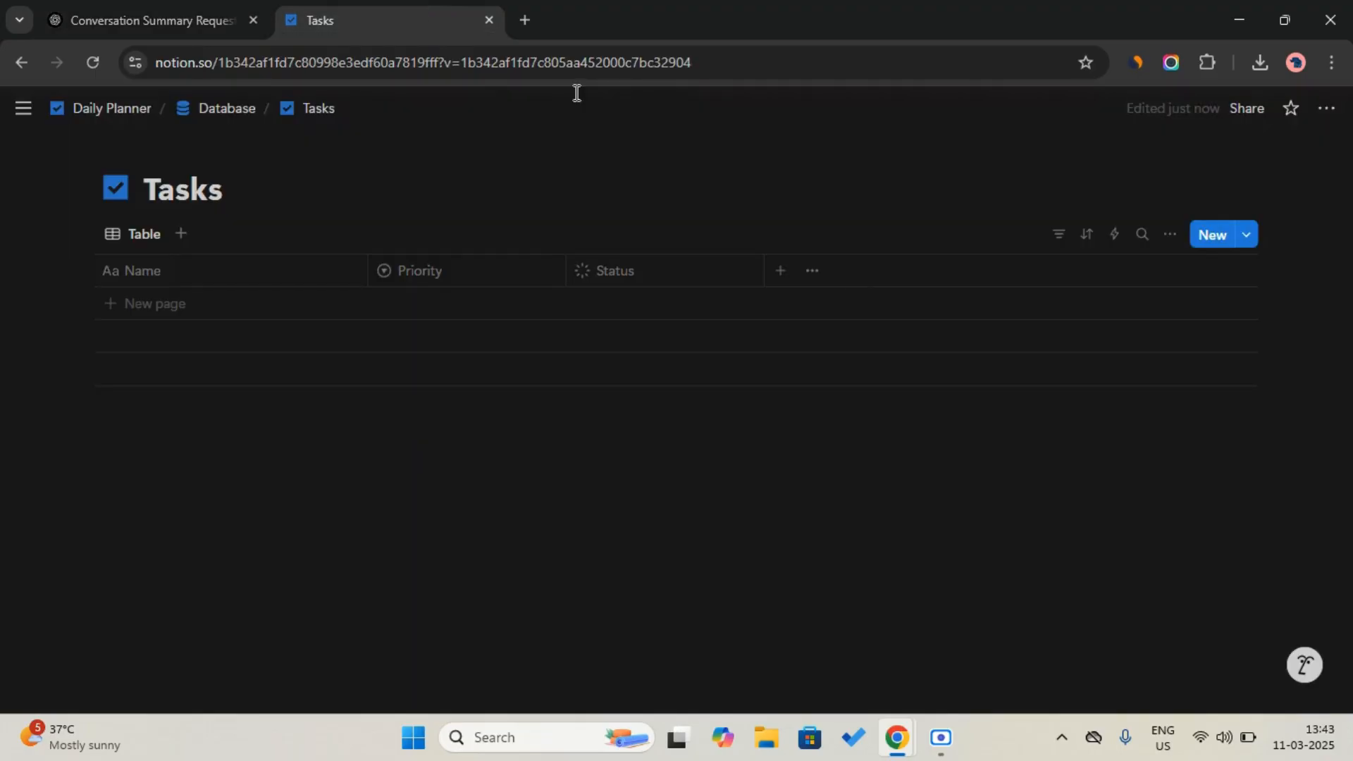
pyautogui.click(784, 270)
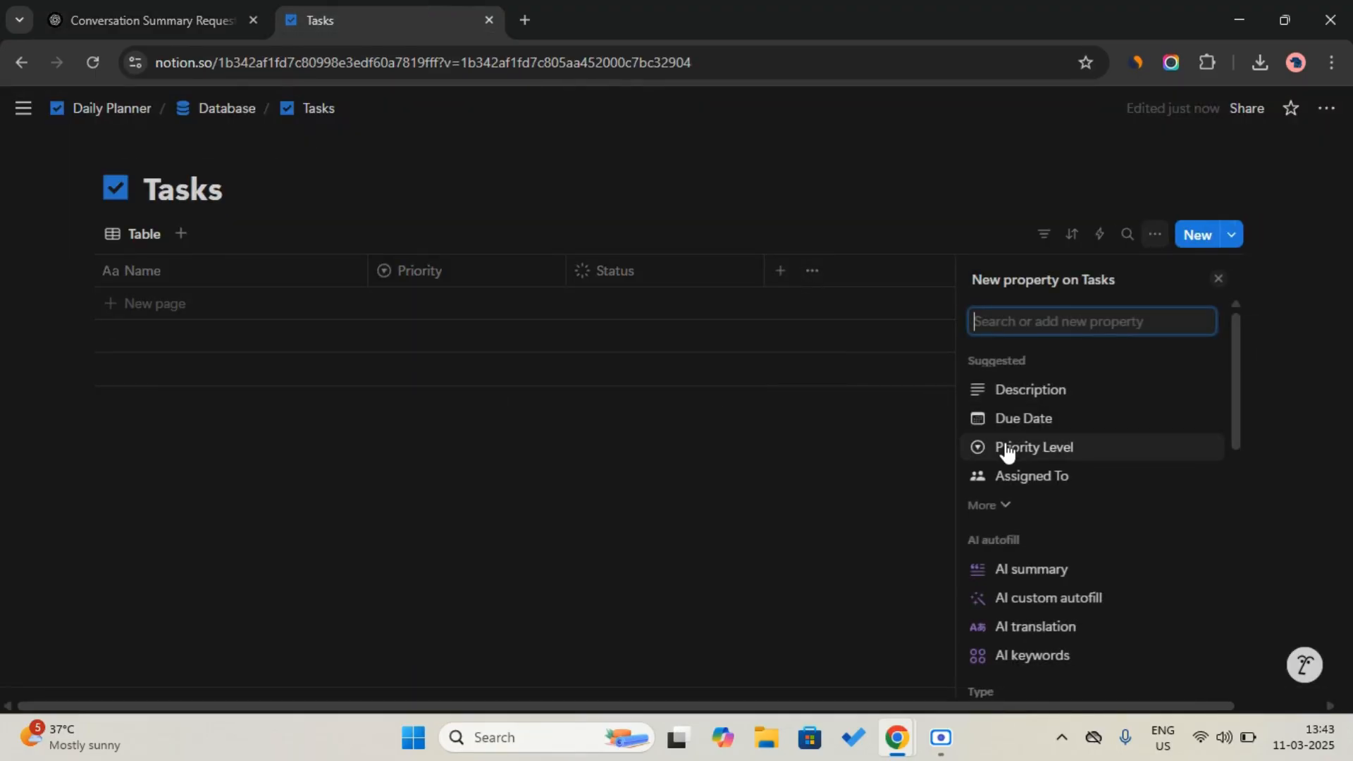
pyautogui.click(1068, 448)
pyautogui.write('Category')
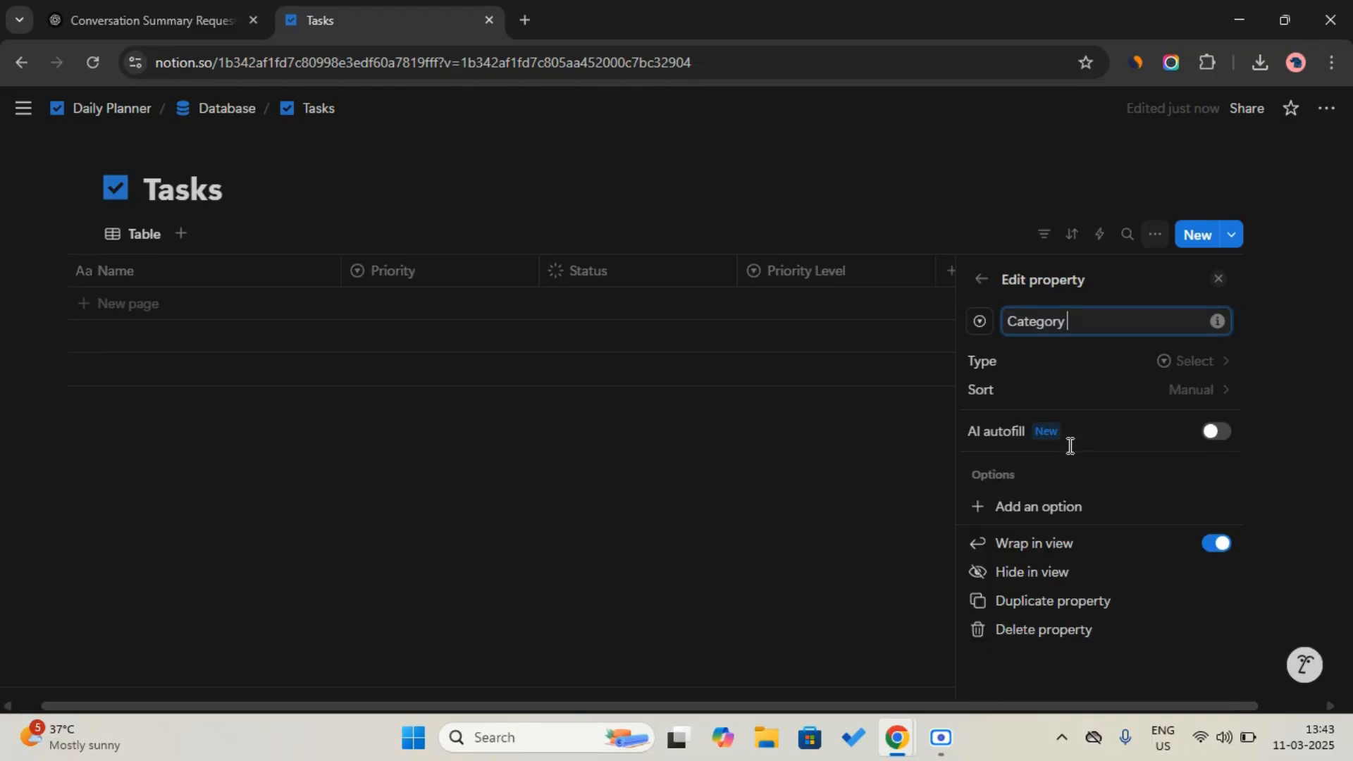
# Step: Copy "Work" from ChatGPT's Category options and add it as an option of the Category property in Notion
pyautogui.click(1050, 504)
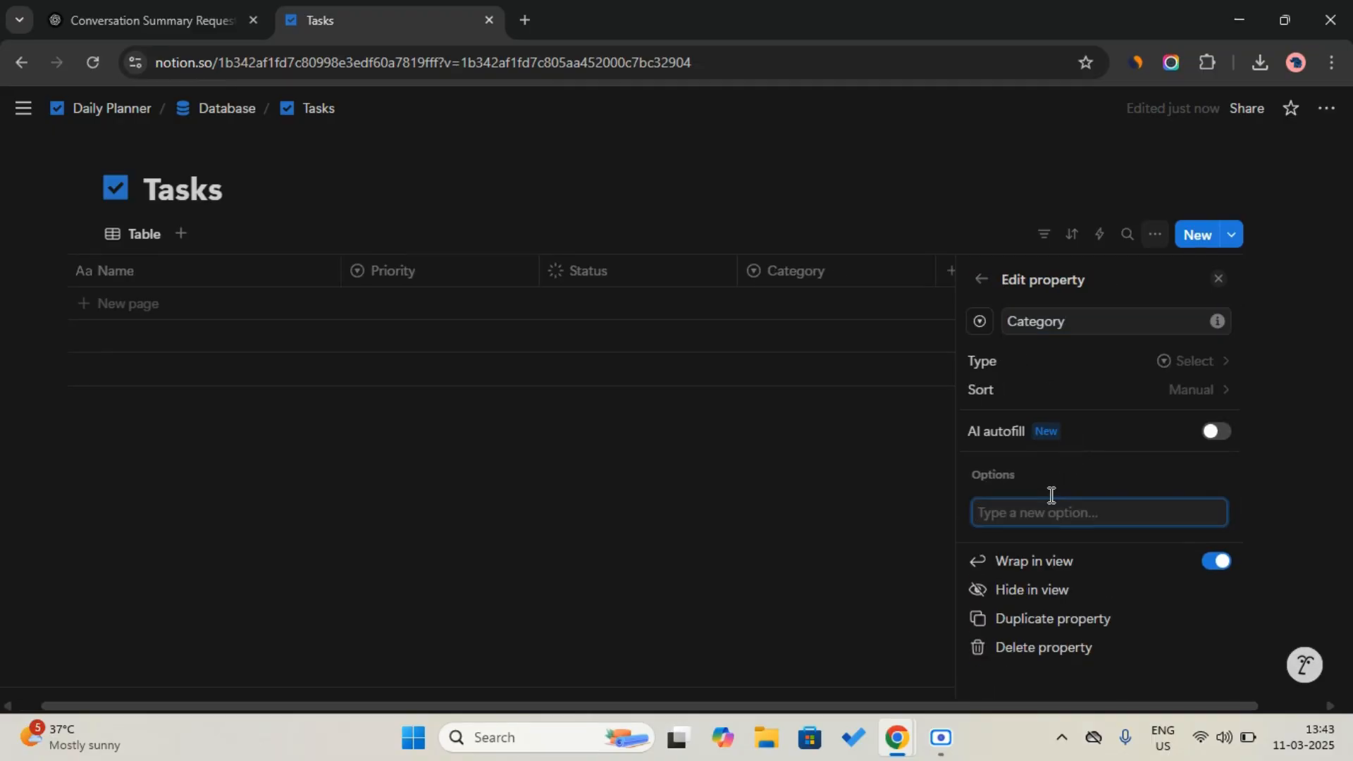
pyautogui.click(210, 18)
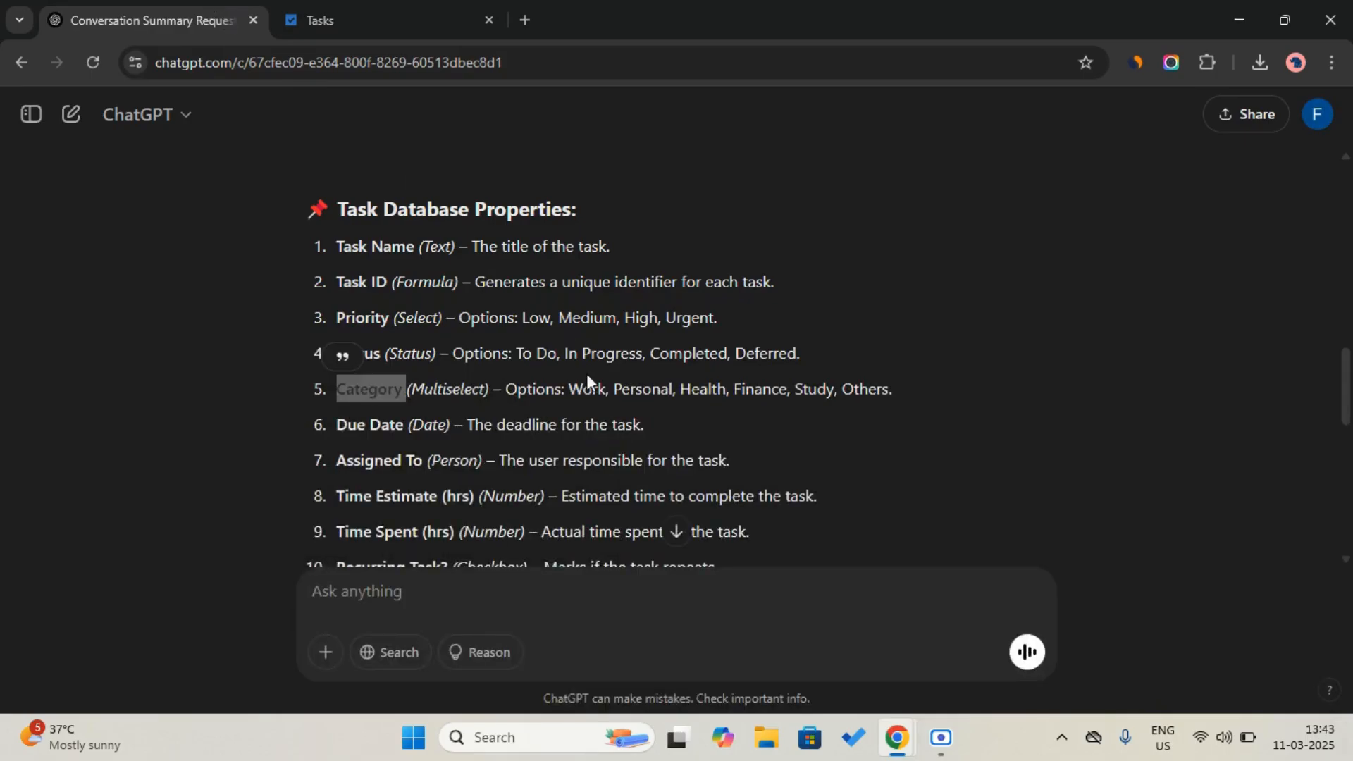
pyautogui.click(580, 391)
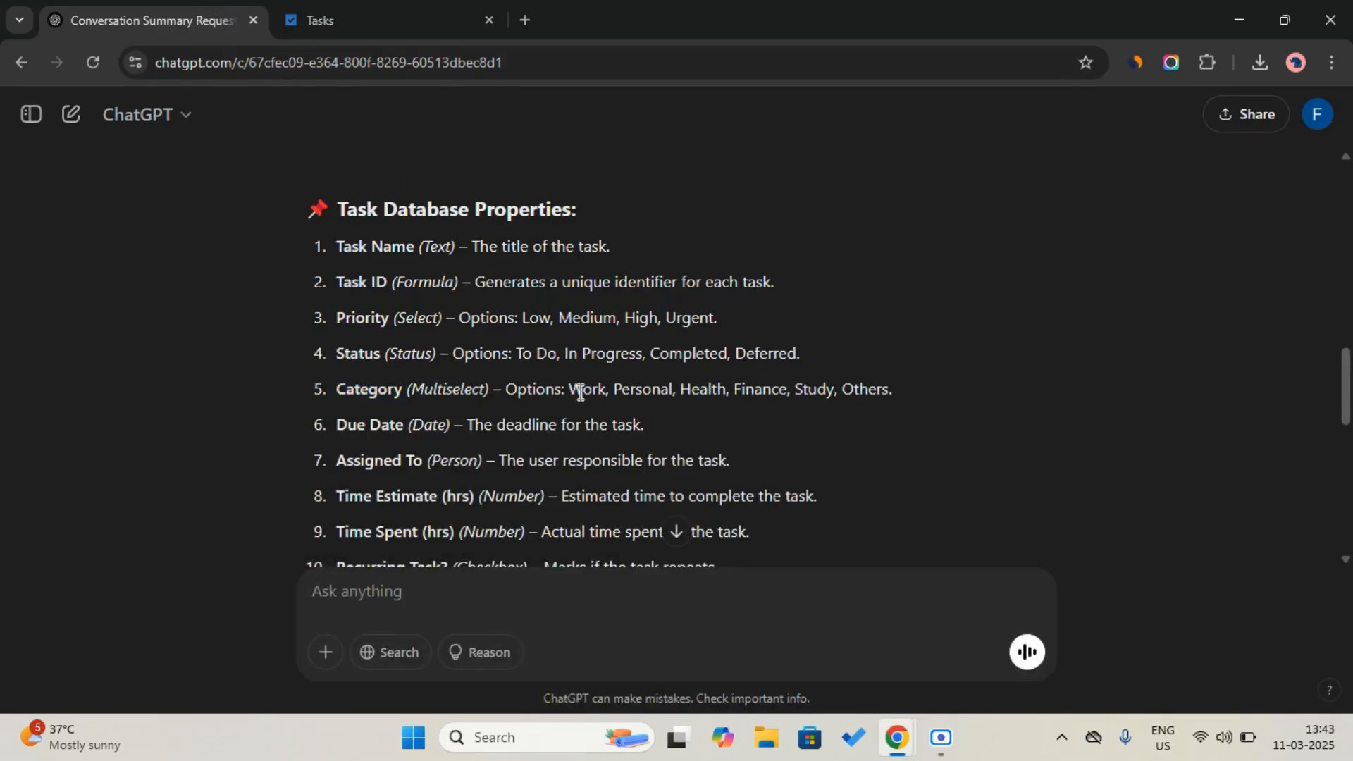
pyautogui.moveTo(572, 393); pyautogui.dragTo(604, 392)
pyautogui.hotkey('ctrl', 'c')
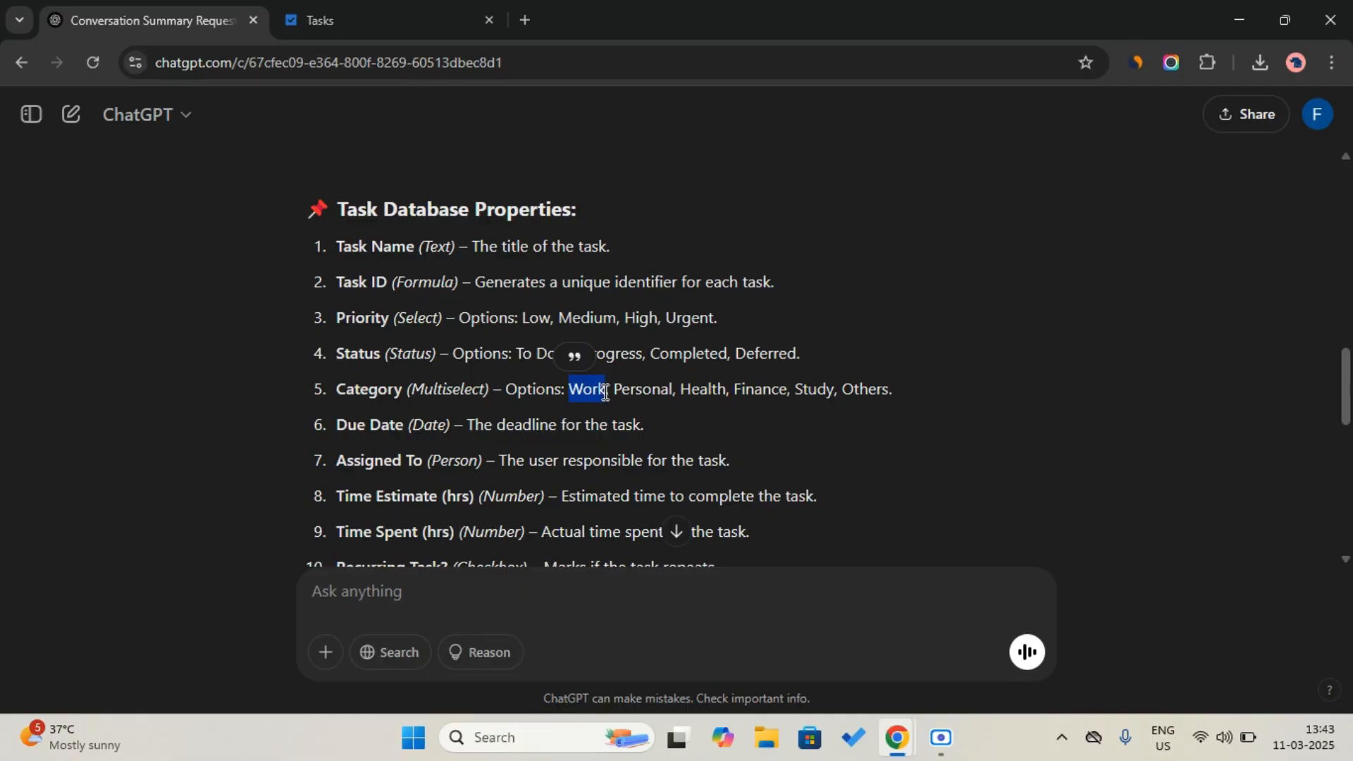
pyautogui.click(356, 9)
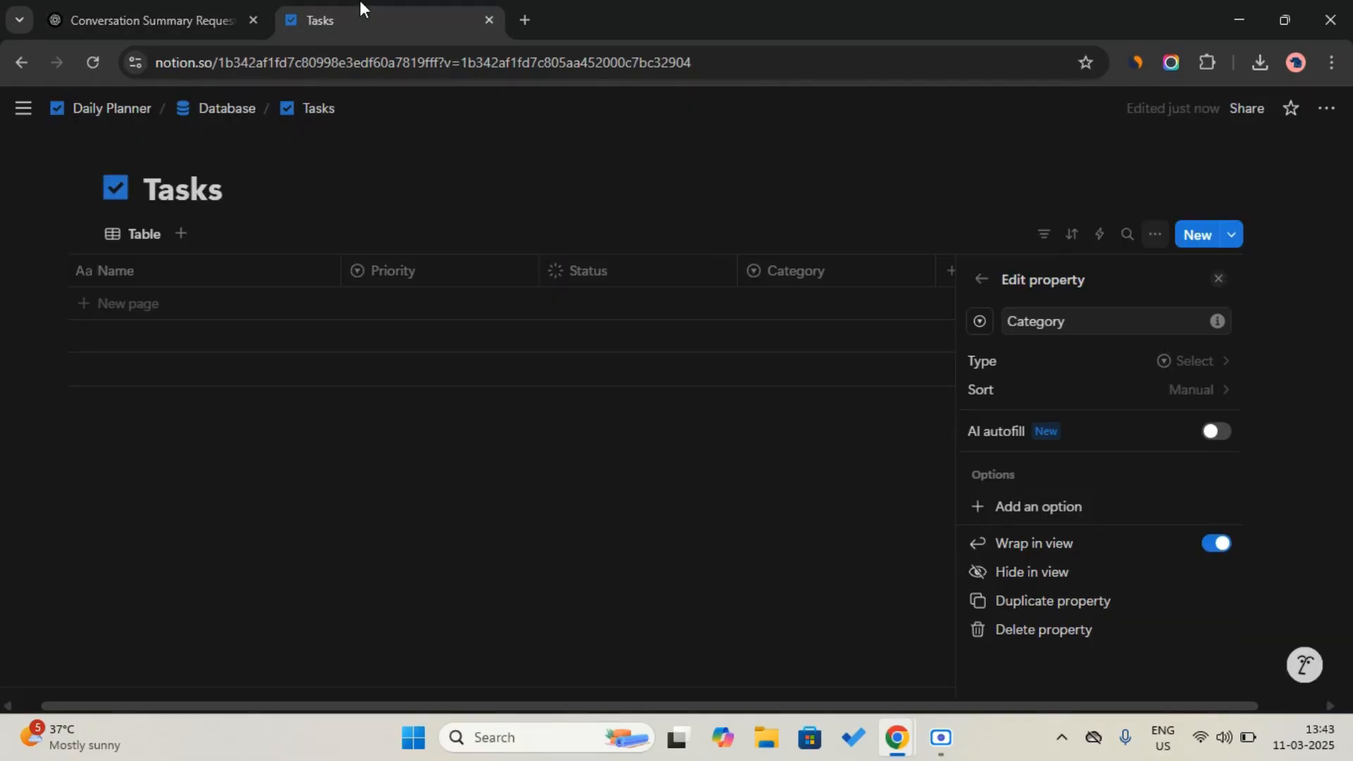
pyautogui.click(1071, 508)
pyautogui.hotkey('ctrl', 'v')
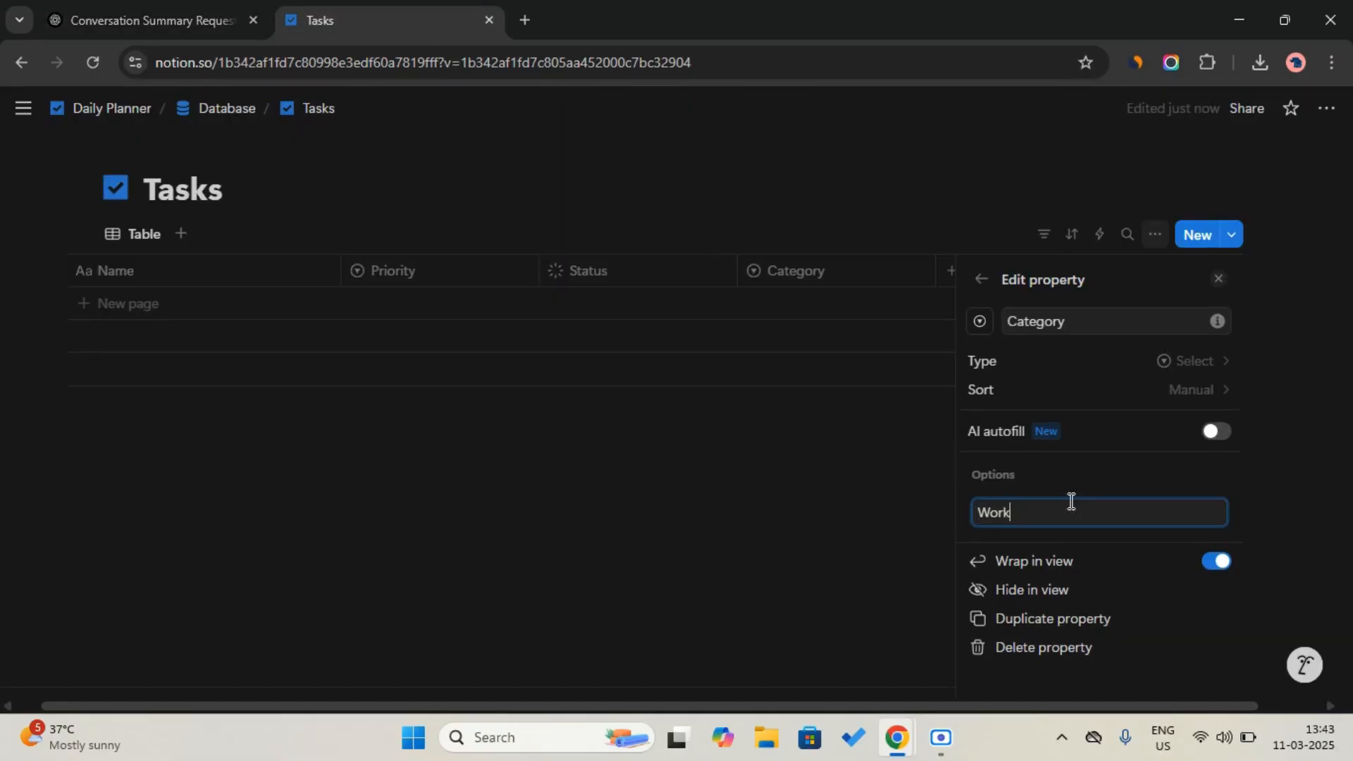
pyautogui.press('Return')
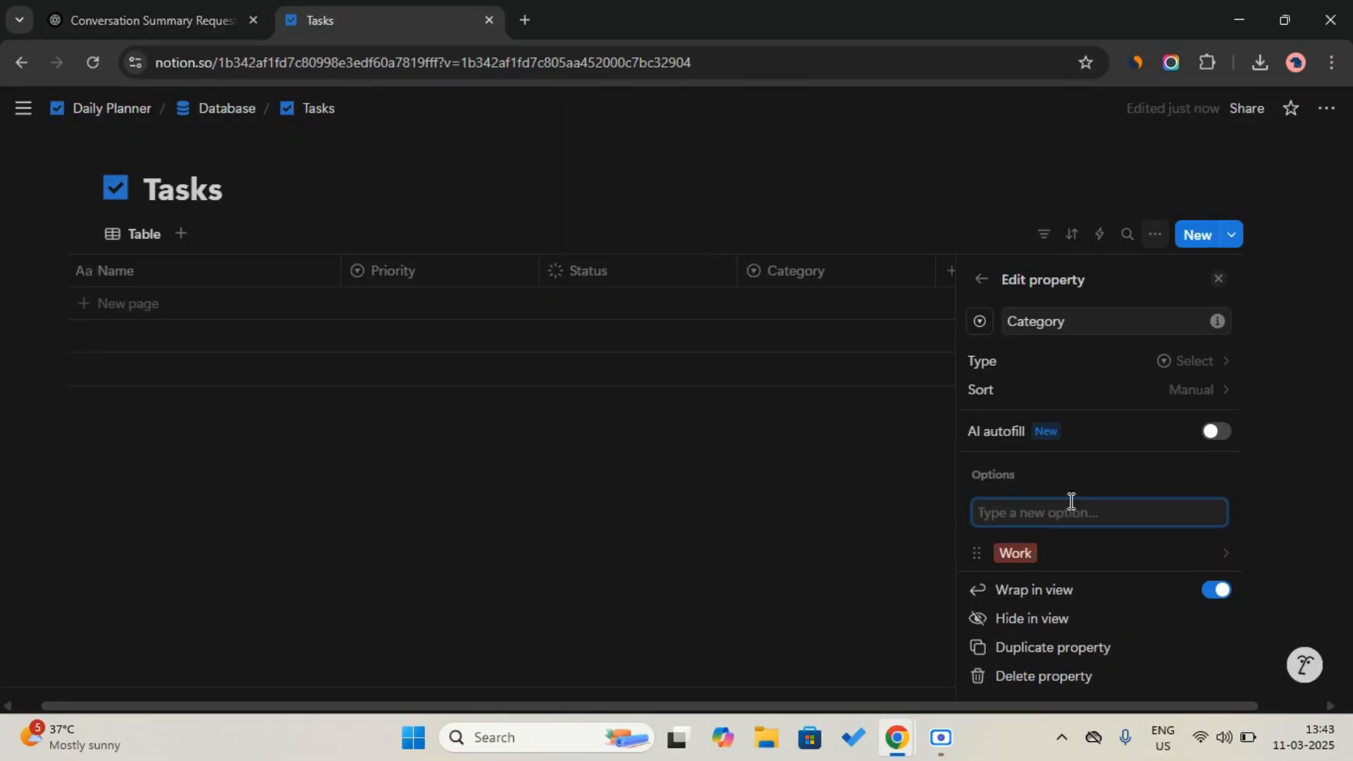
# Step: Copy "Personal" from ChatGPT's list, add it as a Category option in Notion and close the property settings
pyautogui.click(137, 15)
pyautogui.doubleClick(628, 393)
pyautogui.hotkey('ctrl', 'c')
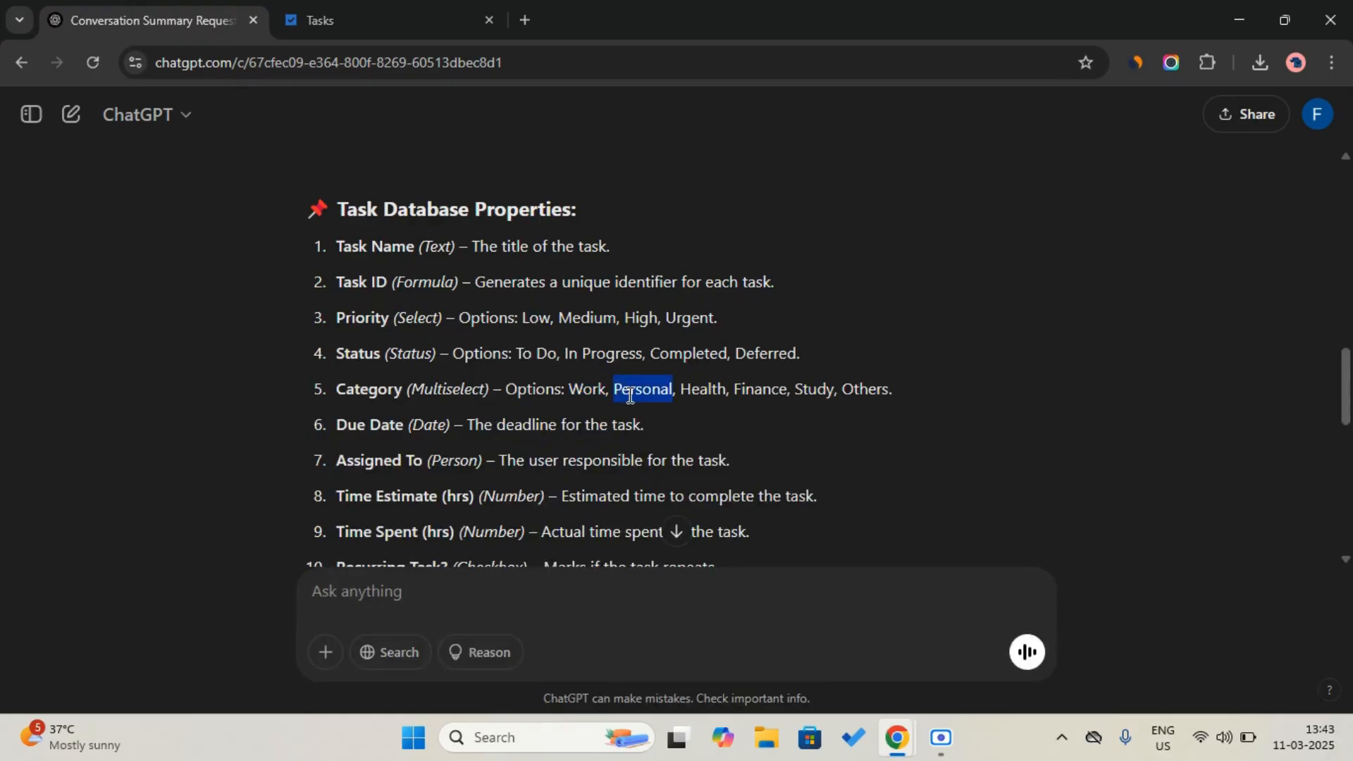
pyautogui.click(324, 3)
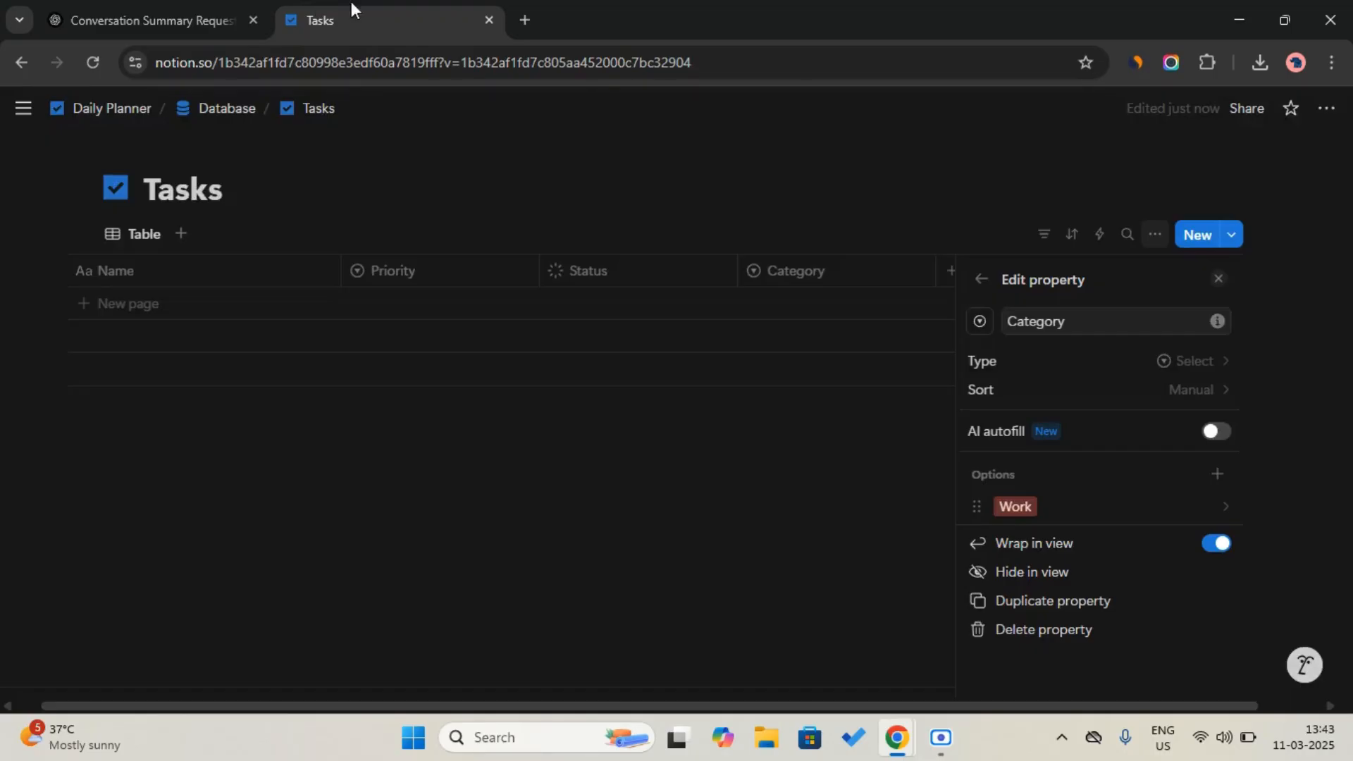
pyautogui.click(1216, 474)
pyautogui.hotkey('ctrl', 'v')
pyautogui.press('Return')
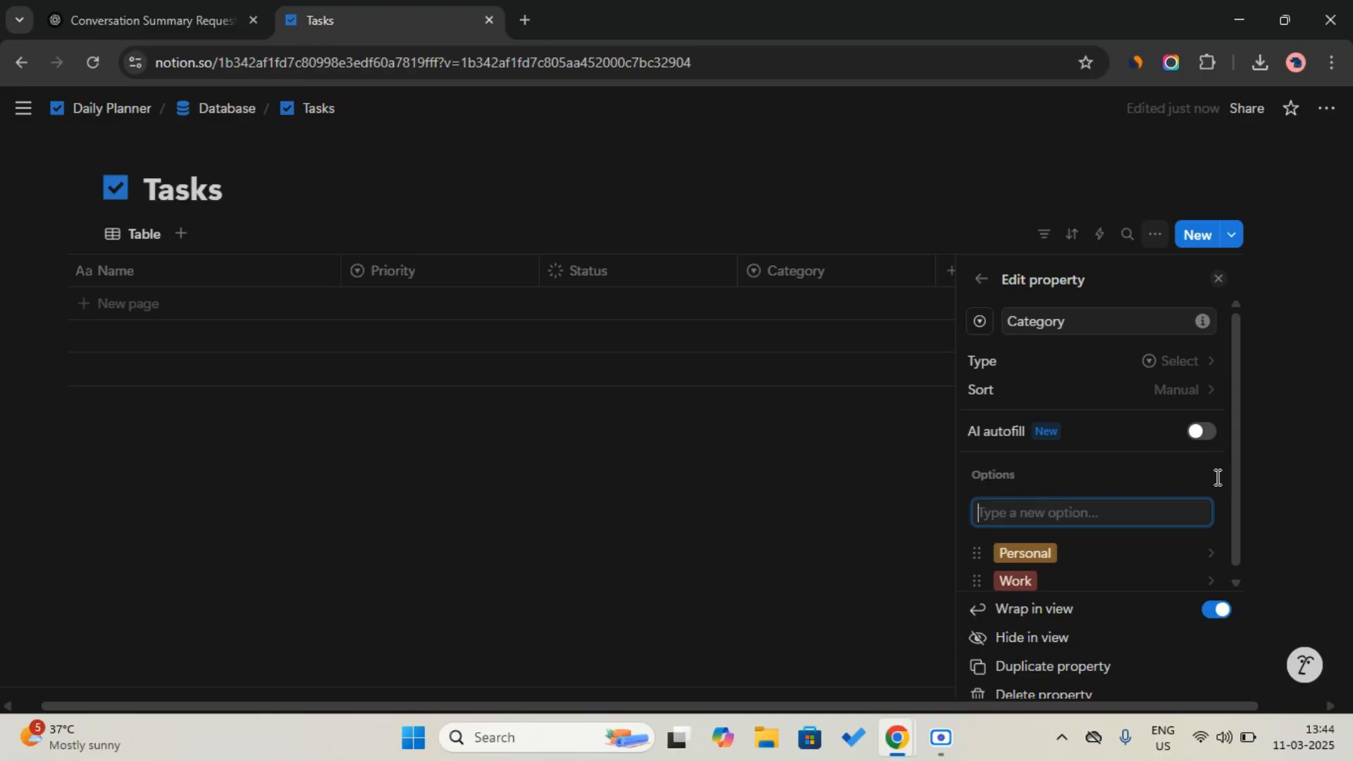
pyautogui.click(1146, 482)
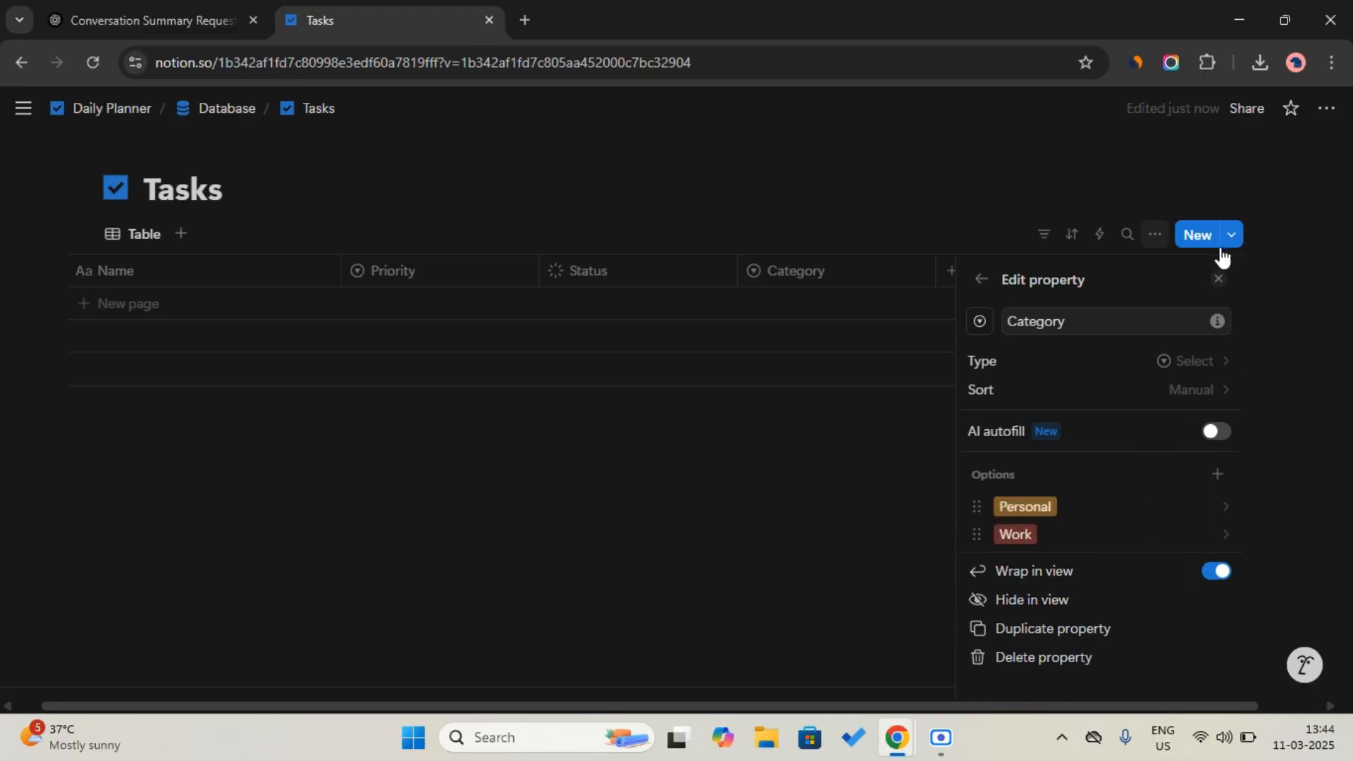
pyautogui.click(1219, 278)
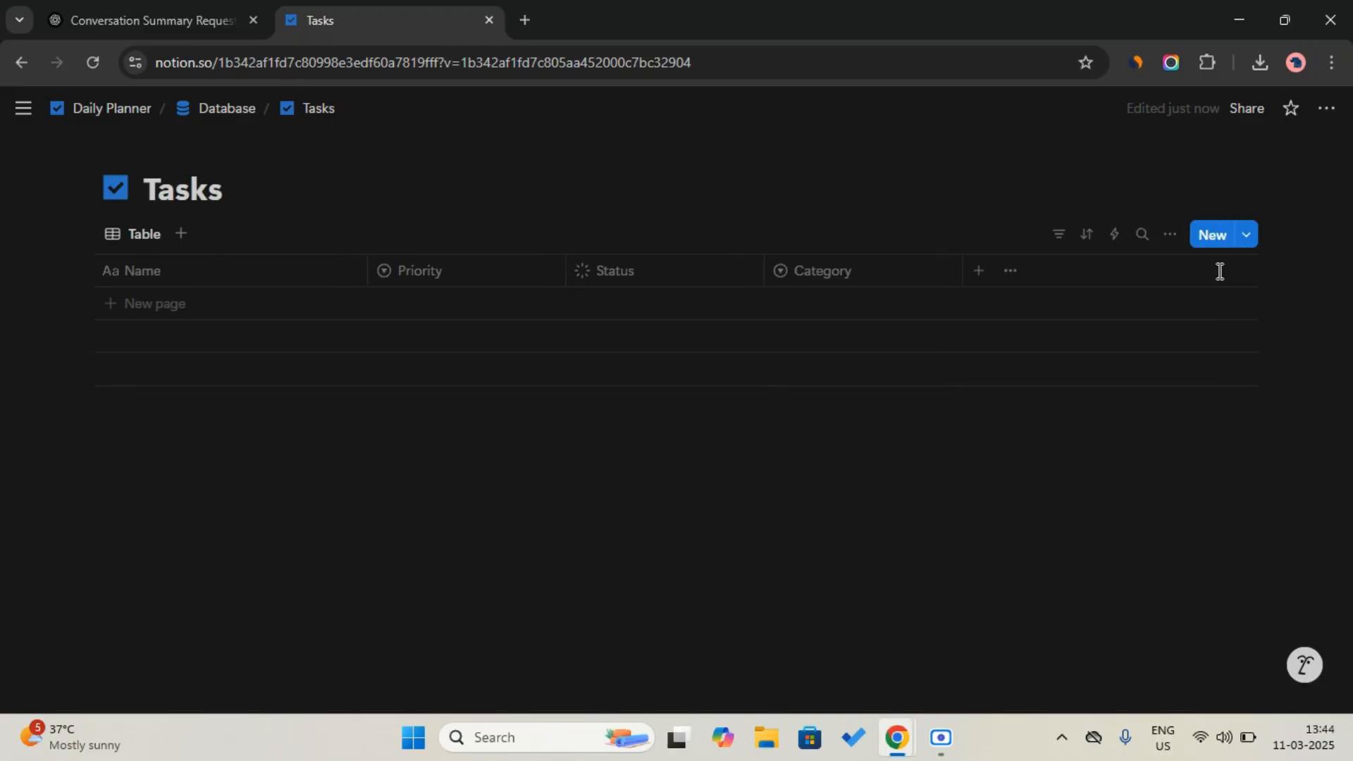
# Step: Add the suggested Due Date property to the Tasks database
pyautogui.click(987, 271)
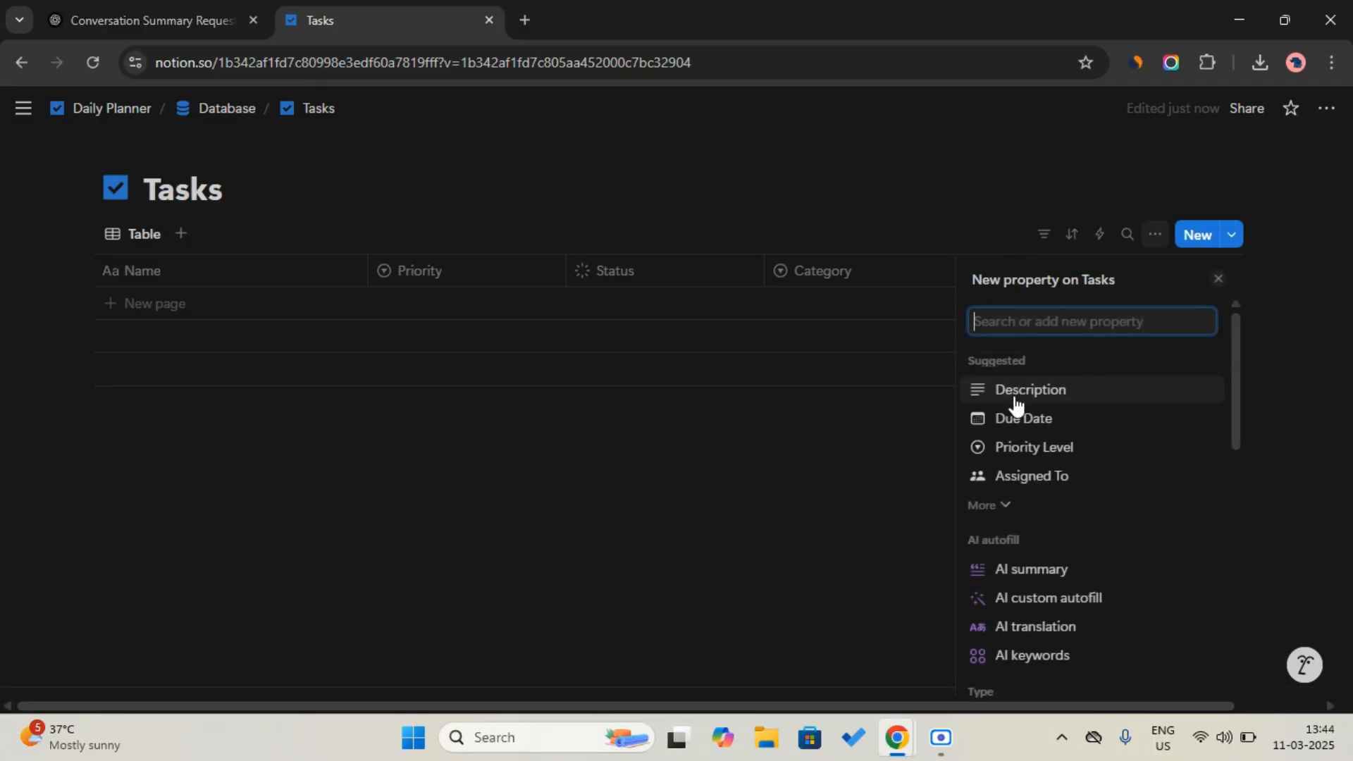
pyautogui.click(1023, 419)
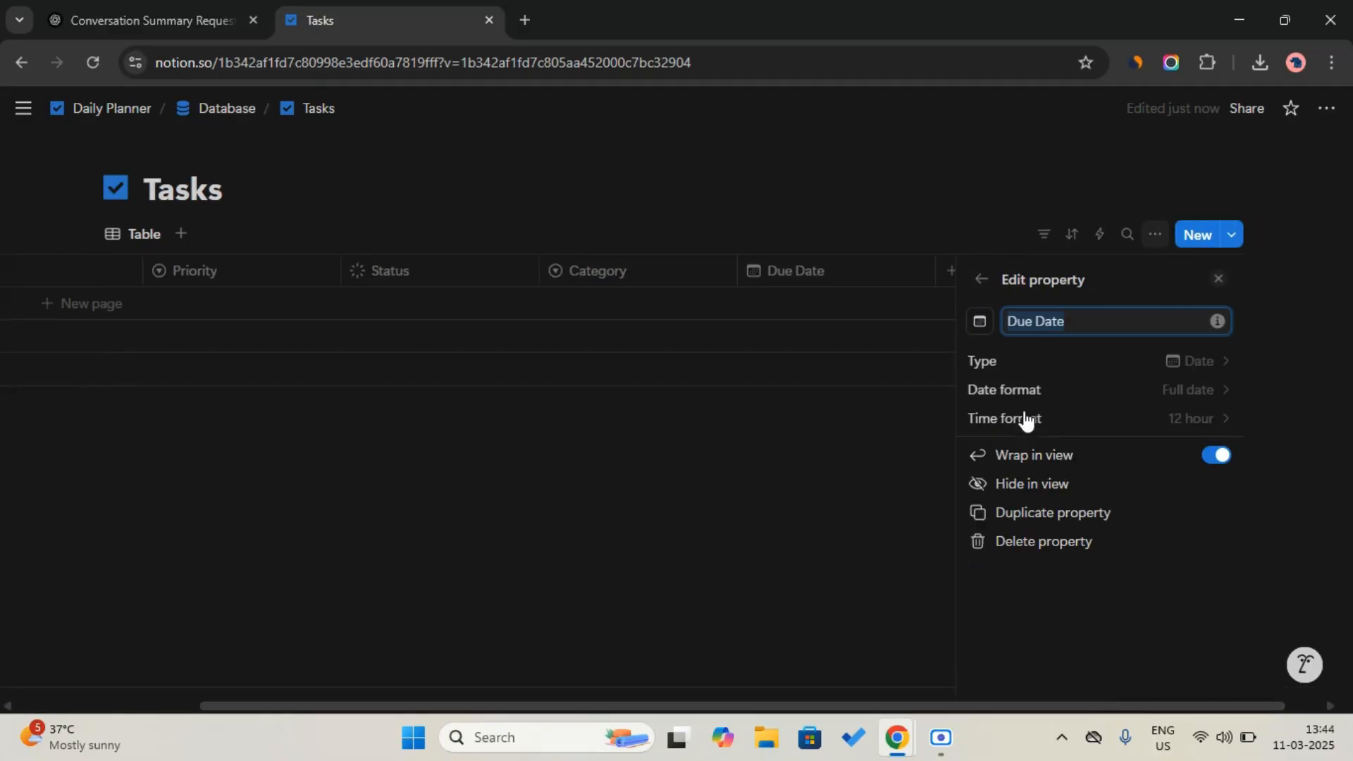
pyautogui.click(815, 483)
# Step: Review the remaining entries in ChatGPT's property list, switch back to Notion and add the suggested Description property to Tasks
pyautogui.click(157, 3)
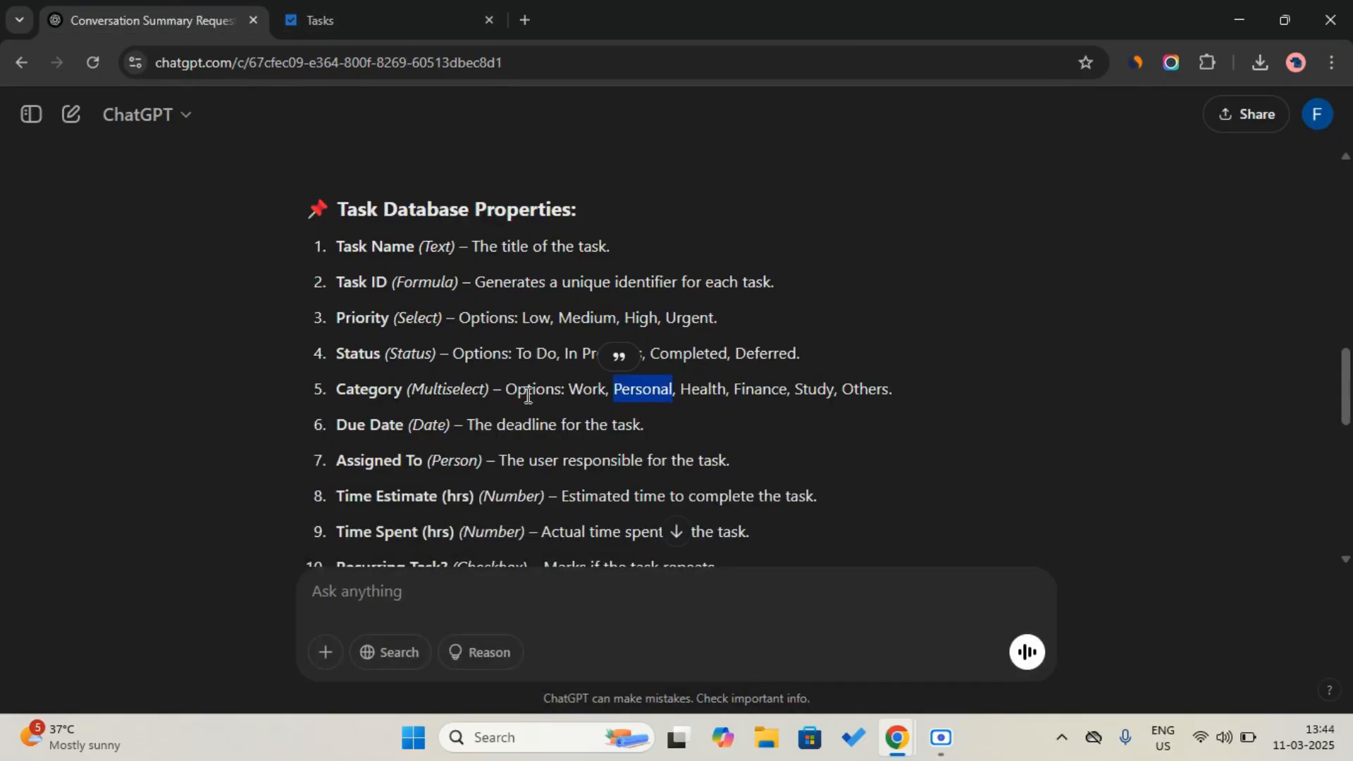
pyautogui.scroll(-2, 525, 392)
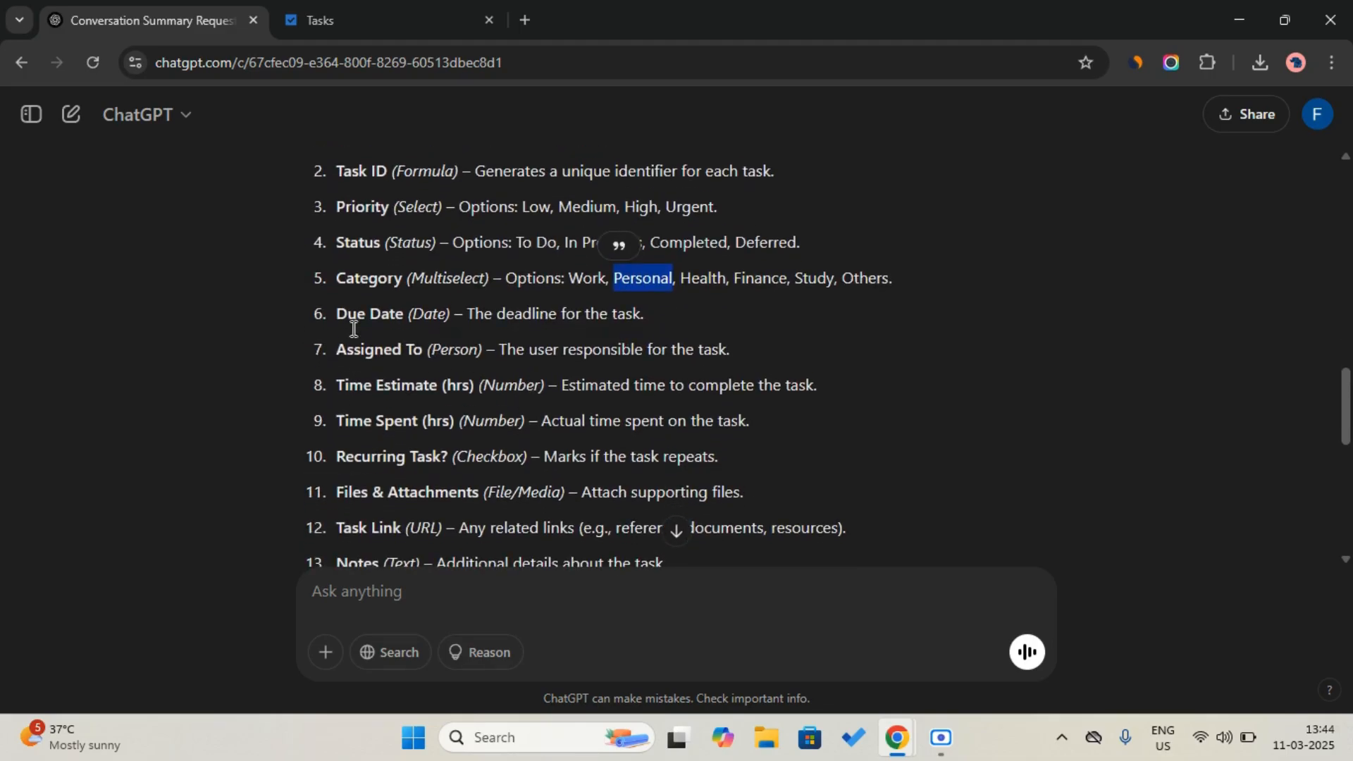
pyautogui.click(402, 14)
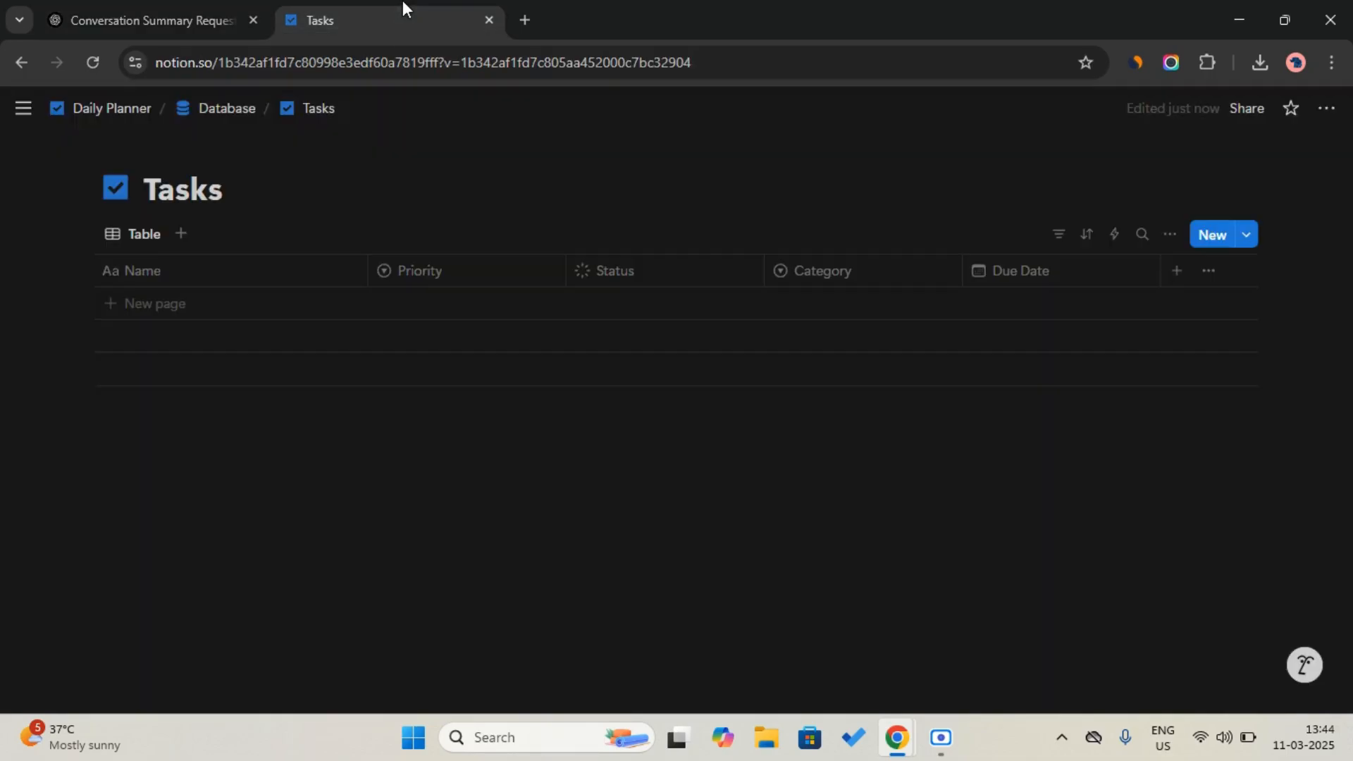
pyautogui.click(1176, 274)
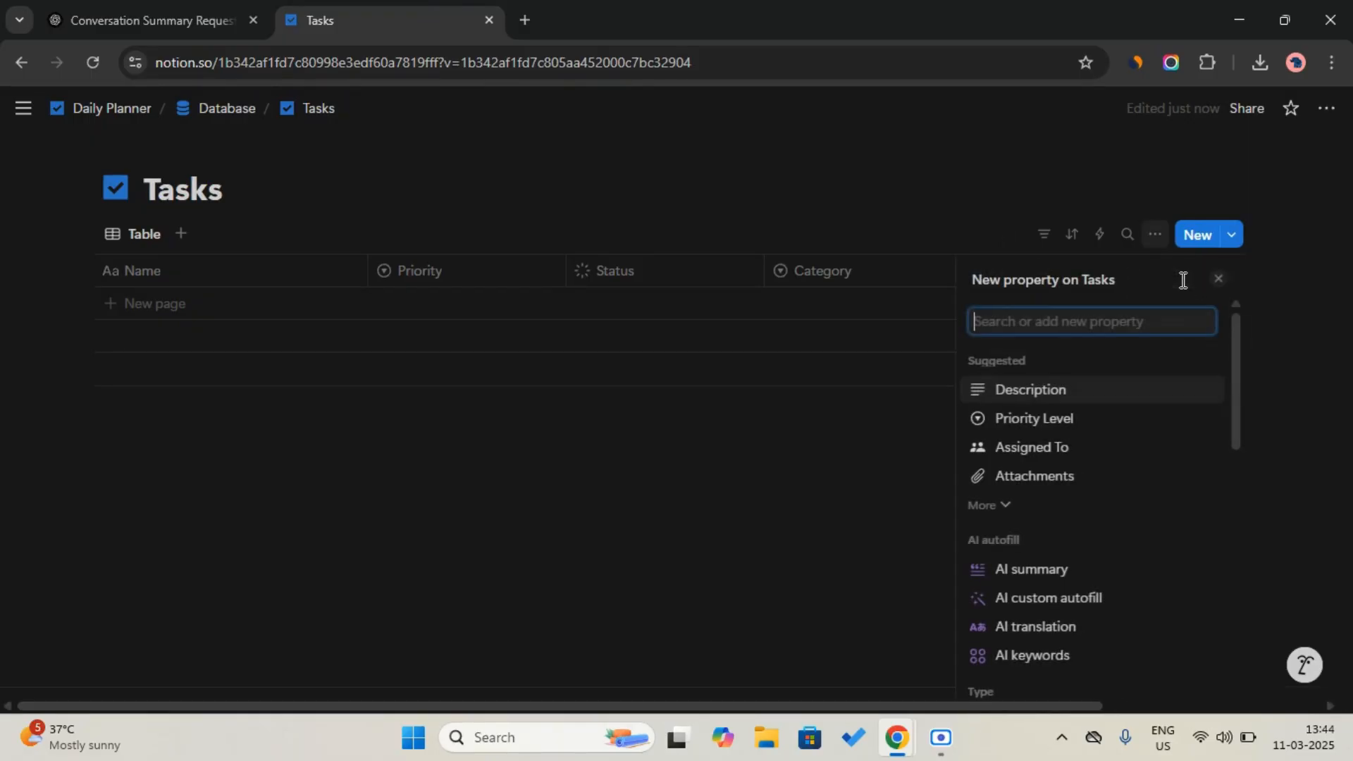
pyautogui.click(1103, 393)
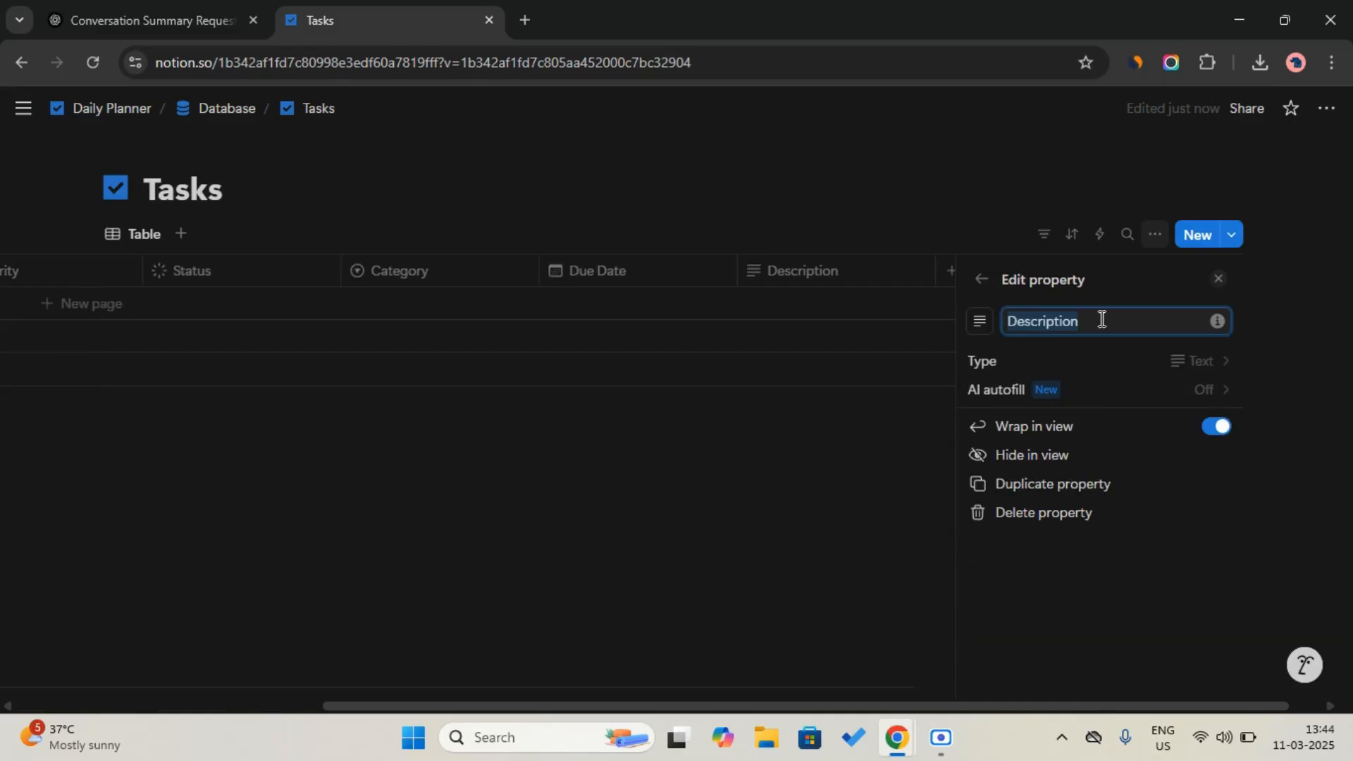
# Step: Rename the newly added Description property to "Time" and close its settings
pyautogui.press('capslock')
pyautogui.write('T')
pyautogui.press('capslock')
pyautogui.write('ime')
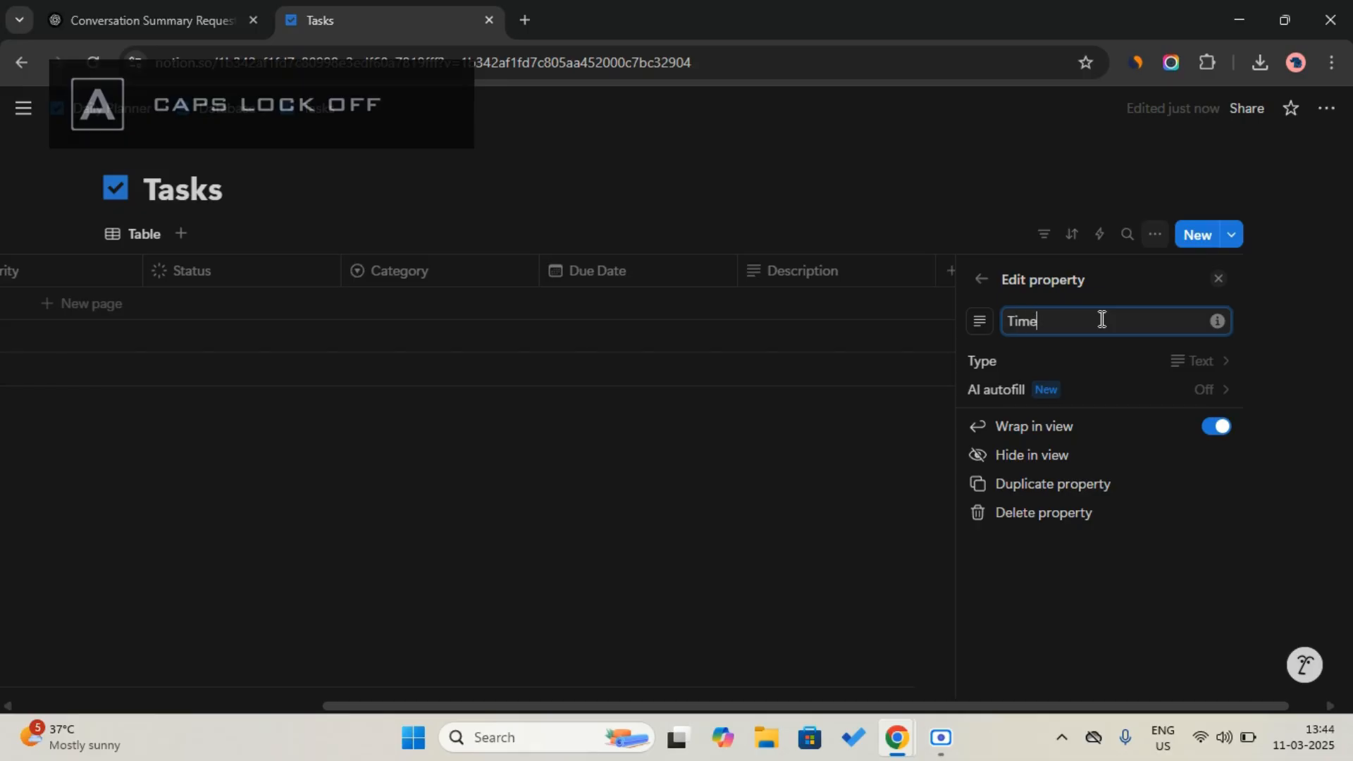
pyautogui.click(846, 453)
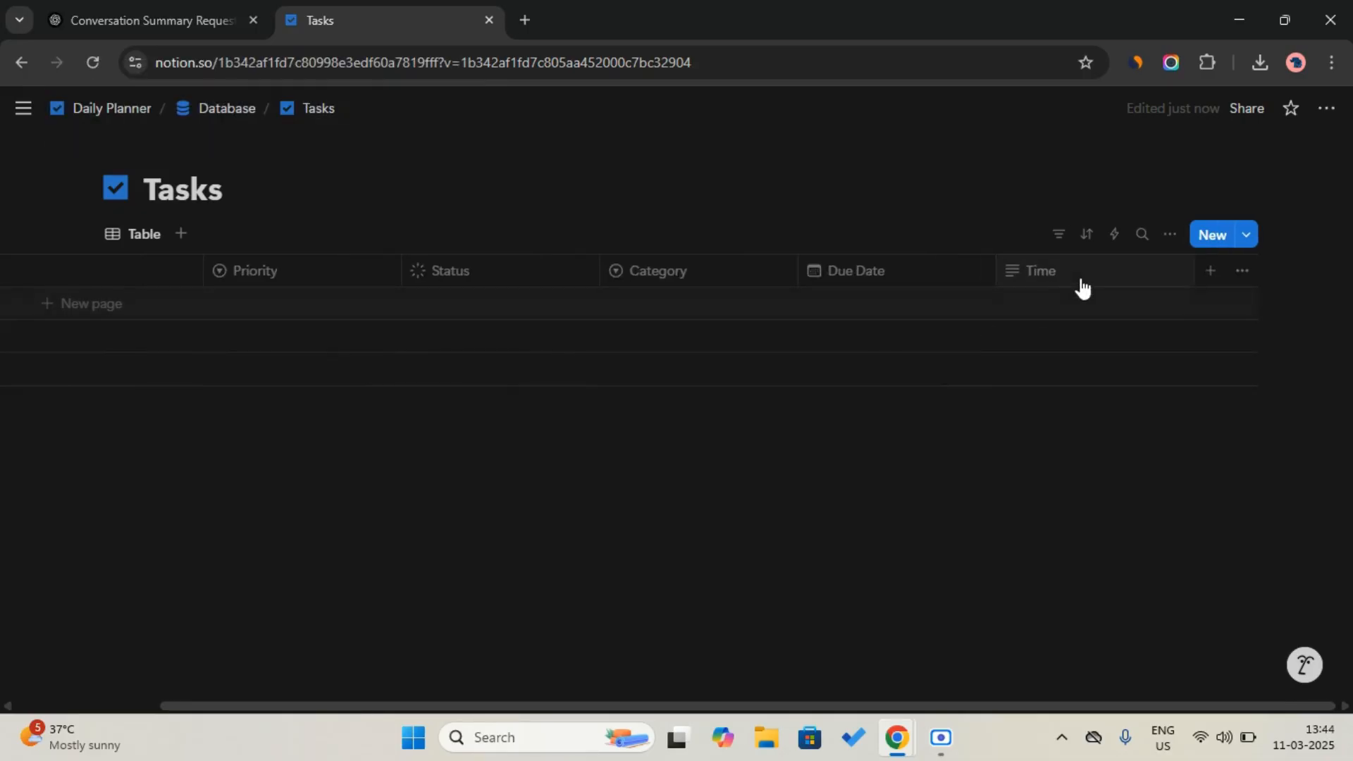
# Step: Reorder the Tasks columns after Name as Priority, Category, Time, Due Date and Status
pyautogui.moveTo(1093, 280); pyautogui.dragTo(373, 269)
pyautogui.moveTo(1030, 282); pyautogui.dragTo(551, 254)
pyautogui.moveTo(754, 266); pyautogui.dragTo(358, 272)
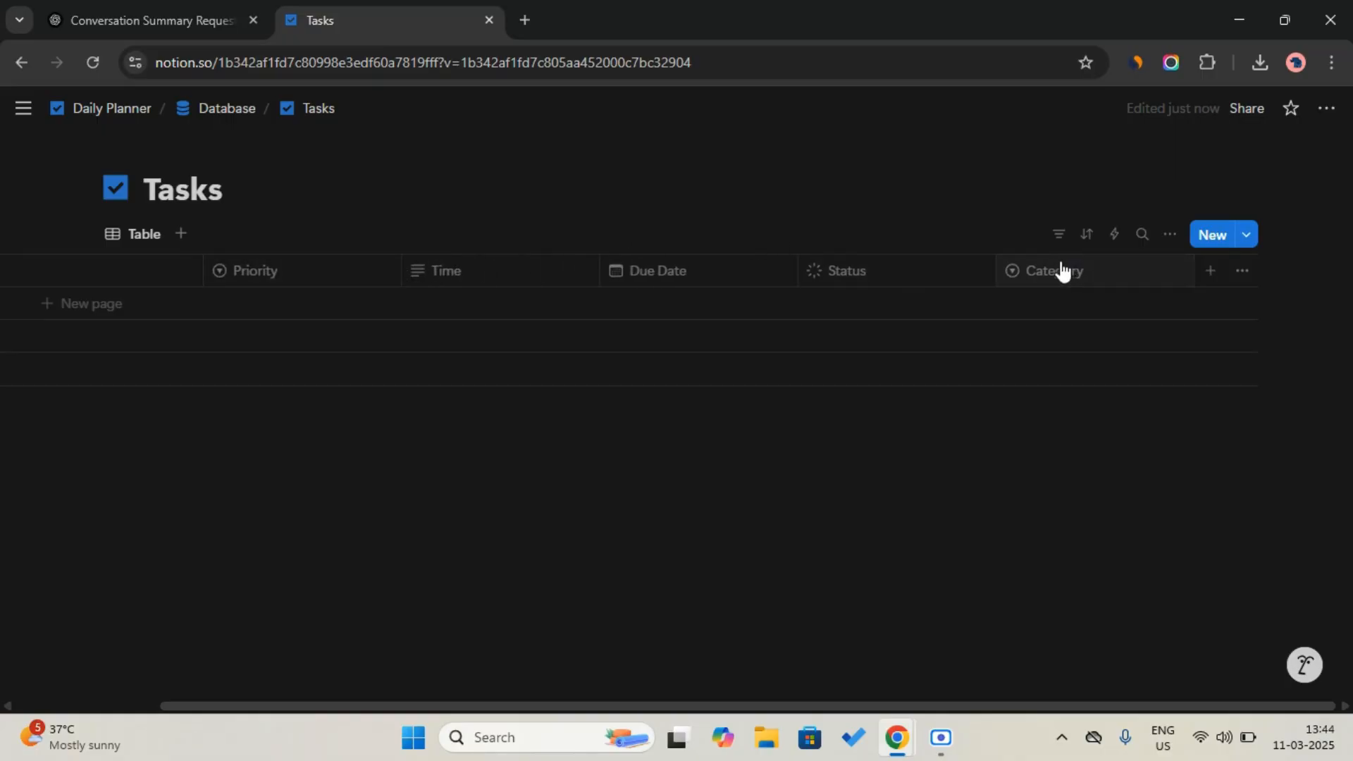
pyautogui.moveTo(1061, 271); pyautogui.dragTo(522, 280)
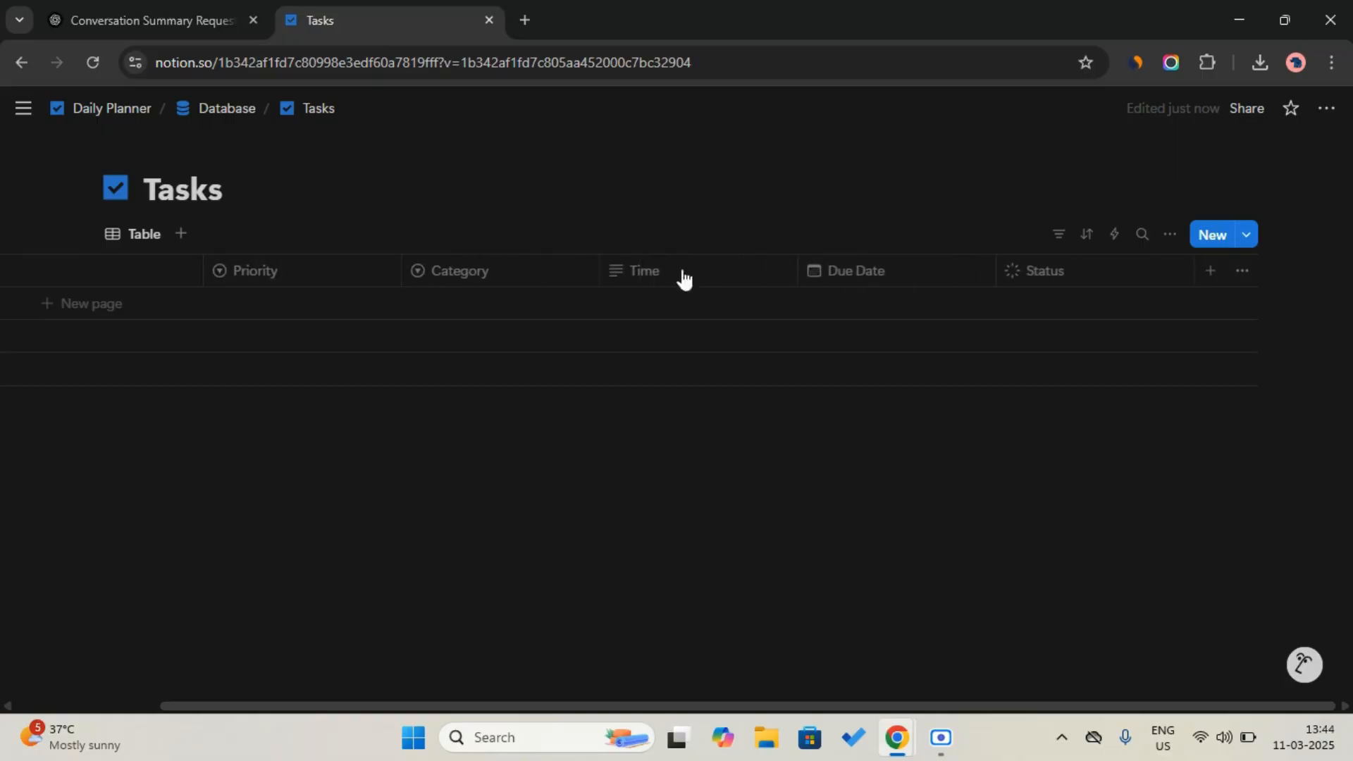
pyautogui.click(915, 268)
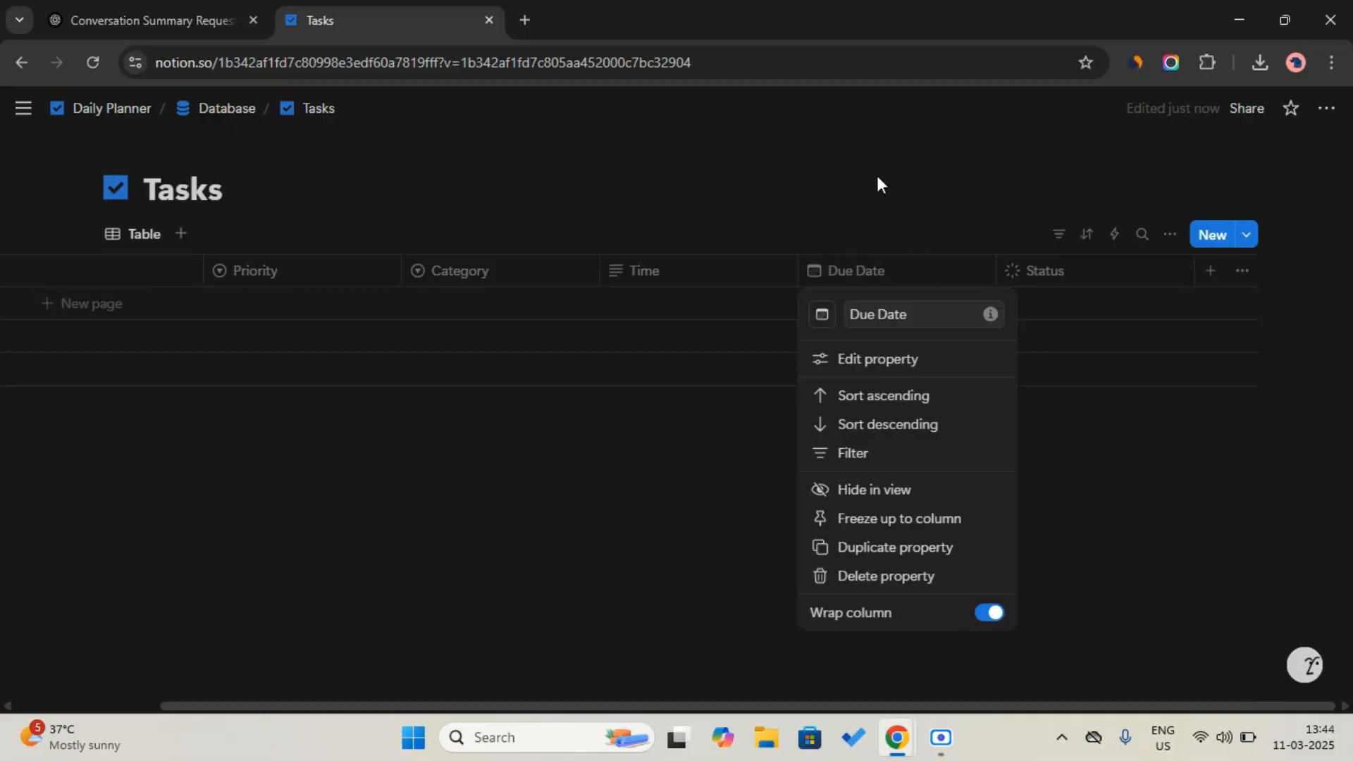
pyautogui.click(874, 181)
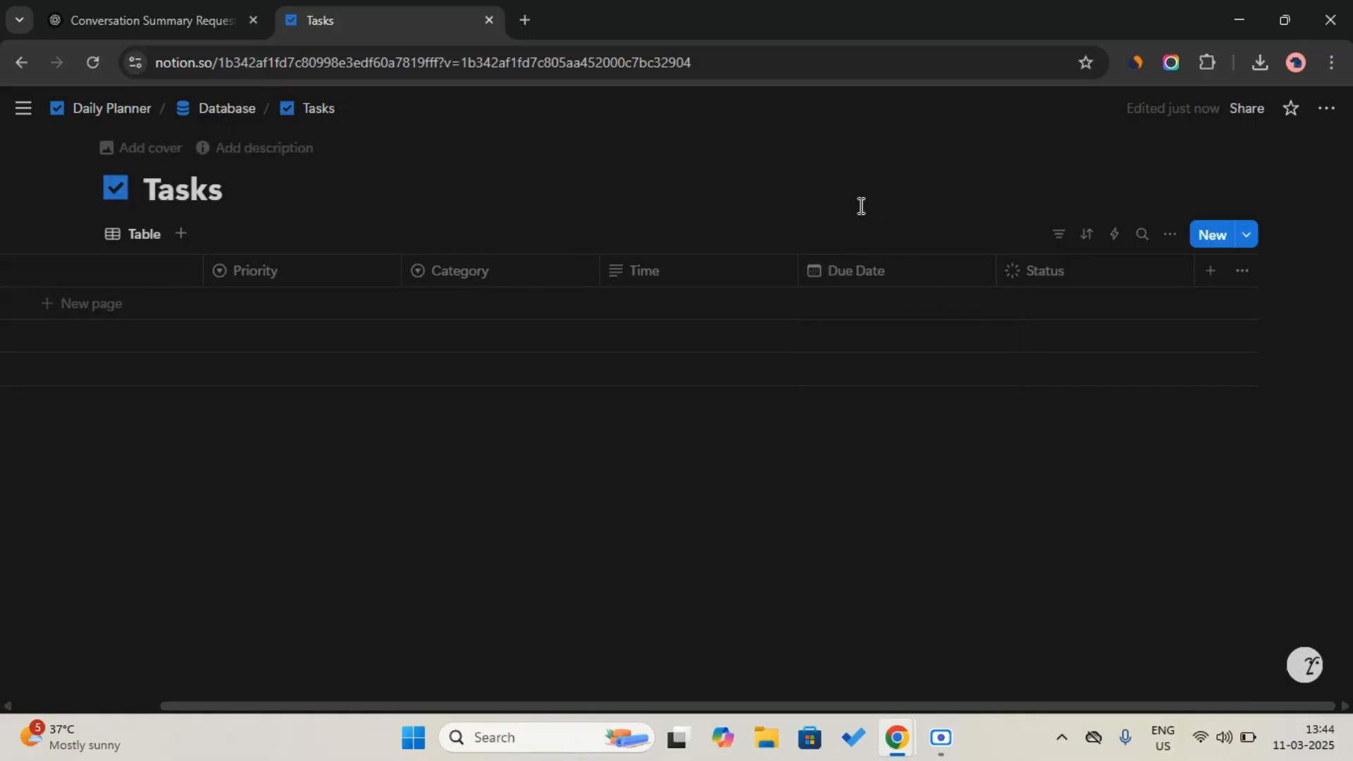
# Step: Add a new row to Tasks and set its Due Date to March 11, 2025 with the time included
pyautogui.click(770, 310)
pyautogui.press('Escape')
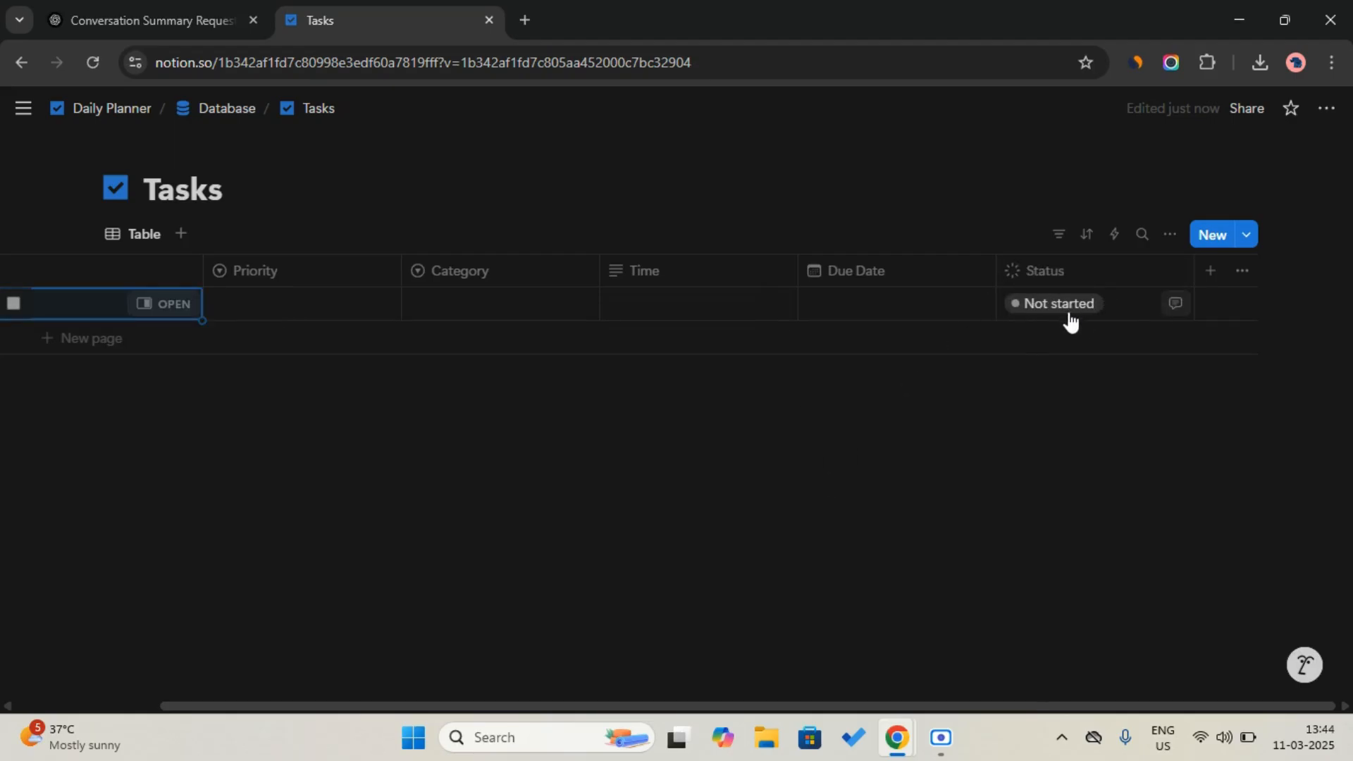
pyautogui.click(864, 303)
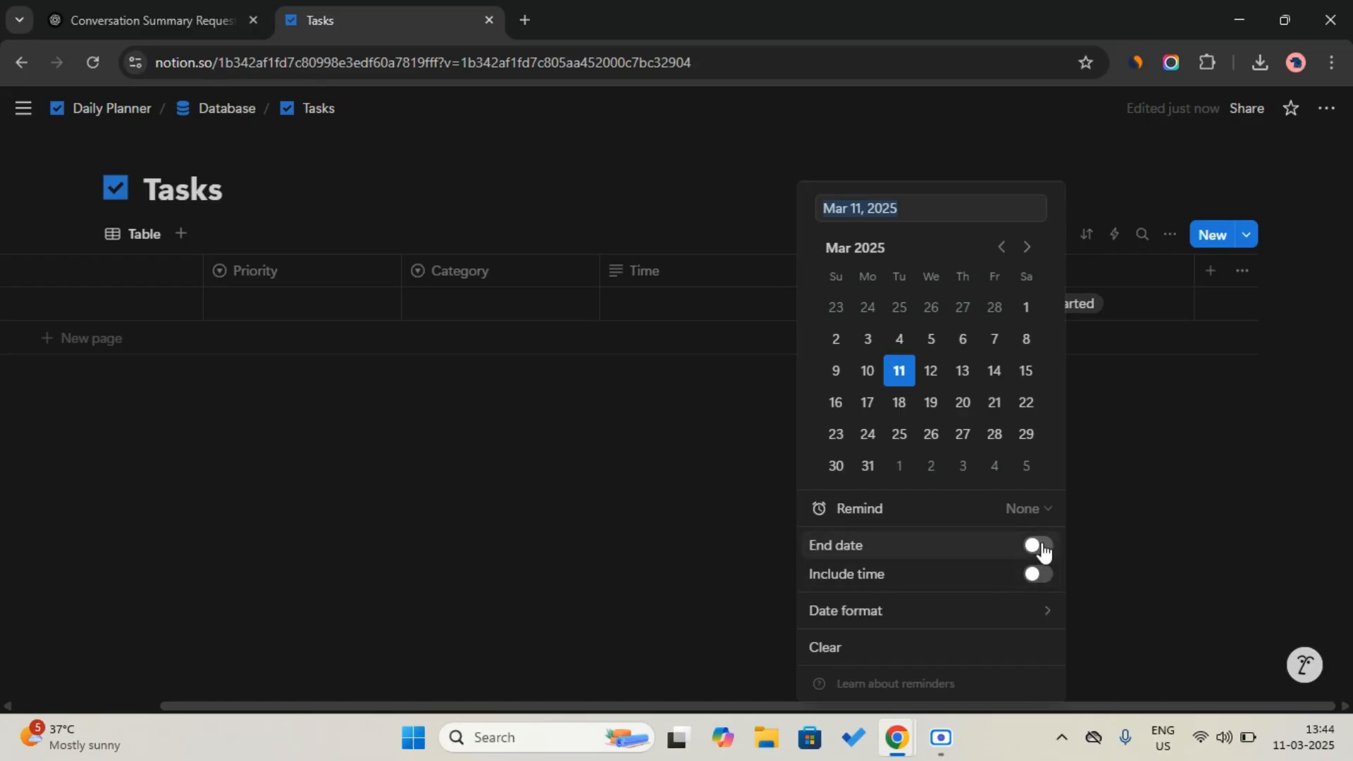
pyautogui.click(1041, 549)
pyautogui.click(1040, 547)
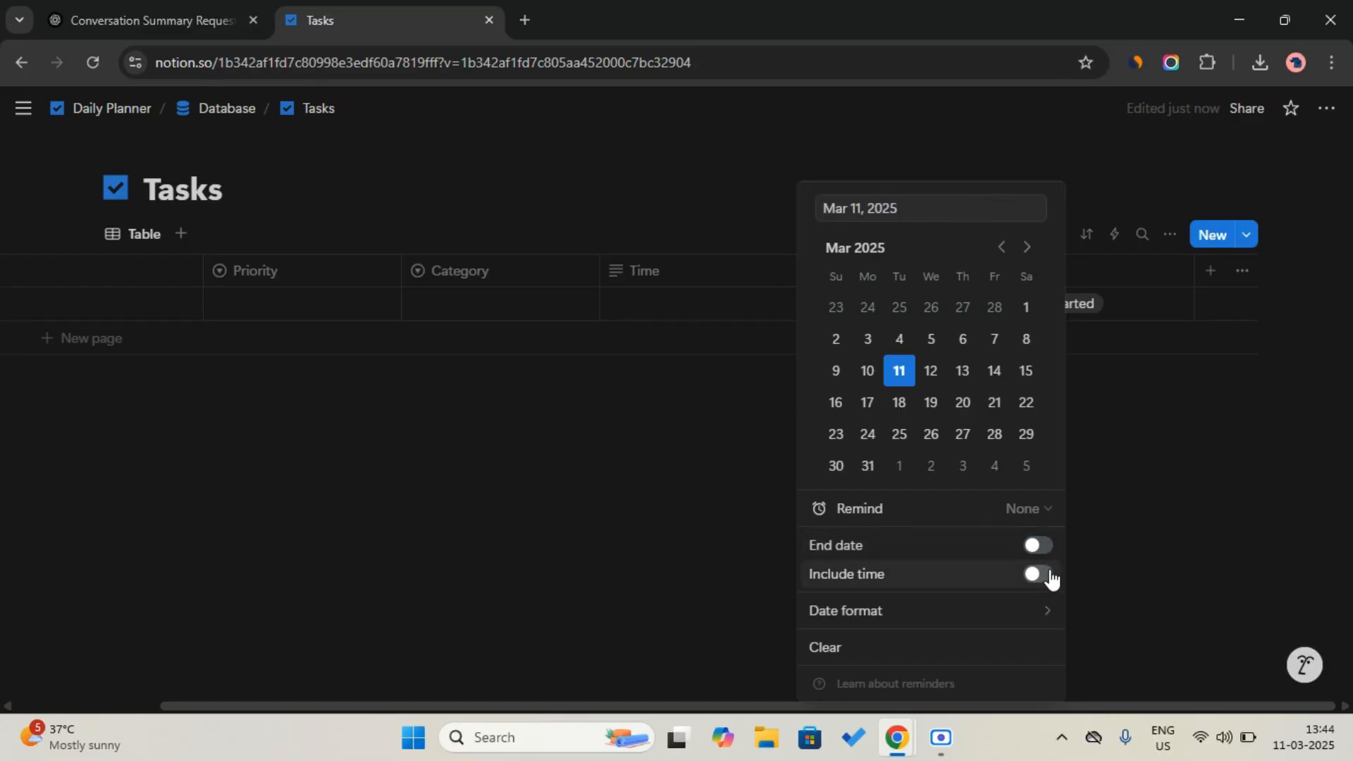
pyautogui.click(1050, 575)
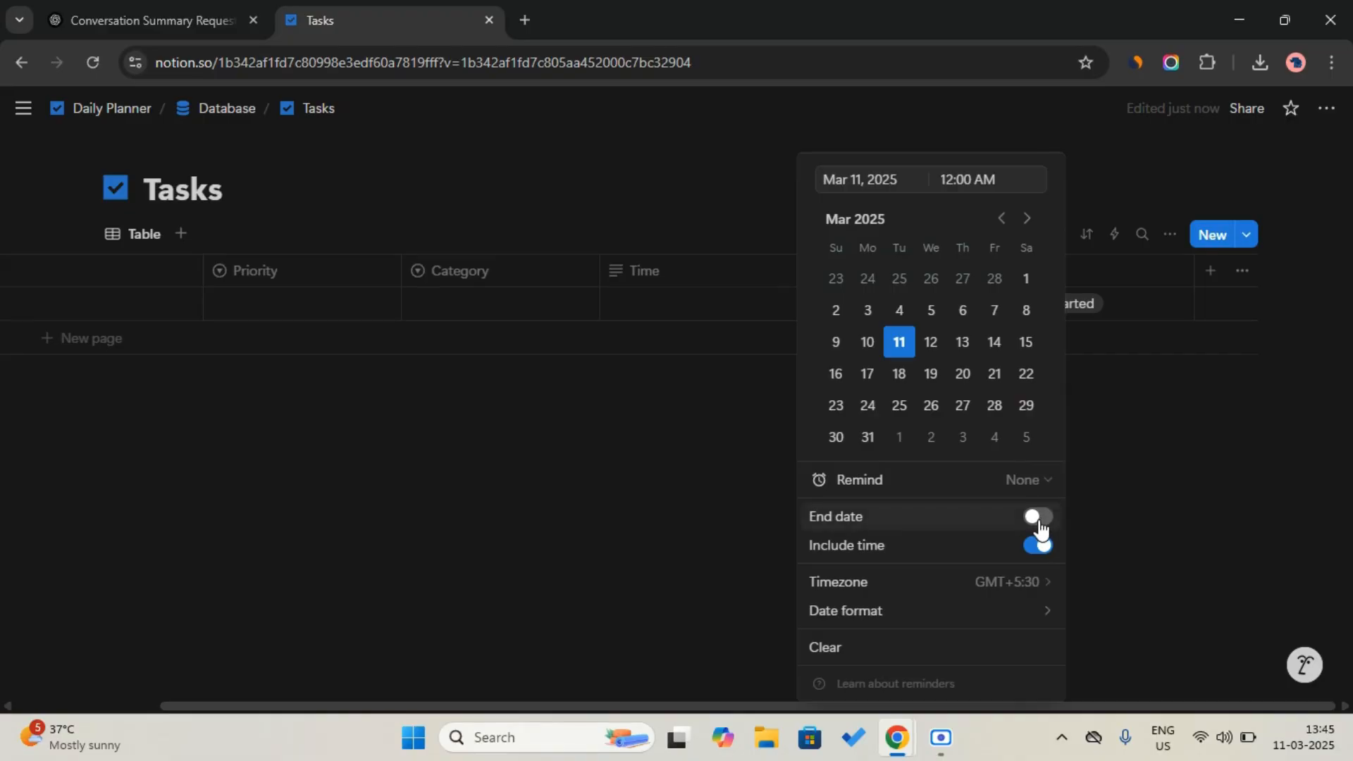
pyautogui.click(703, 502)
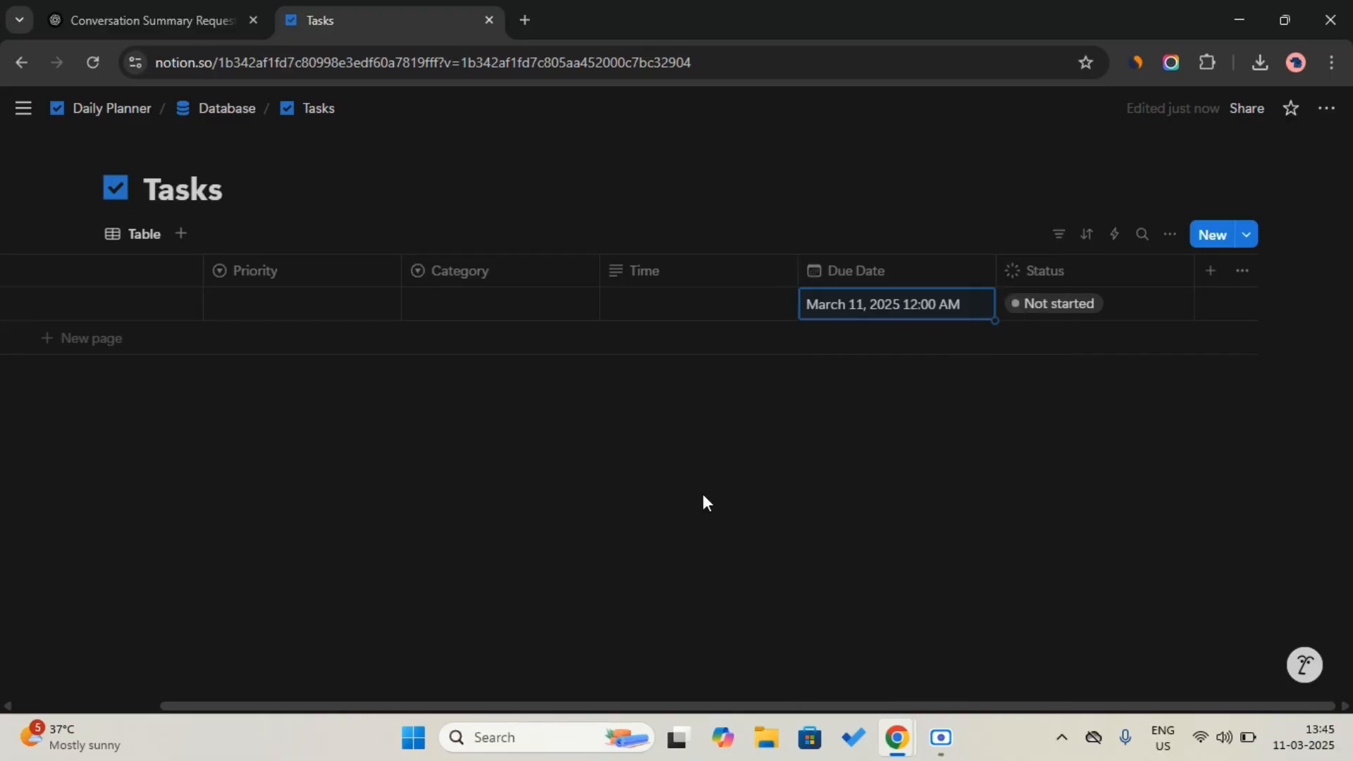
# Step: Enter "7AM" as the Time value of the new task row
pyautogui.click(697, 298)
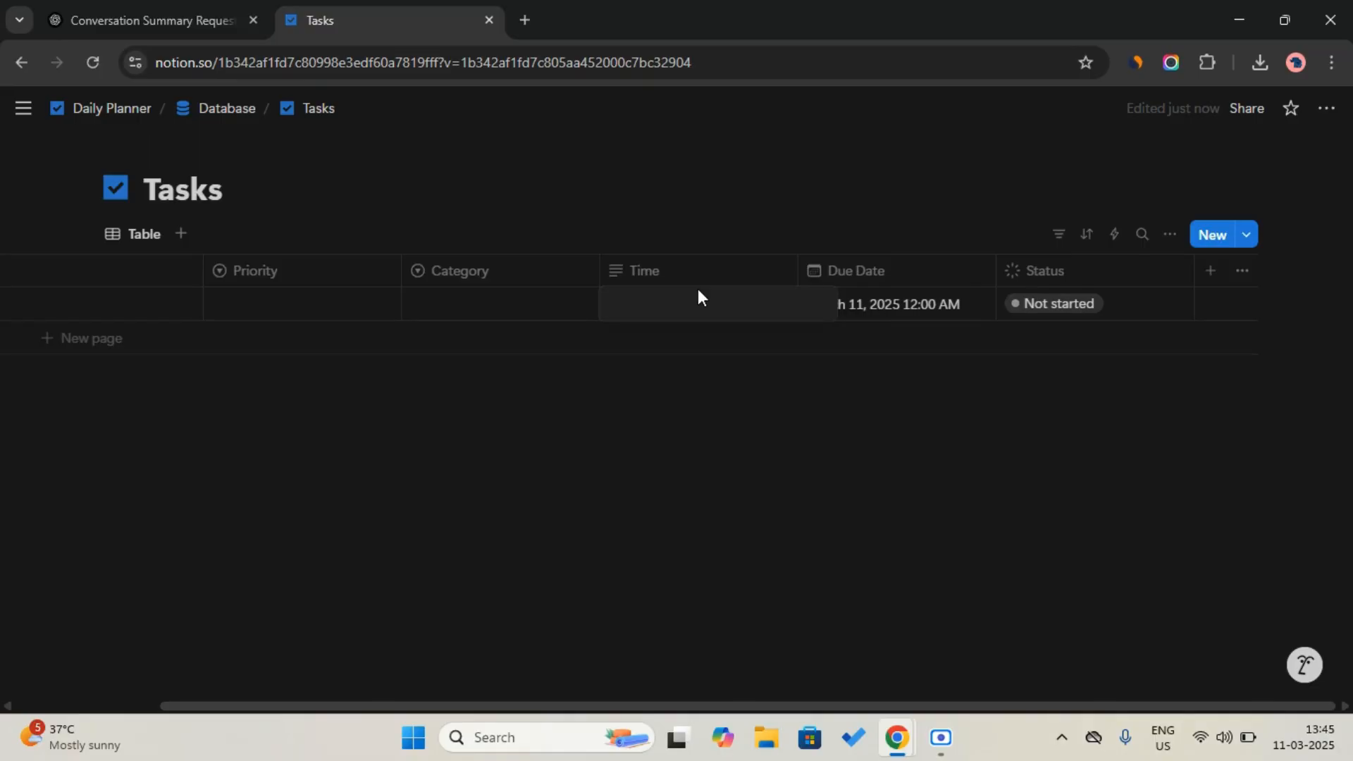
pyautogui.write('7')
pyautogui.press('capslock')
pyautogui.write('AM')
pyautogui.press('capslock')
pyautogui.press('Return')
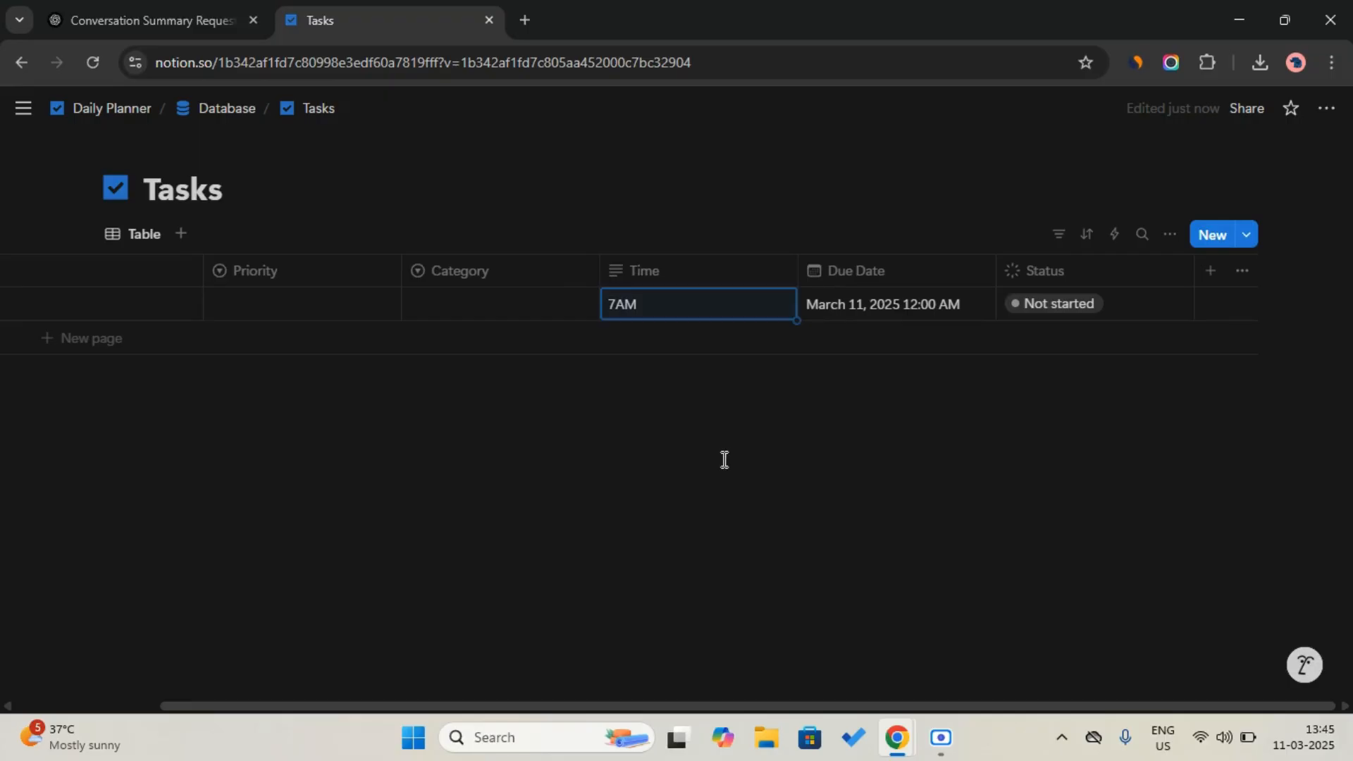
# Step: Turn off the included time in the row's Due Date, keeping only the date
pyautogui.click(897, 302)
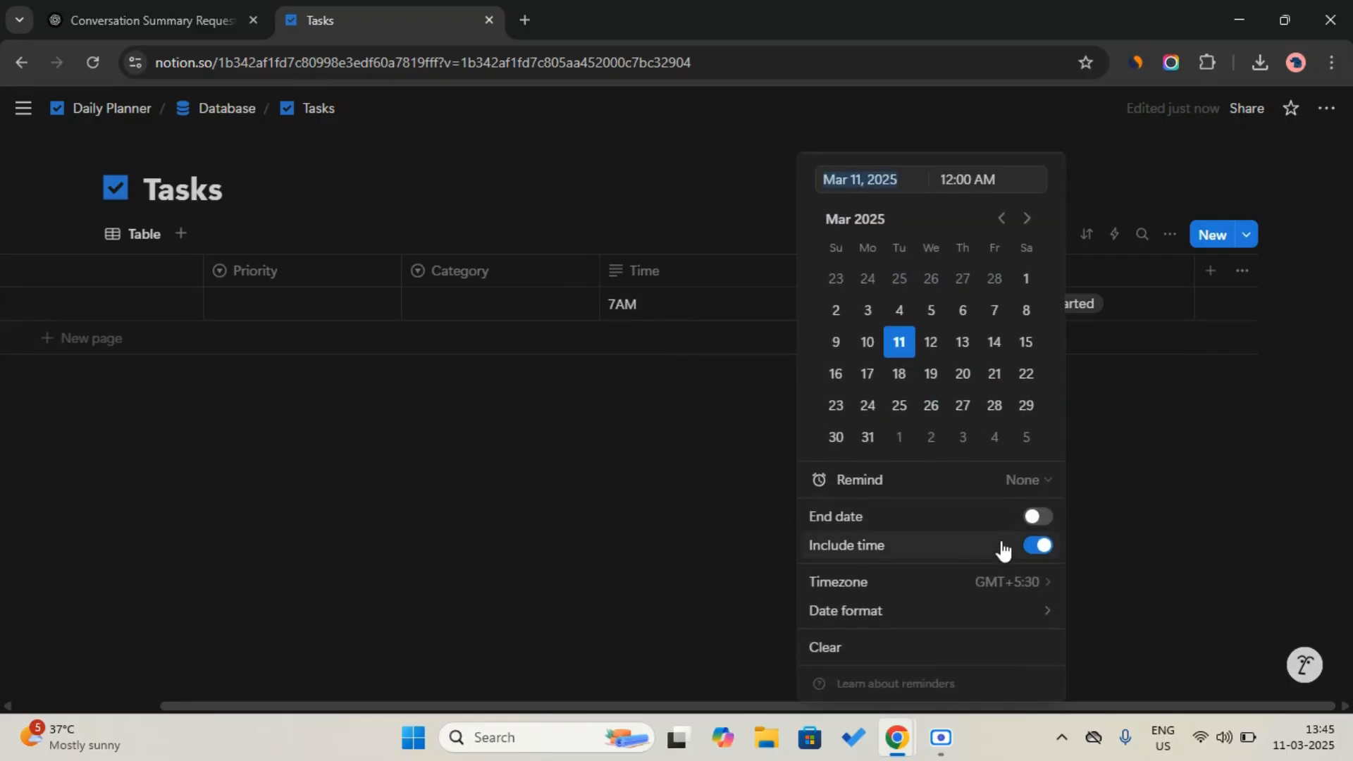
pyautogui.click(1028, 556)
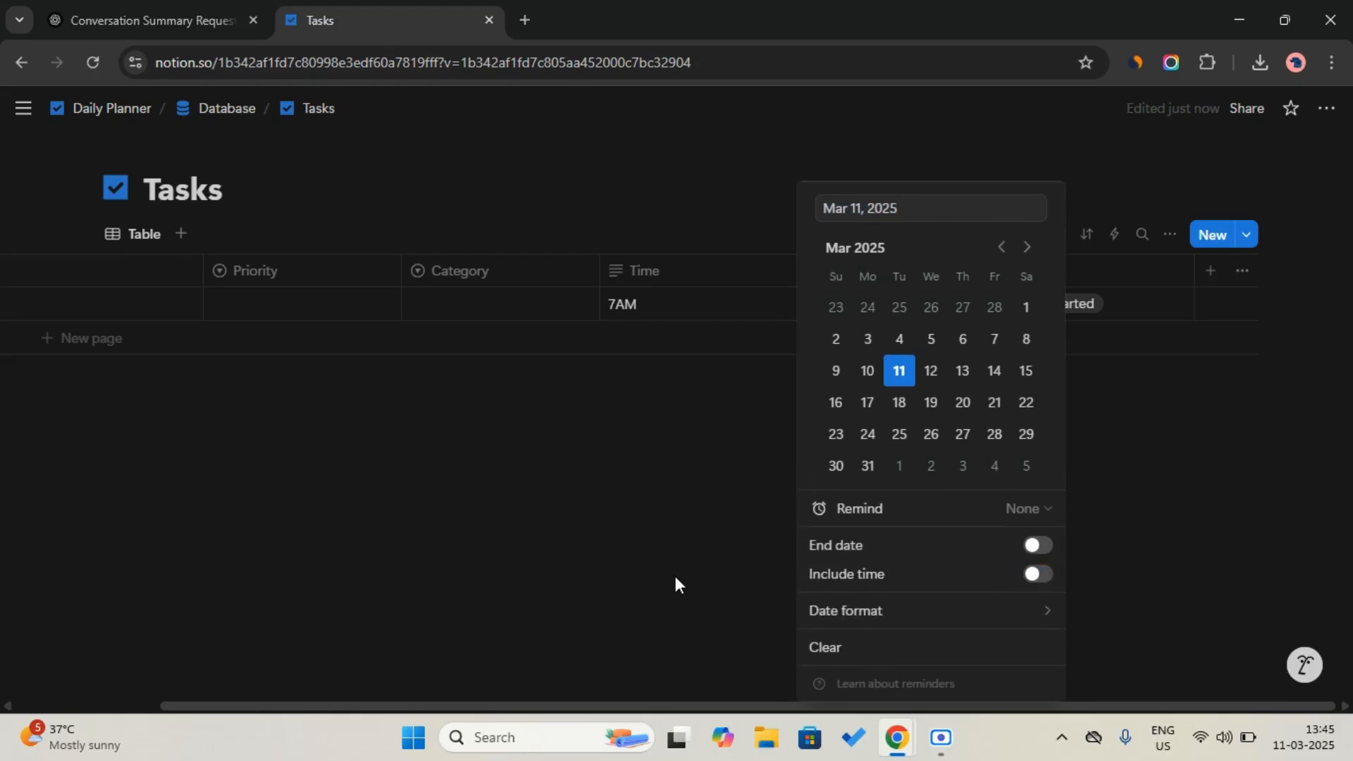
pyautogui.press('Escape')
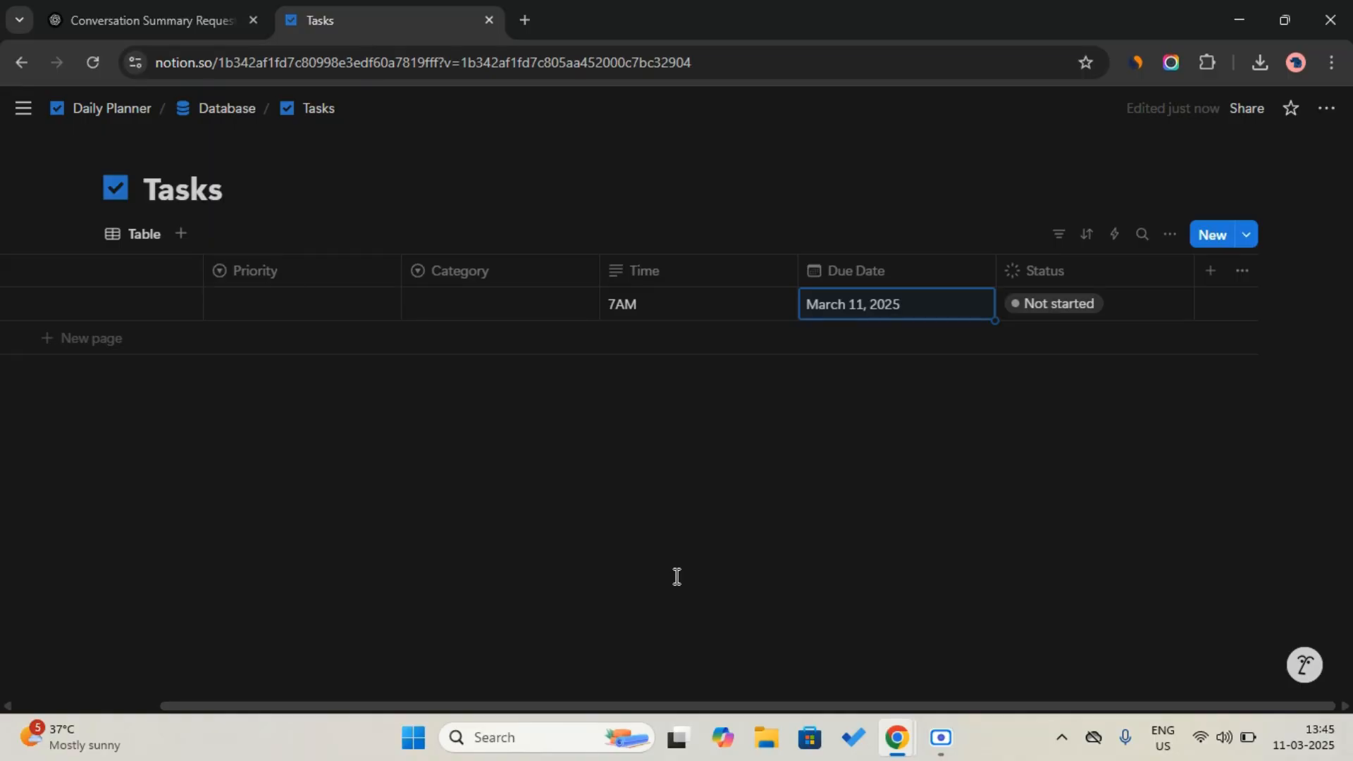
# Step: Change the Status property to show as Checkbox and close its settings
pyautogui.hscroll(-3, 677, 576)
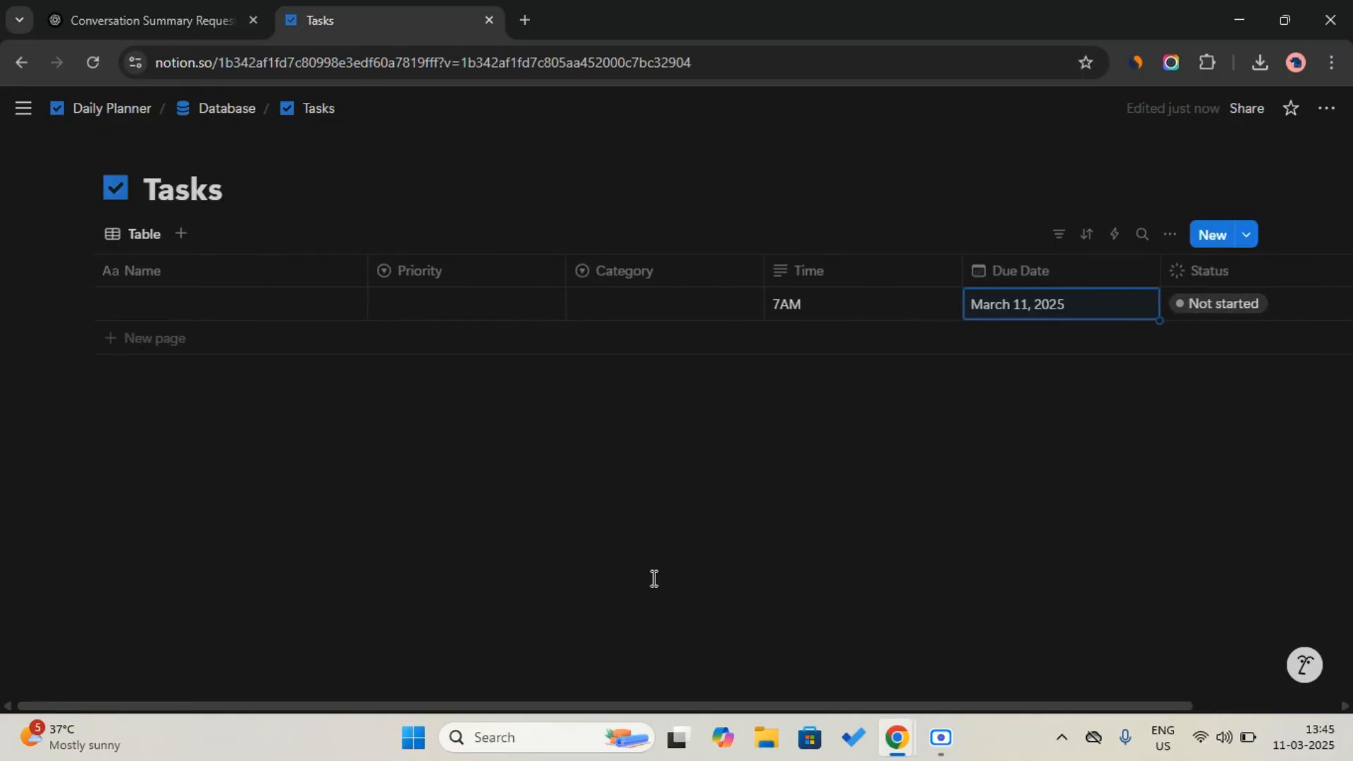
pyautogui.hscroll(3, 982, 347)
pyautogui.click(1104, 273)
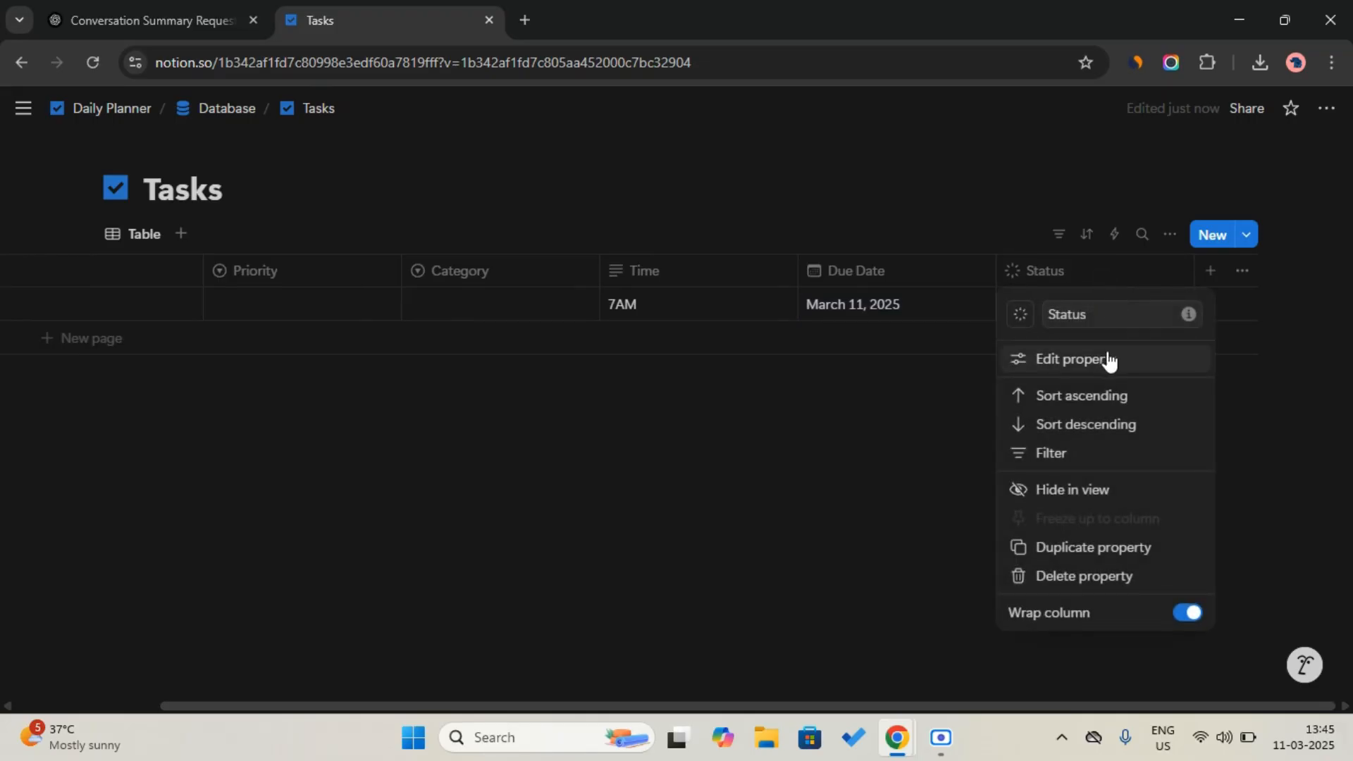
pyautogui.click(1107, 360)
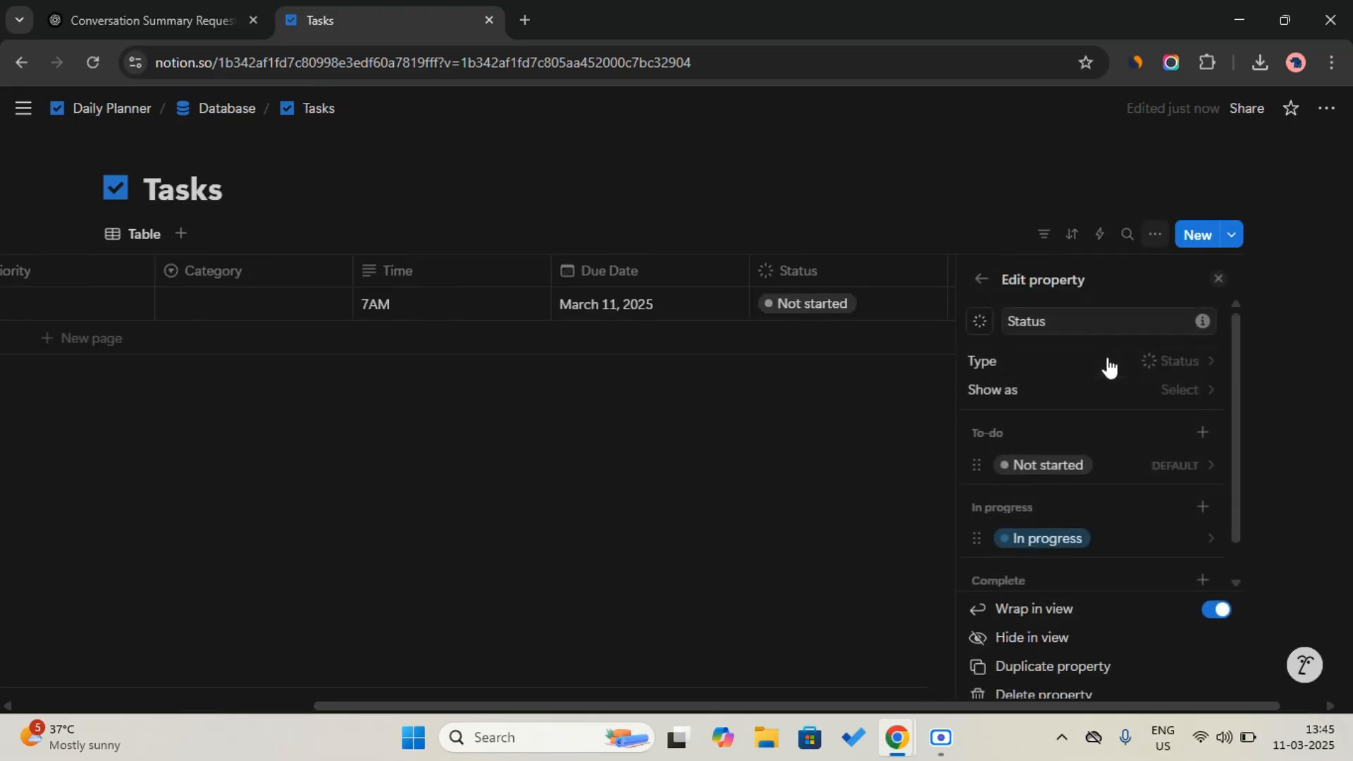
pyautogui.click(1169, 388)
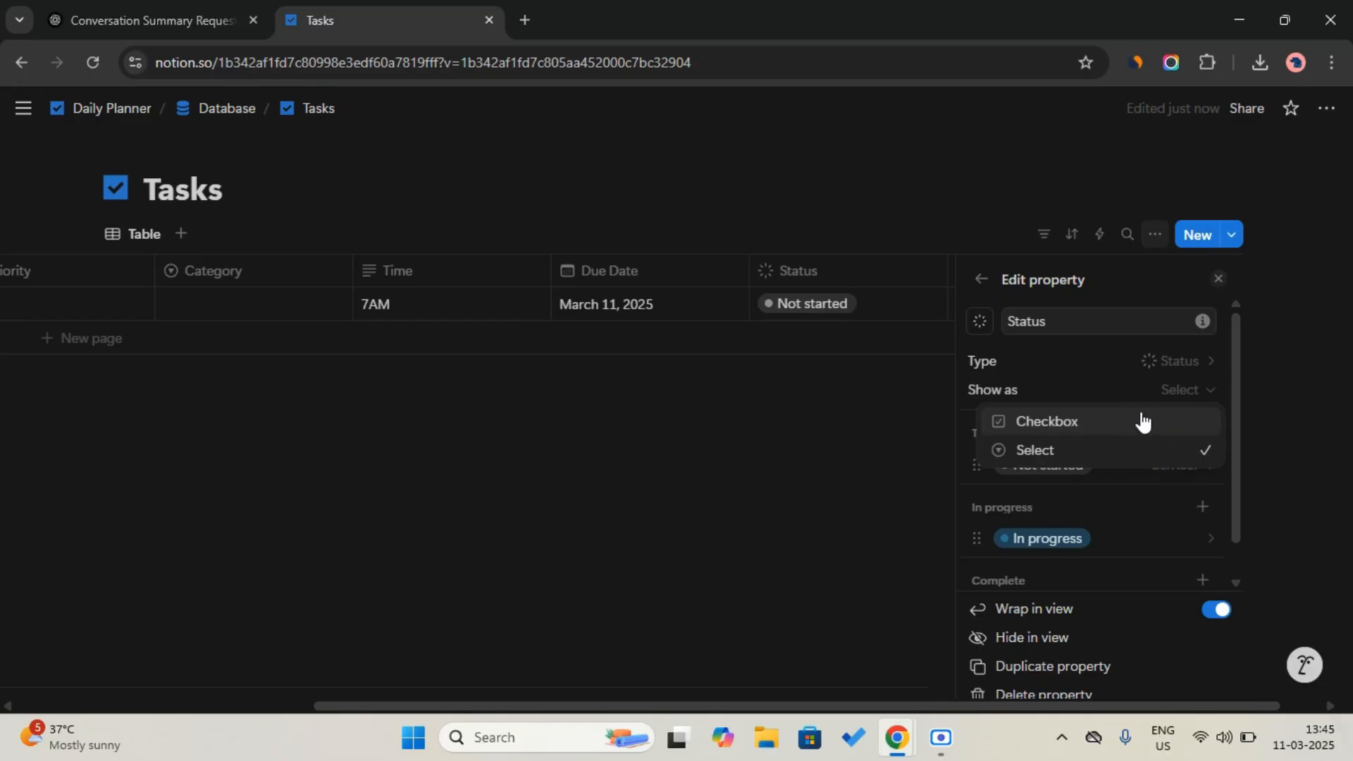
pyautogui.click(1142, 422)
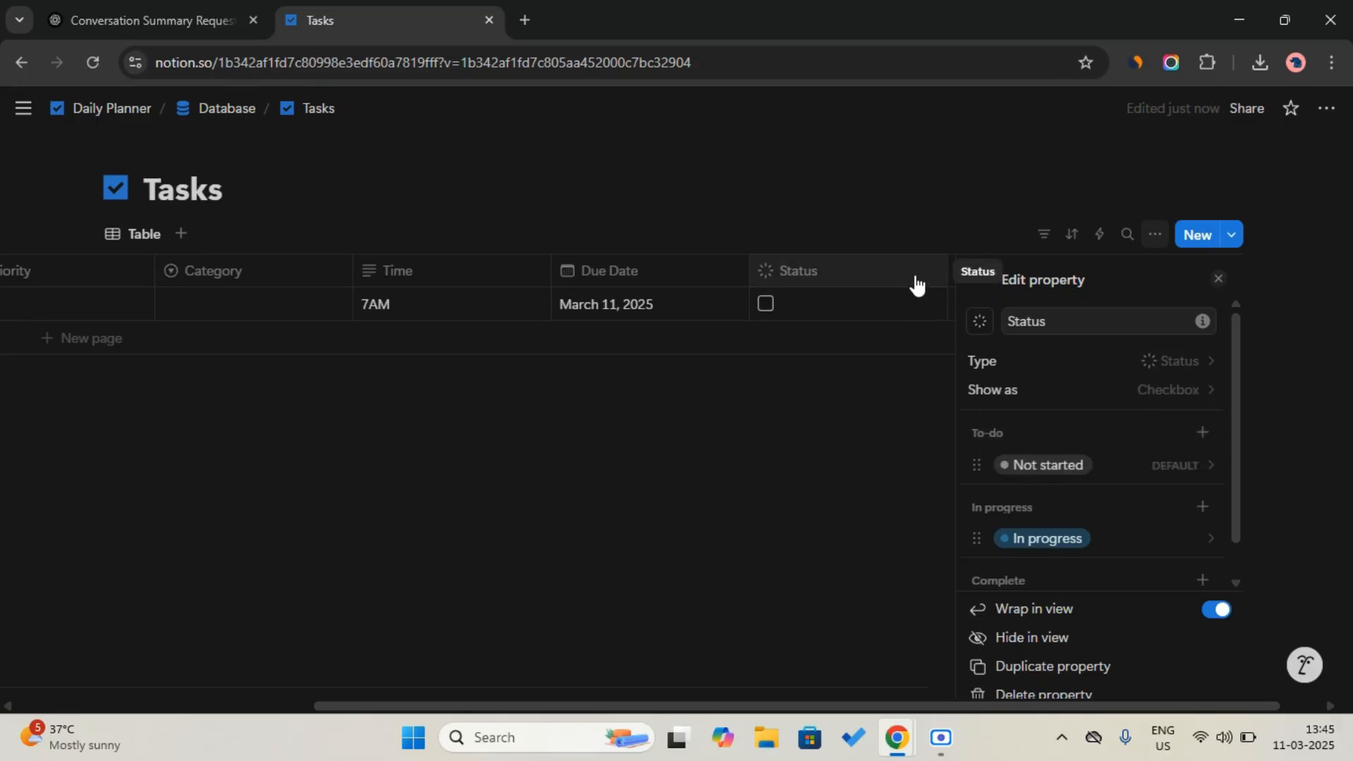
pyautogui.click(1218, 281)
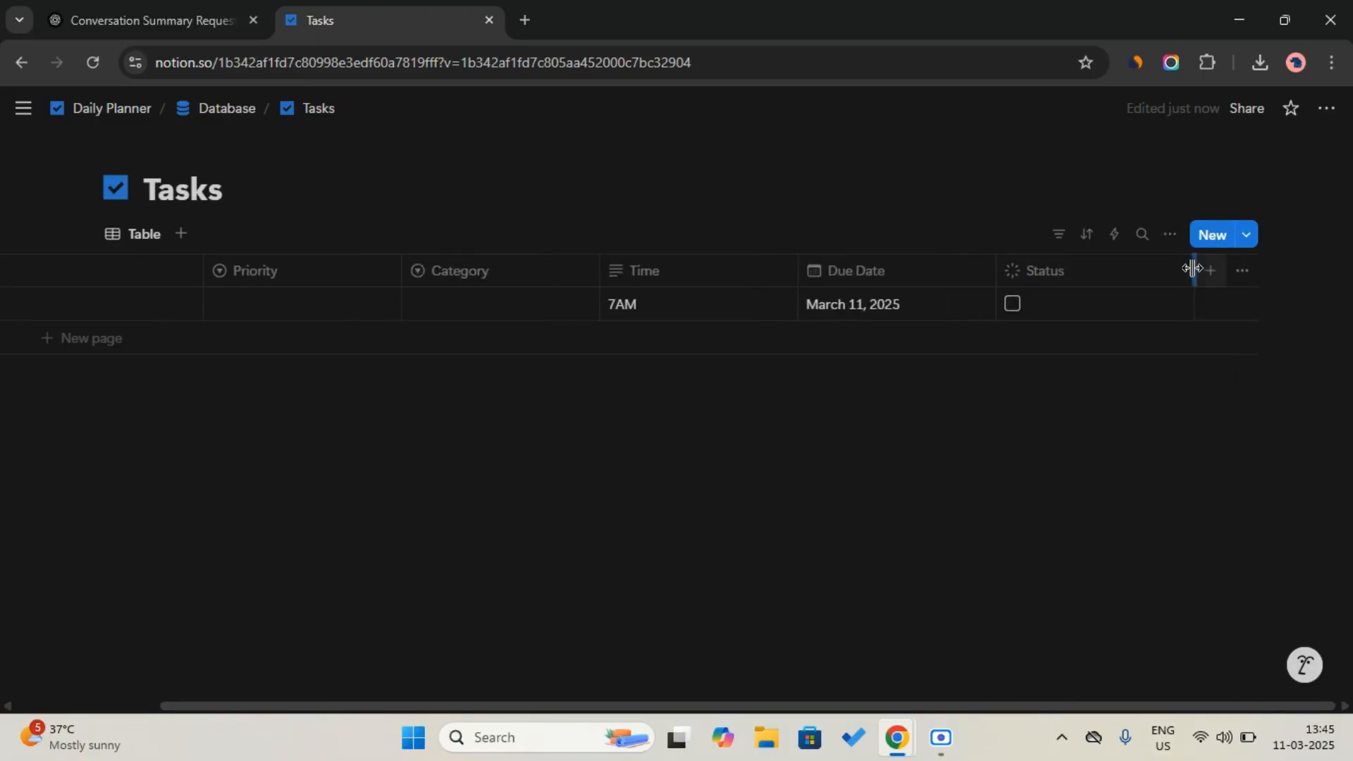
# Step: Shrink the Status column until only its icon and checkbox fit
pyautogui.click(1199, 272)
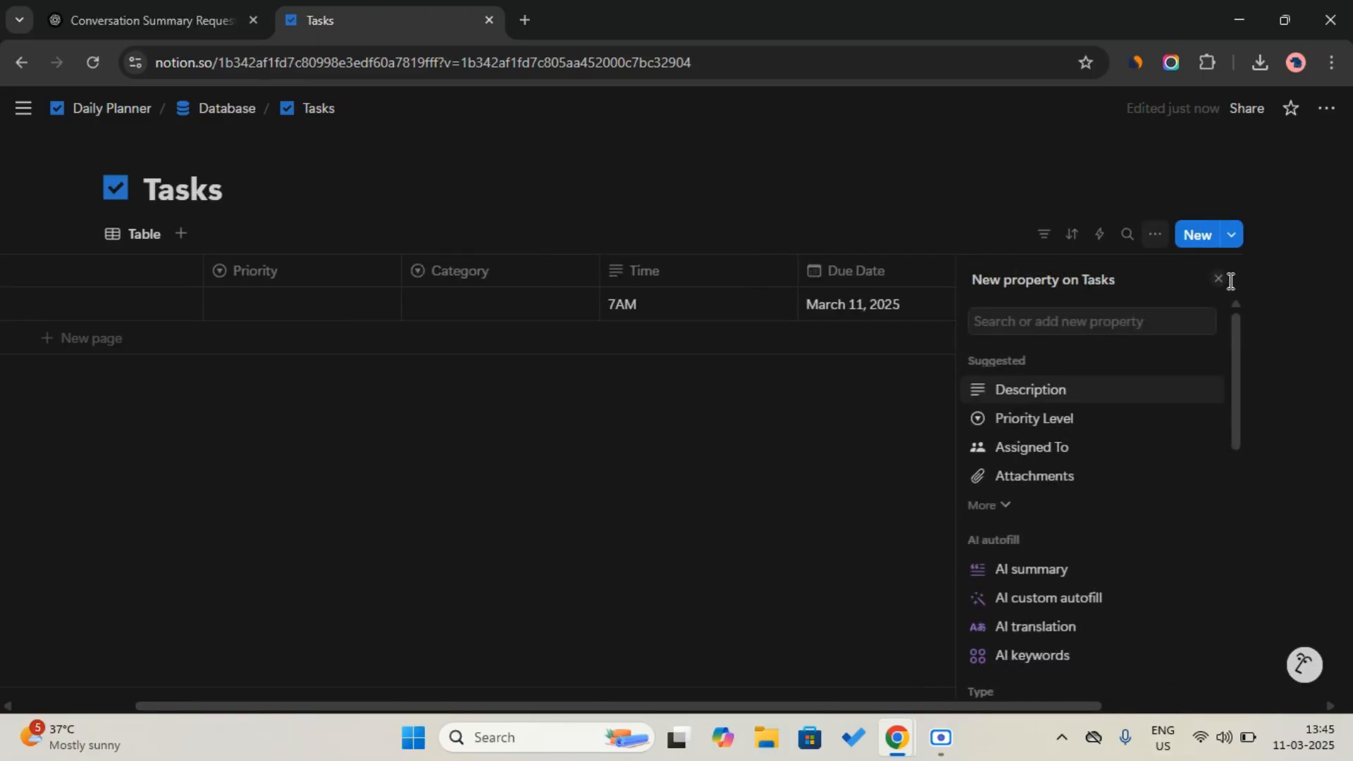
pyautogui.click(1218, 280)
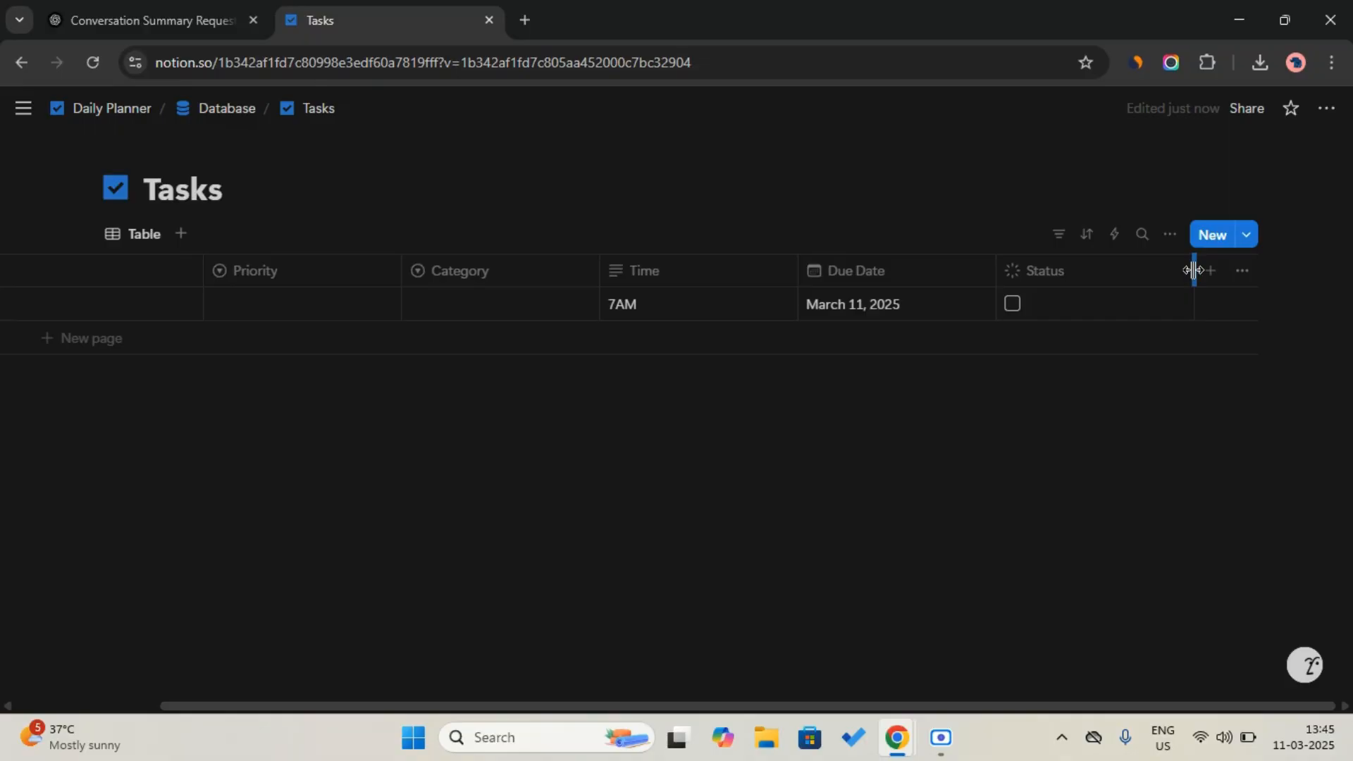
pyautogui.moveTo(1193, 270); pyautogui.dragTo(982, 246)
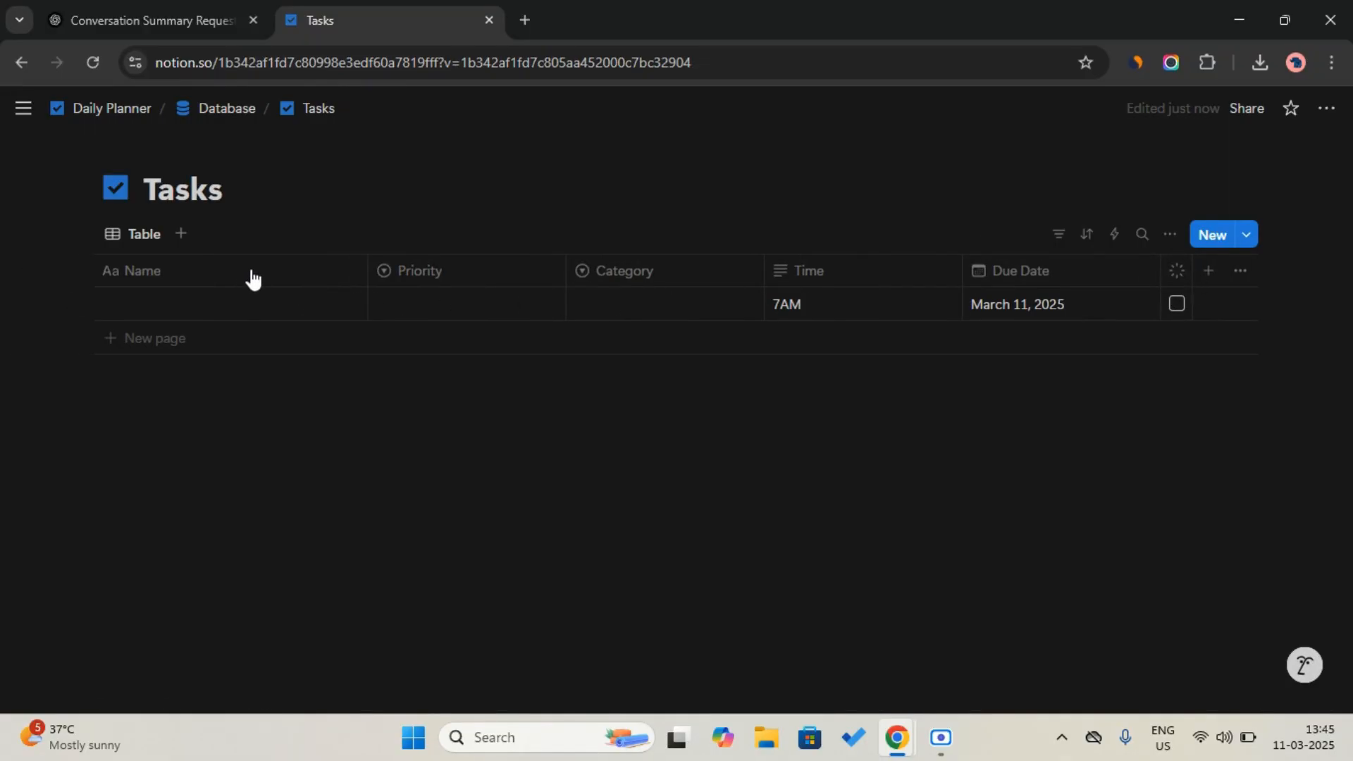
# Step: Rearrange the columns so Status comes first, followed by Time and Due Date, all ahead of Name
pyautogui.moveTo(251, 277); pyautogui.dragTo(232, 275)
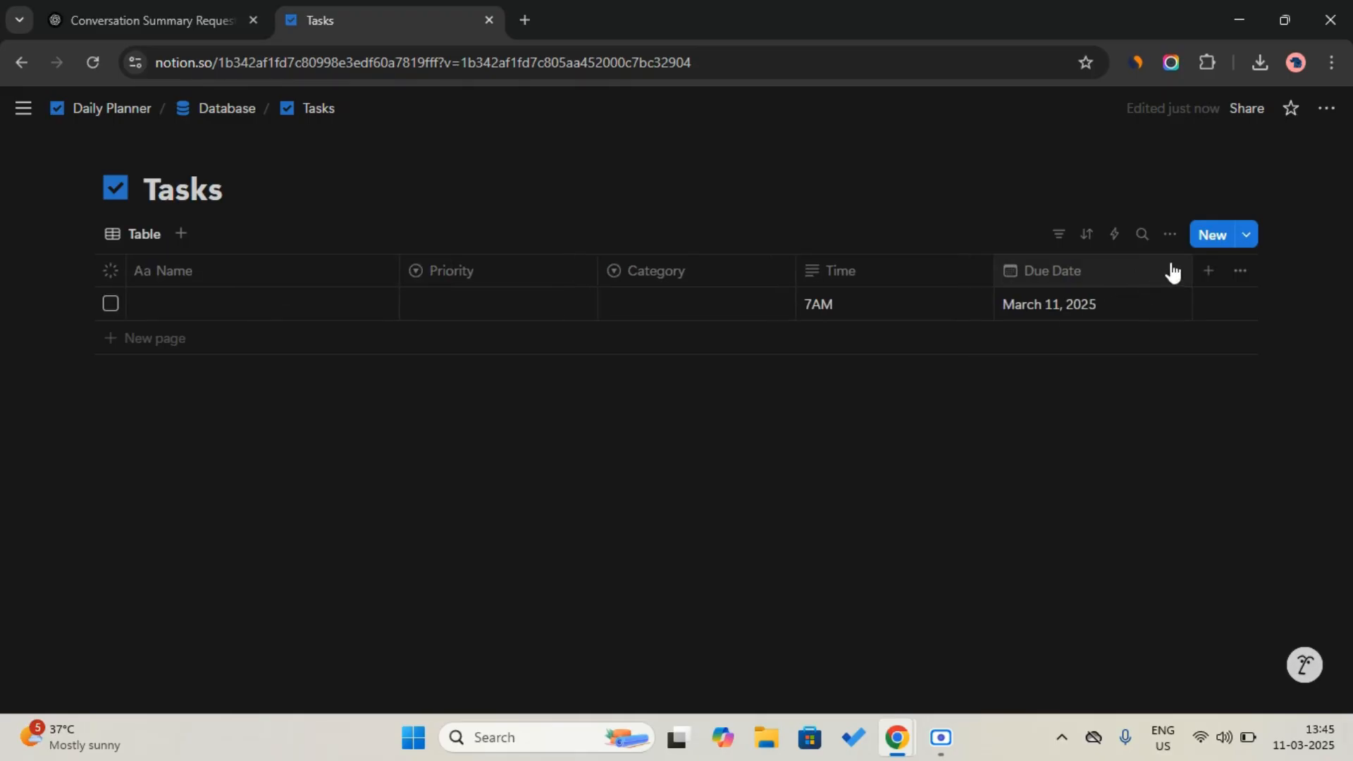
pyautogui.moveTo(1062, 275); pyautogui.dragTo(302, 275)
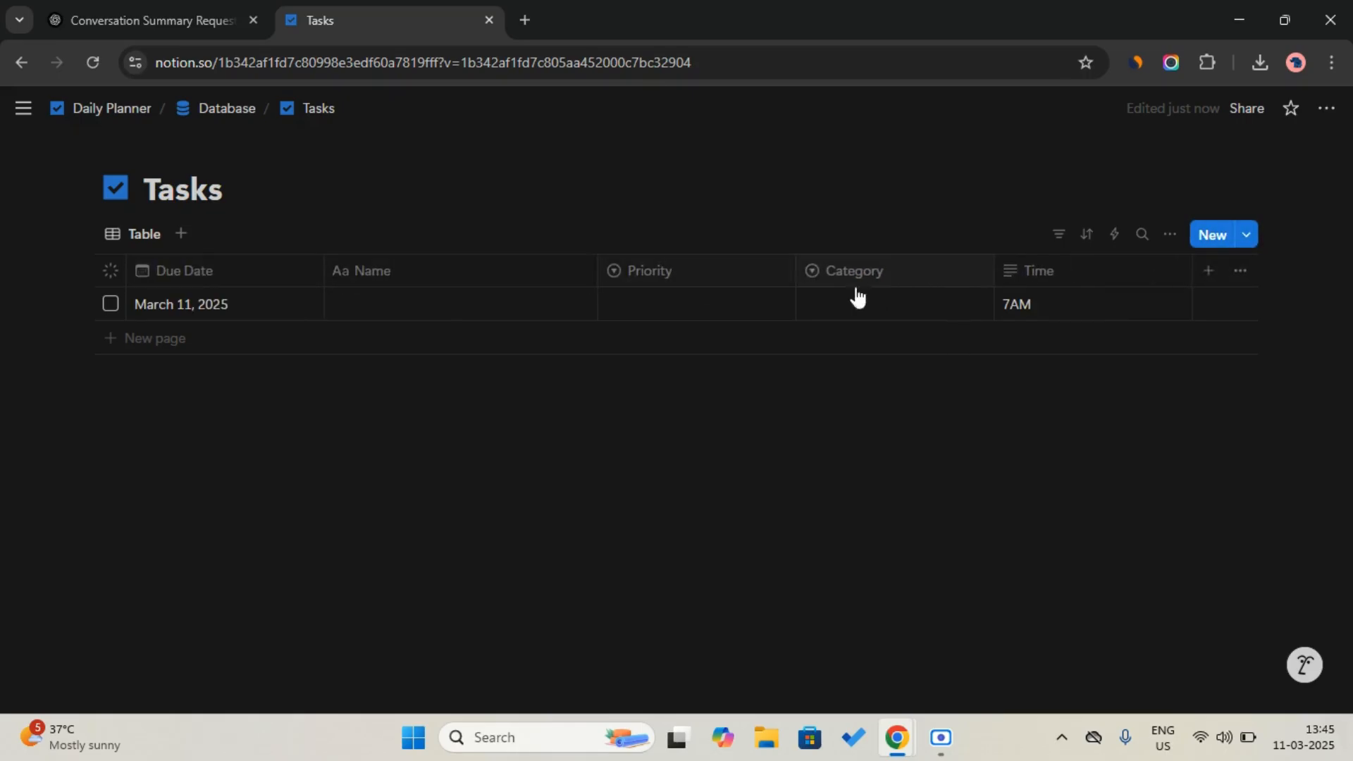
pyautogui.moveTo(1059, 280); pyautogui.dragTo(287, 269)
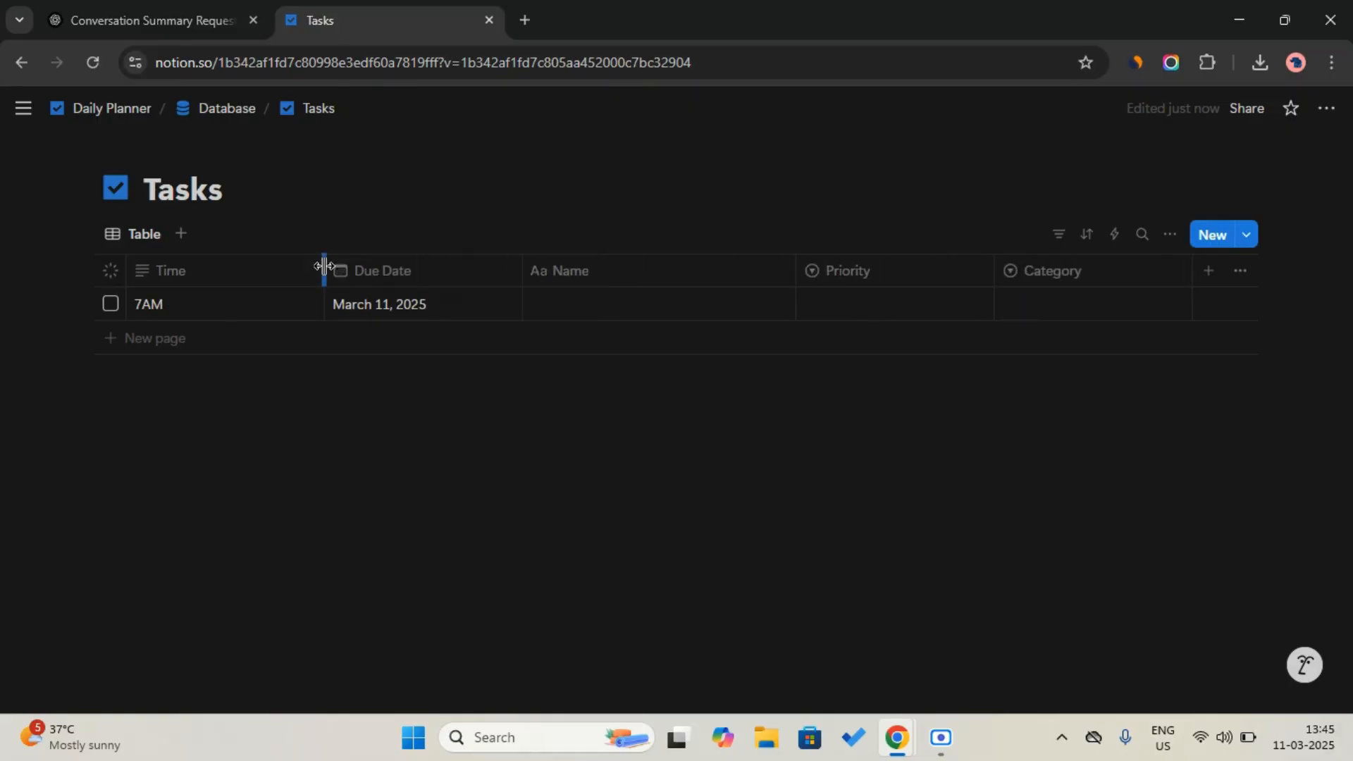
# Step: Narrow the Time and Due Date columns to fit their contents and widen the Name column
pyautogui.moveTo(324, 265); pyautogui.dragTo(212, 247)
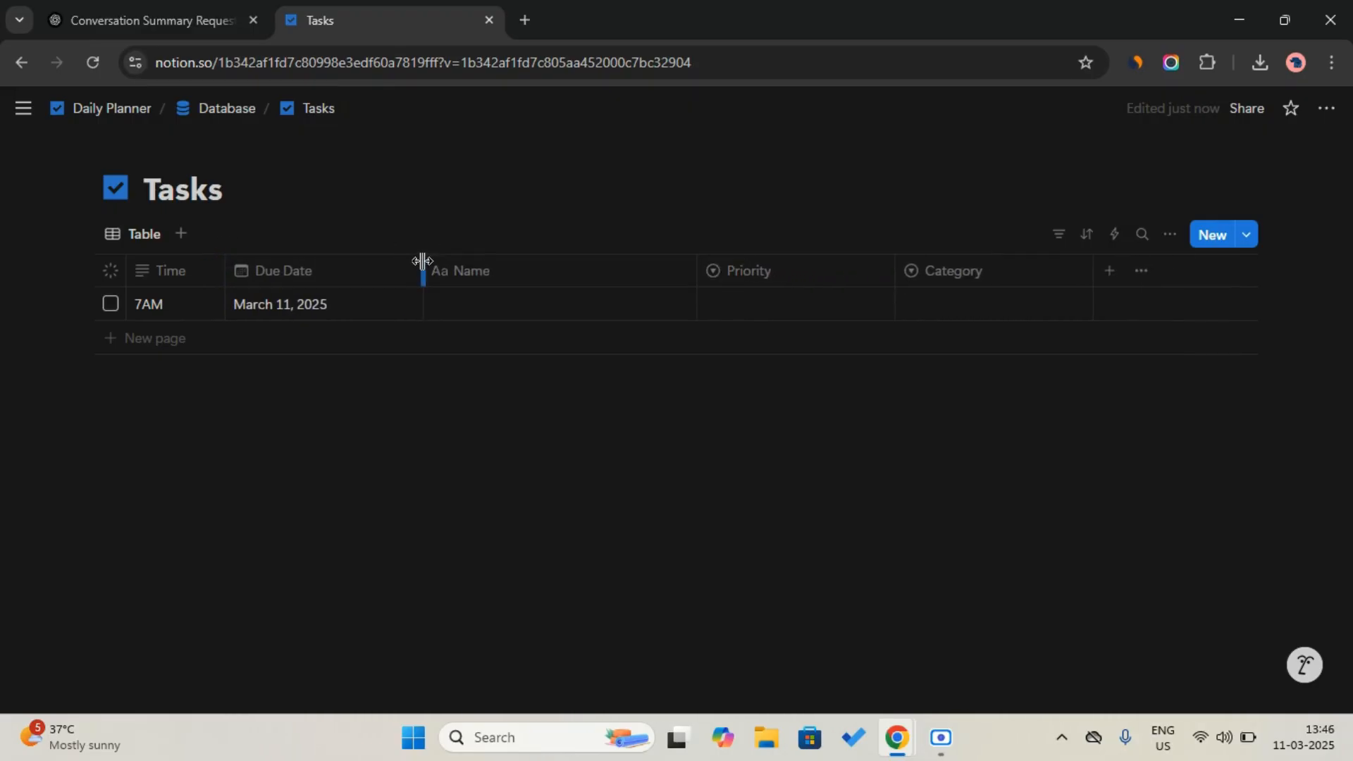
pyautogui.moveTo(423, 259); pyautogui.dragTo(341, 265)
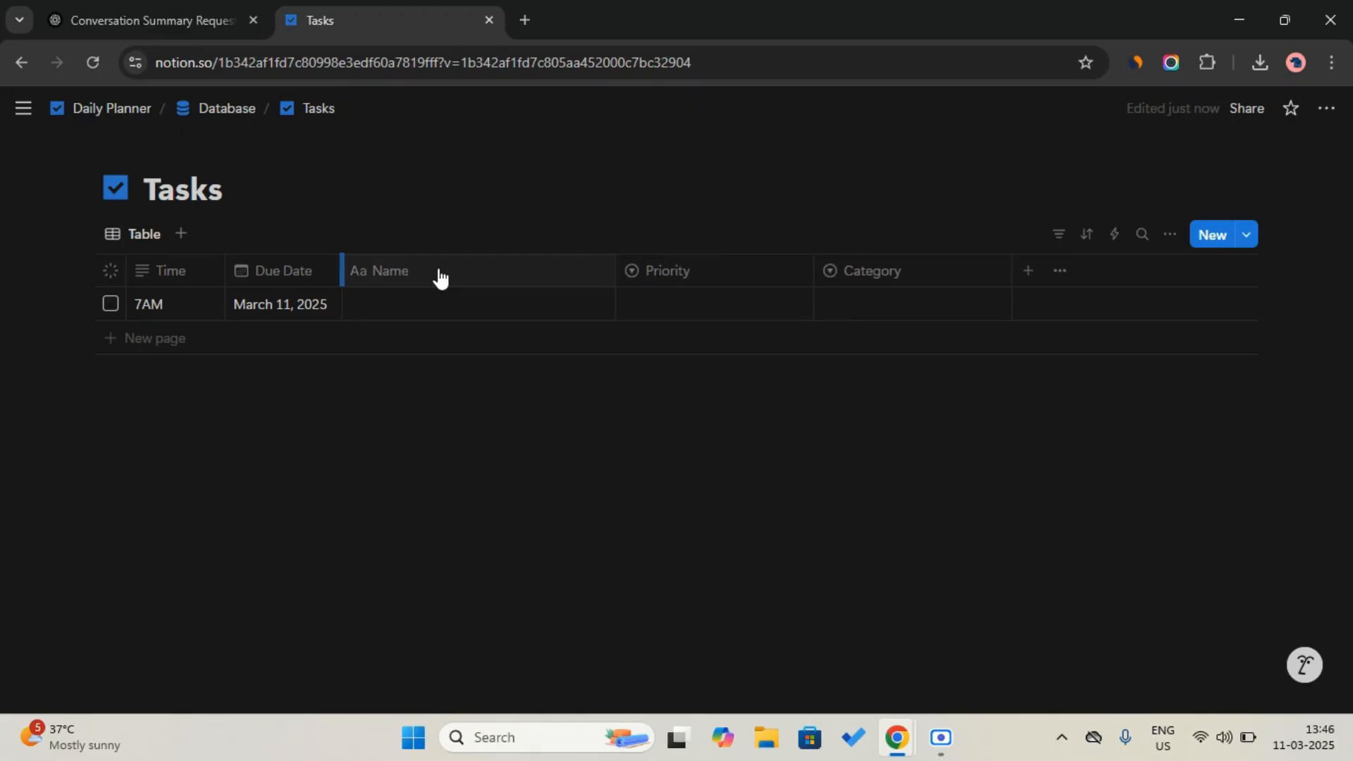
pyautogui.moveTo(615, 270); pyautogui.dragTo(762, 266)
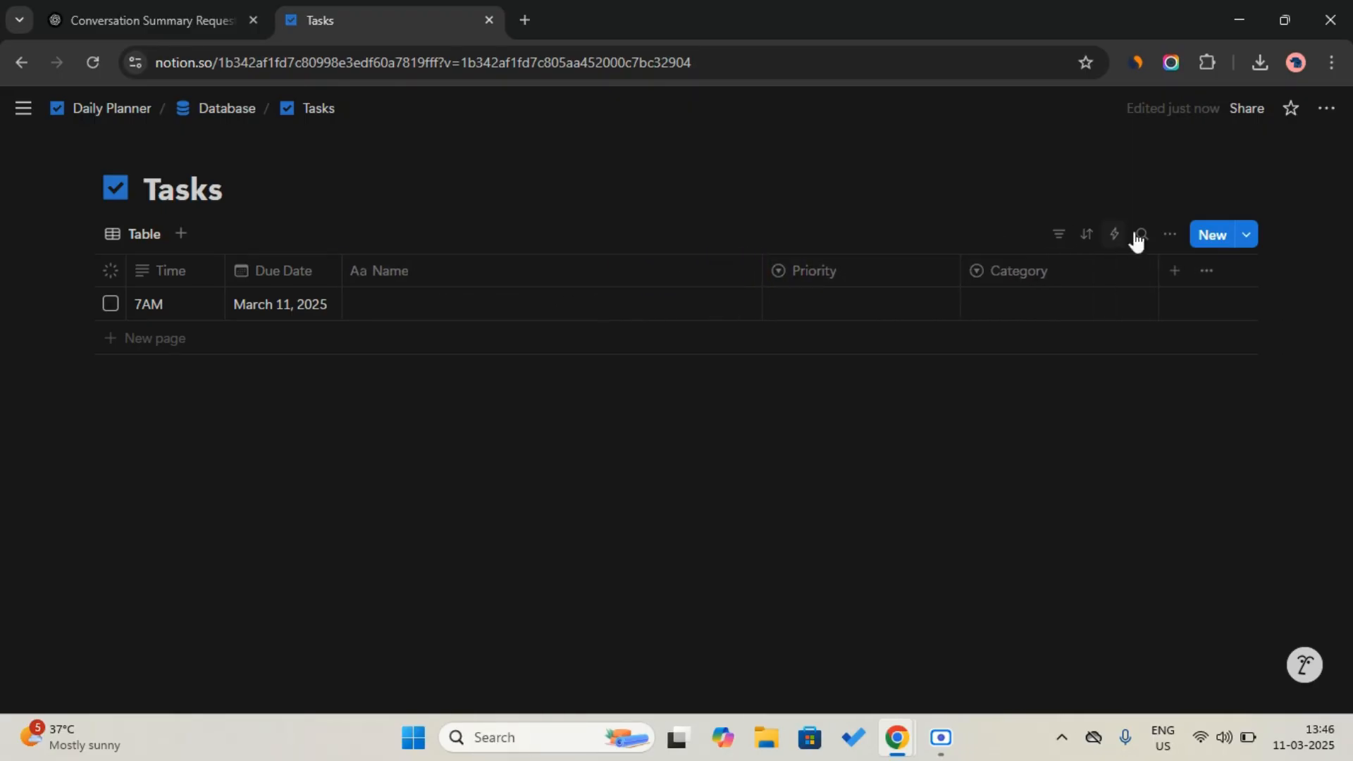
# Step: Create a new template for the Tasks database and title it "New Task"
pyautogui.click(1247, 235)
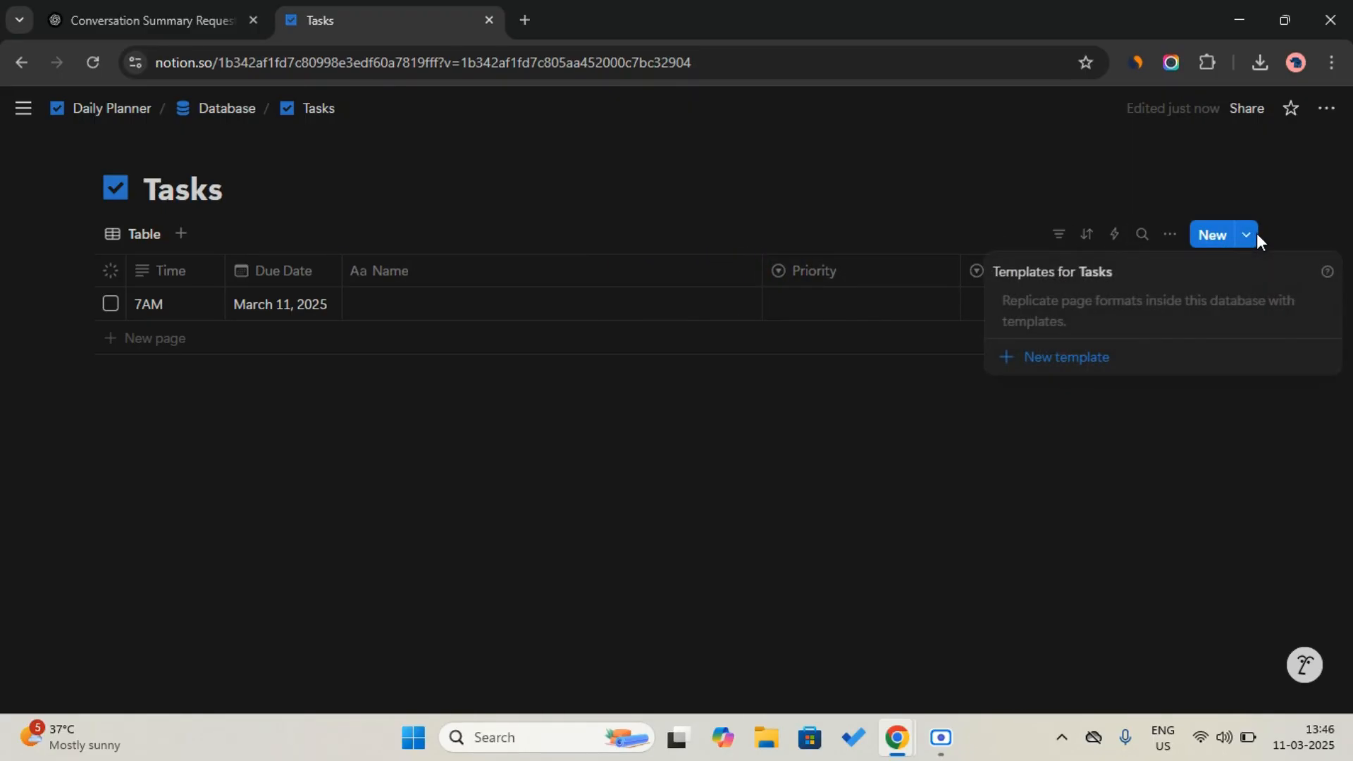
pyautogui.click(1132, 367)
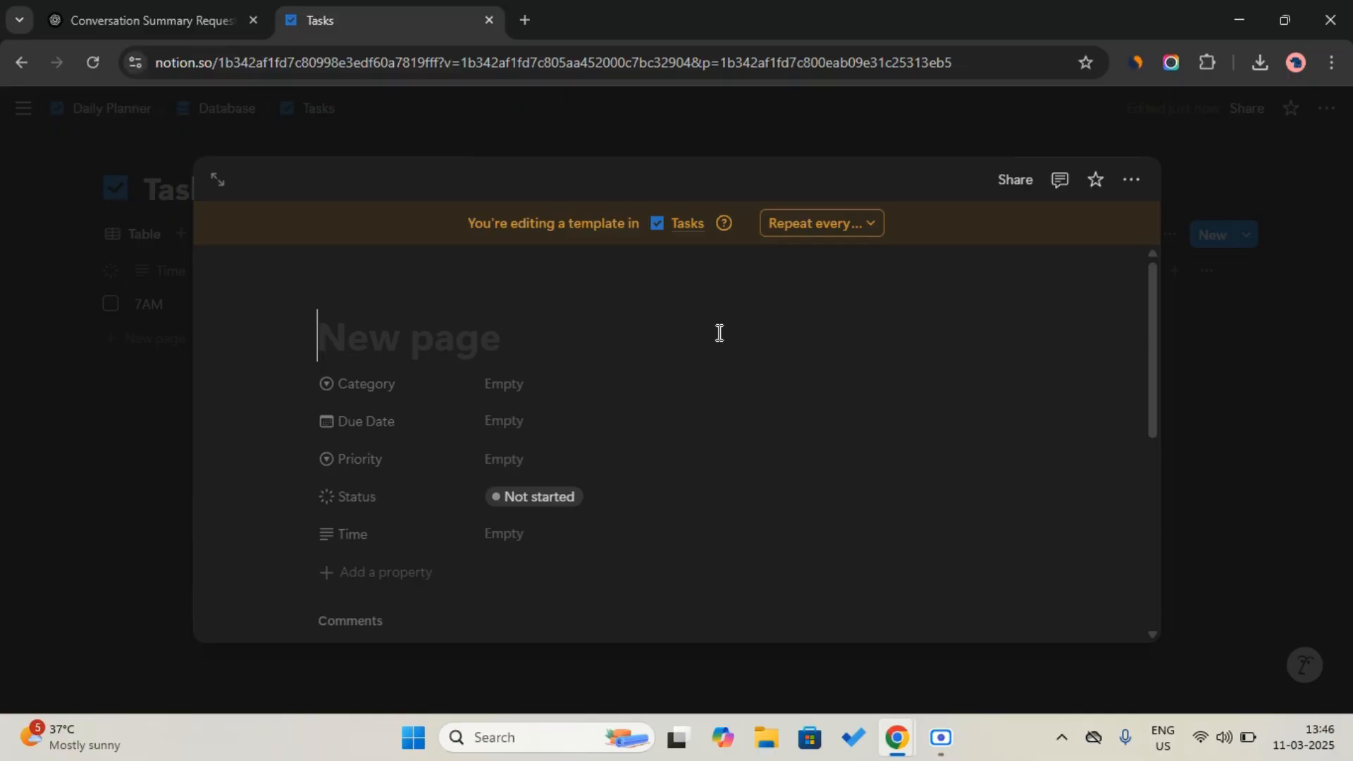
pyautogui.press('capslock')
pyautogui.write('New')
pyautogui.press('capslock')
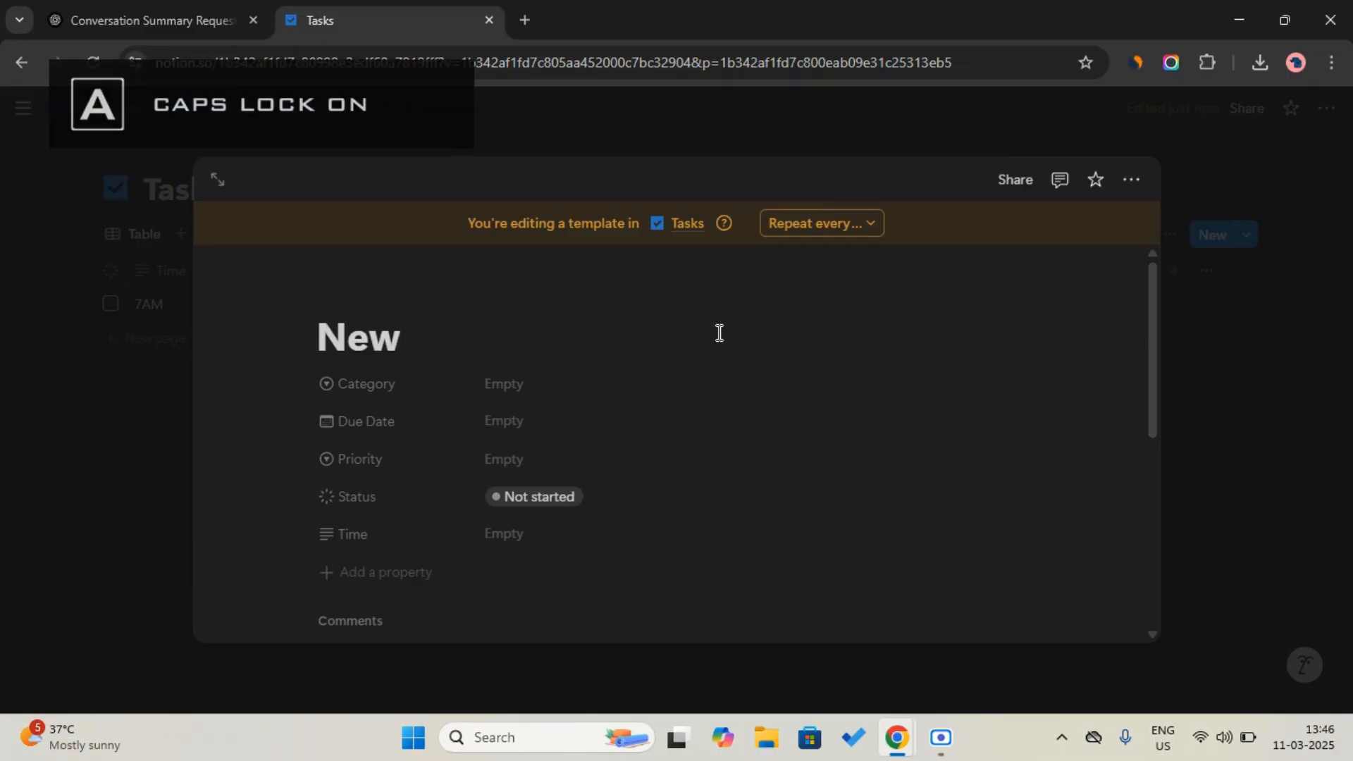
pyautogui.write('T')
pyautogui.press('capslock')
pyautogui.write('ask')
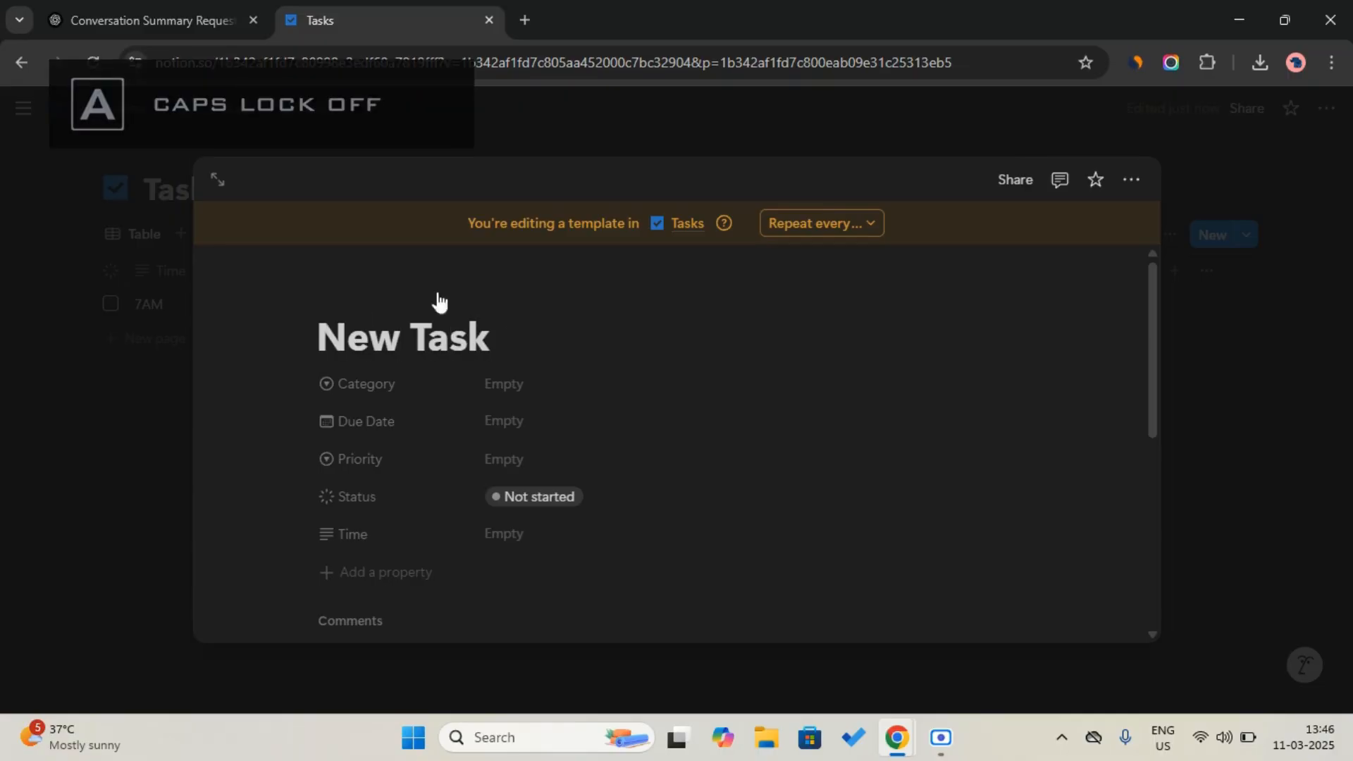
# Step: Give the New Task template a light grey checkbox icon from the built-in icon set
pyautogui.click(332, 296)
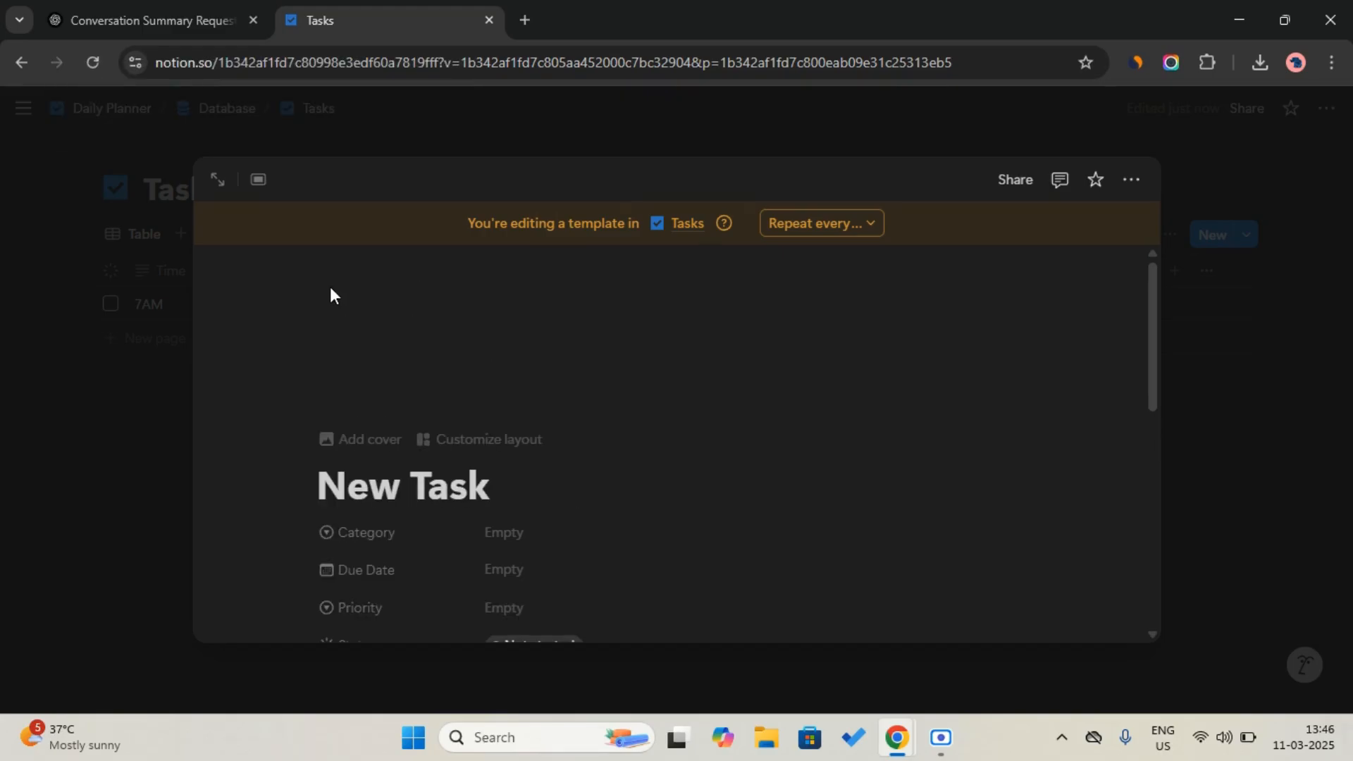
pyautogui.click(331, 289)
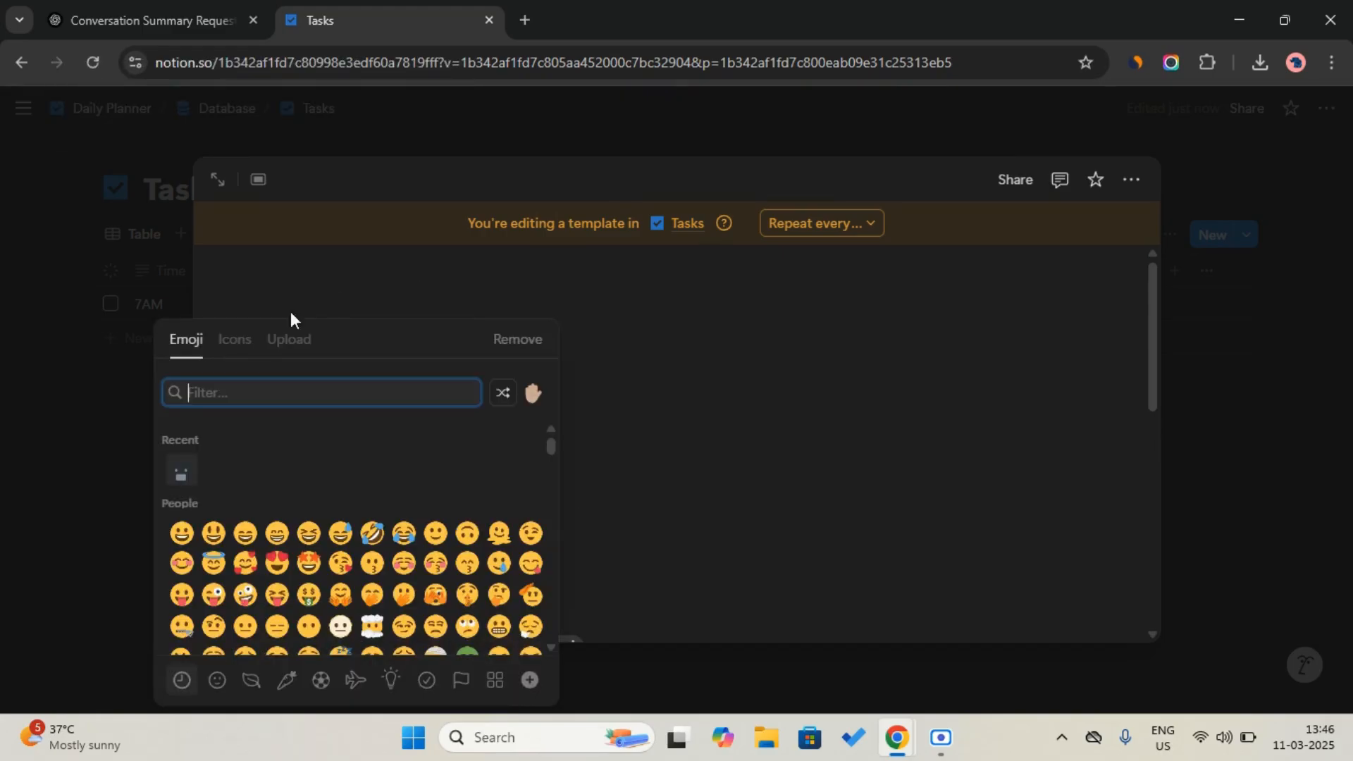
pyautogui.click(233, 344)
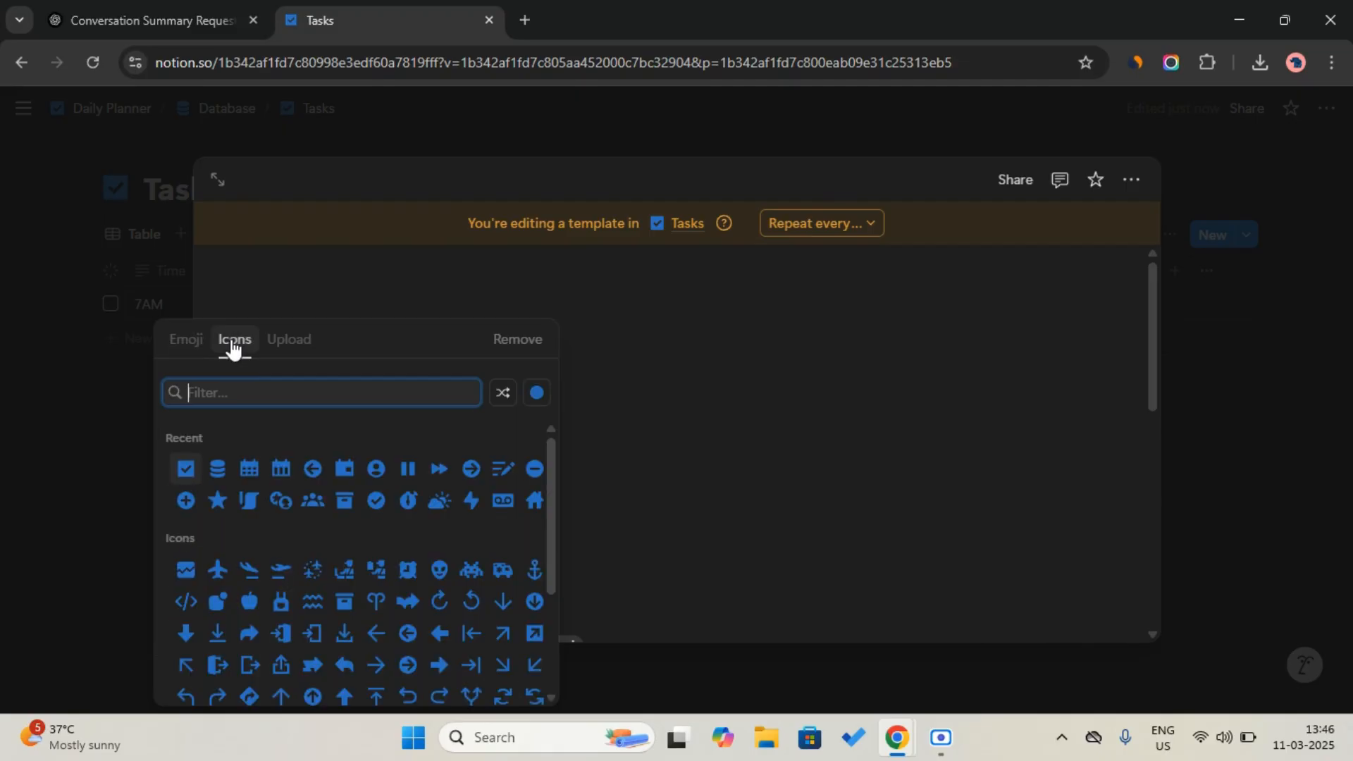
pyautogui.click(539, 398)
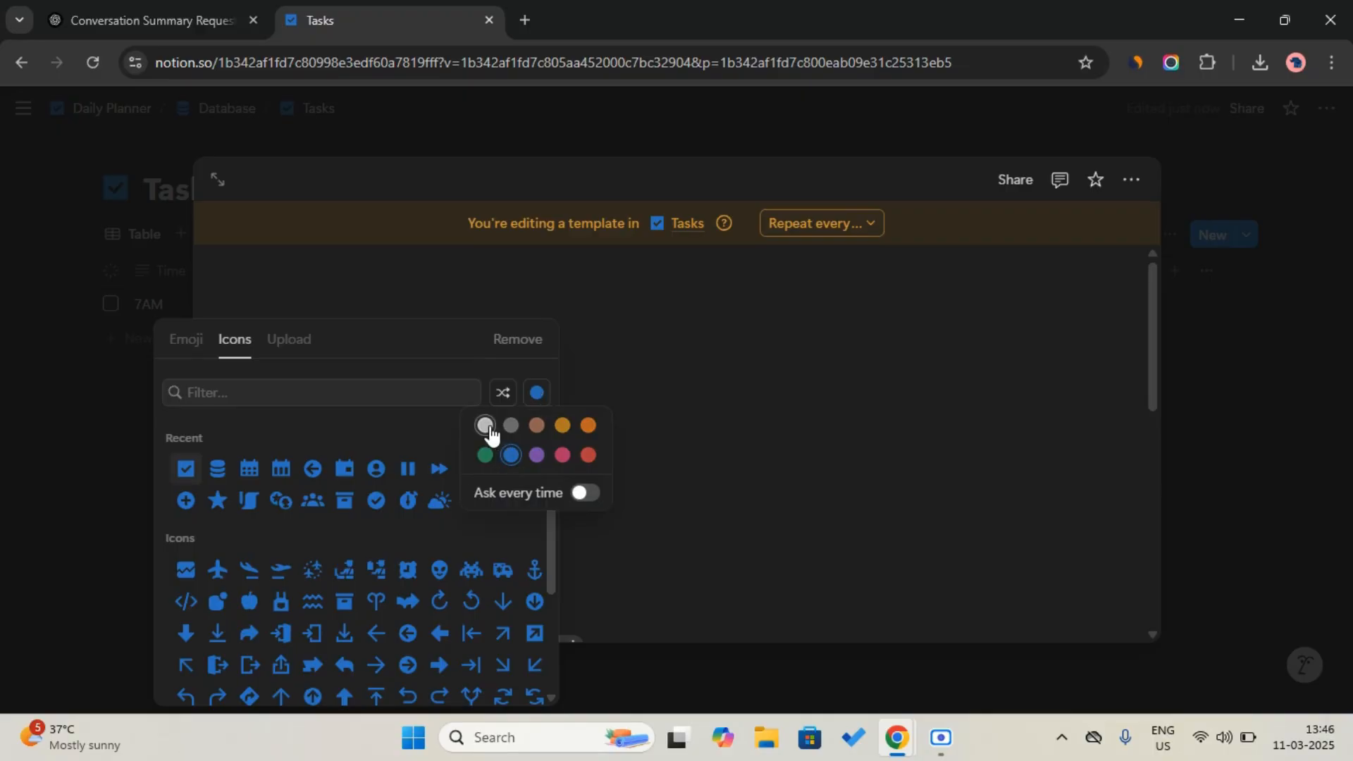
pyautogui.click(486, 426)
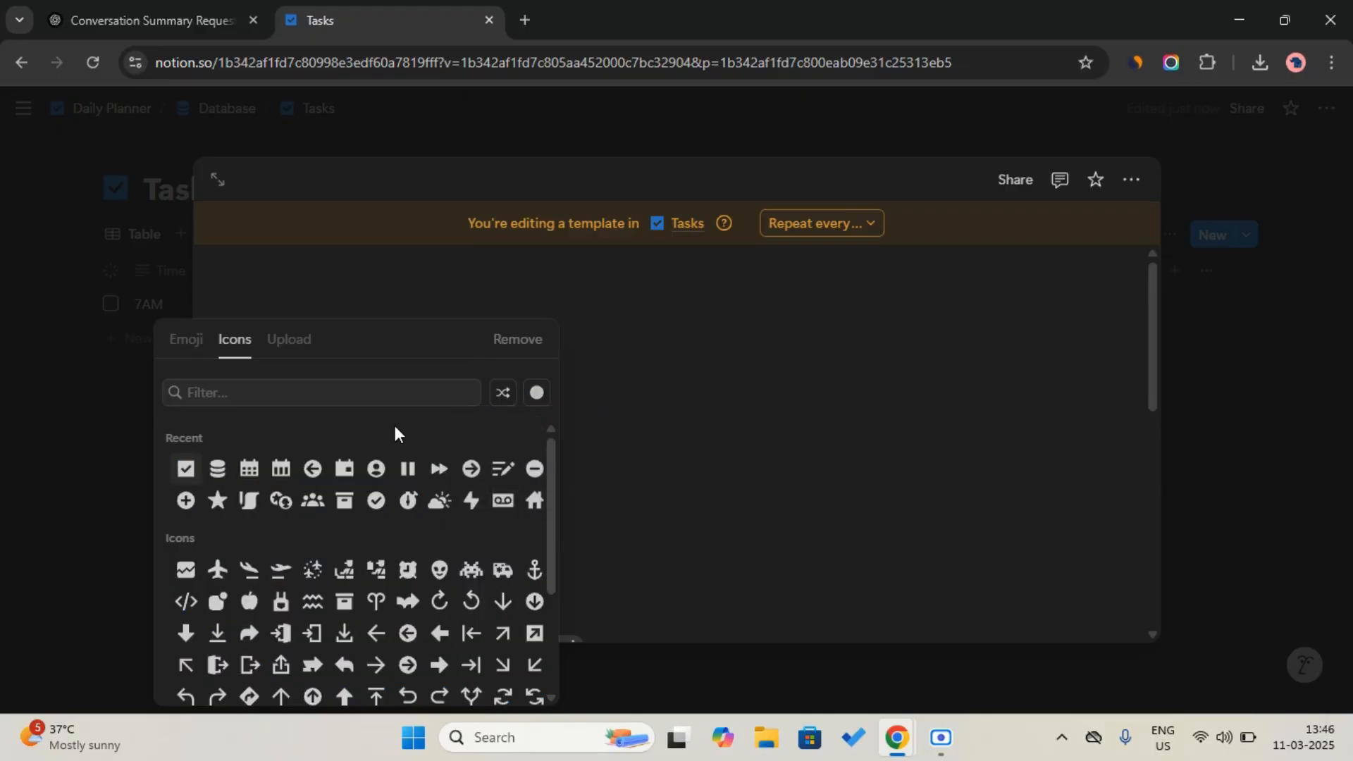
pyautogui.click(185, 469)
# Step: Move the Time property of the New Task template directly below Category, above Due Date
pyautogui.scroll(-3, 235, 483)
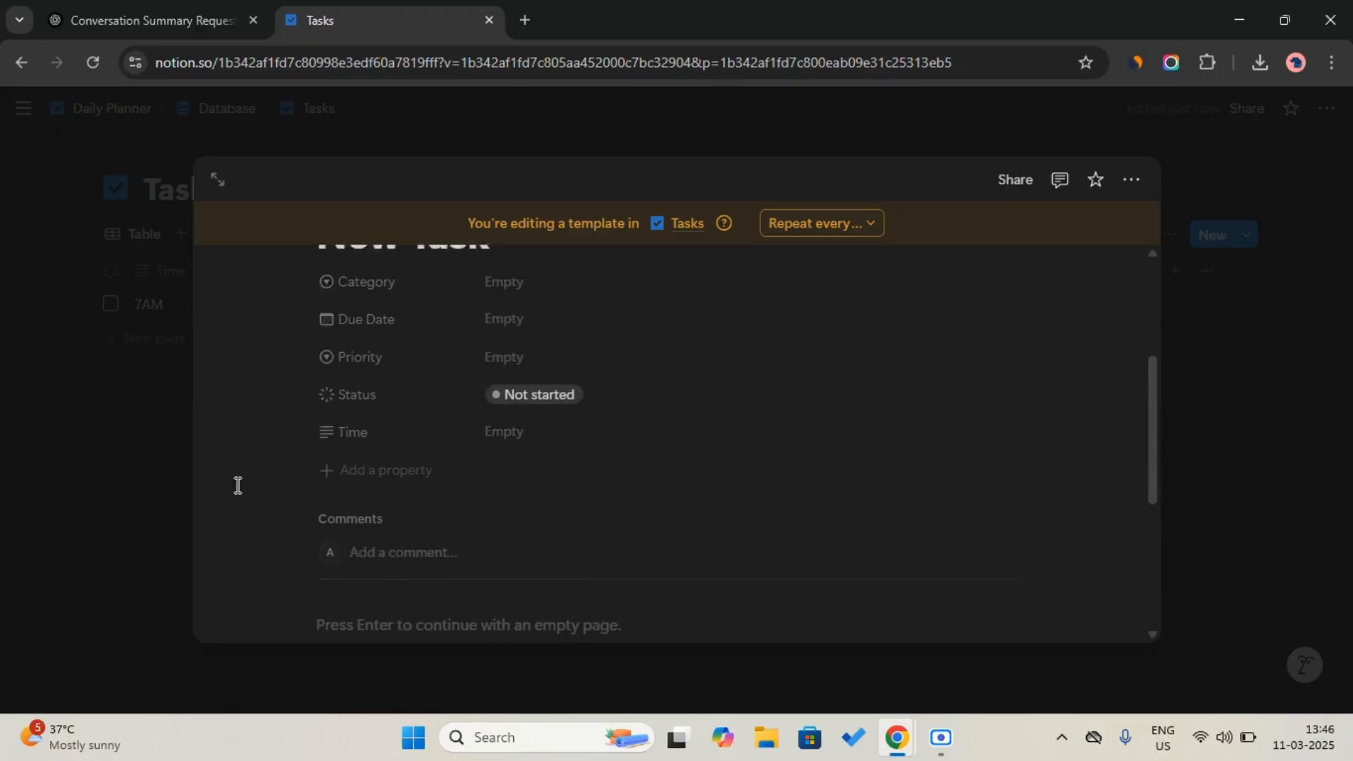
pyautogui.scroll(1, 284, 328)
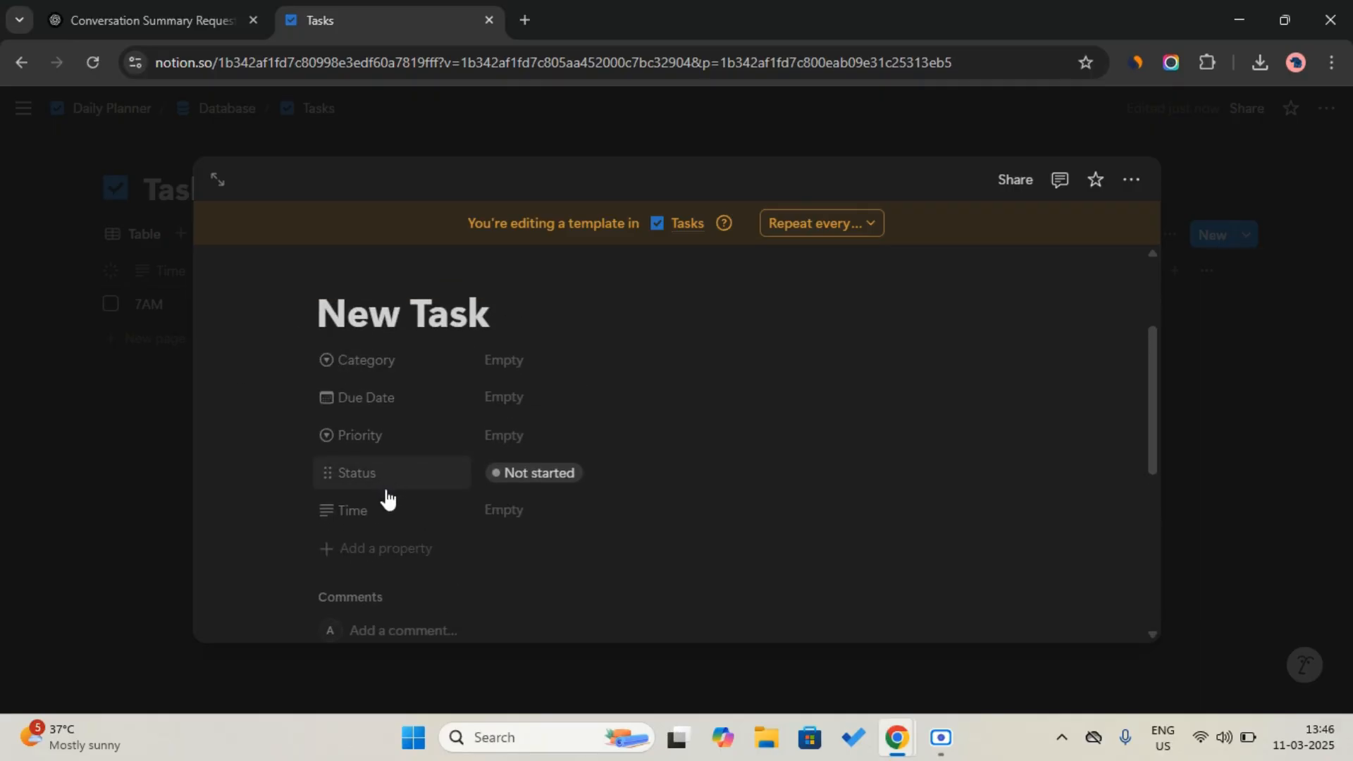
pyautogui.moveTo(375, 522); pyautogui.dragTo(380, 395)
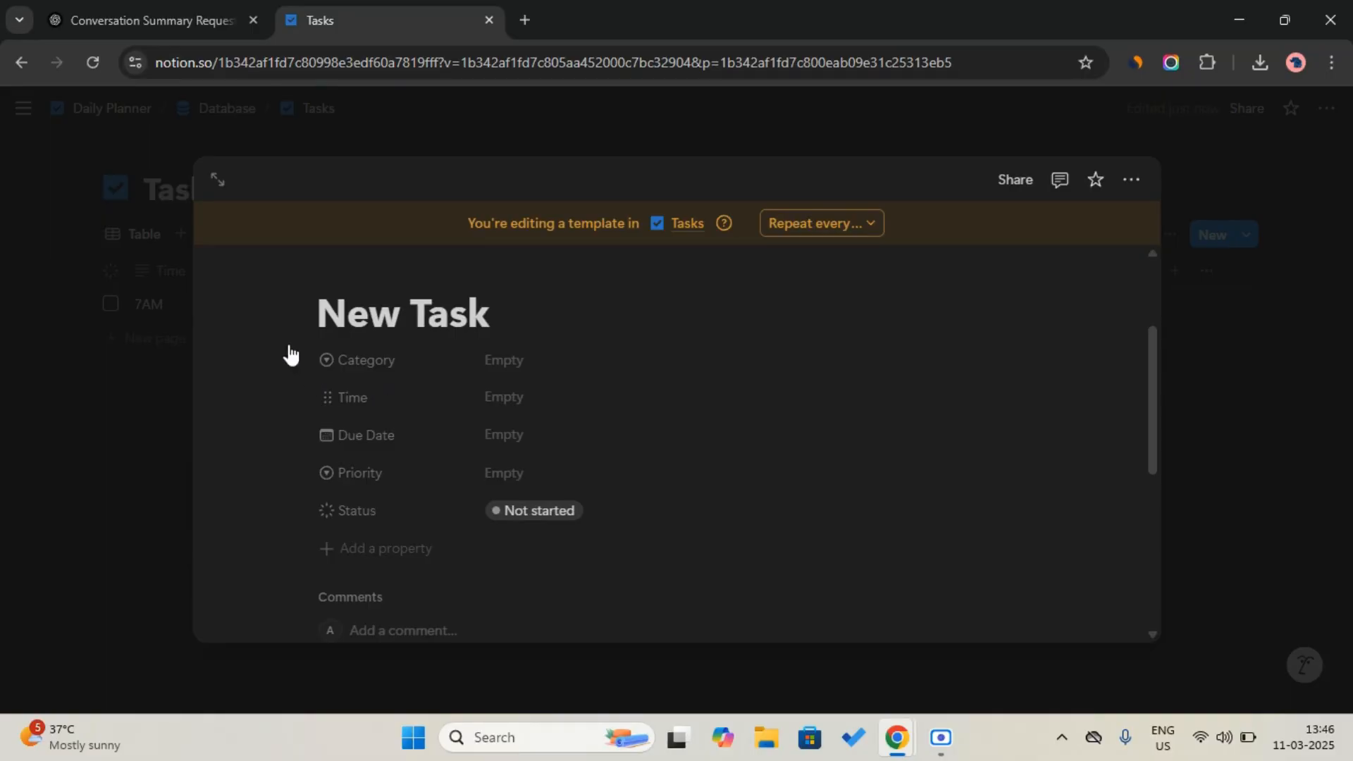
pyautogui.scroll(1, 279, 343)
# Step: Insert an empty image block in the body of the New Task template and close the template
pyautogui.scroll(-5, 279, 342)
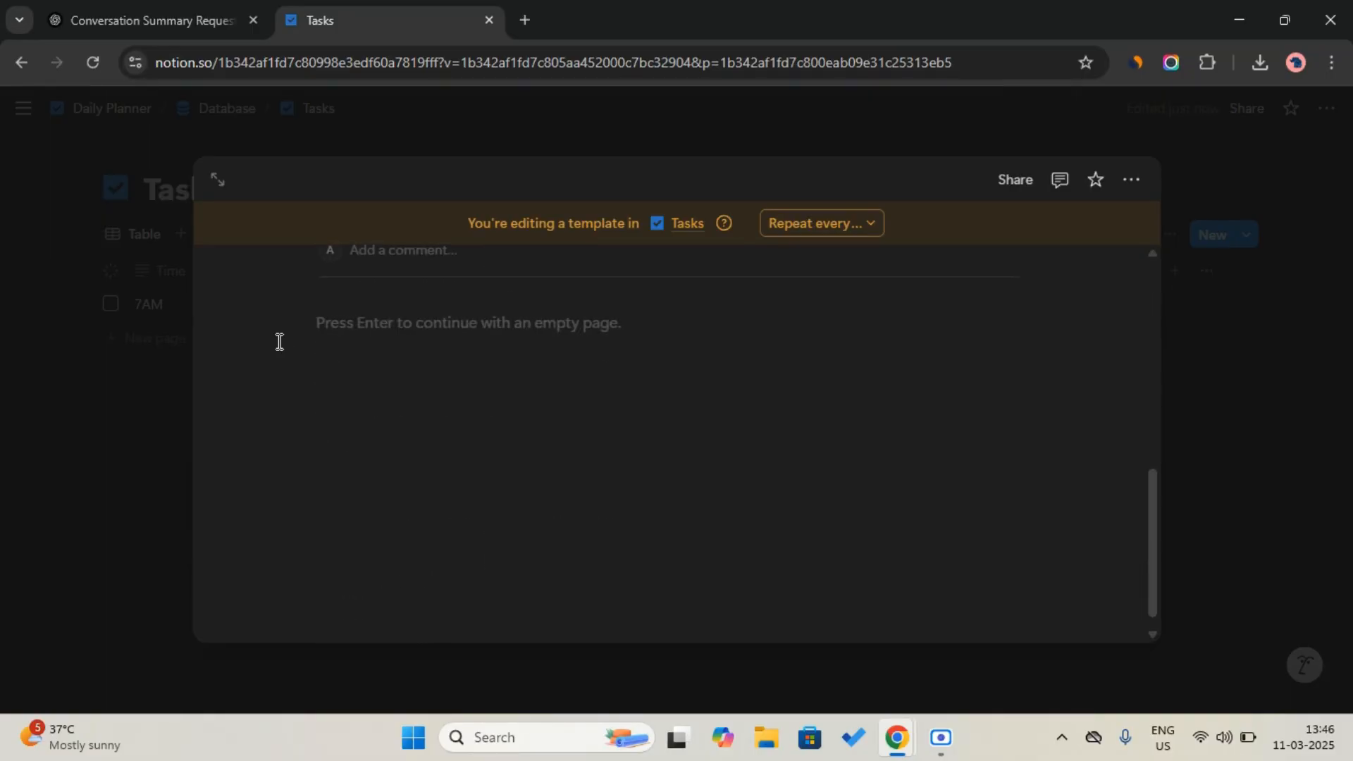
pyautogui.click(371, 358)
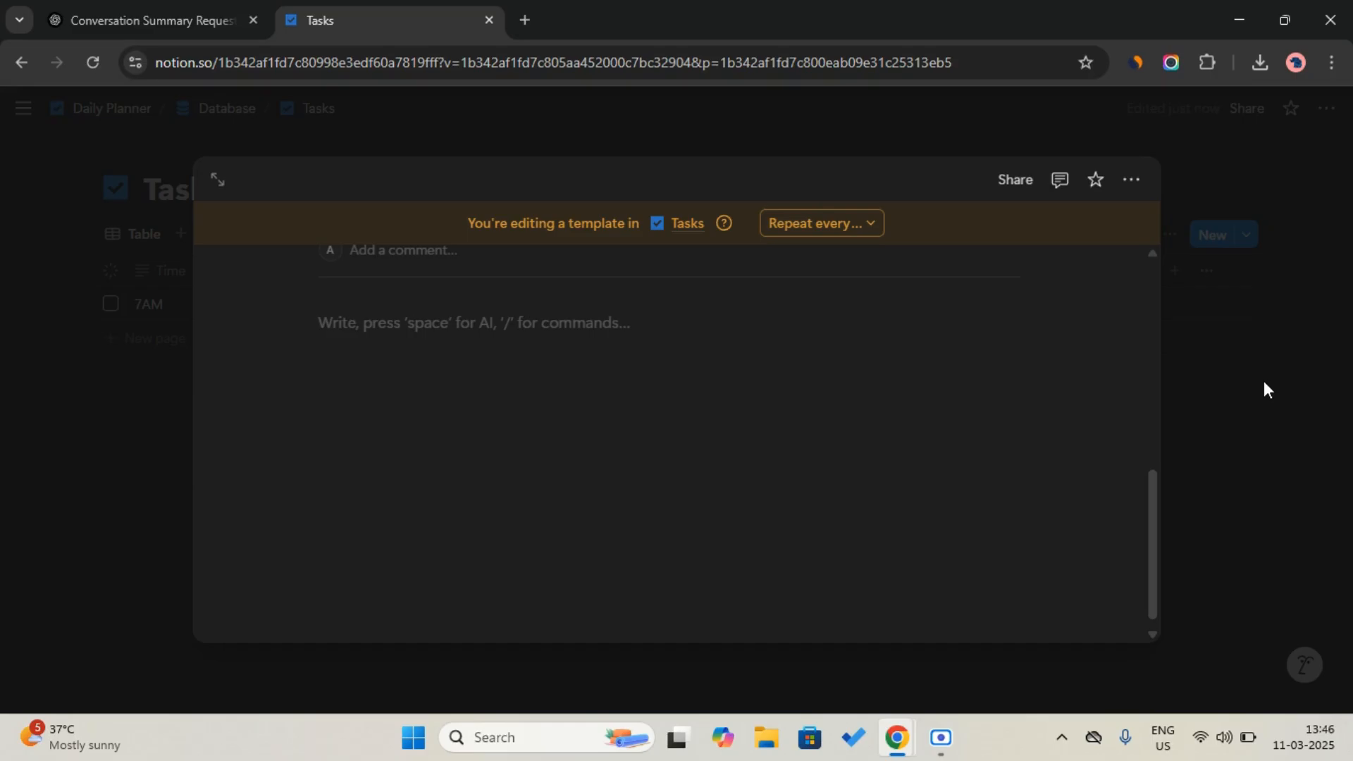
pyautogui.write('/')
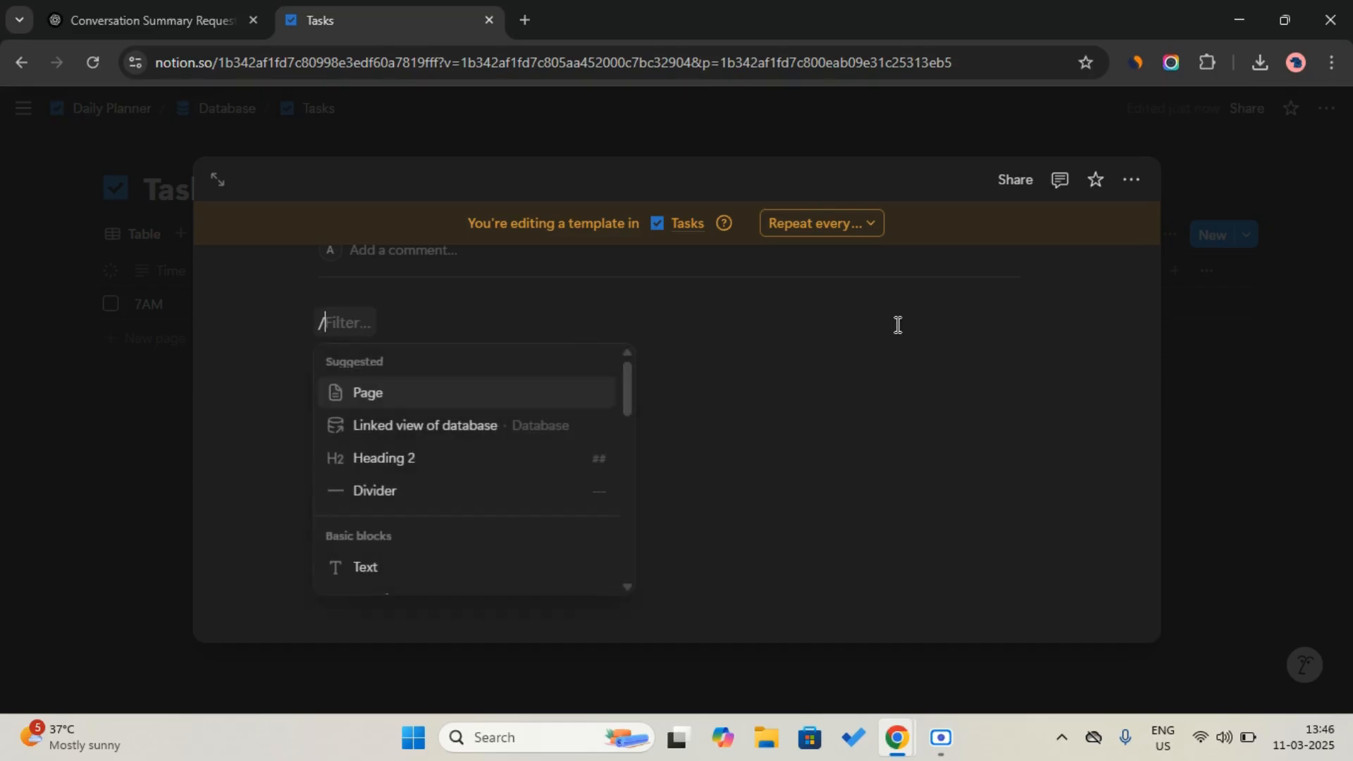
pyautogui.write('im')
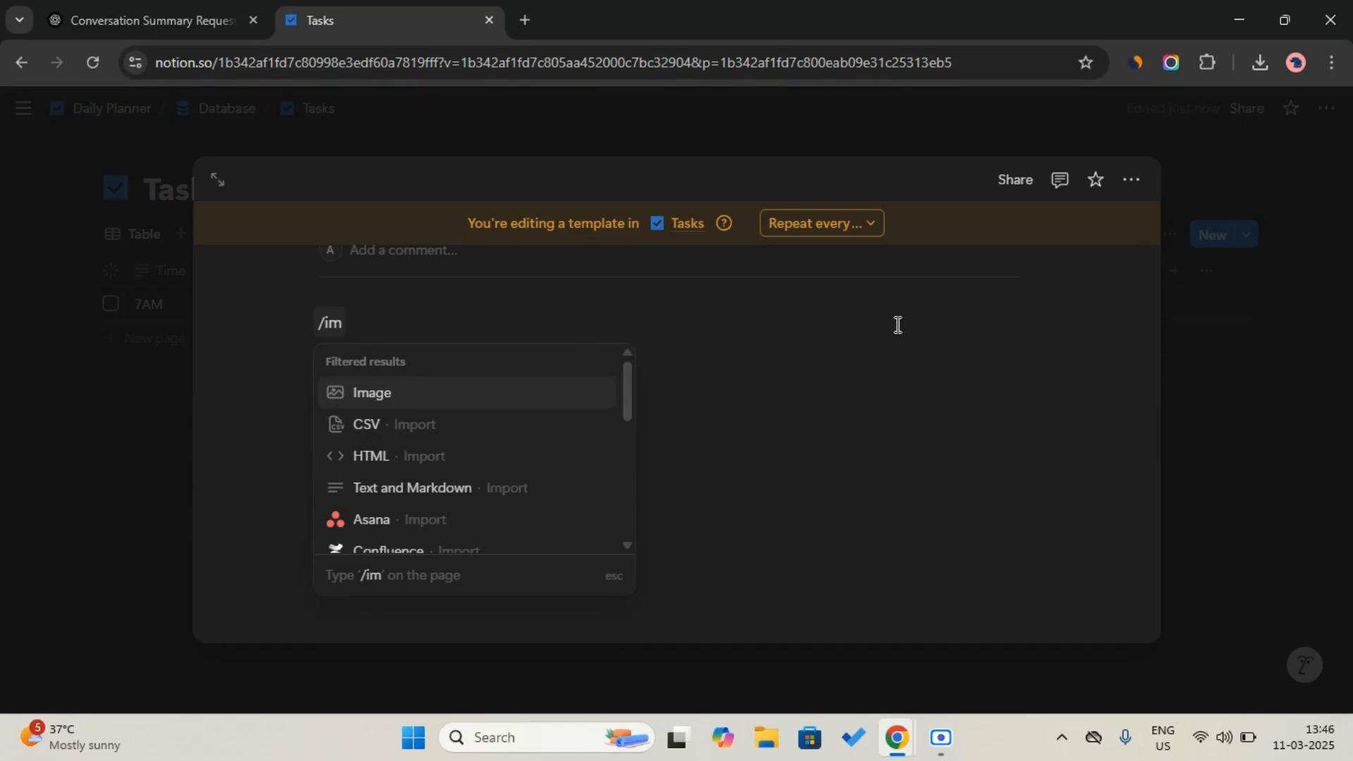
pyautogui.click(459, 392)
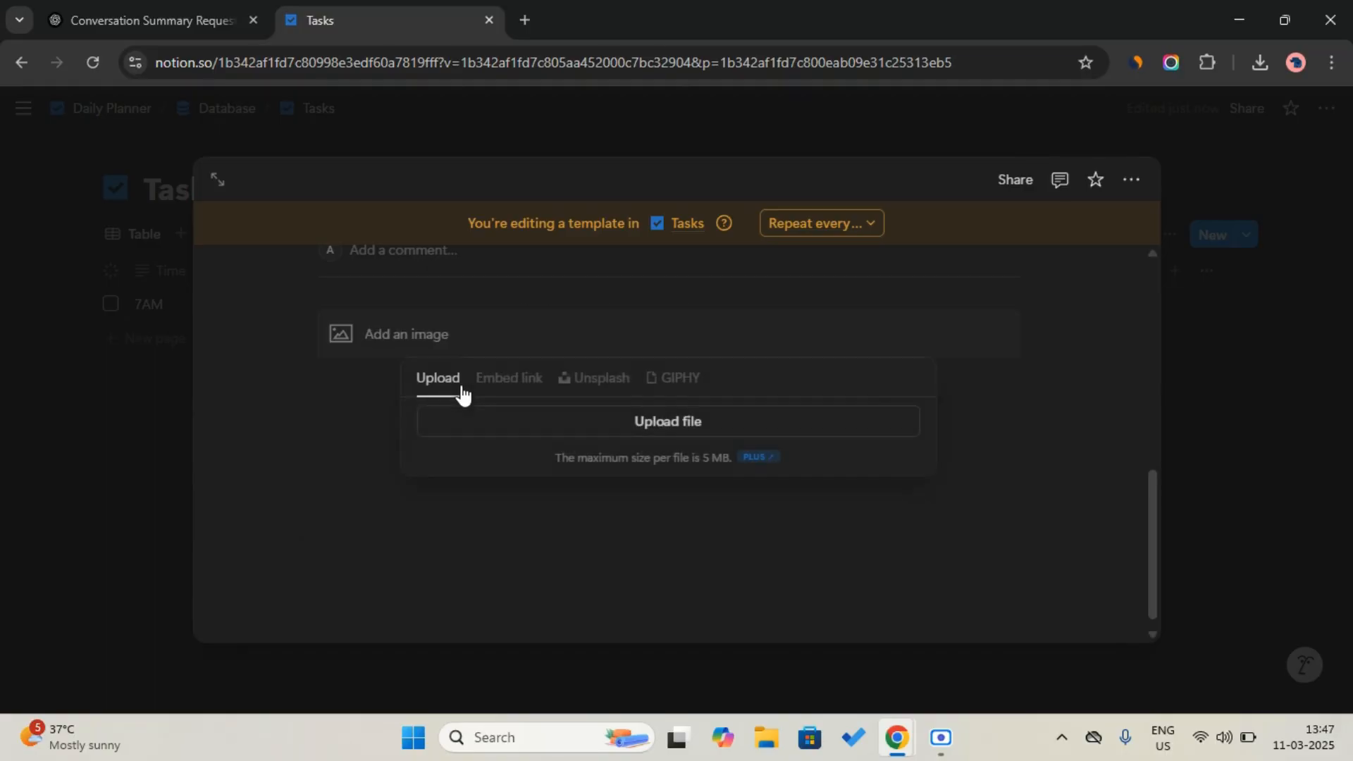
pyautogui.click(455, 546)
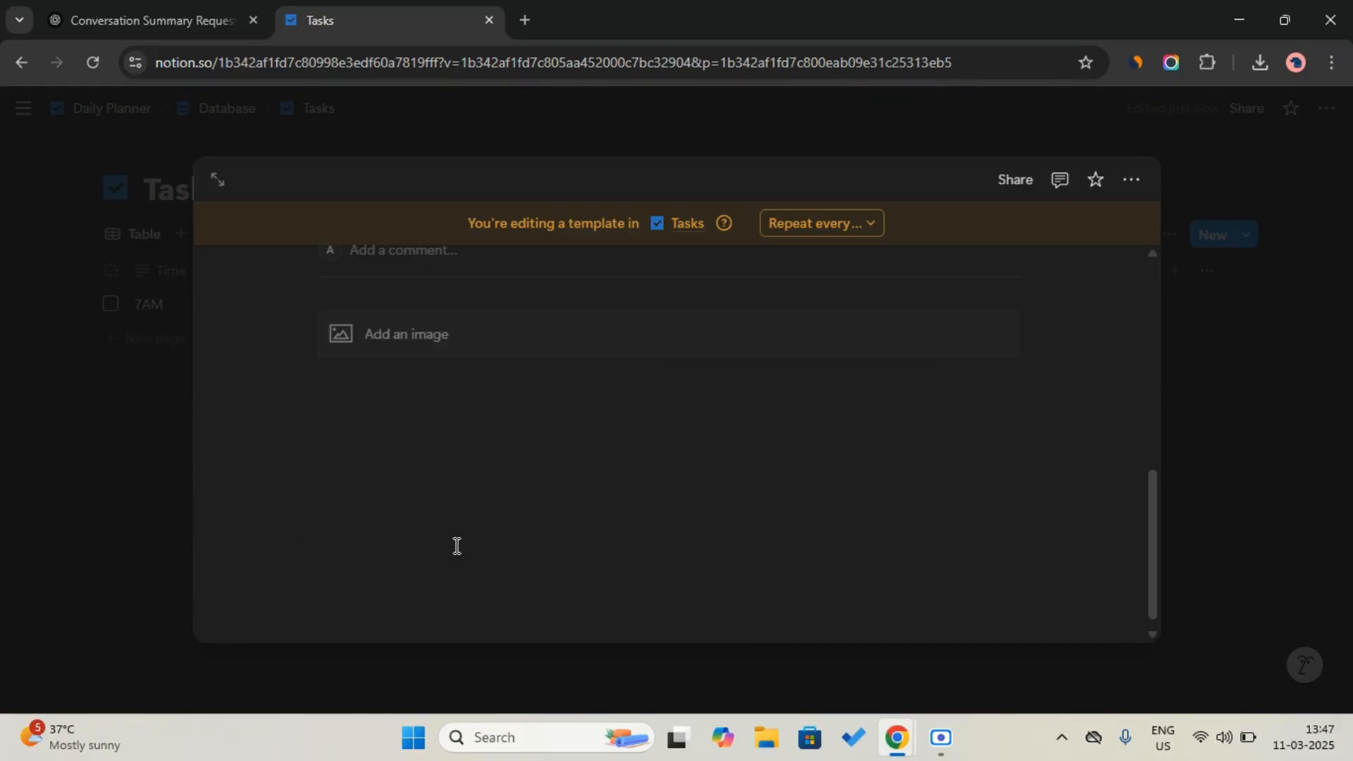
pyautogui.click(1231, 426)
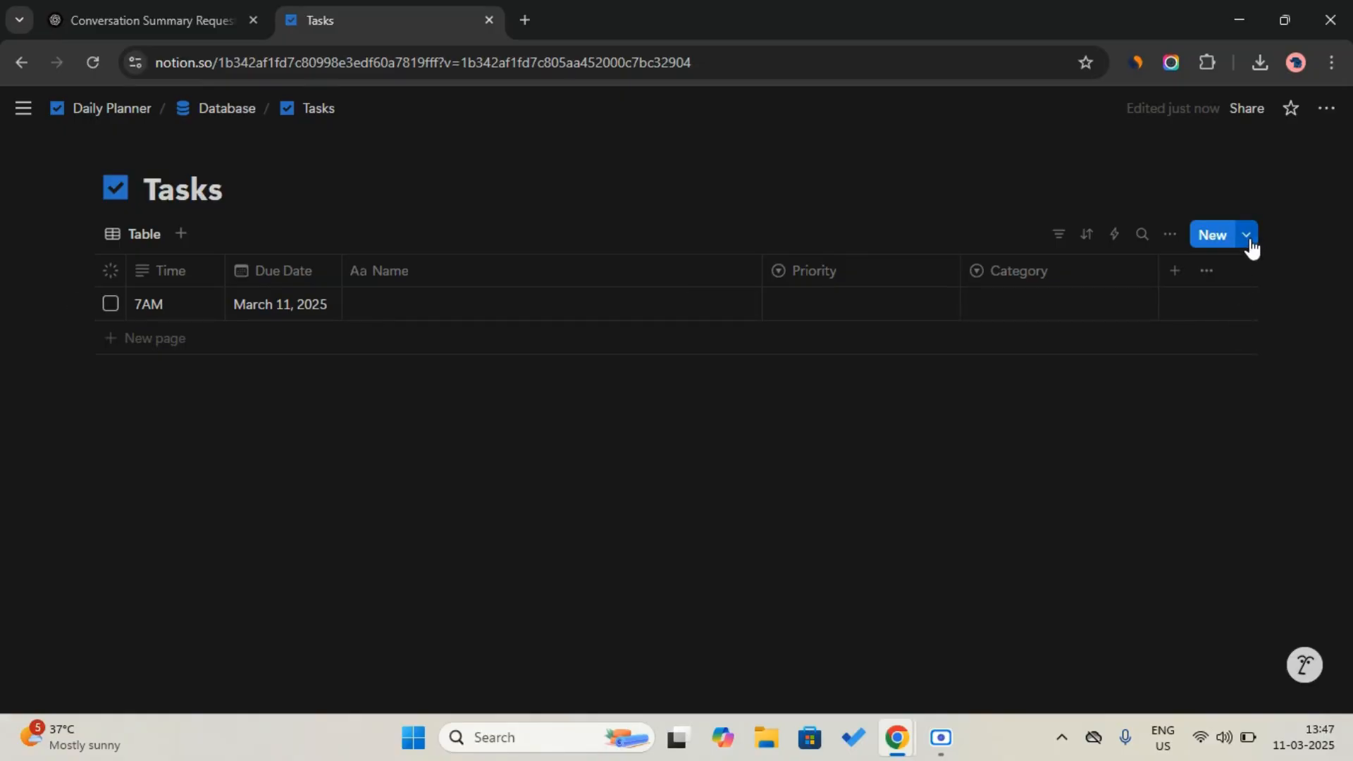
# Step: Make New Task the default template for all views in Tasks and add a new row from it
pyautogui.click(1247, 236)
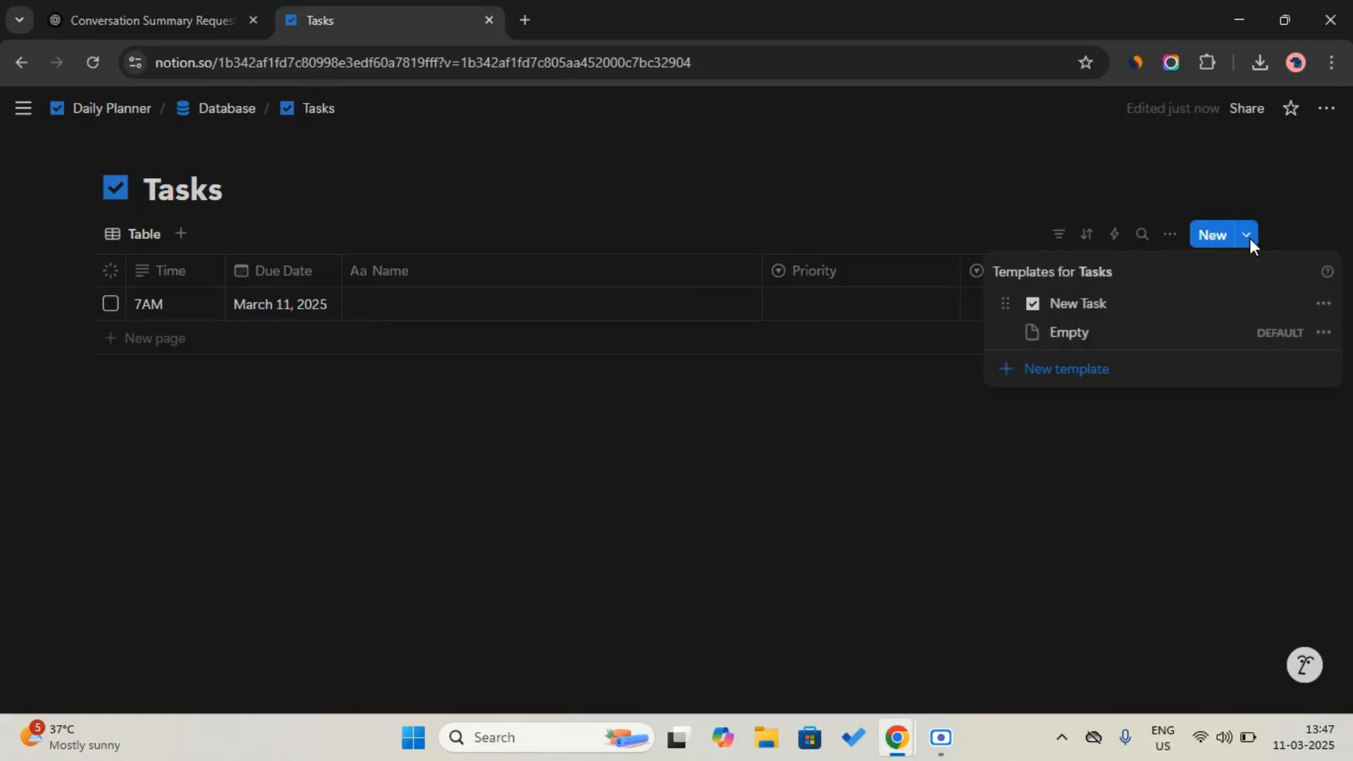
pyautogui.click(1323, 304)
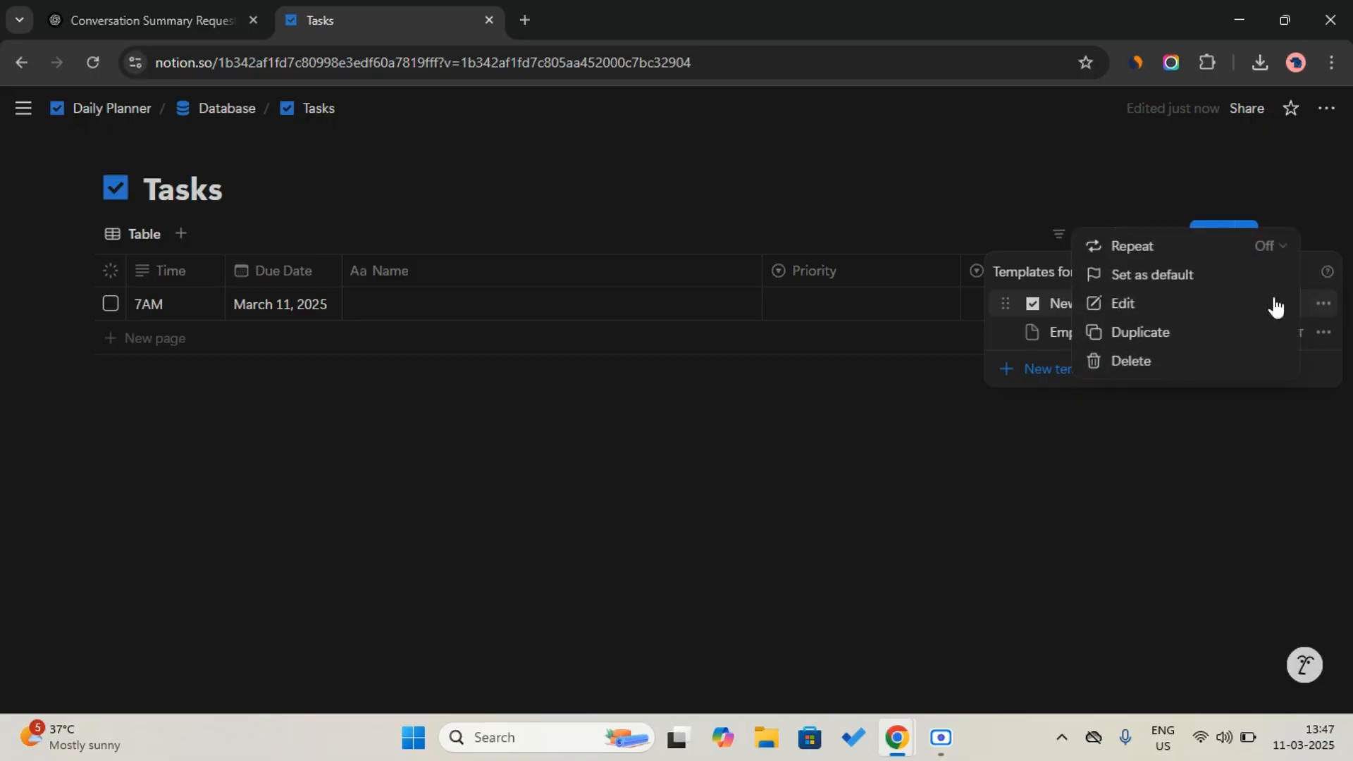
pyautogui.click(1221, 276)
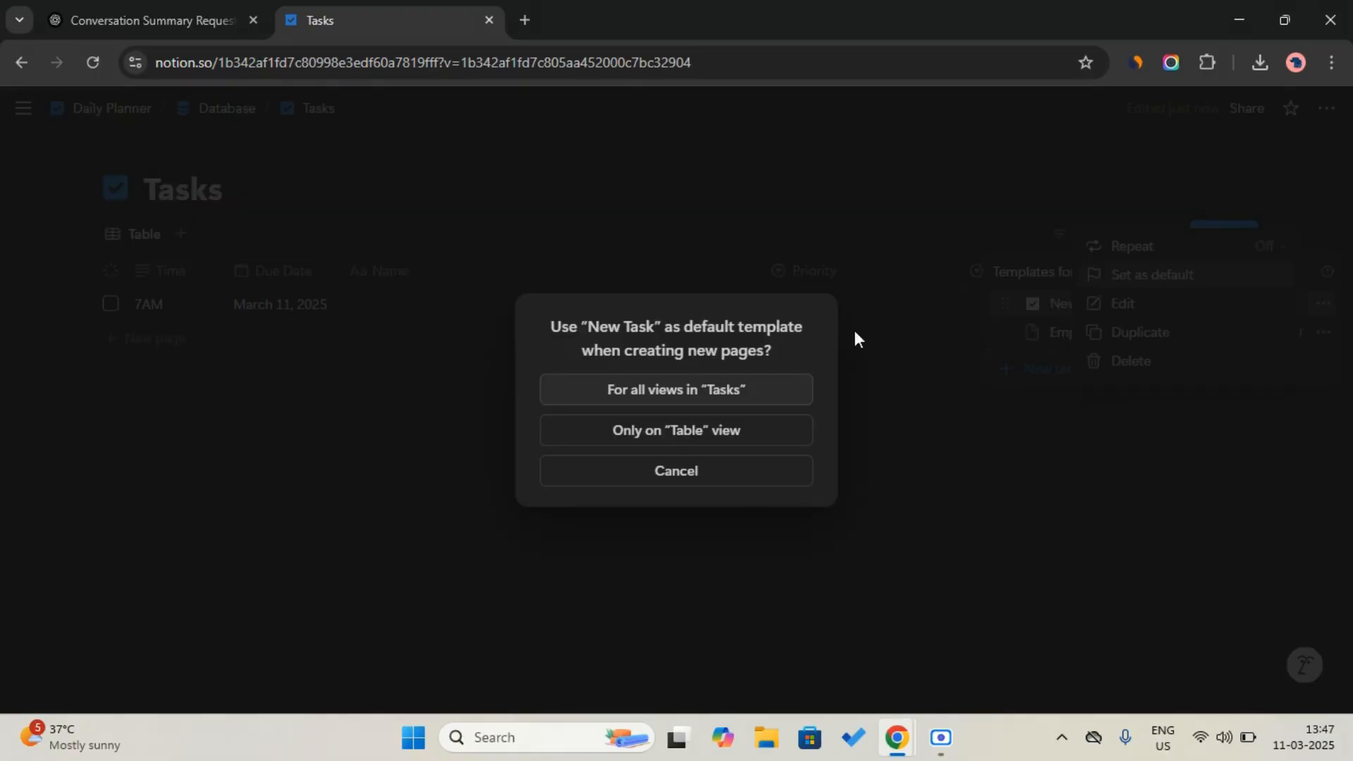
pyautogui.click(750, 398)
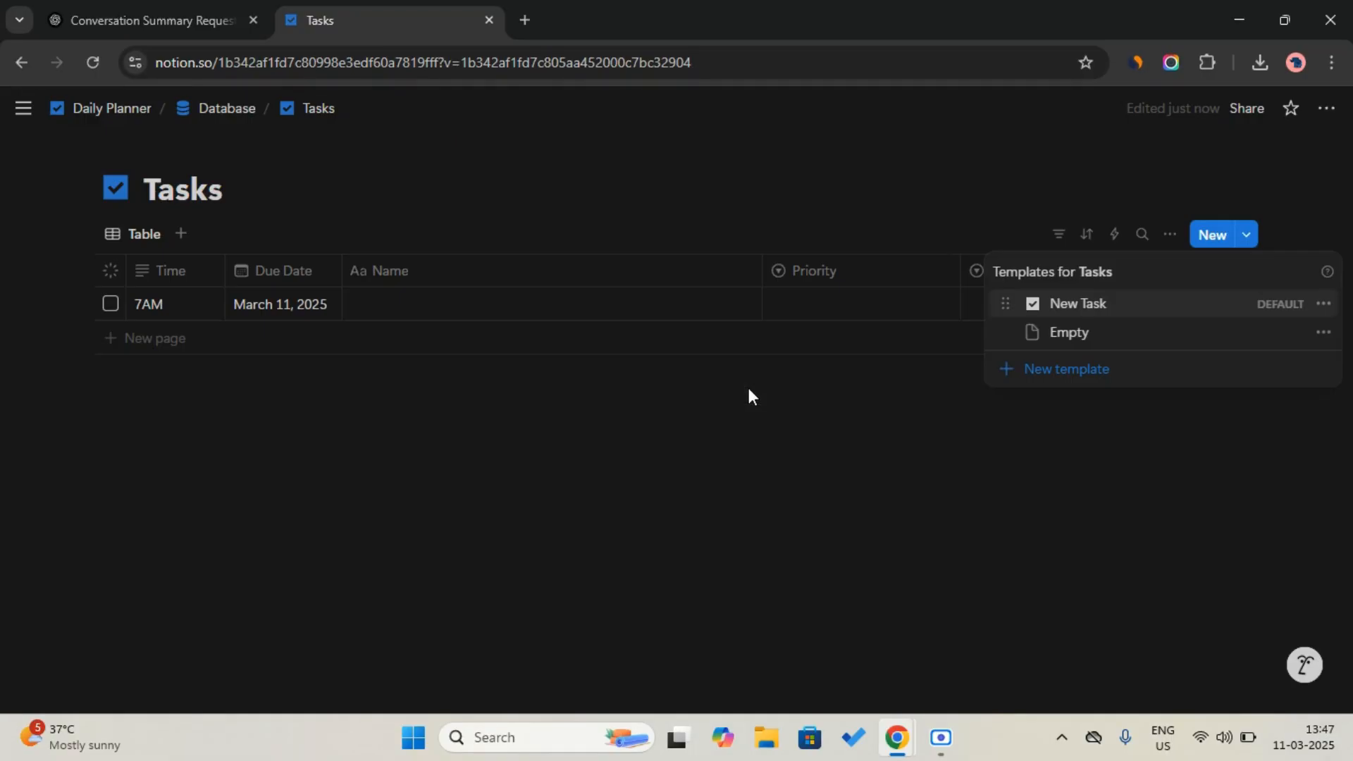
pyautogui.click(699, 480)
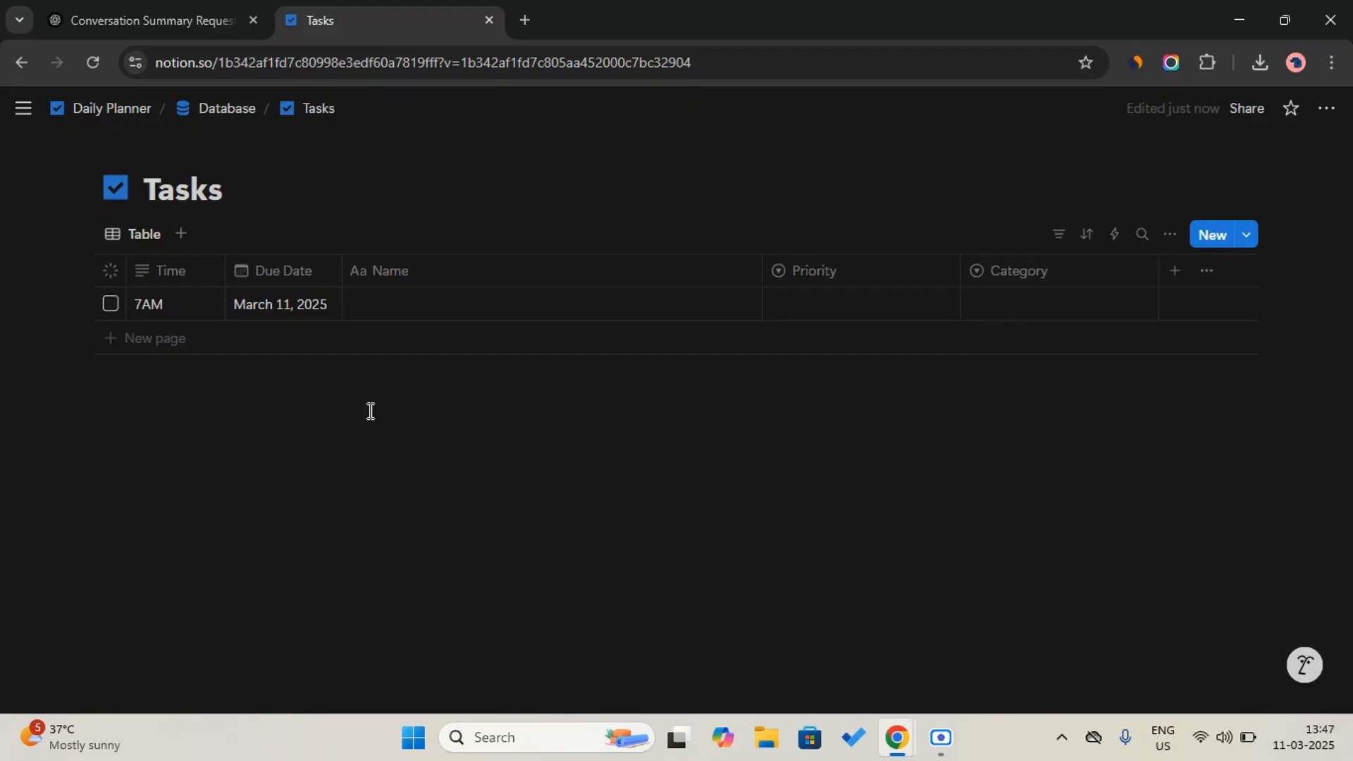
pyautogui.click(350, 344)
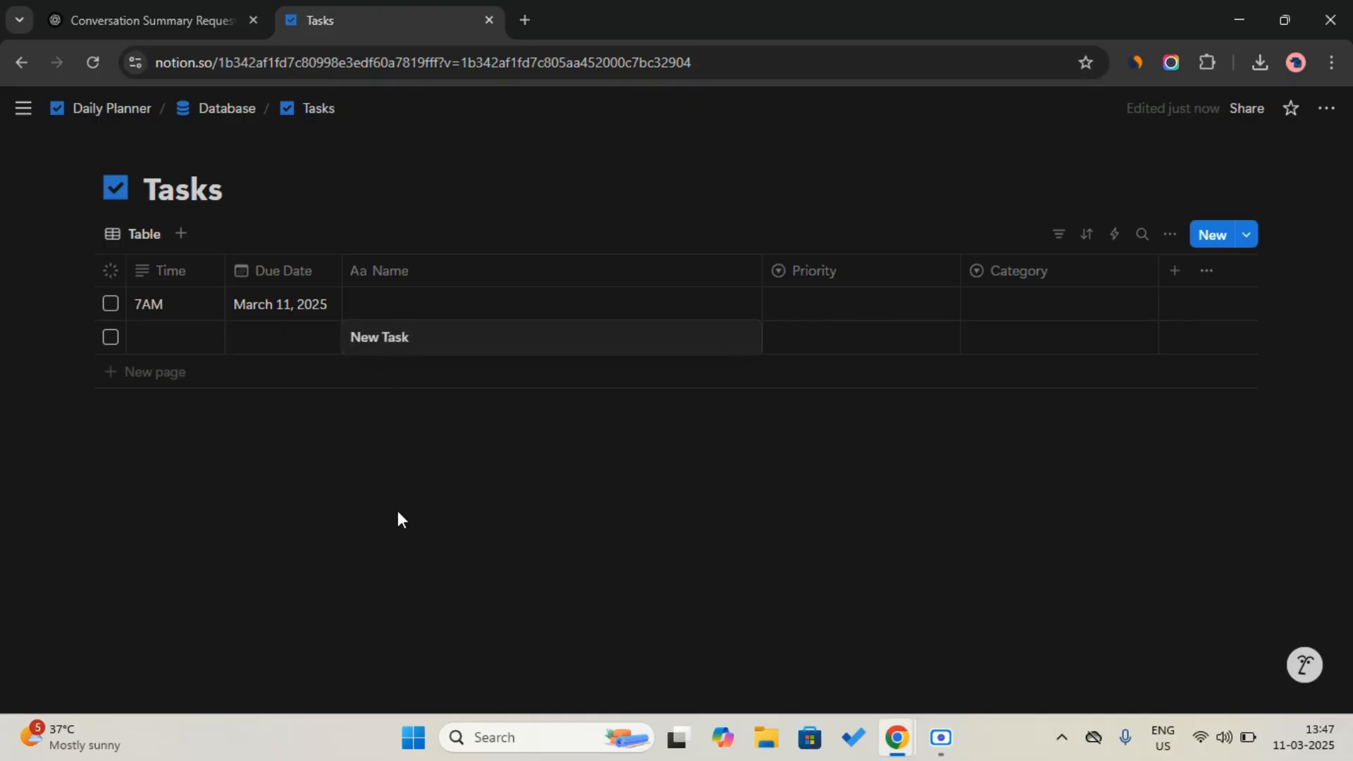
pyautogui.press('Escape')
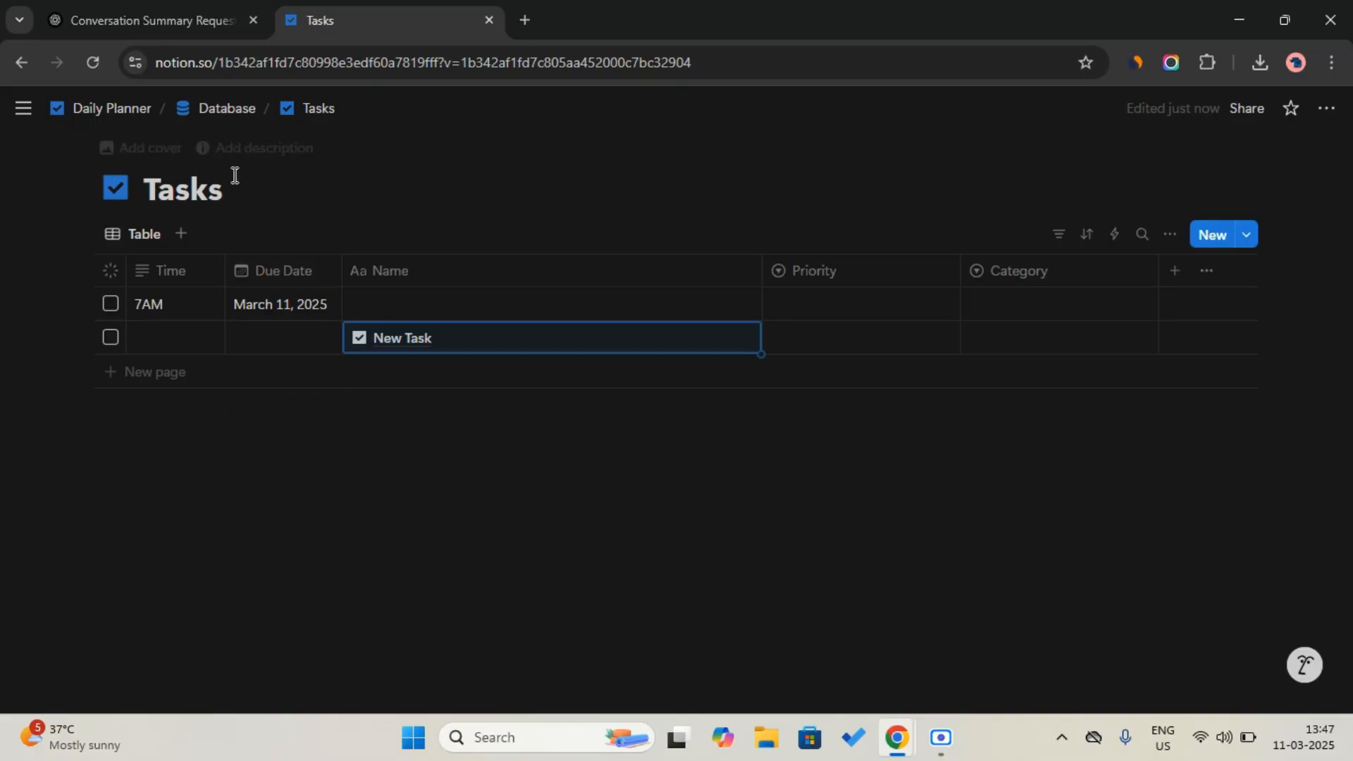
# Step: Return to the Daily Planner page and add two blank lines between its title and the Database subpage
pyautogui.click(237, 119)
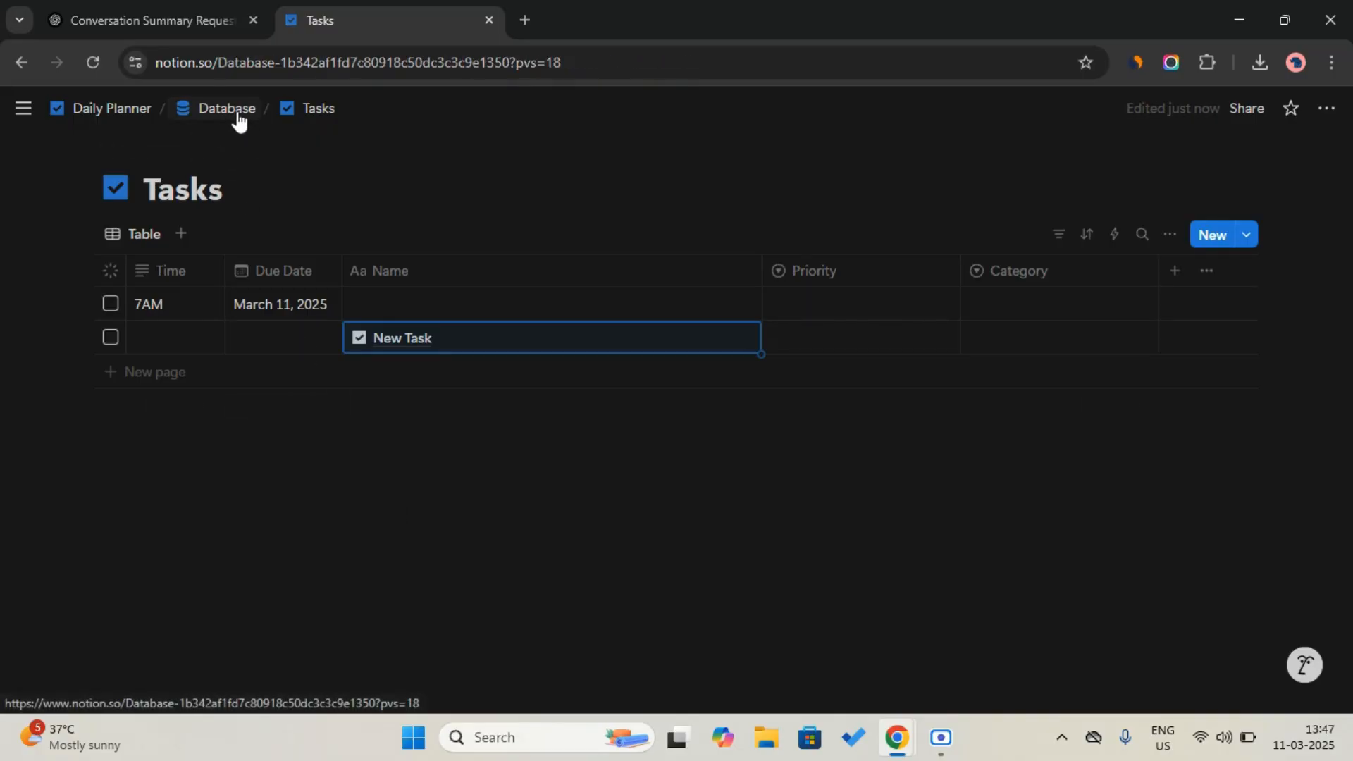
pyautogui.click(123, 120)
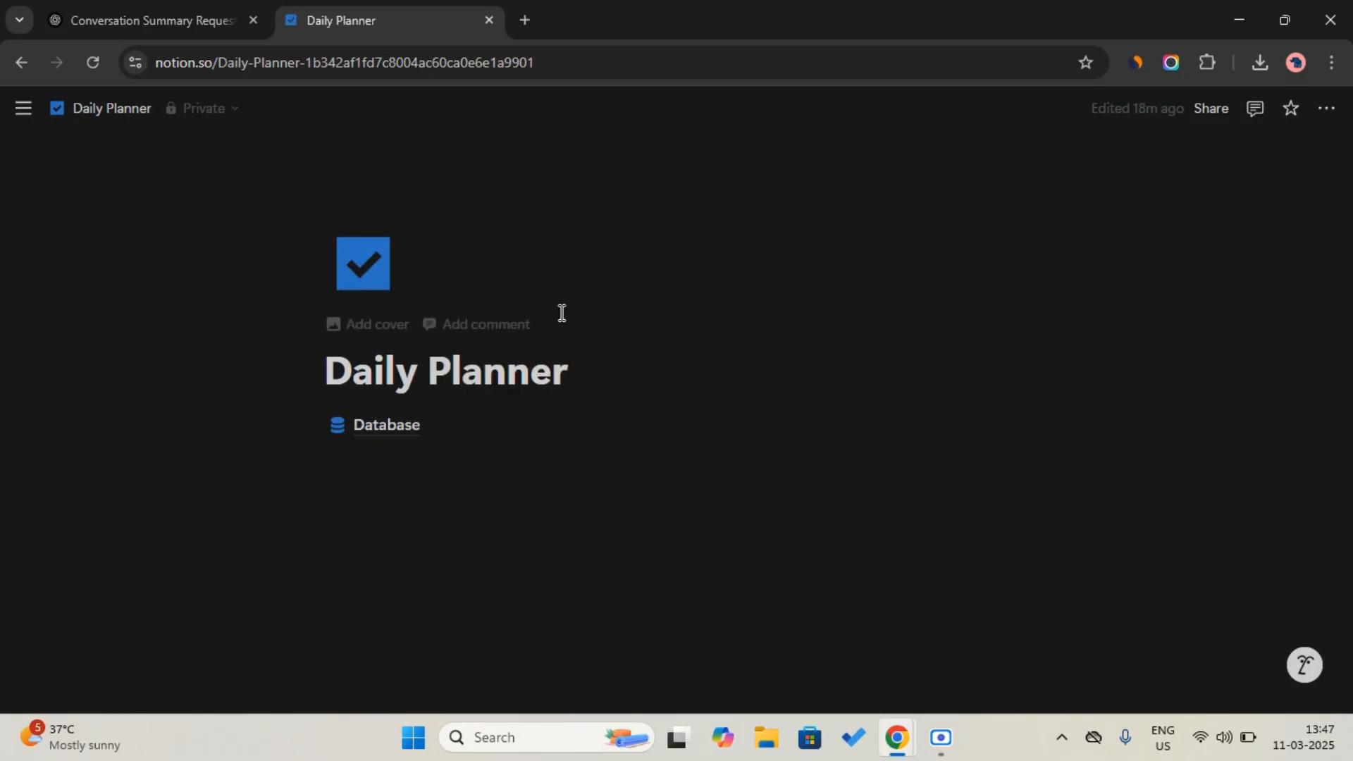
pyautogui.click(494, 508)
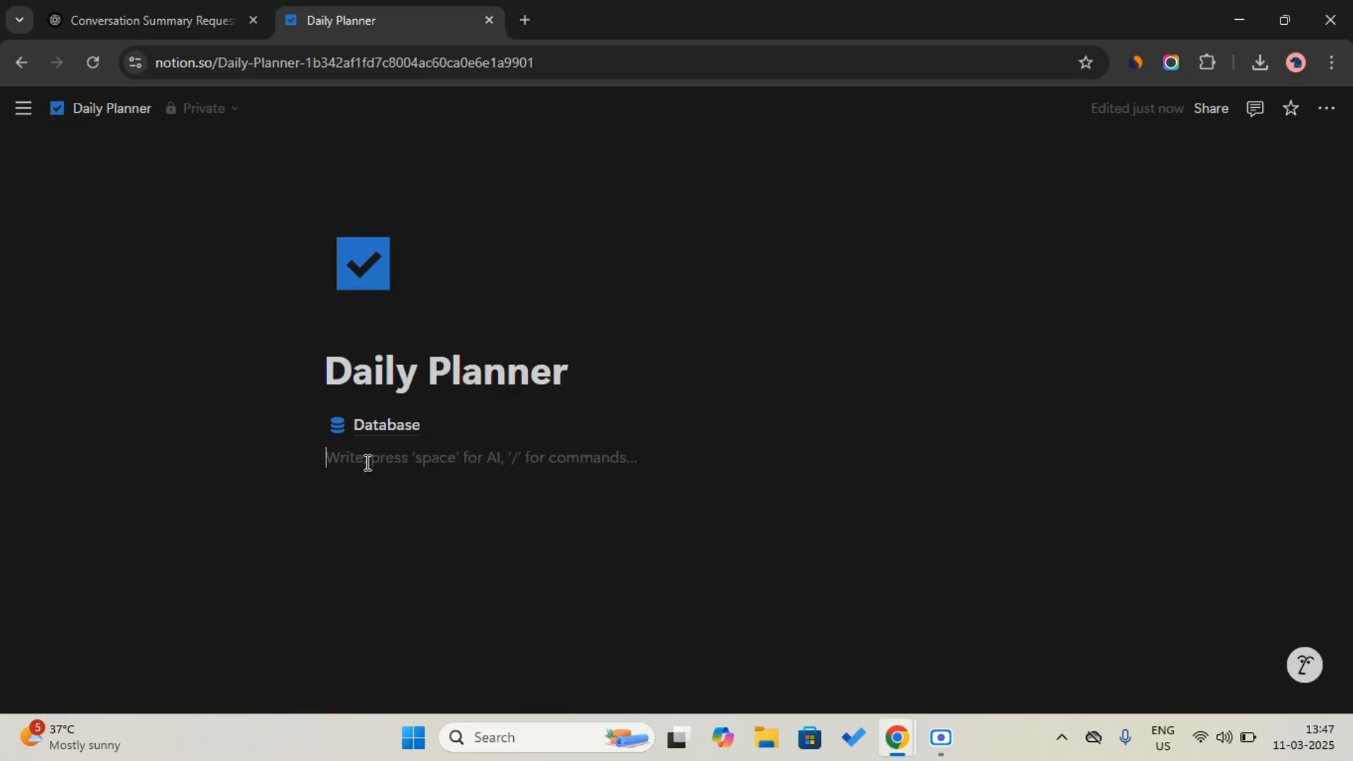
pyautogui.moveTo(312, 410); pyautogui.dragTo(317, 408)
pyautogui.click(376, 415)
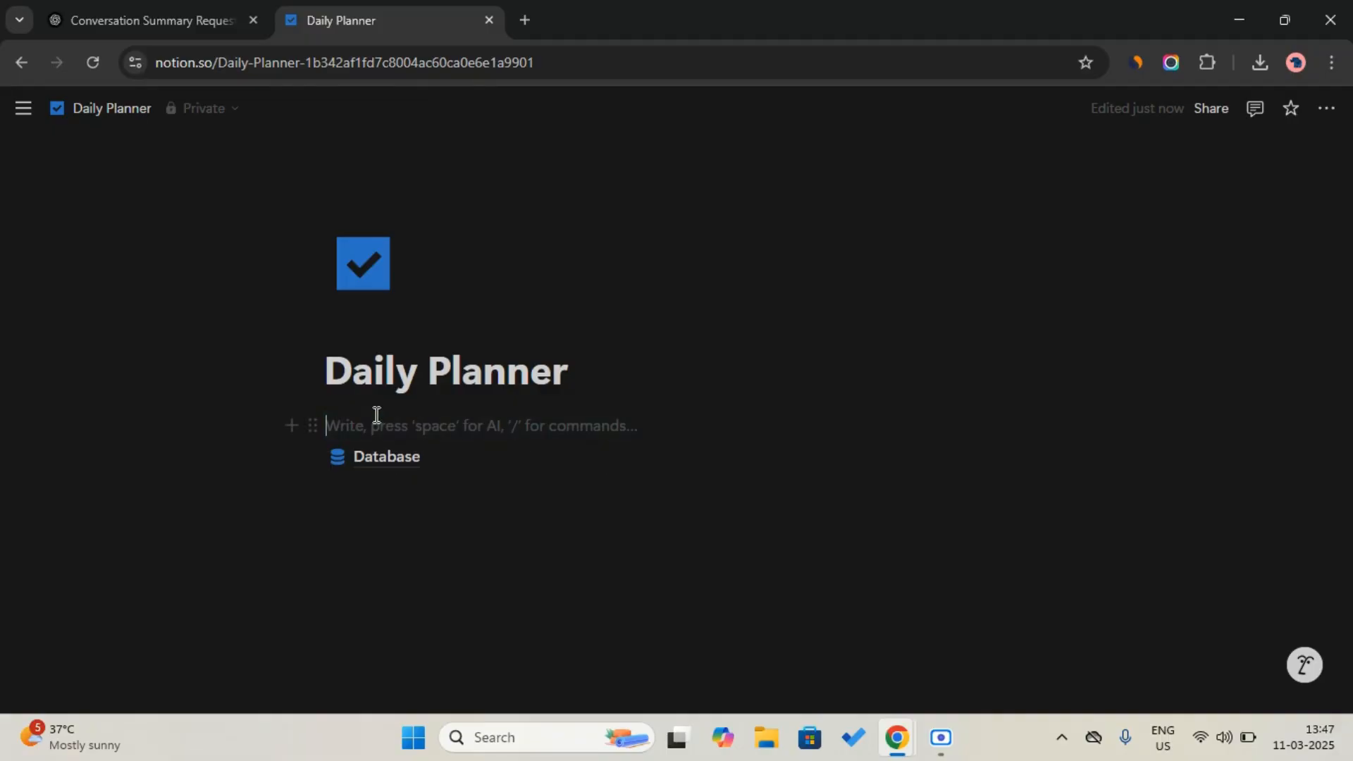
pyautogui.press('Return')
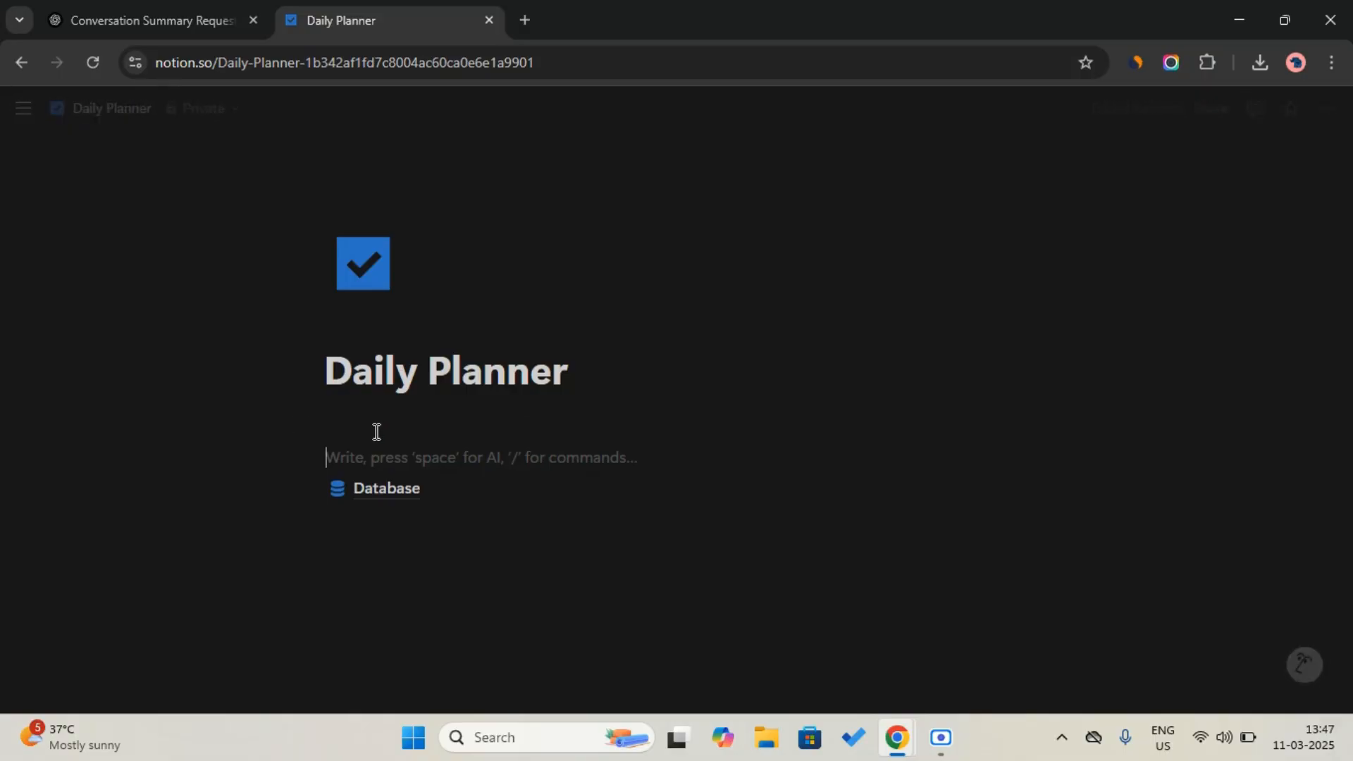
# Step: Create a toggle list titled "Database" above the Database subpage and nest the subpage inside it, leaving the toggle collapsed
pyautogui.write('>')
pyautogui.press('capslock')
pyautogui.write('D')
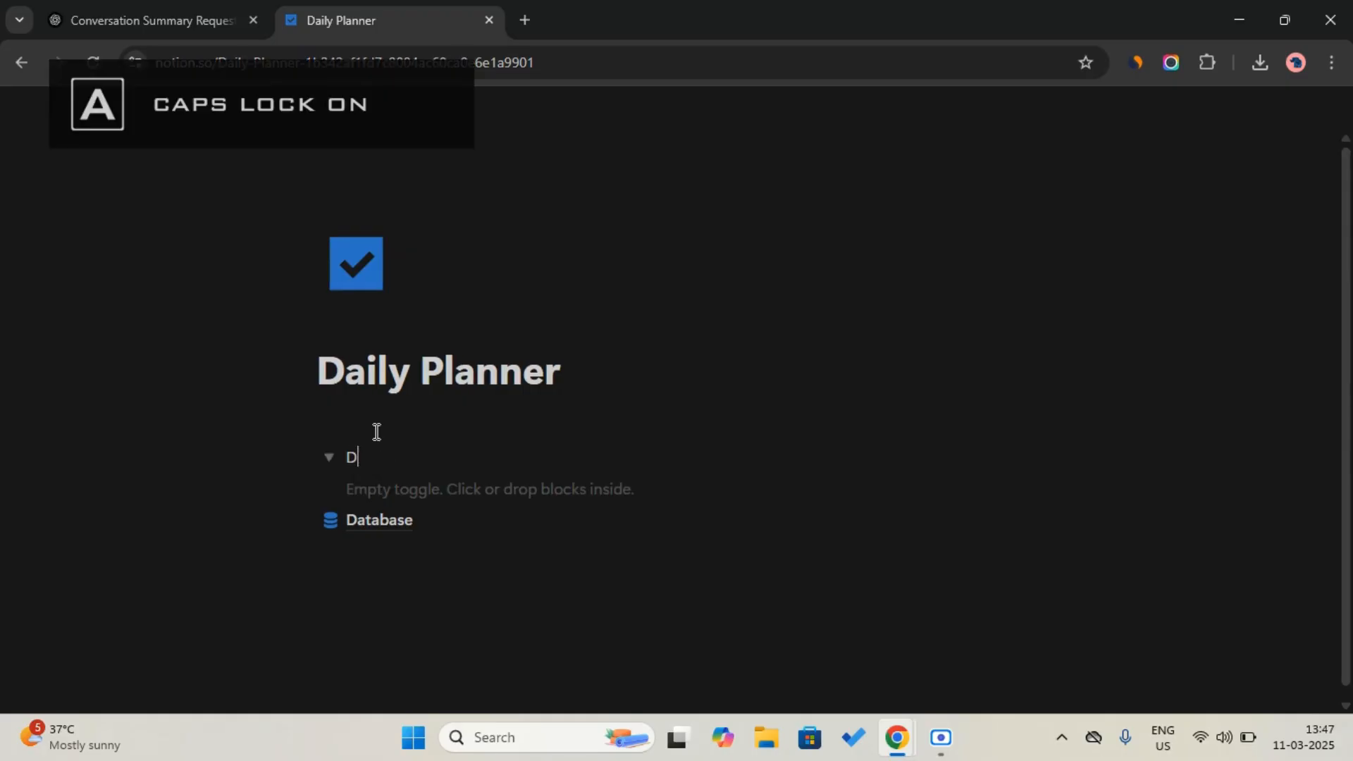
pyautogui.press('capslock')
pyautogui.write('atabase')
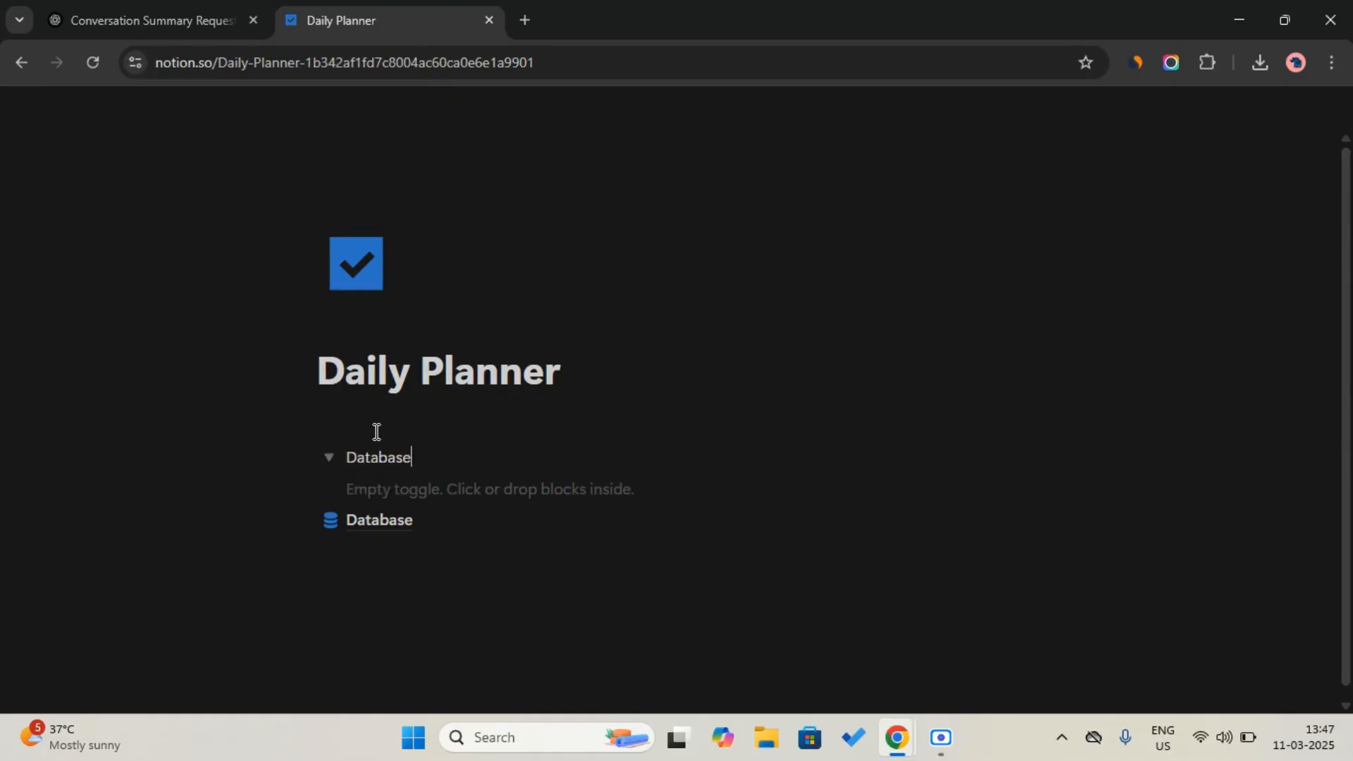
pyautogui.moveTo(305, 520); pyautogui.dragTo(345, 485)
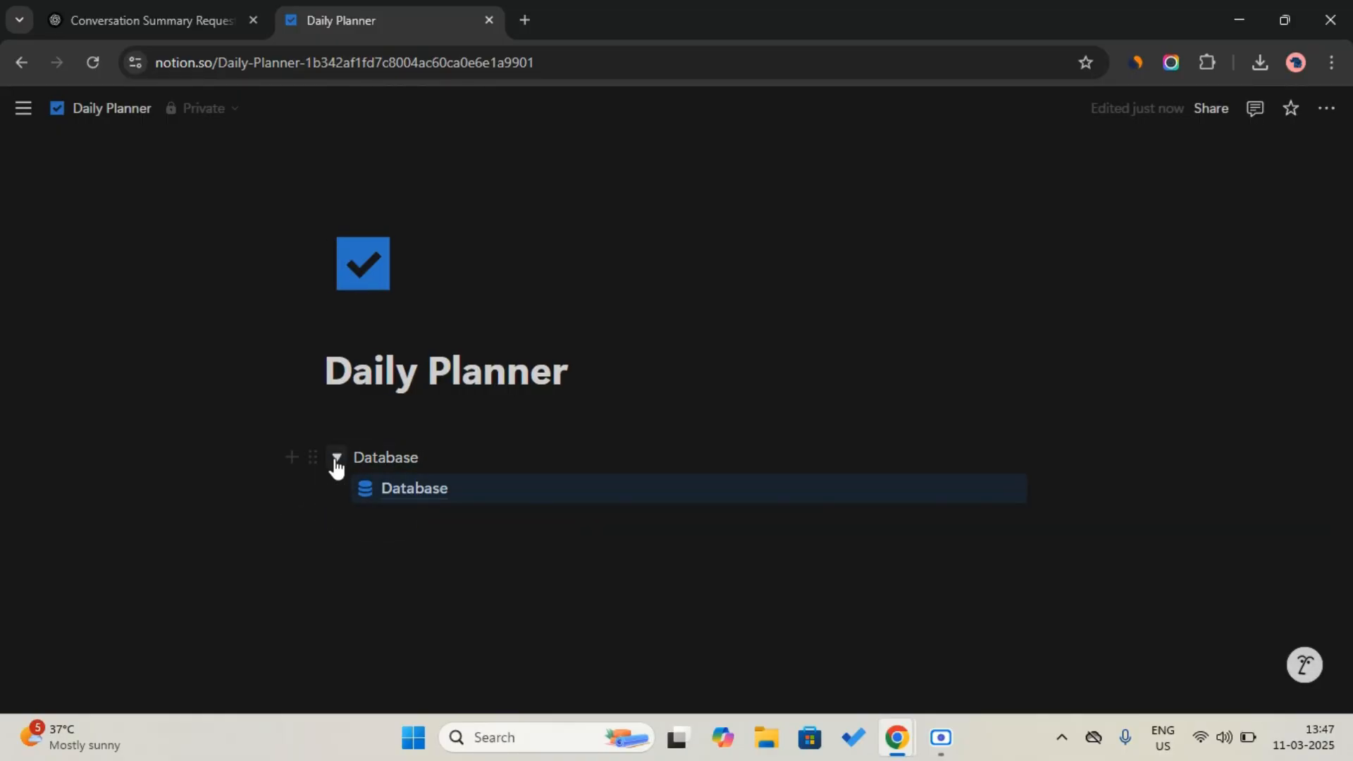
pyautogui.click(336, 465)
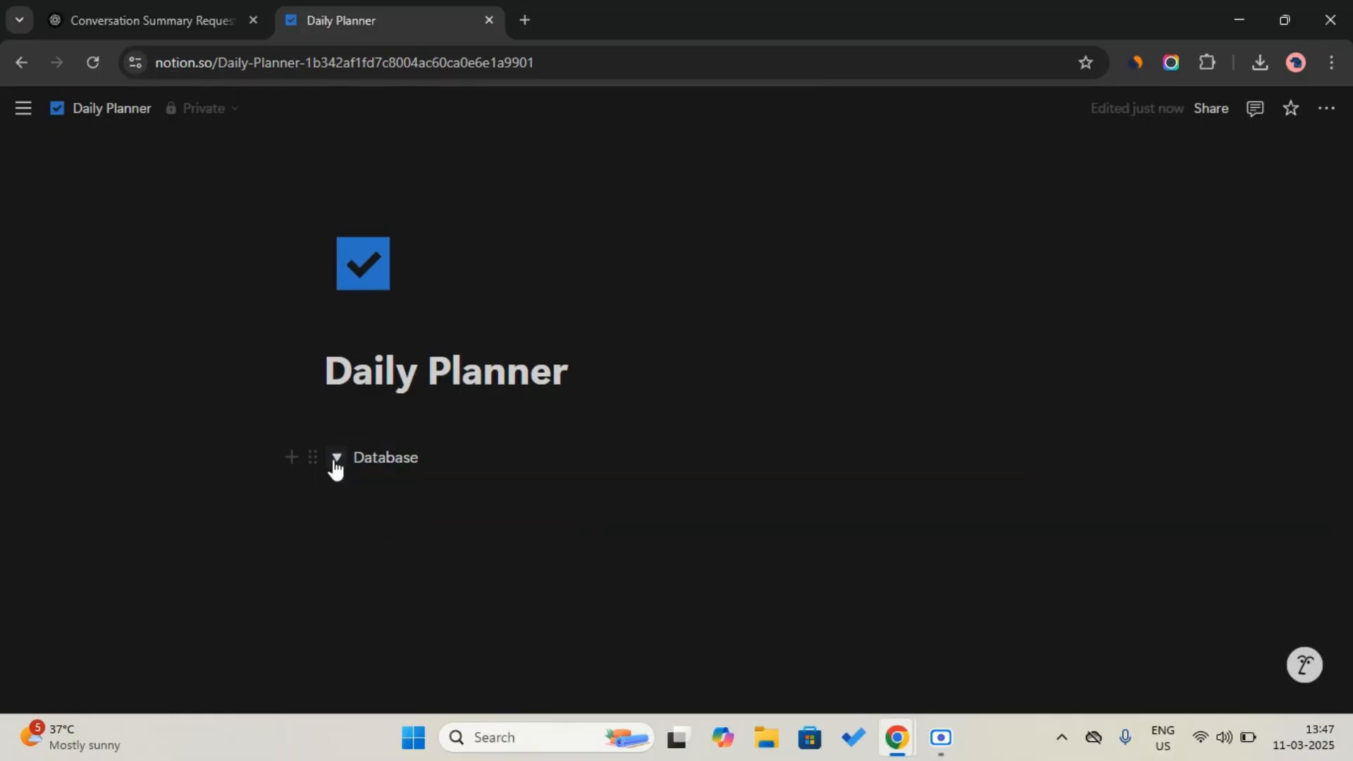
# Step: Set the Daily Planner page to full width and add more blank lines above the Database toggle
pyautogui.click(1328, 110)
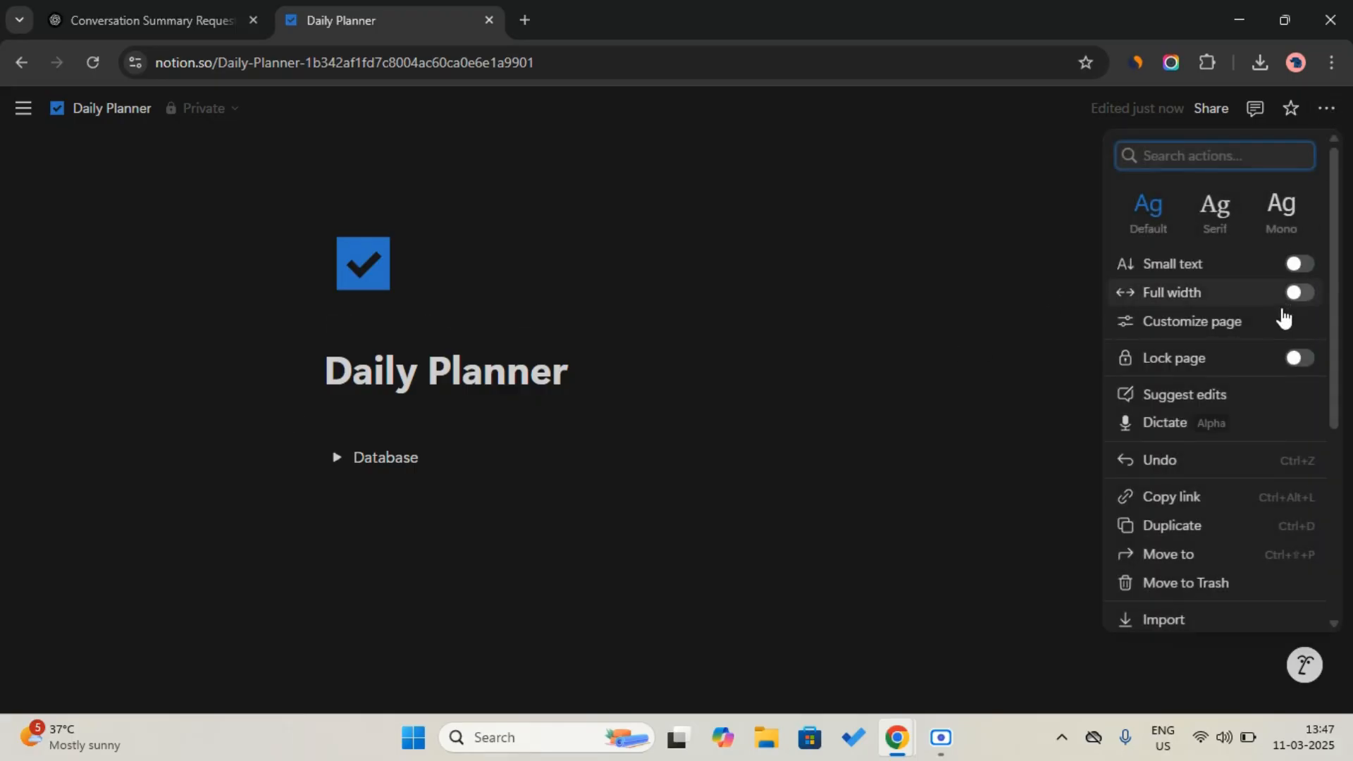
pyautogui.click(1302, 295)
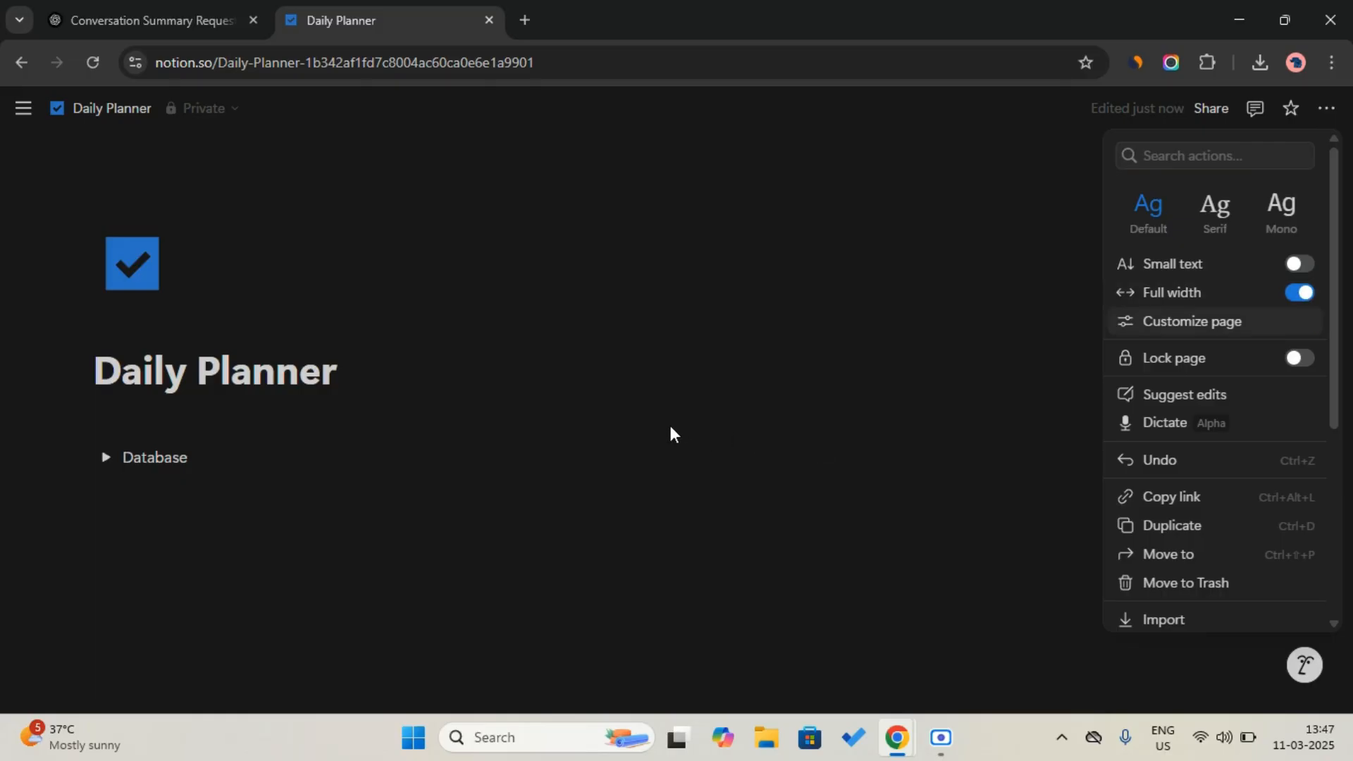
pyautogui.click(675, 378)
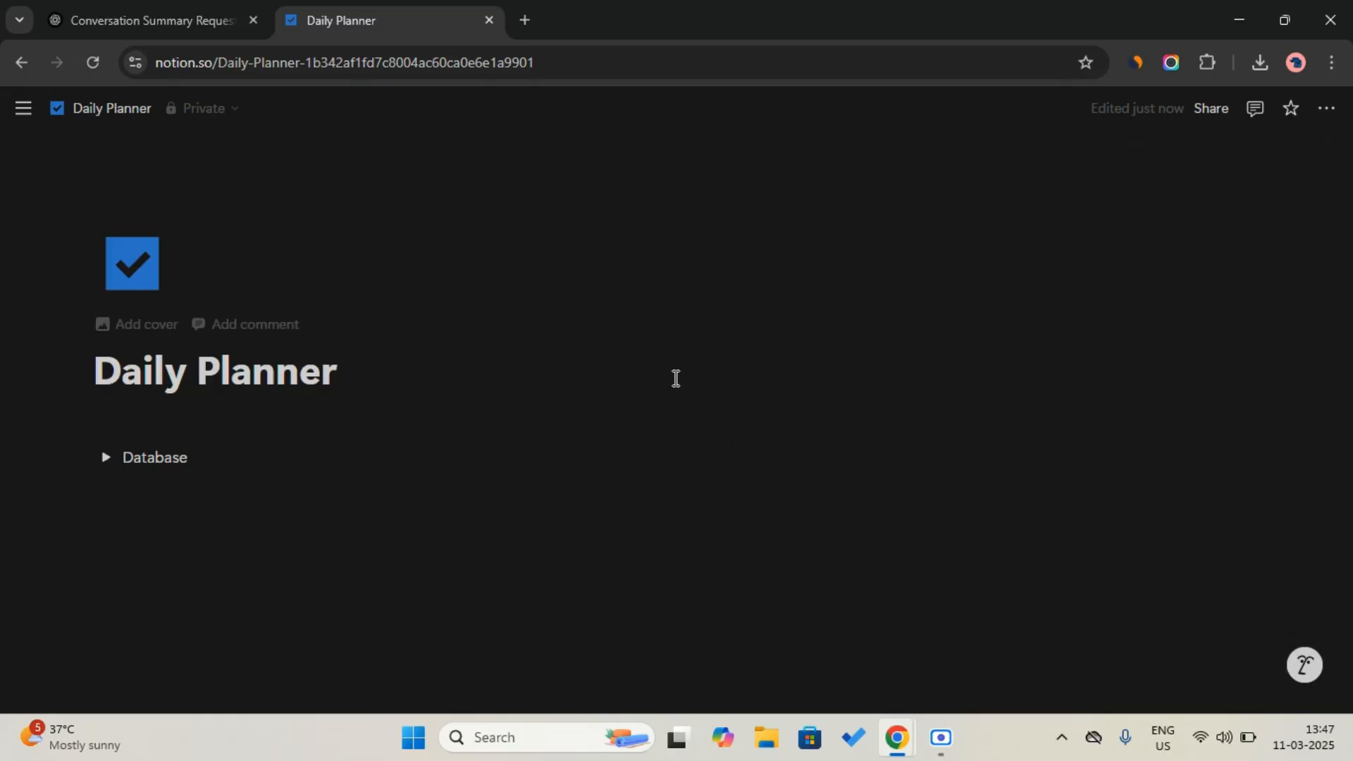
pyautogui.press('Return')
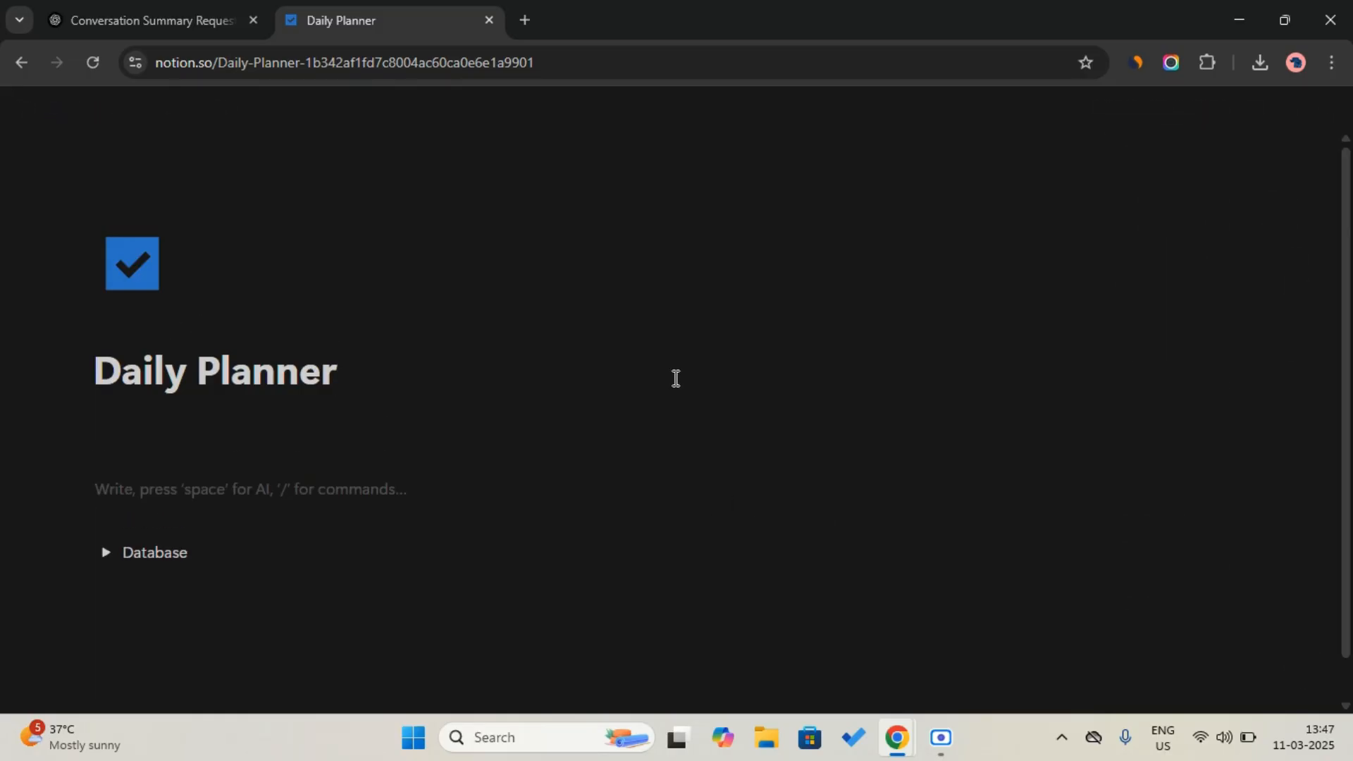
# Step: Add a Heading 2 reading "Tasks" on the first line under the Daily Planner title
pyautogui.click(470, 408)
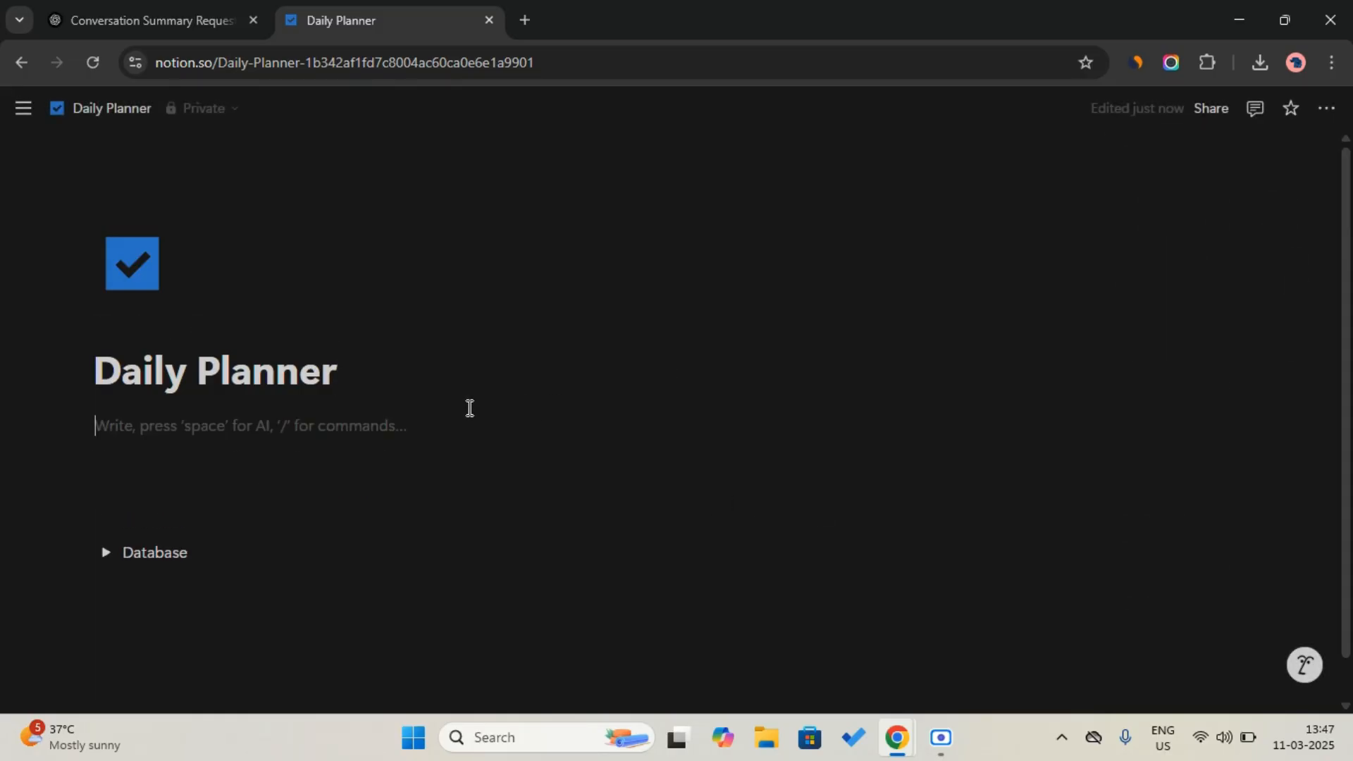
pyautogui.write('/h2')
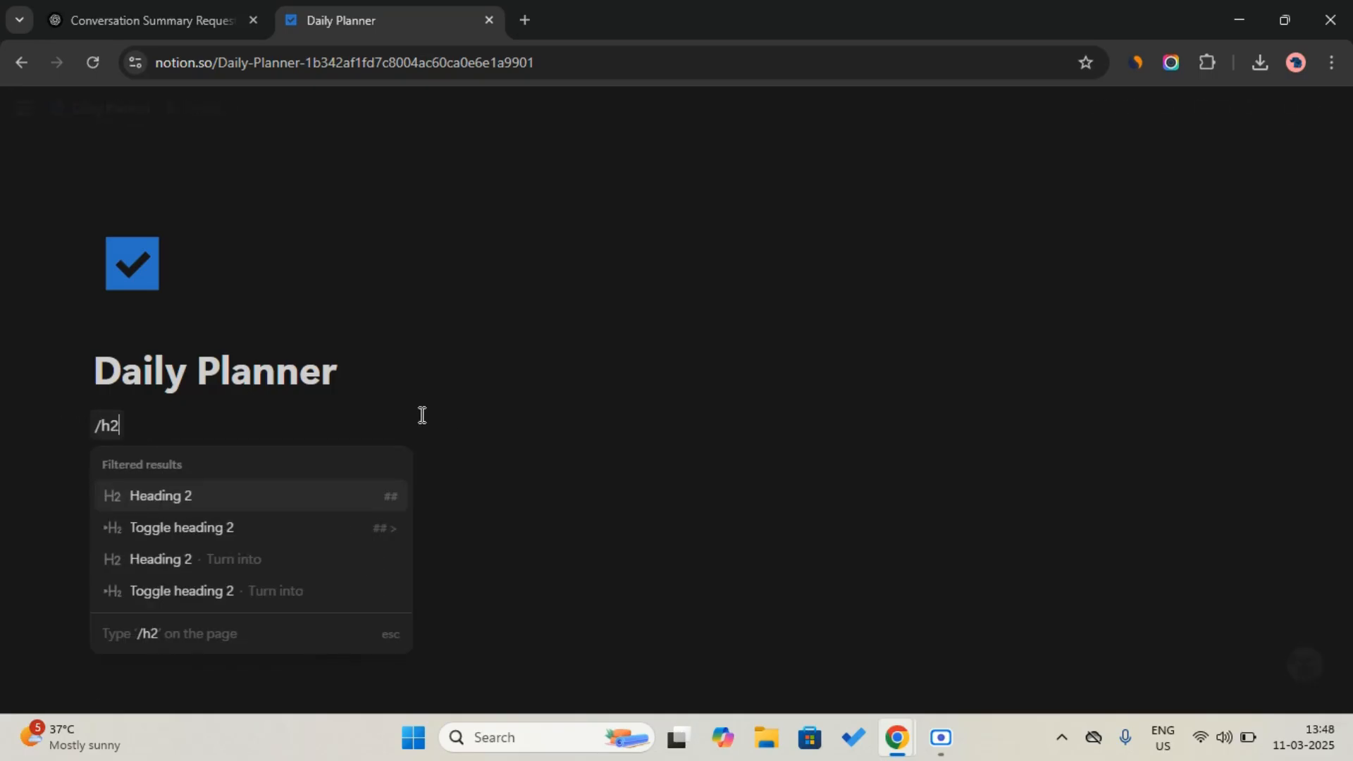
pyautogui.press('Return')
pyautogui.press('capslock')
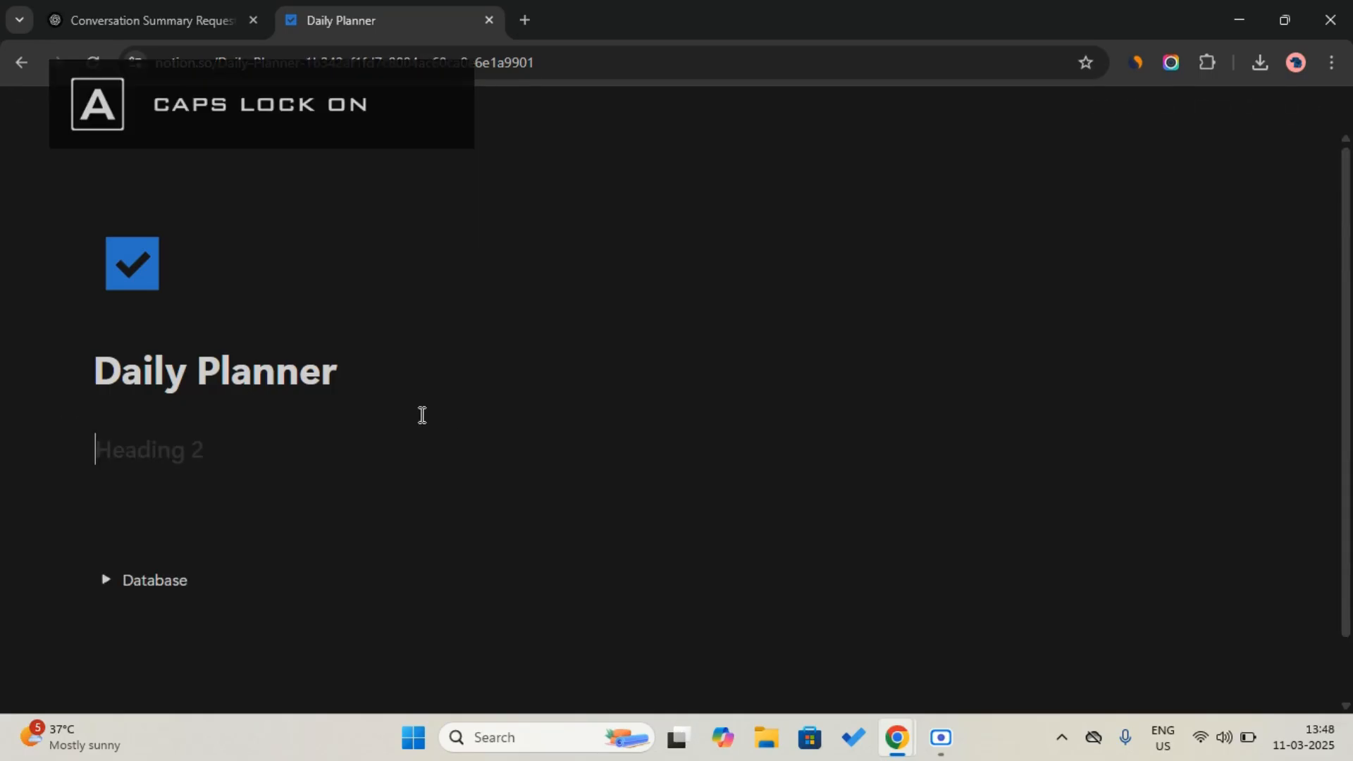
pyautogui.write('T')
pyautogui.press('capslock')
pyautogui.write('ask')
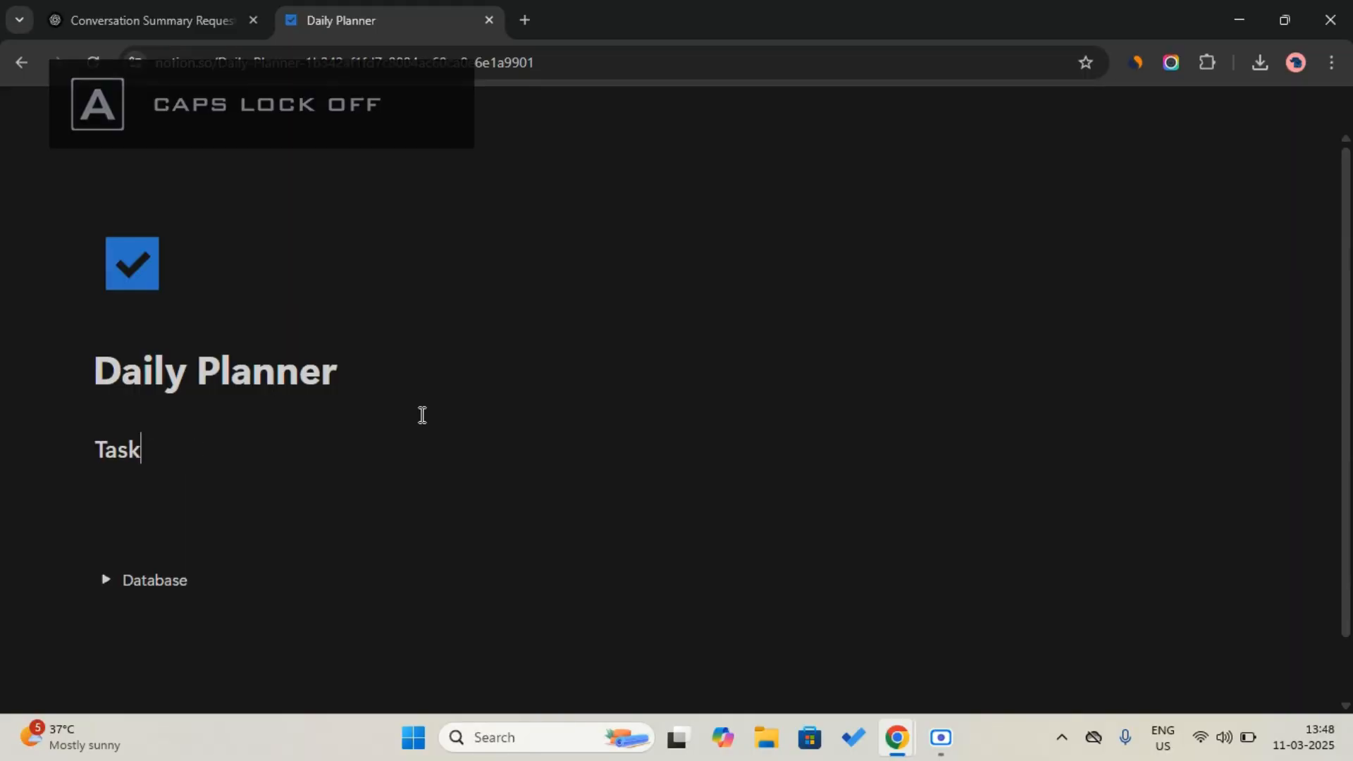
pyautogui.write('s')
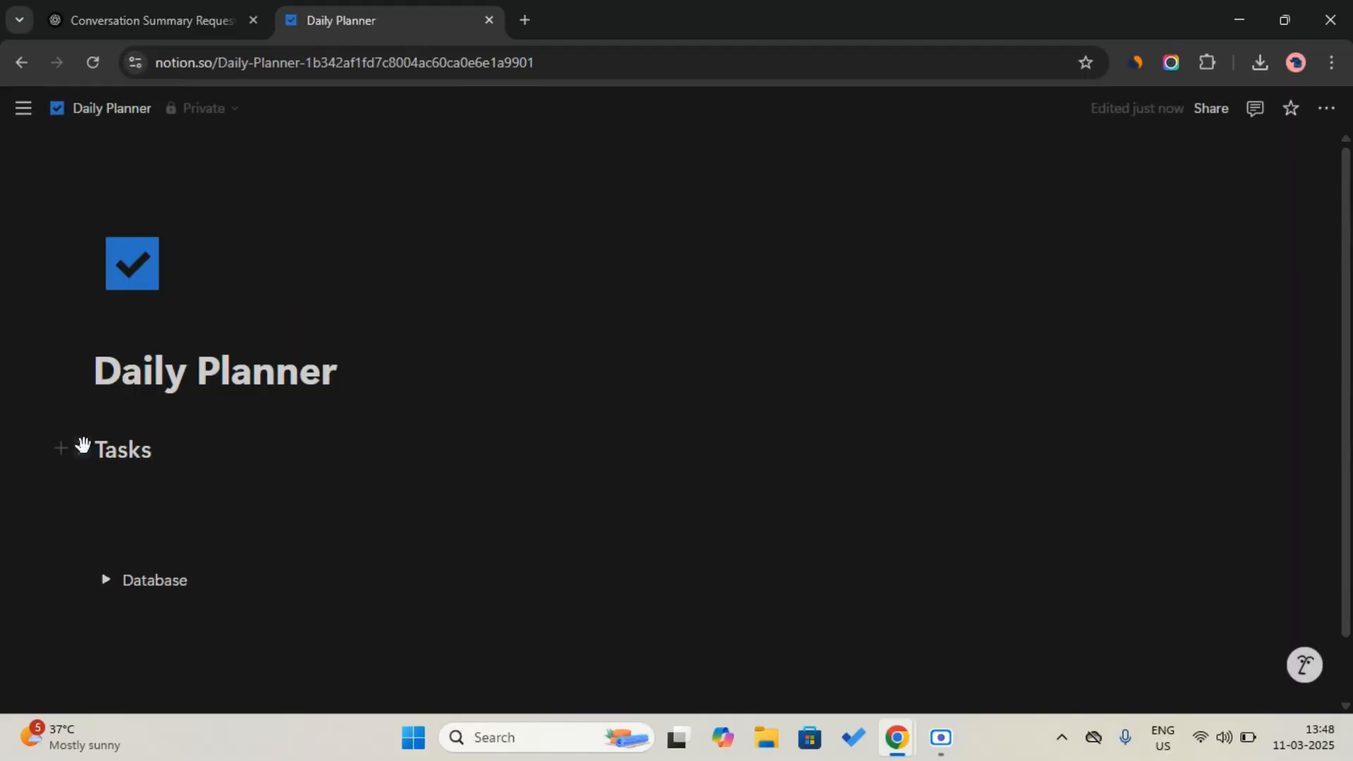
# Step: Give the Tasks heading a blue background
pyautogui.click(83, 446)
pyautogui.moveTo(139, 594)
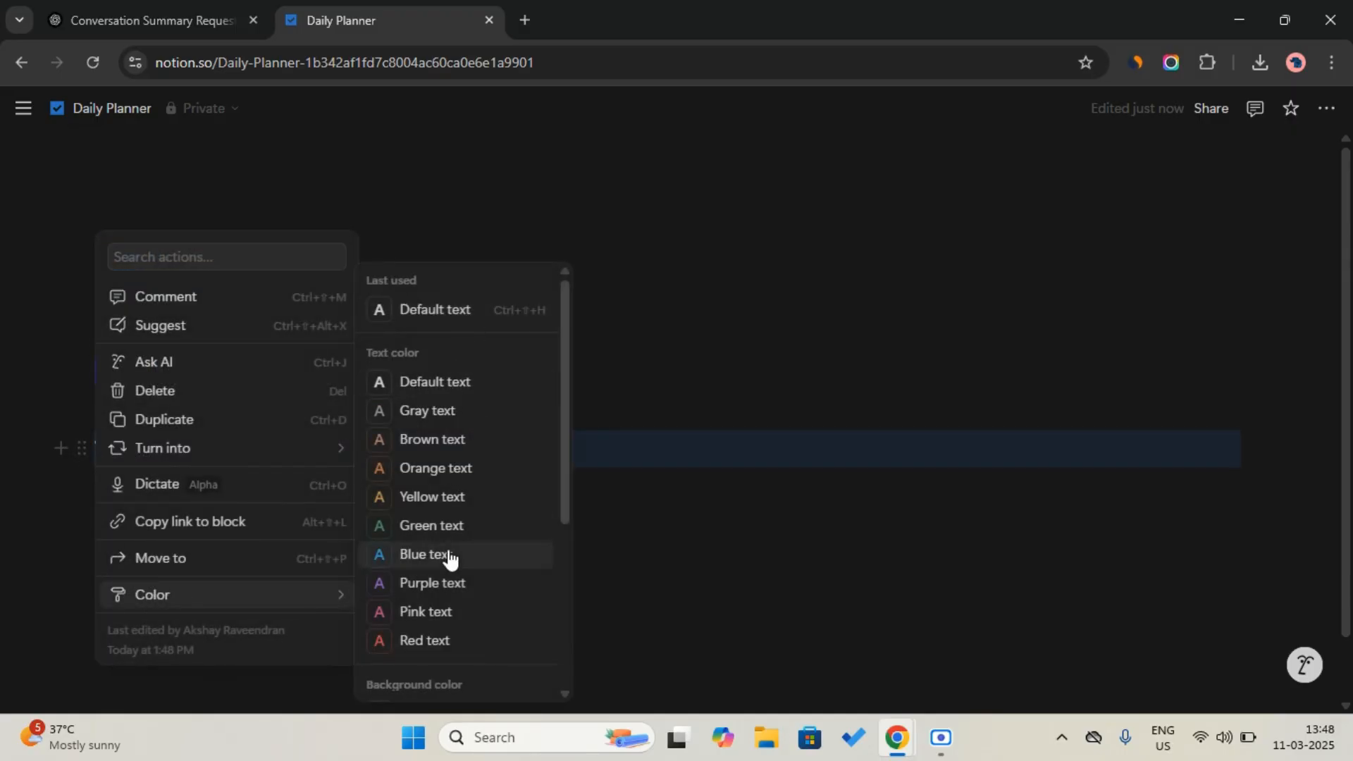
pyautogui.scroll(-3, 448, 558)
pyautogui.scroll(-1, 446, 663)
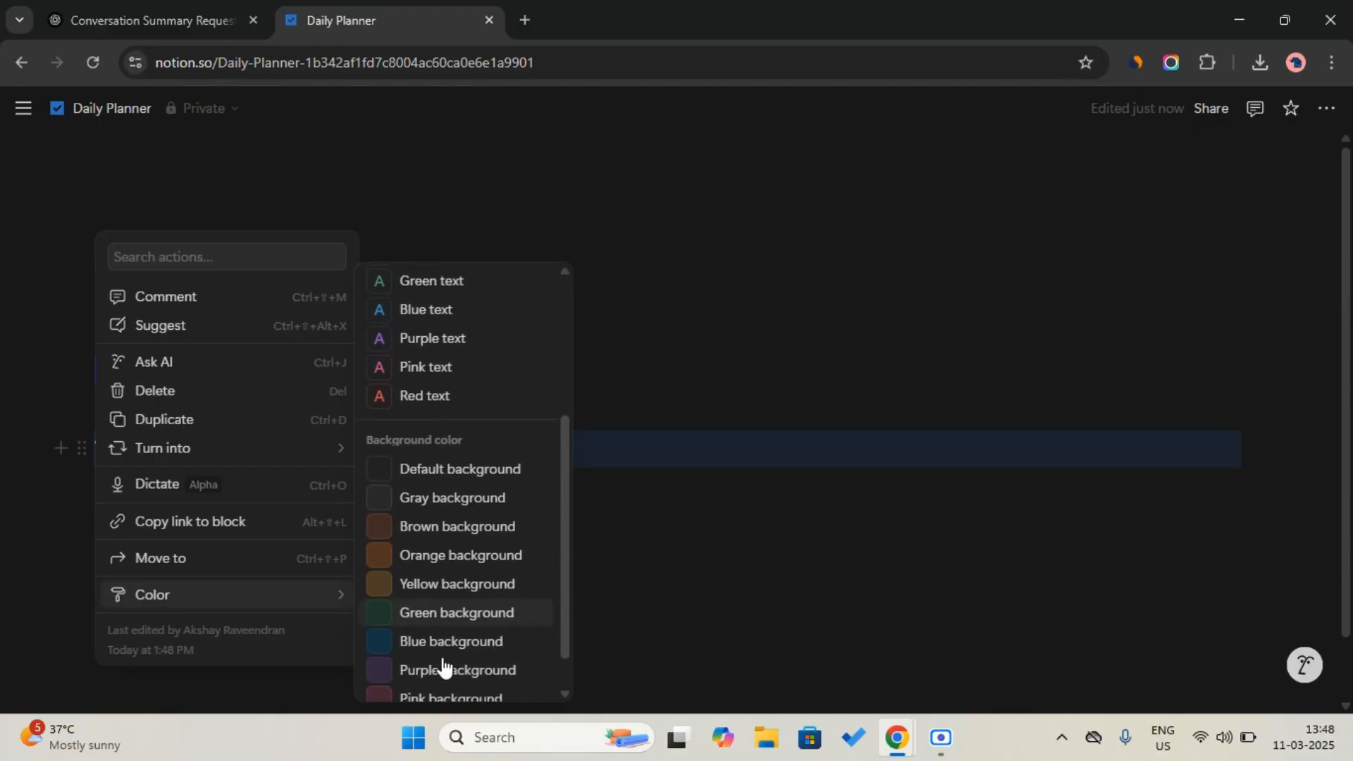
pyautogui.click(460, 643)
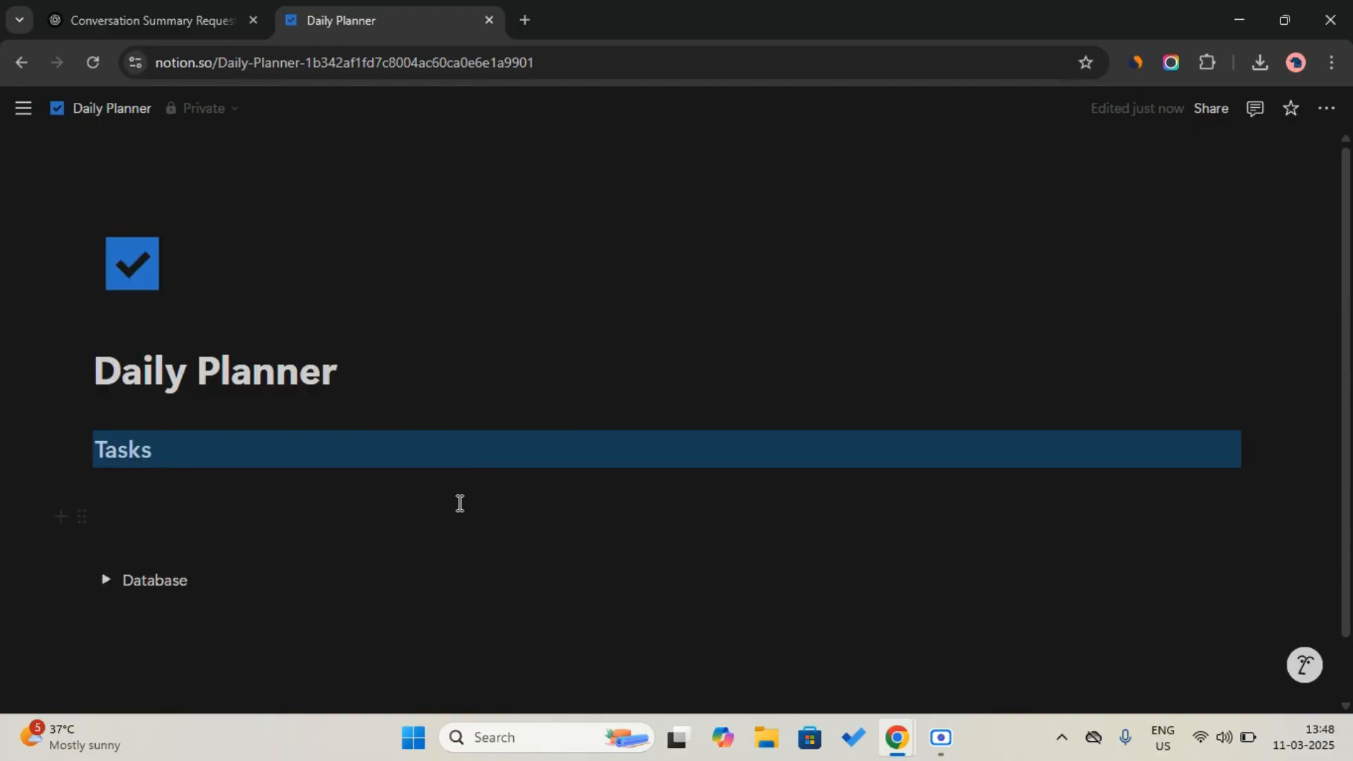
# Step: Insert a divider directly below the Tasks heading
pyautogui.click(476, 450)
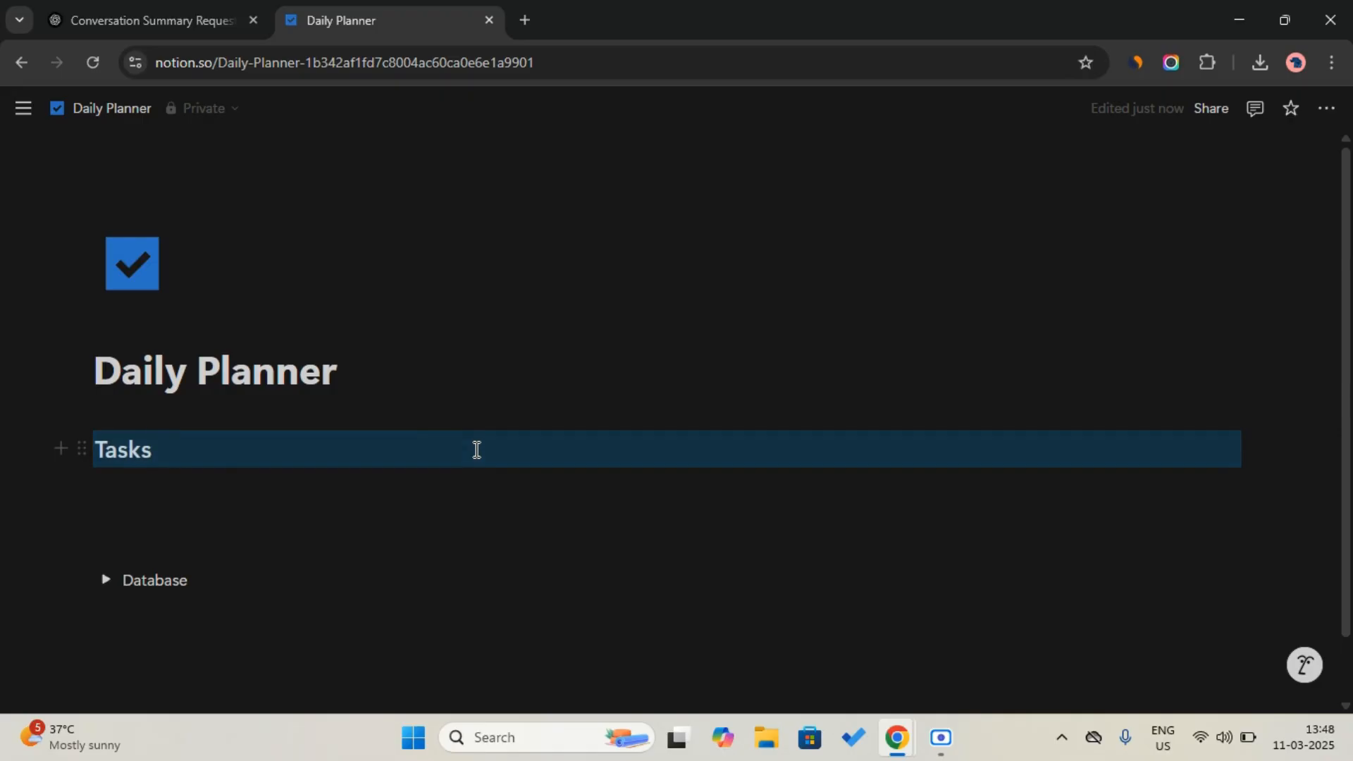
pyautogui.write('/div')
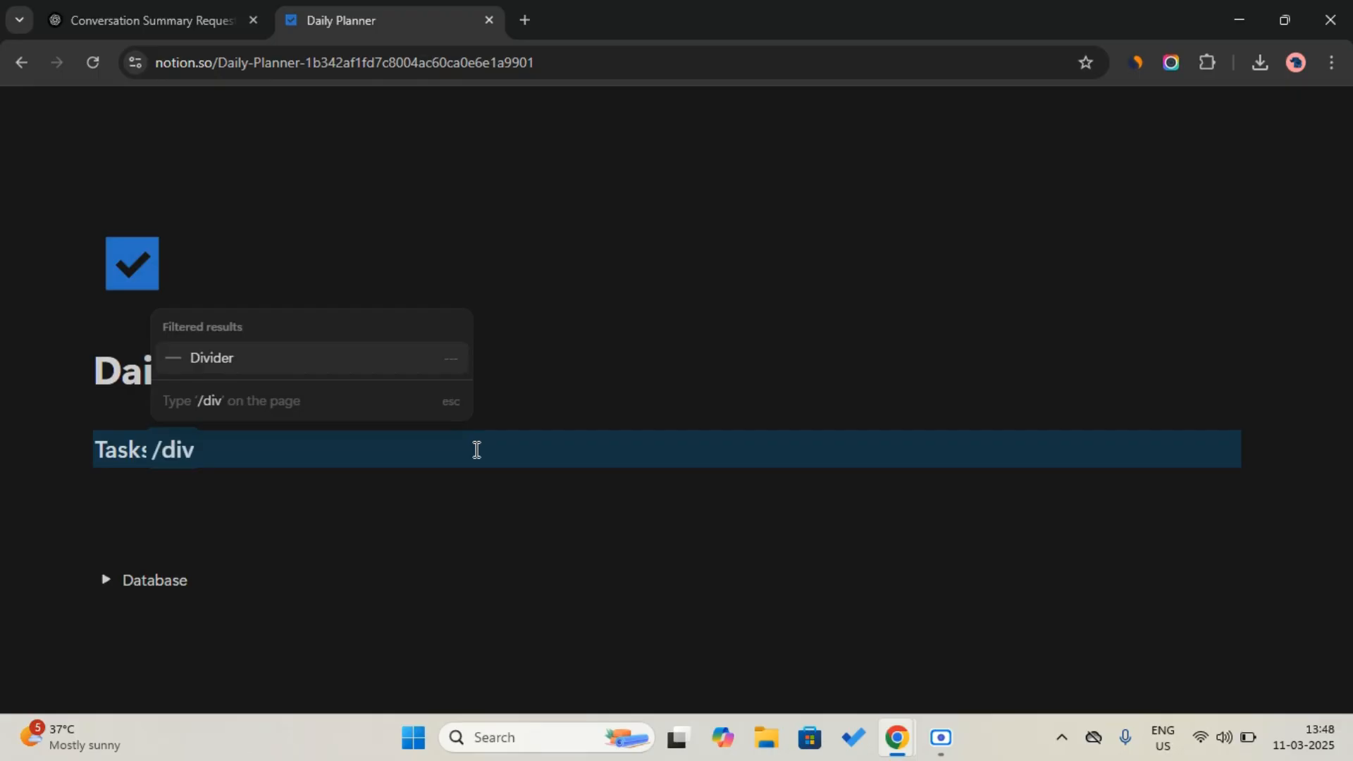
pyautogui.press('Return')
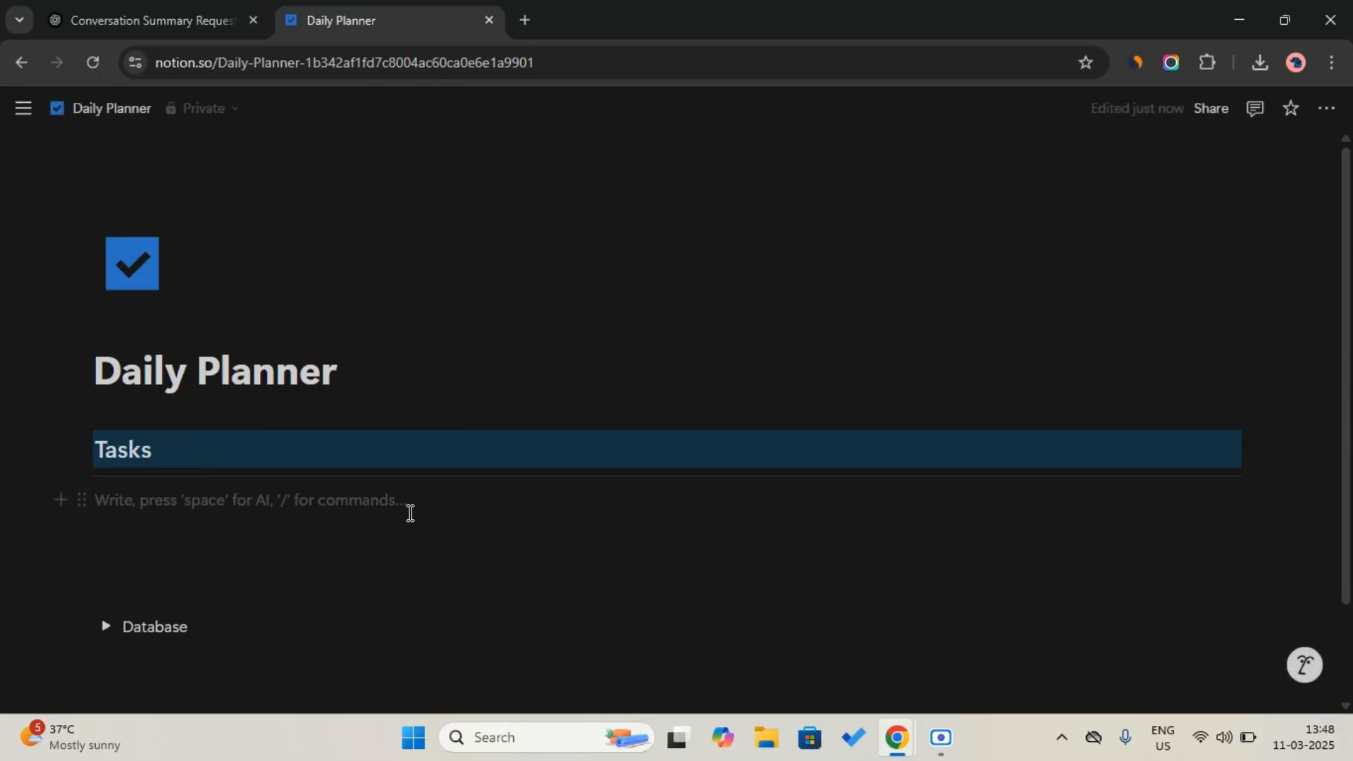
# Step: Insert a linked view of database below the divider and start the search for its source database
pyautogui.write('/l')
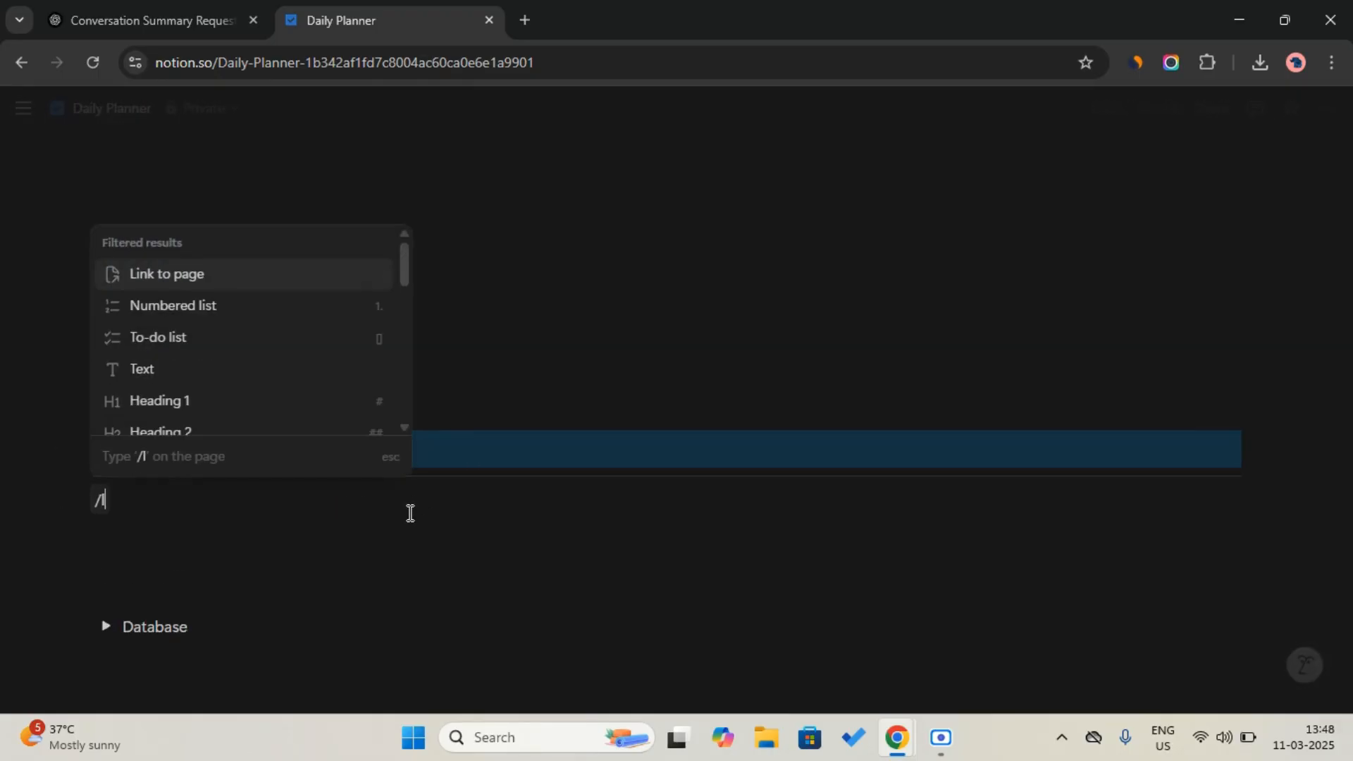
pyautogui.write('inked')
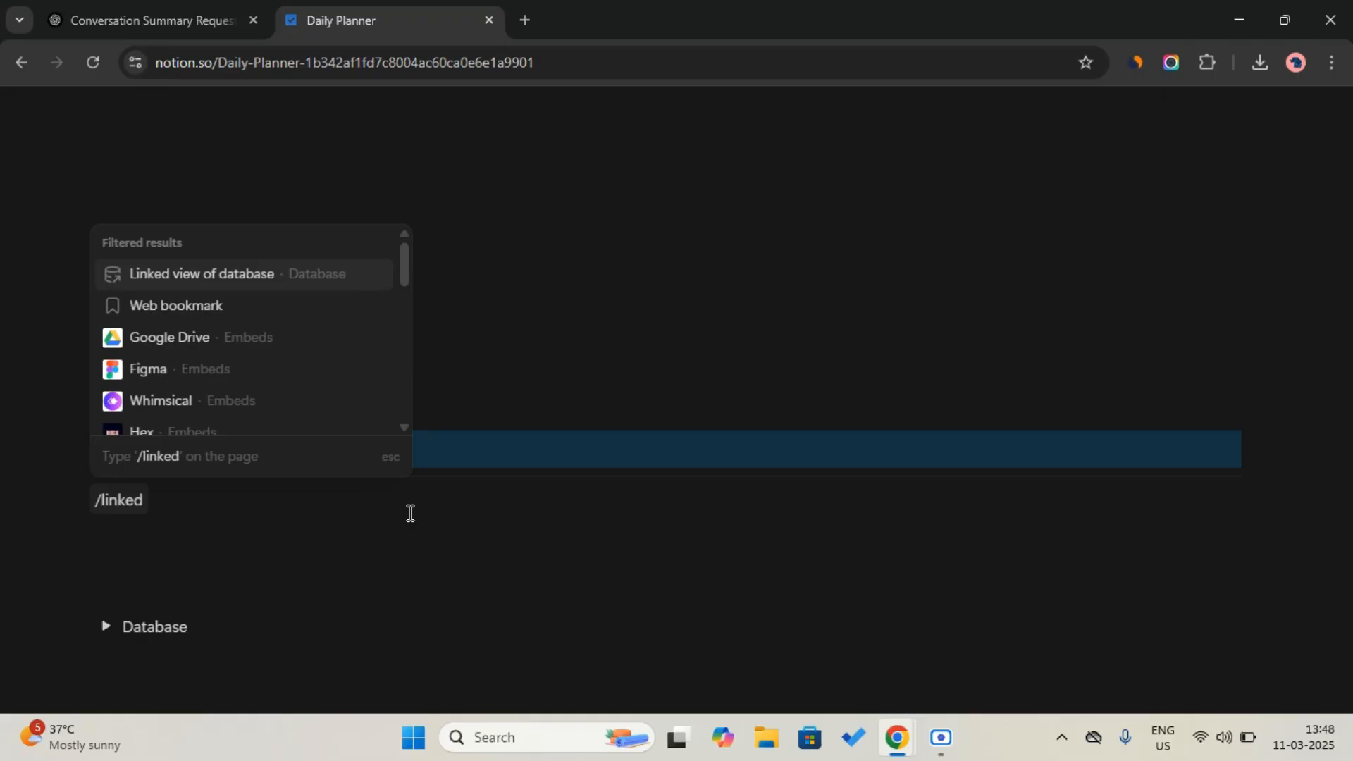
pyautogui.press('Return')
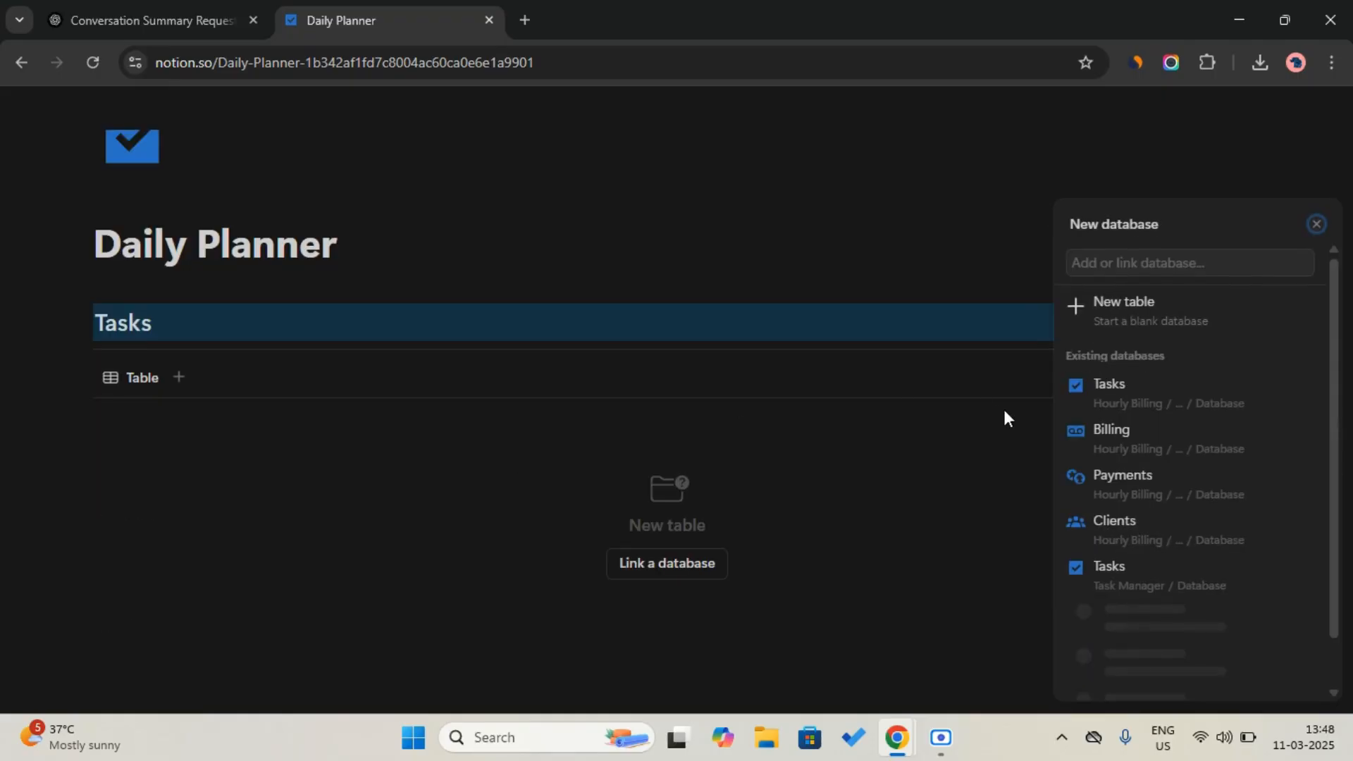
pyautogui.click(1155, 262)
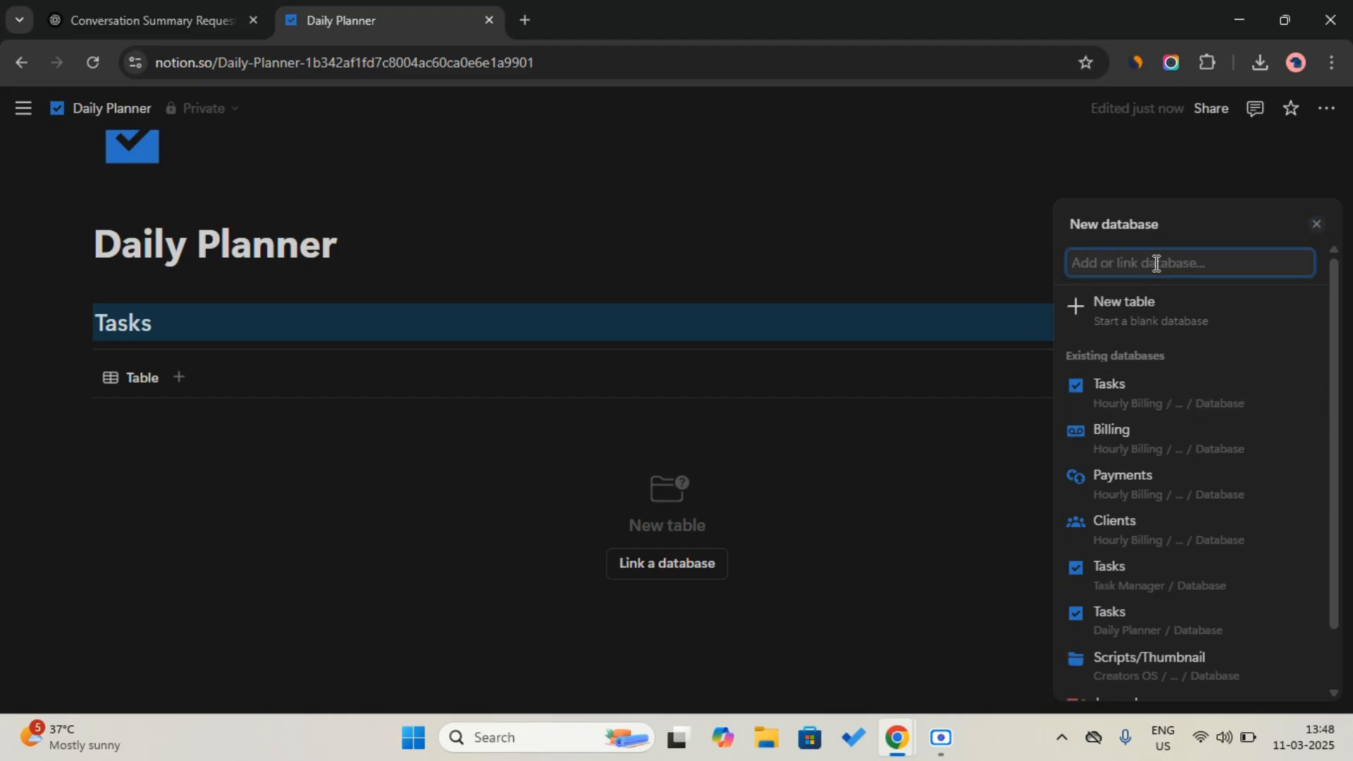
pyautogui.write('dail')
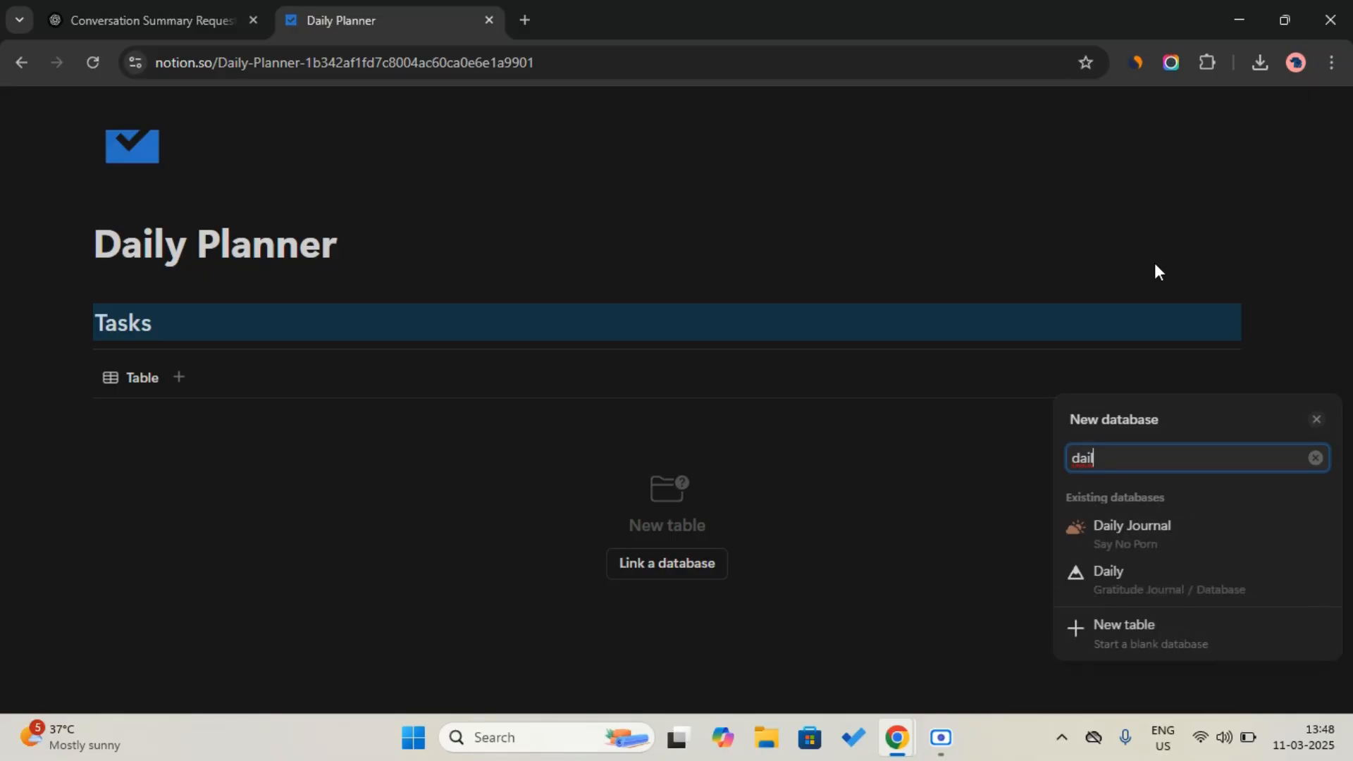
pyautogui.write('y')
pyautogui.press('BackSpace')
pyautogui.press('BackSpace')
pyautogui.press('BackSpace')
pyautogui.press('BackSpace')
pyautogui.press('BackSpace')
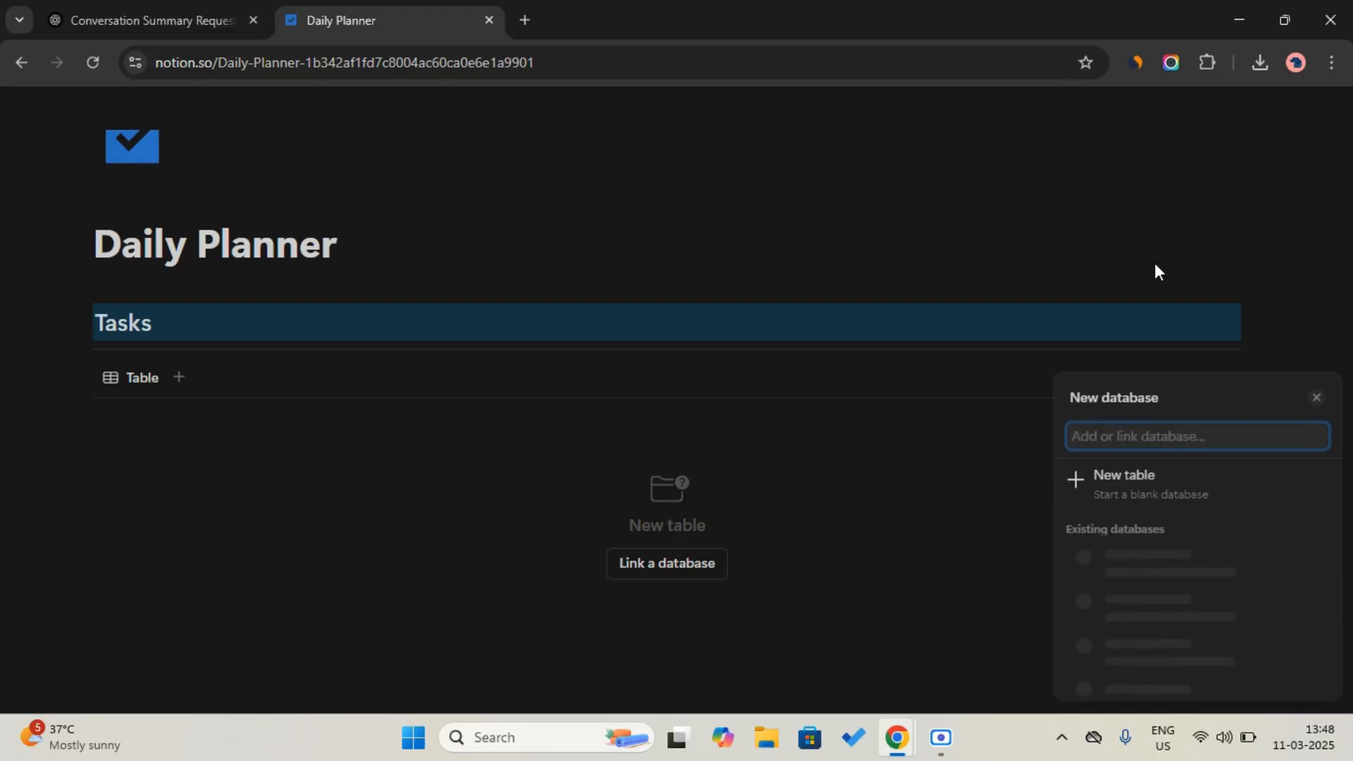
# Step: Search for "task", link the Tasks database stored under Daily Planner / Database, and close the view setup
pyautogui.write('task')
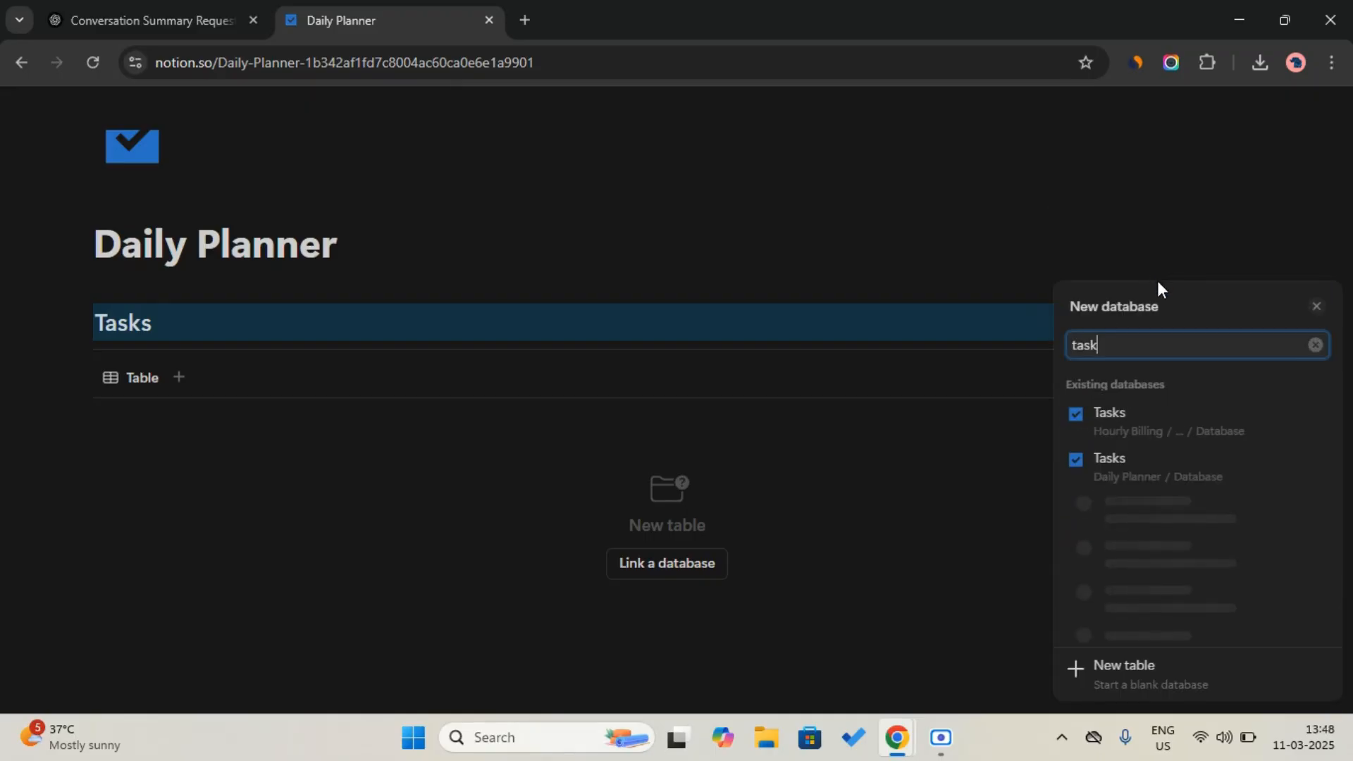
pyautogui.click(1161, 472)
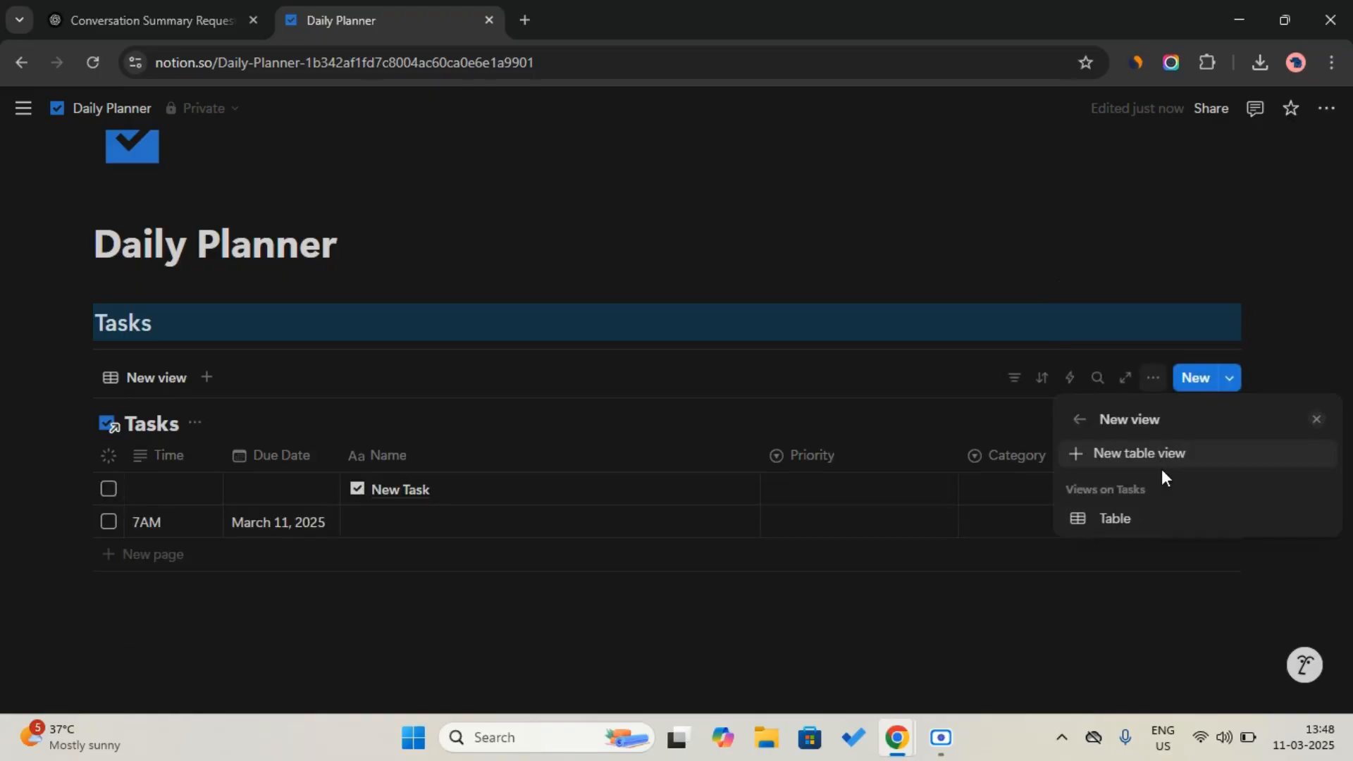
pyautogui.click(840, 391)
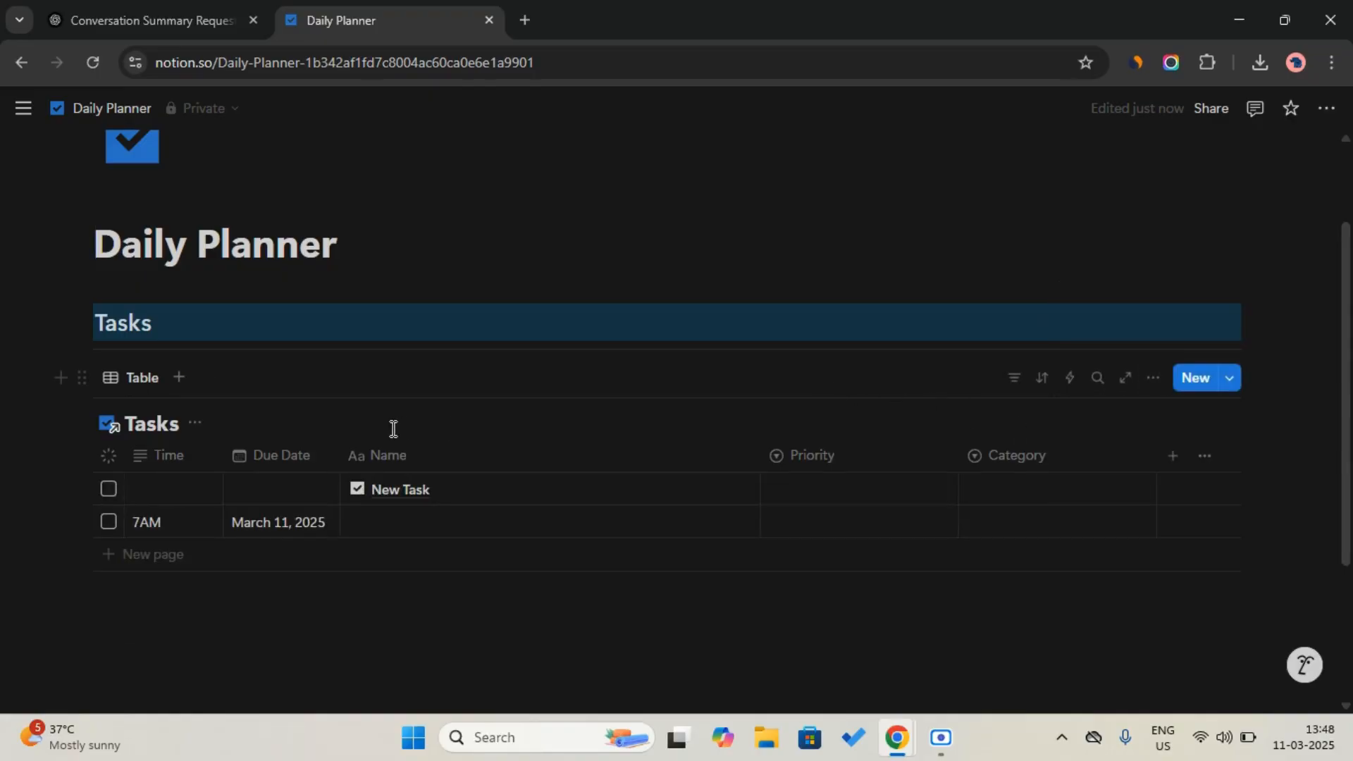
pyautogui.click(196, 423)
pyautogui.click(322, 358)
# Step: Filter the linked Tasks table so that the Due Date start date is Today, and hide the filter bar
pyautogui.scroll(-2, 341, 429)
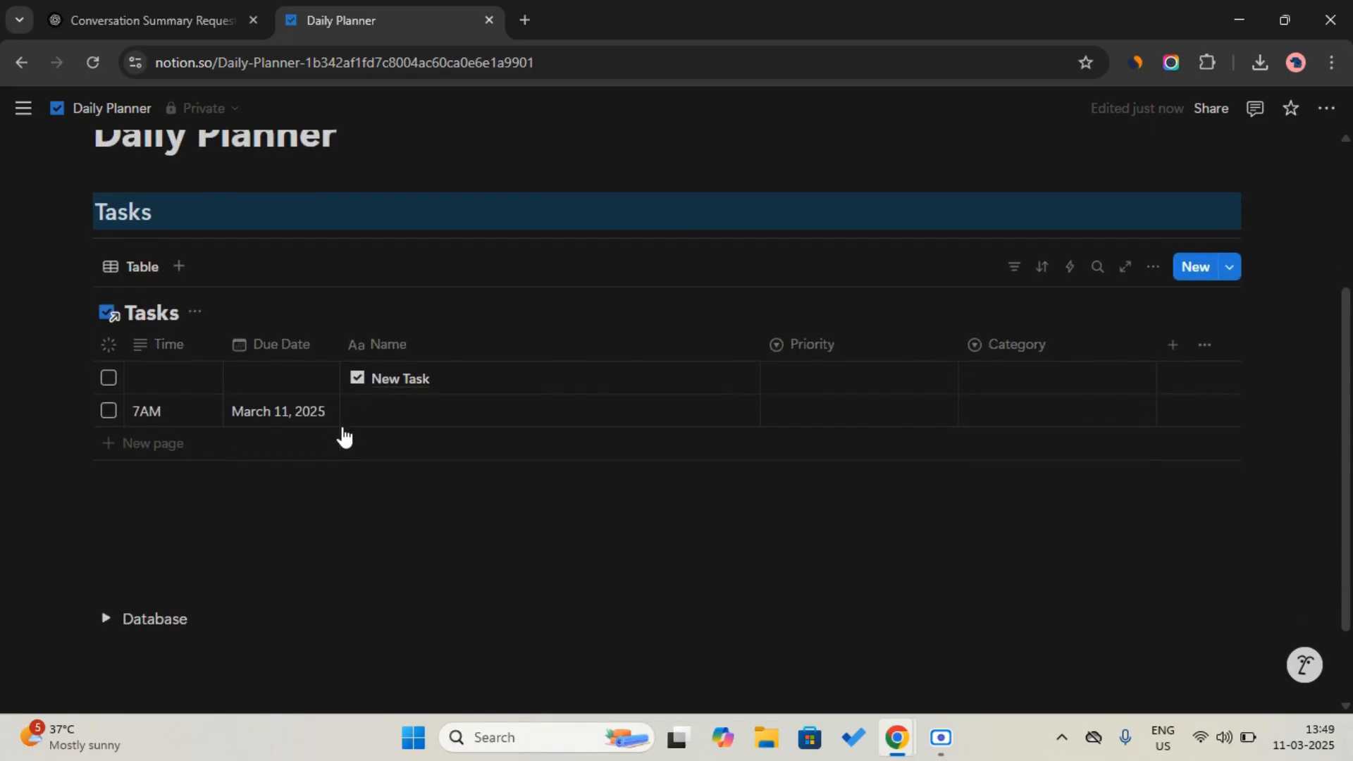
pyautogui.click(1014, 265)
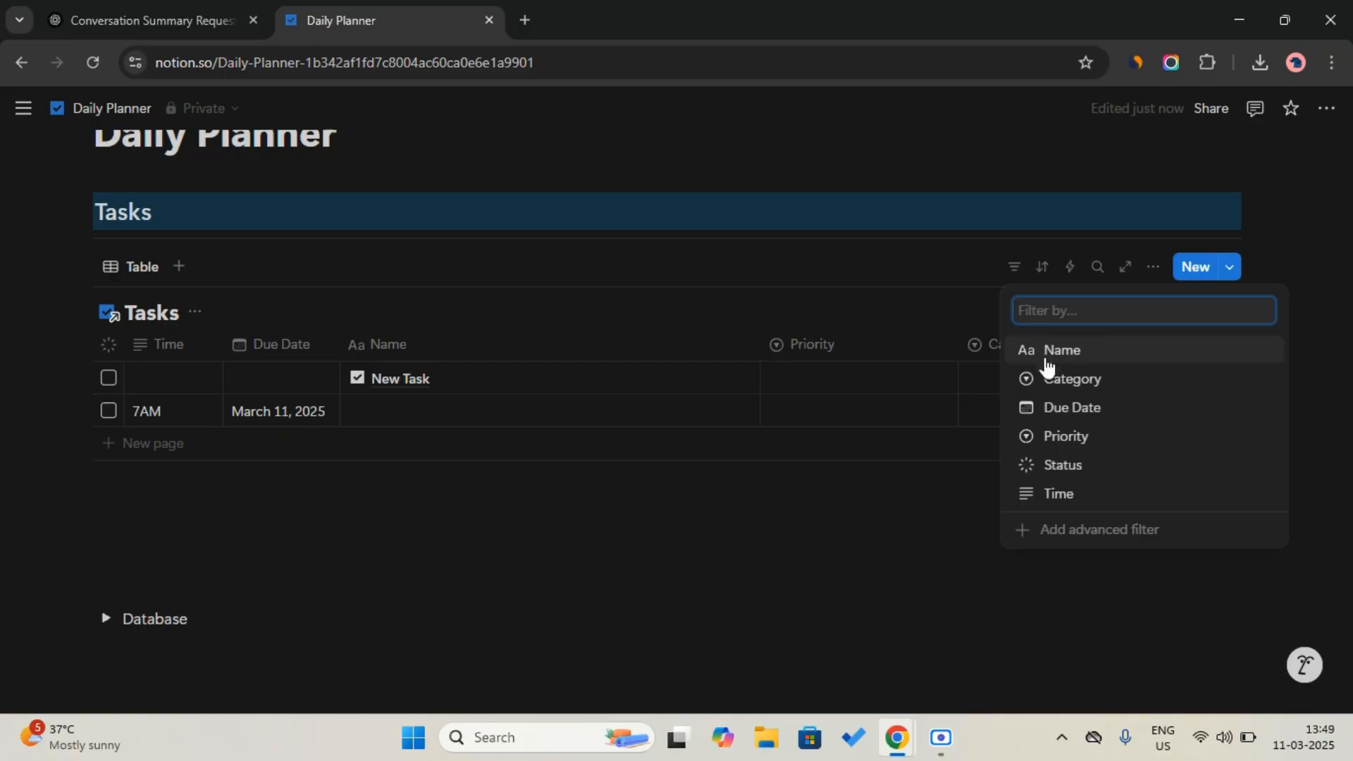
pyautogui.click(1070, 407)
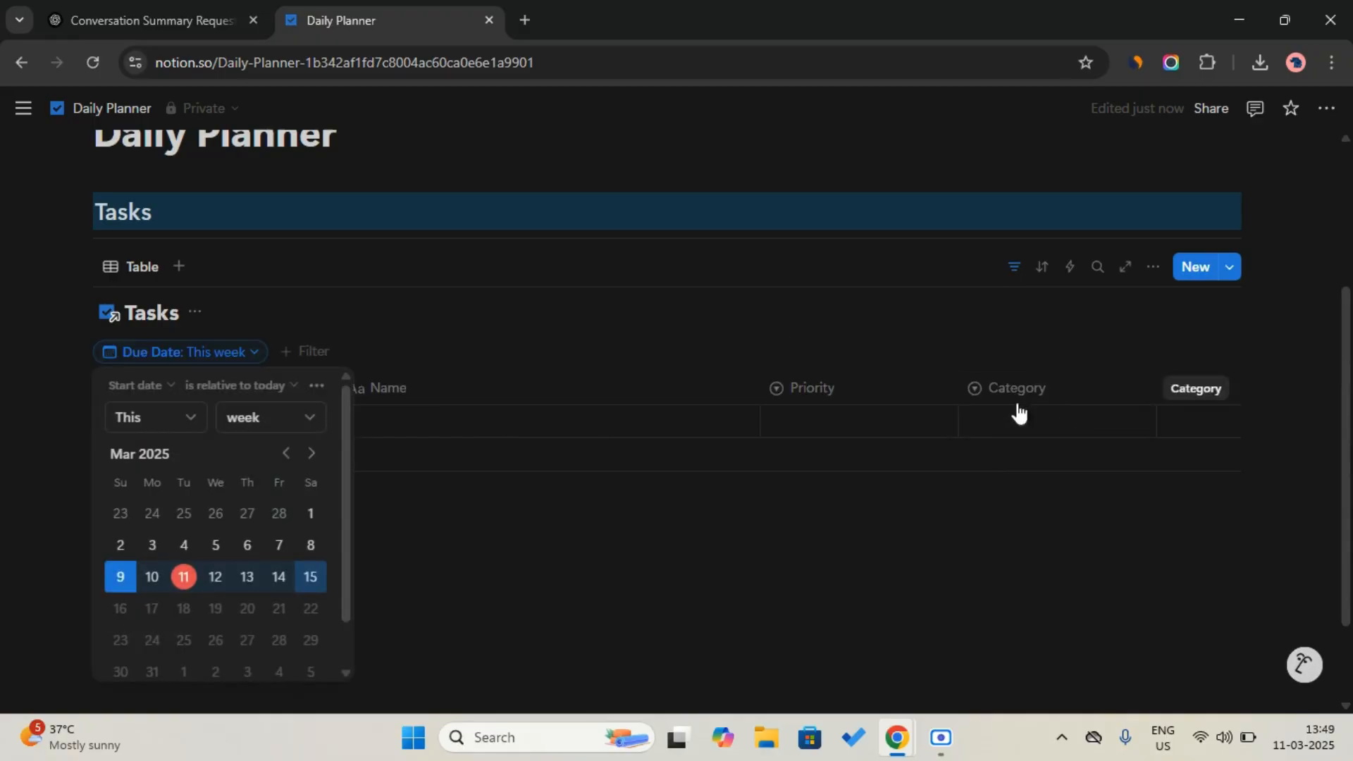
pyautogui.click(248, 387)
pyautogui.click(243, 412)
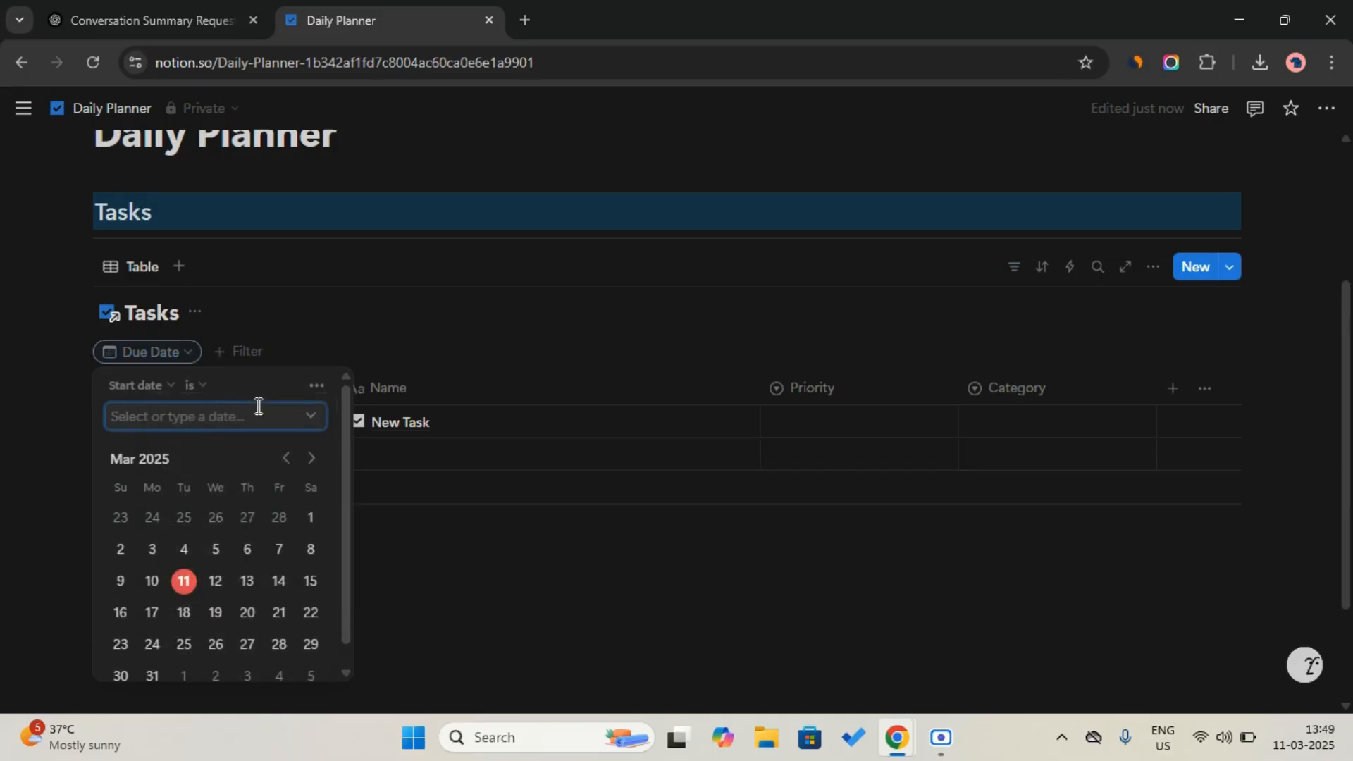
pyautogui.click(311, 422)
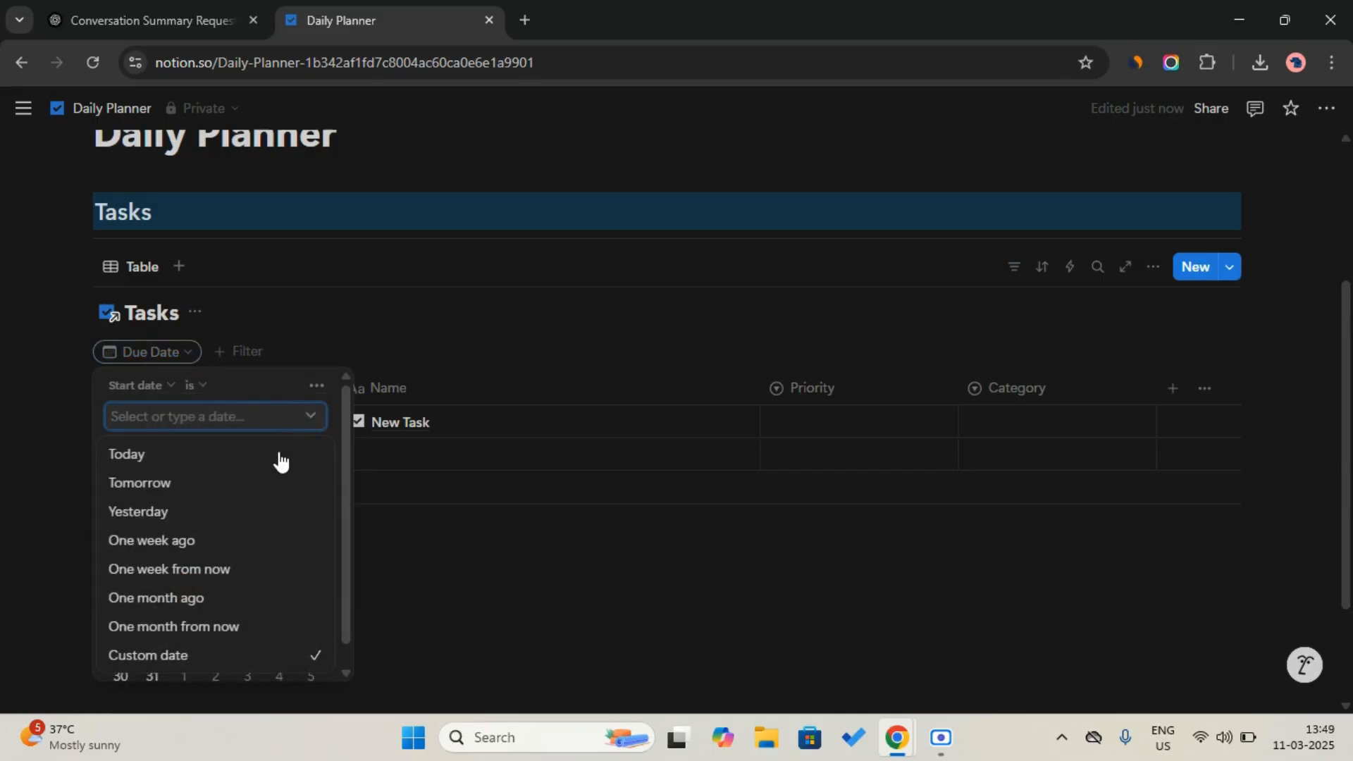
pyautogui.click(279, 456)
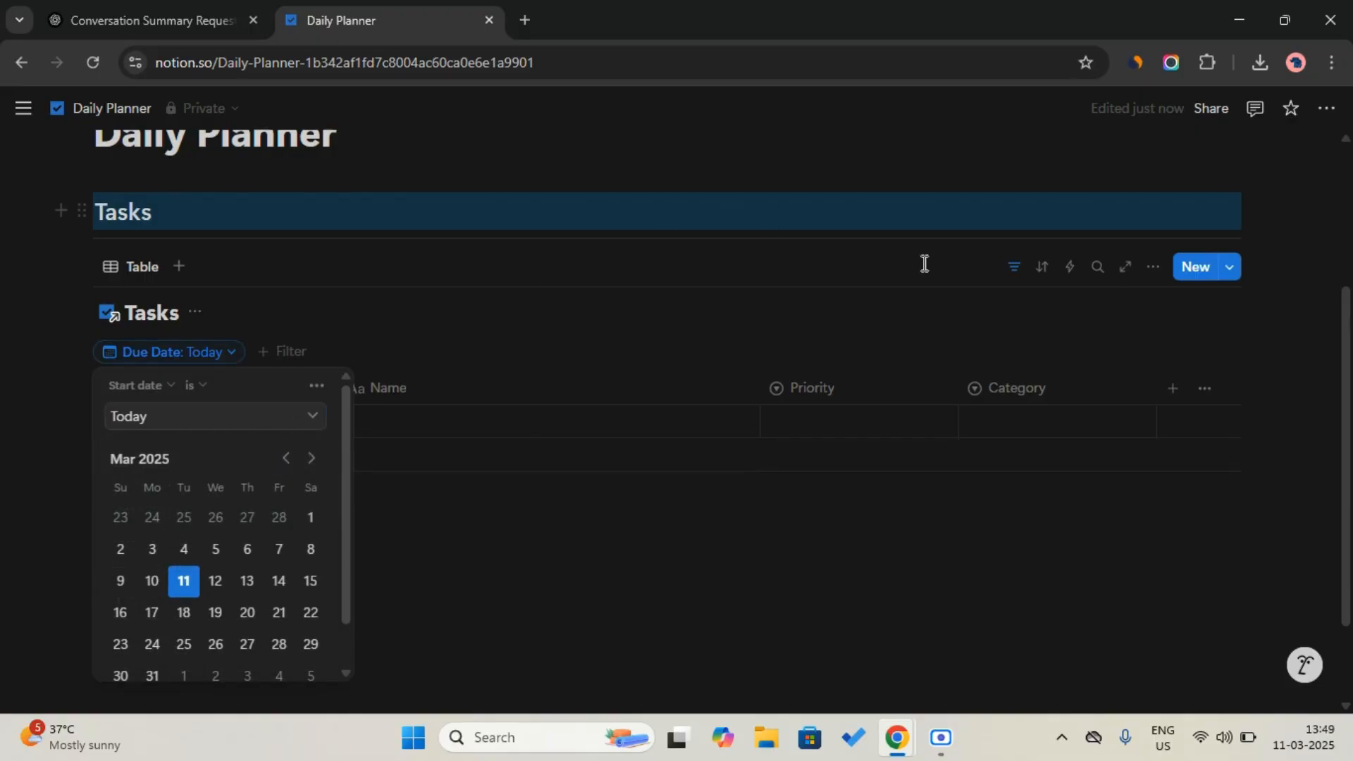
pyautogui.click(1019, 282)
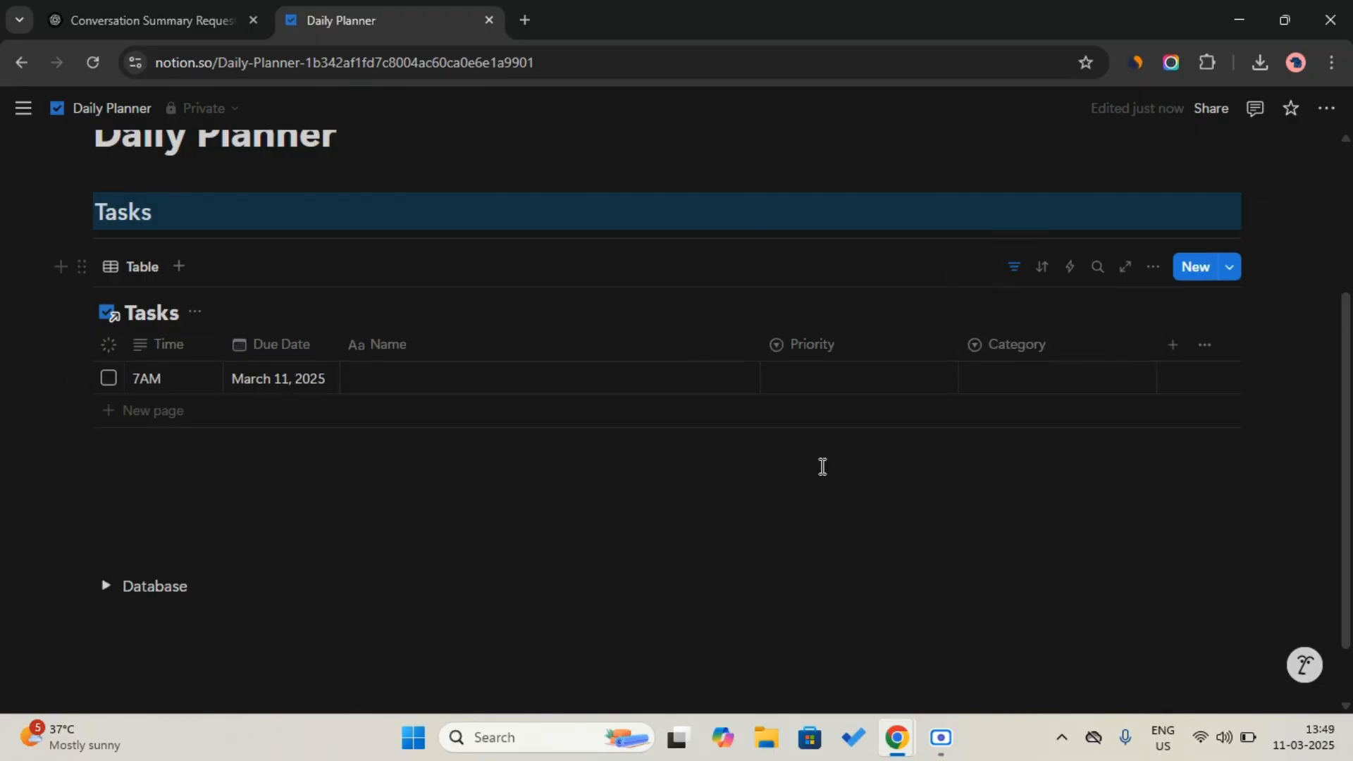
# Step: Expand the Database toggle and open the original Tasks database through the Database subpage
pyautogui.click(106, 587)
pyautogui.scroll(-1, 107, 592)
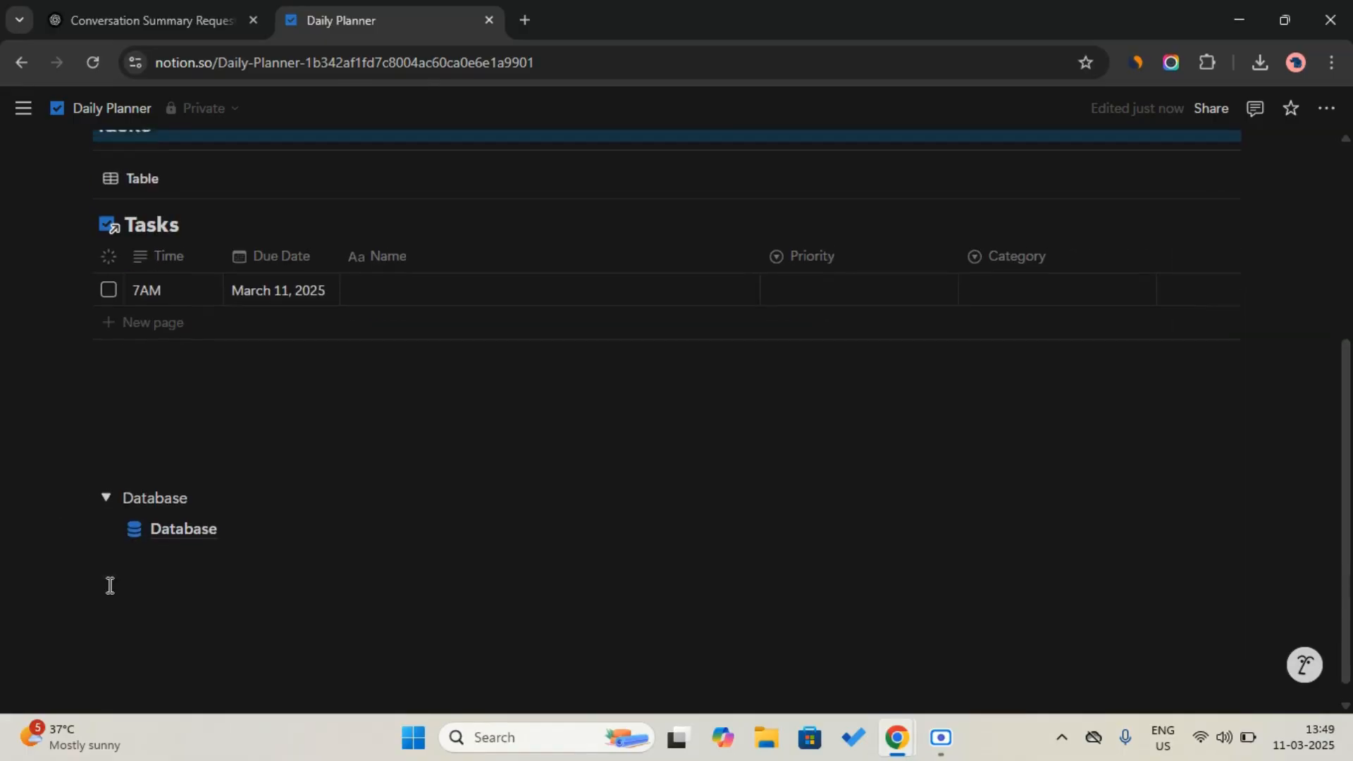
pyautogui.click(267, 525)
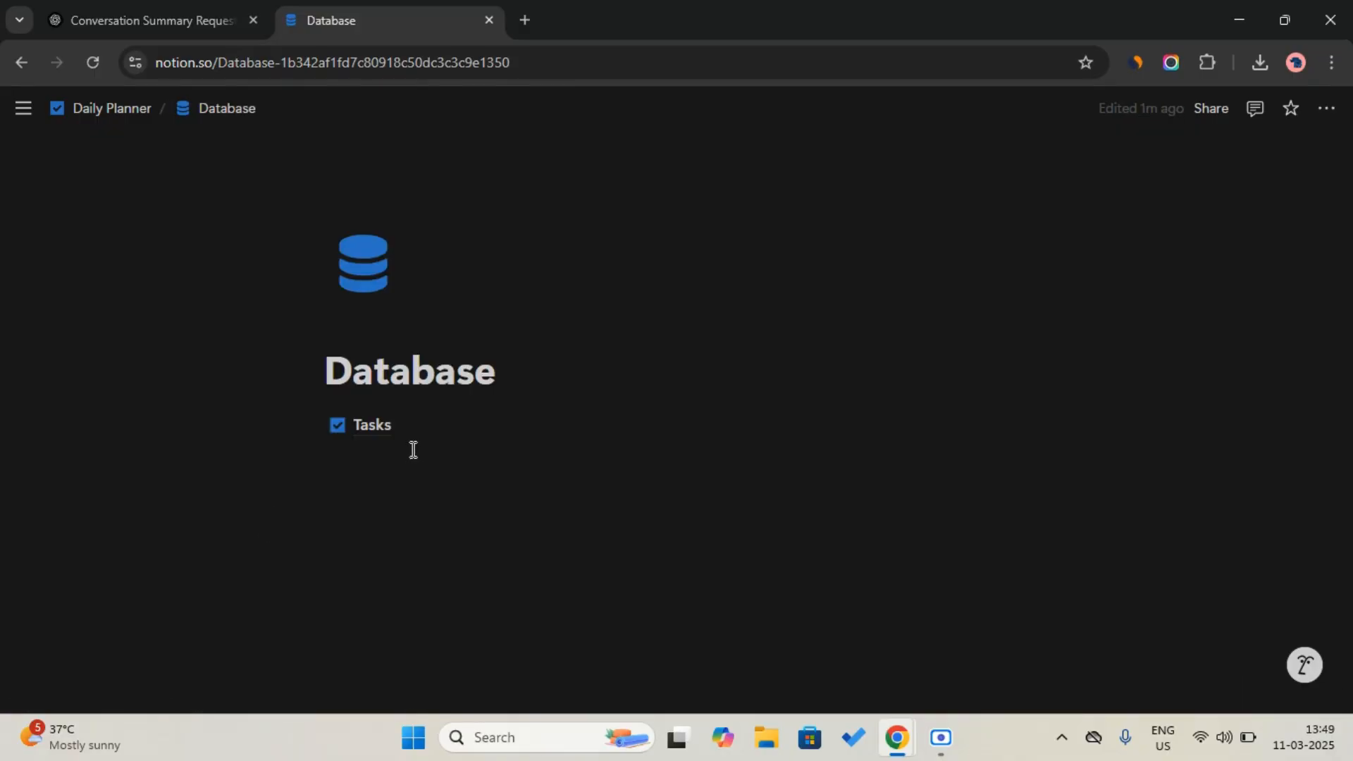
pyautogui.click(445, 429)
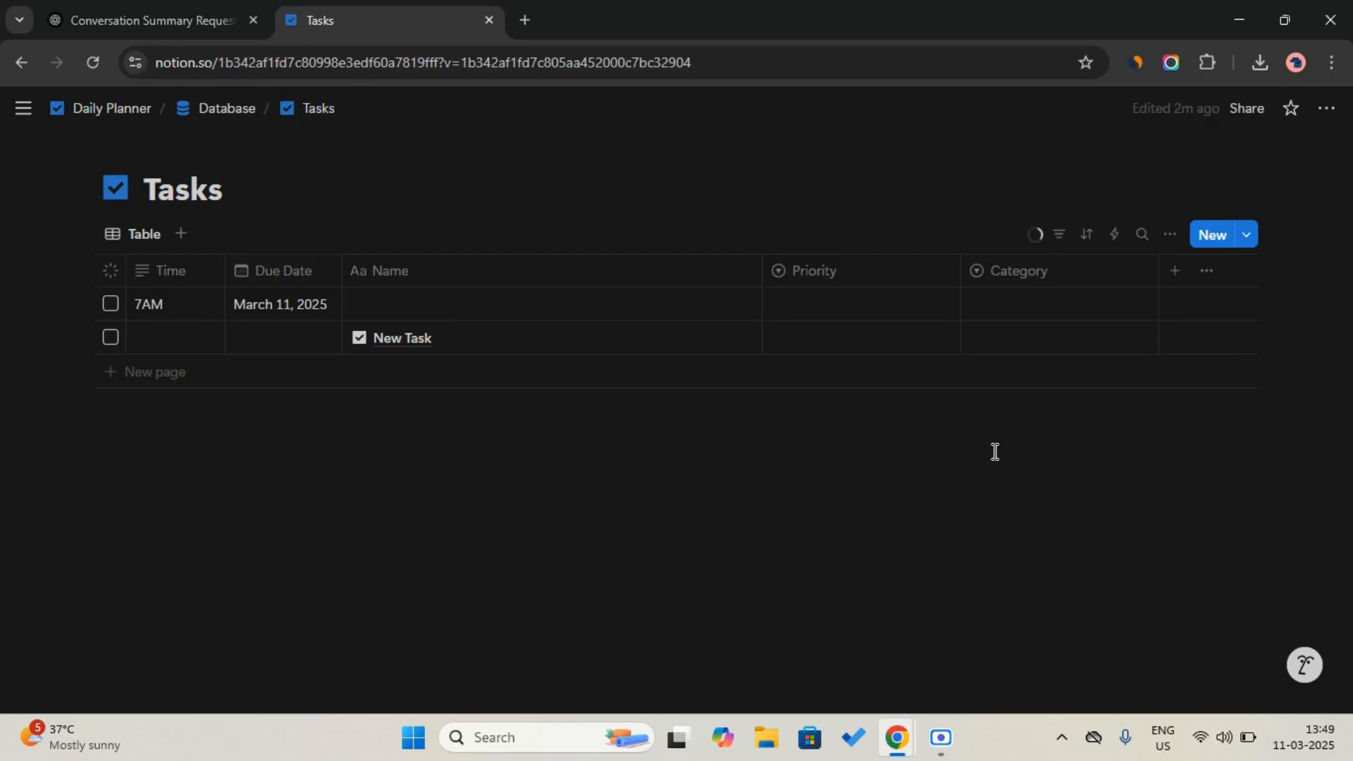
# Step: Add a Created time property to the Tasks database and close its settings
pyautogui.click(1176, 277)
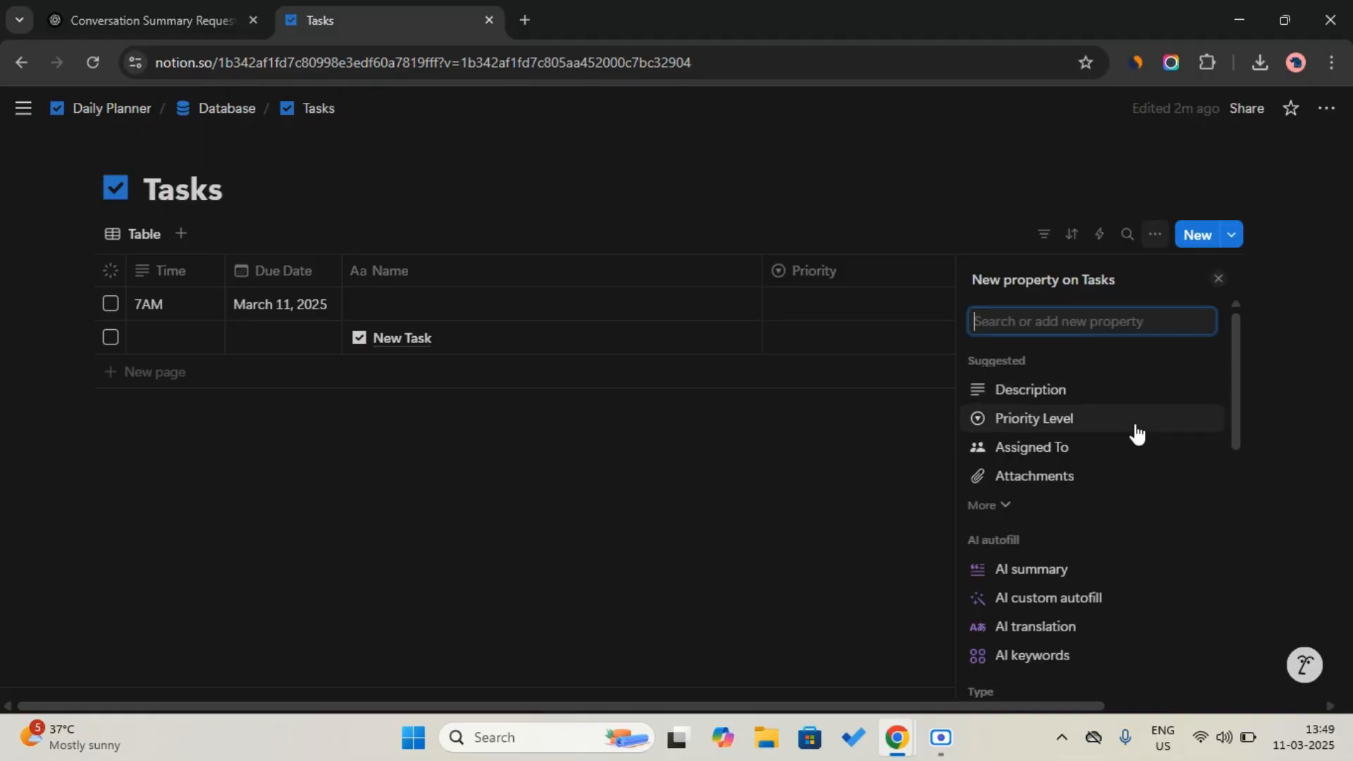
pyautogui.scroll(-6, 1135, 432)
pyautogui.scroll(-2, 1135, 432)
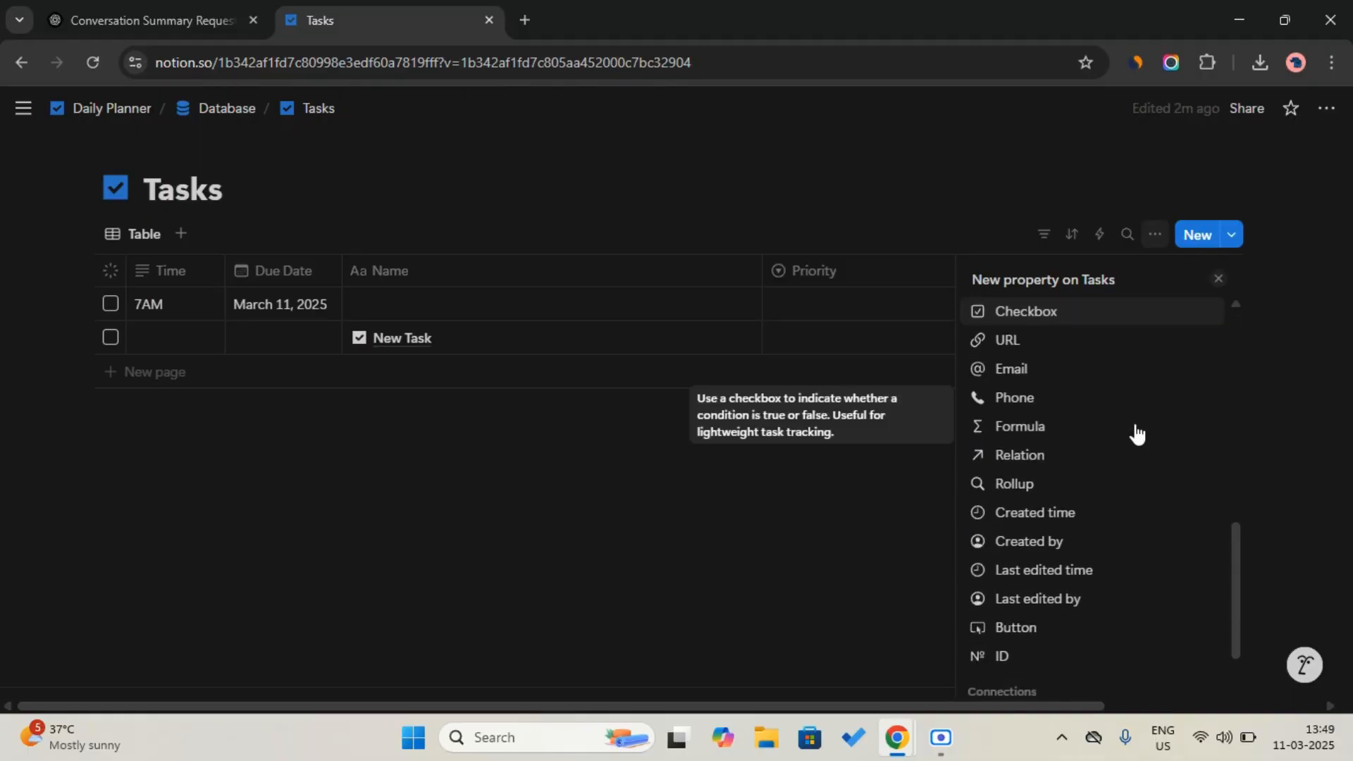
pyautogui.click(1074, 514)
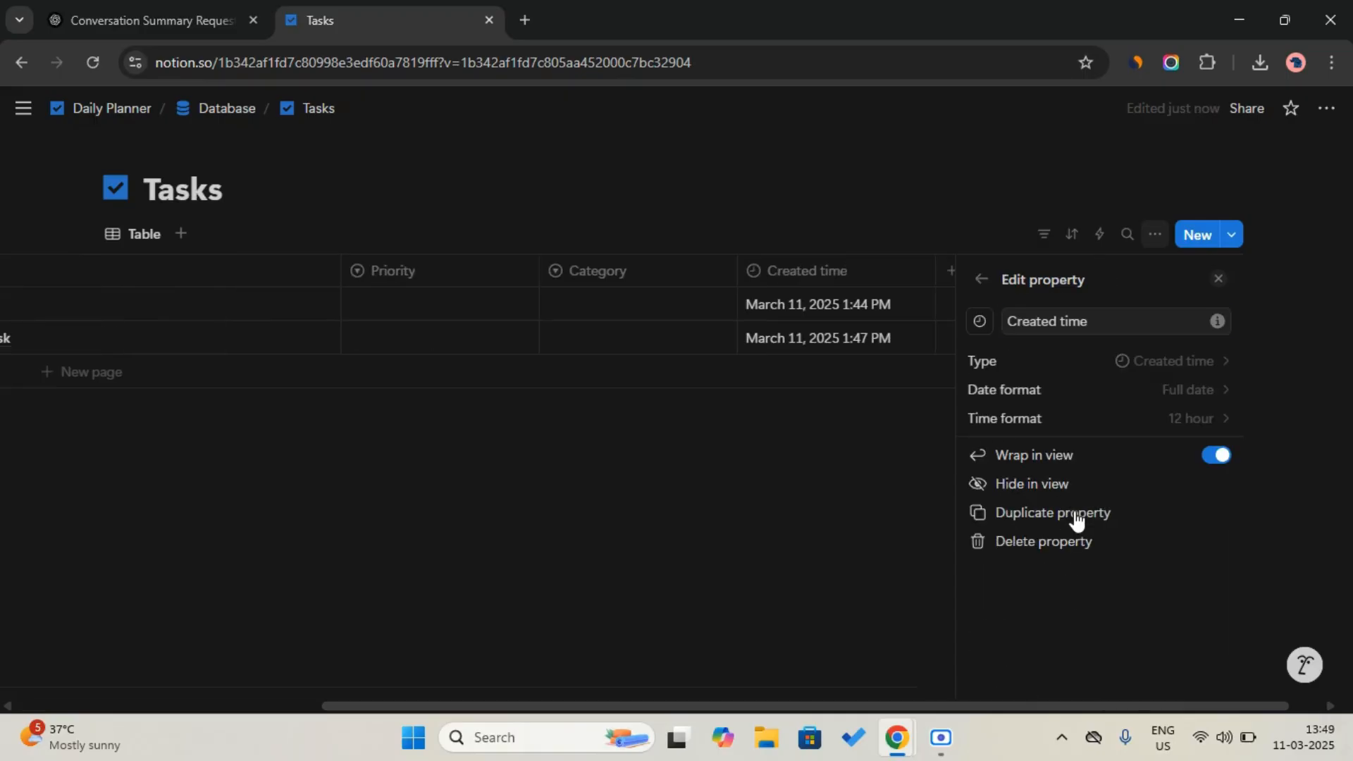
pyautogui.click(1221, 281)
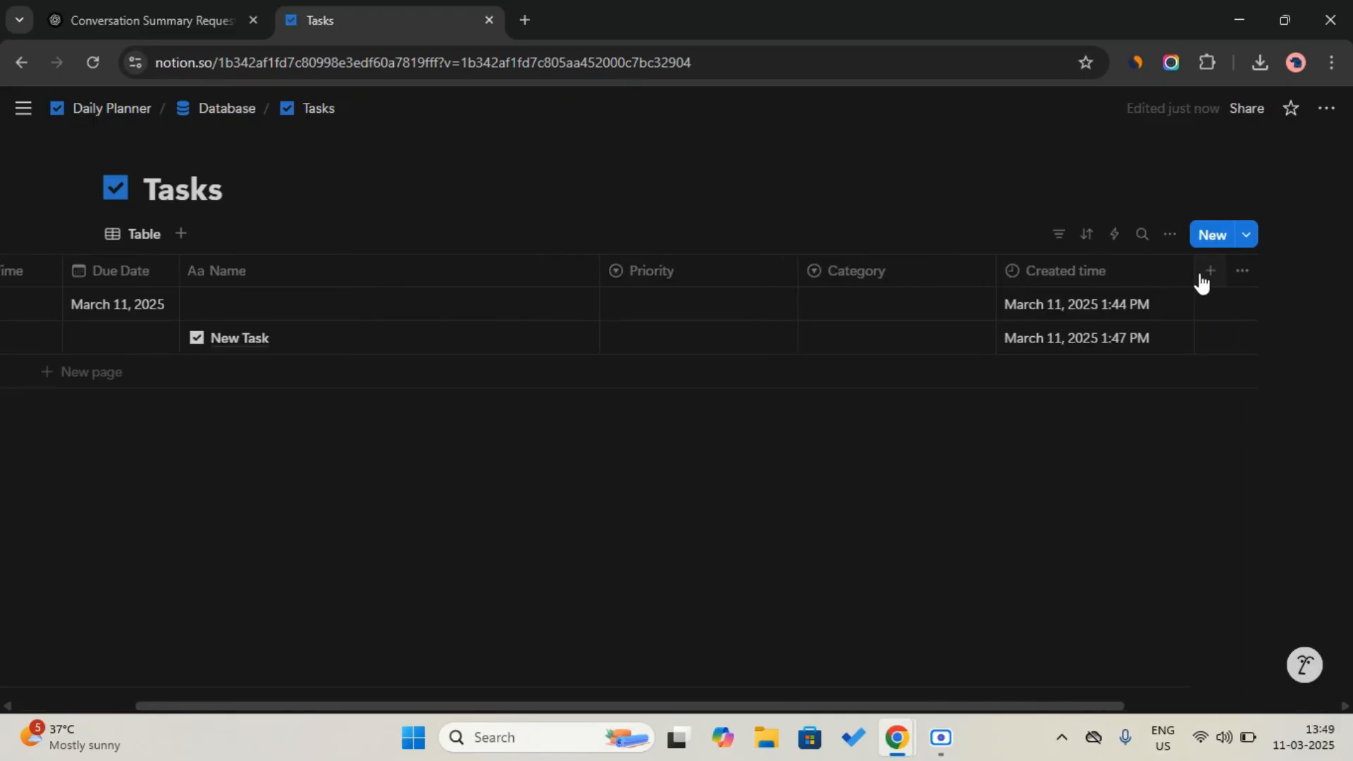
# Step: Add a Last edited time property to the Tasks database and close its settings
pyautogui.click(1200, 276)
pyautogui.scroll(-6, 1167, 482)
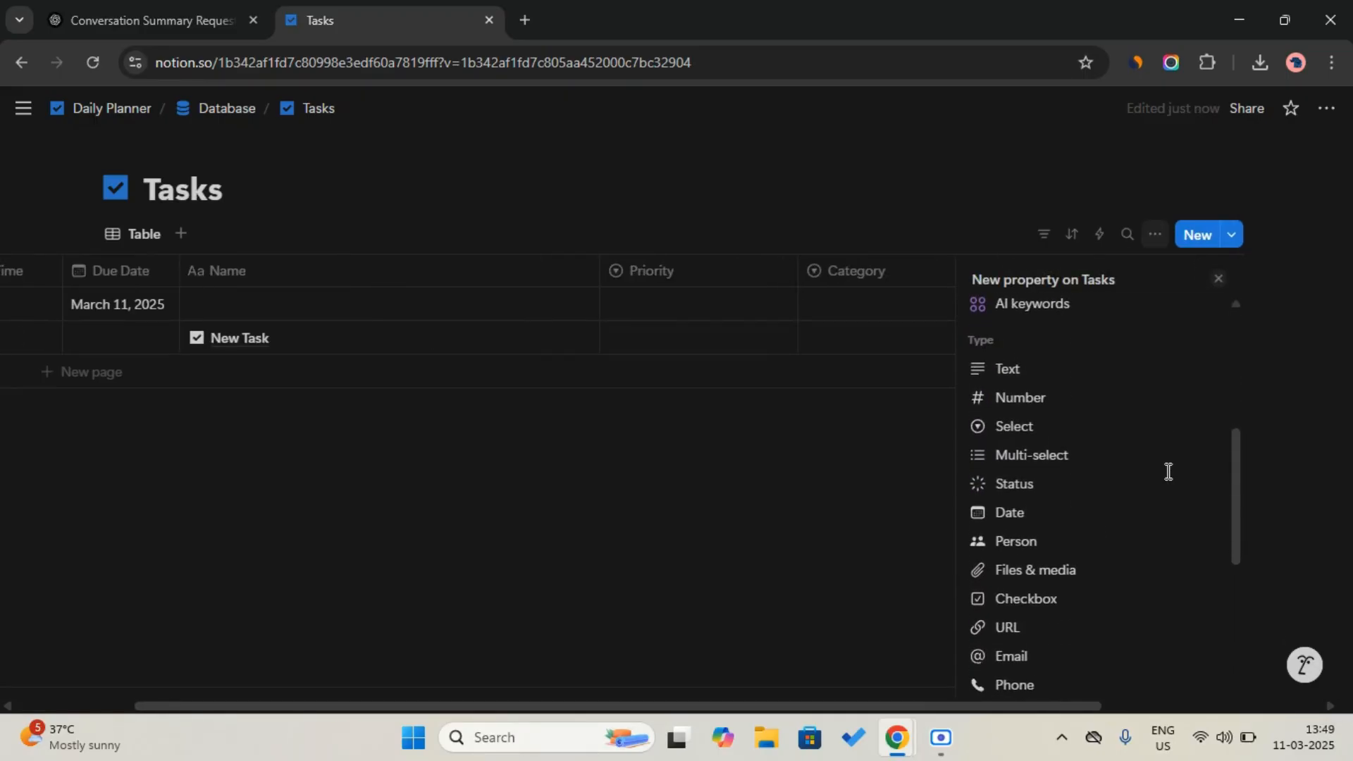
pyautogui.scroll(-2, 1166, 481)
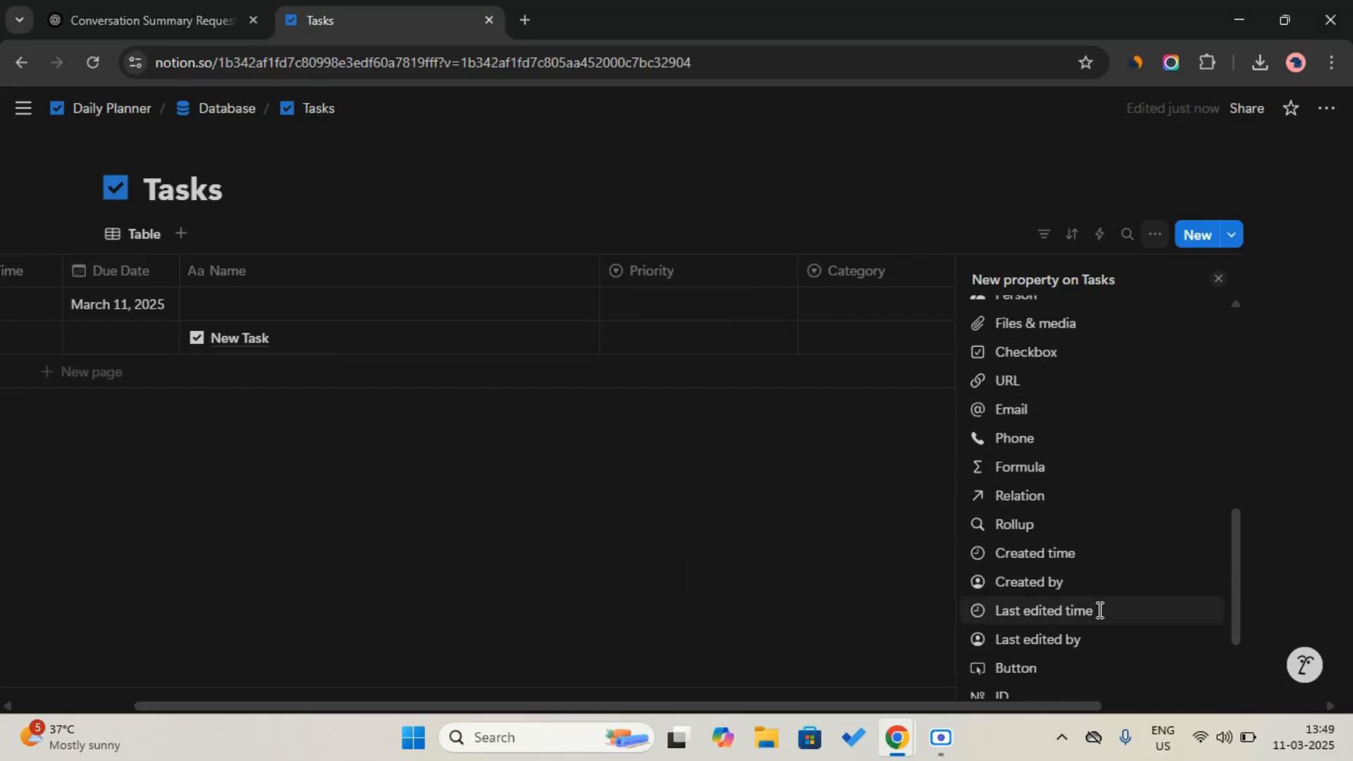
pyautogui.click(1099, 610)
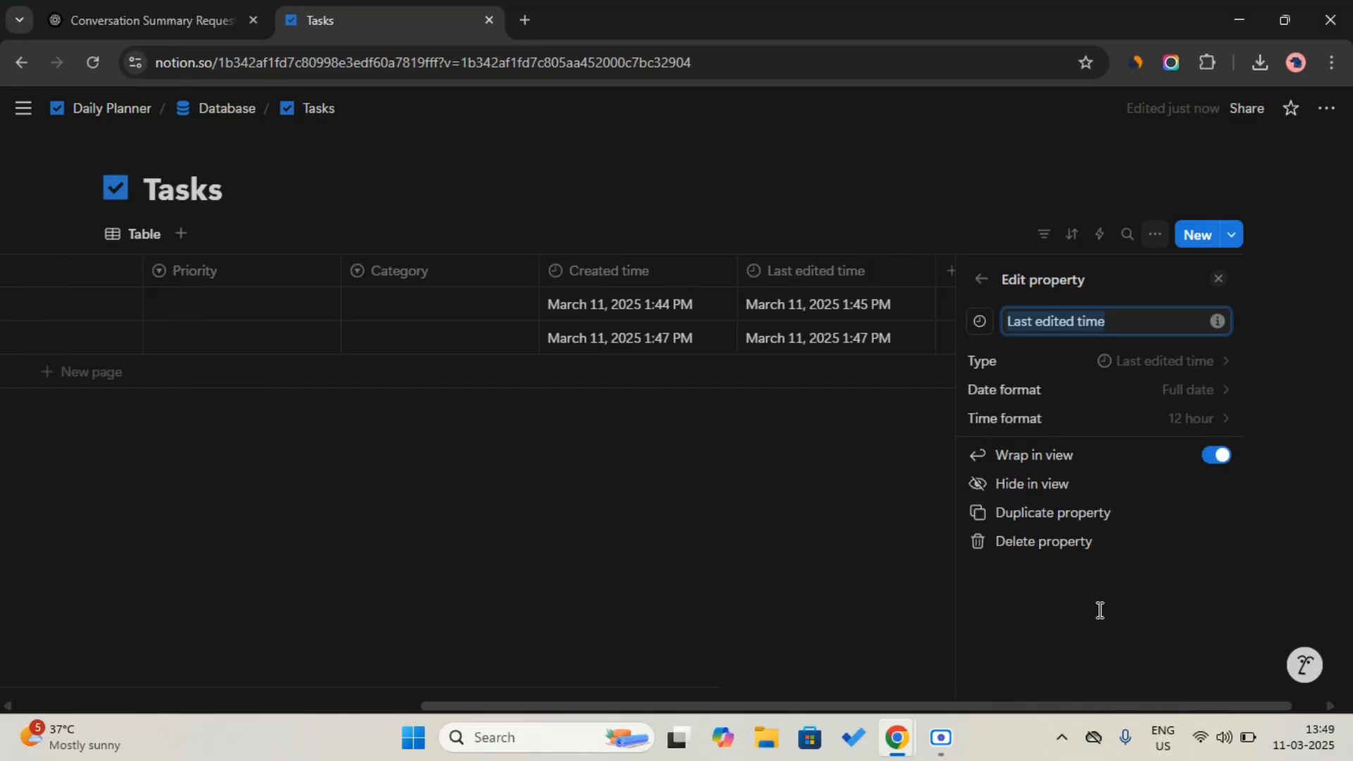
pyautogui.click(1220, 277)
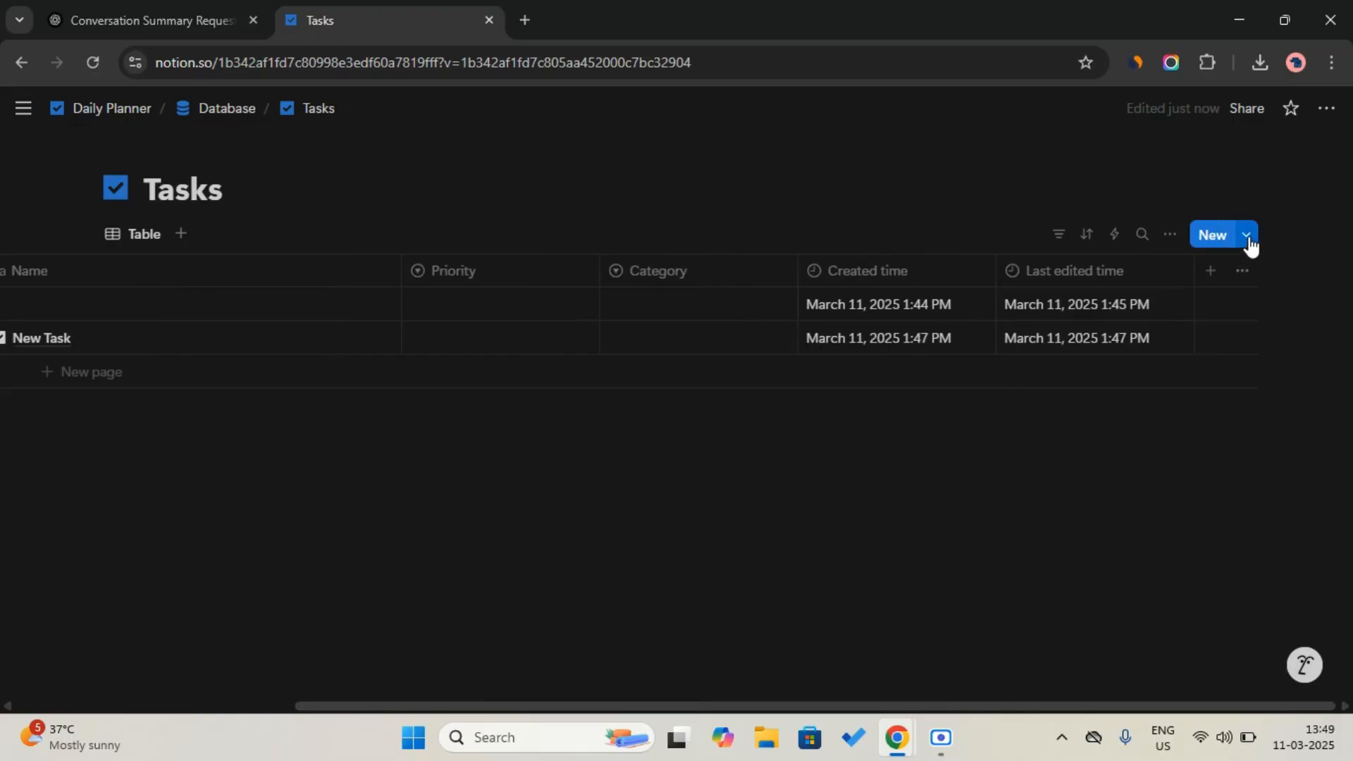
# Step: Open the New Task template for editing and set its Created time property to Always hide
pyautogui.click(1247, 237)
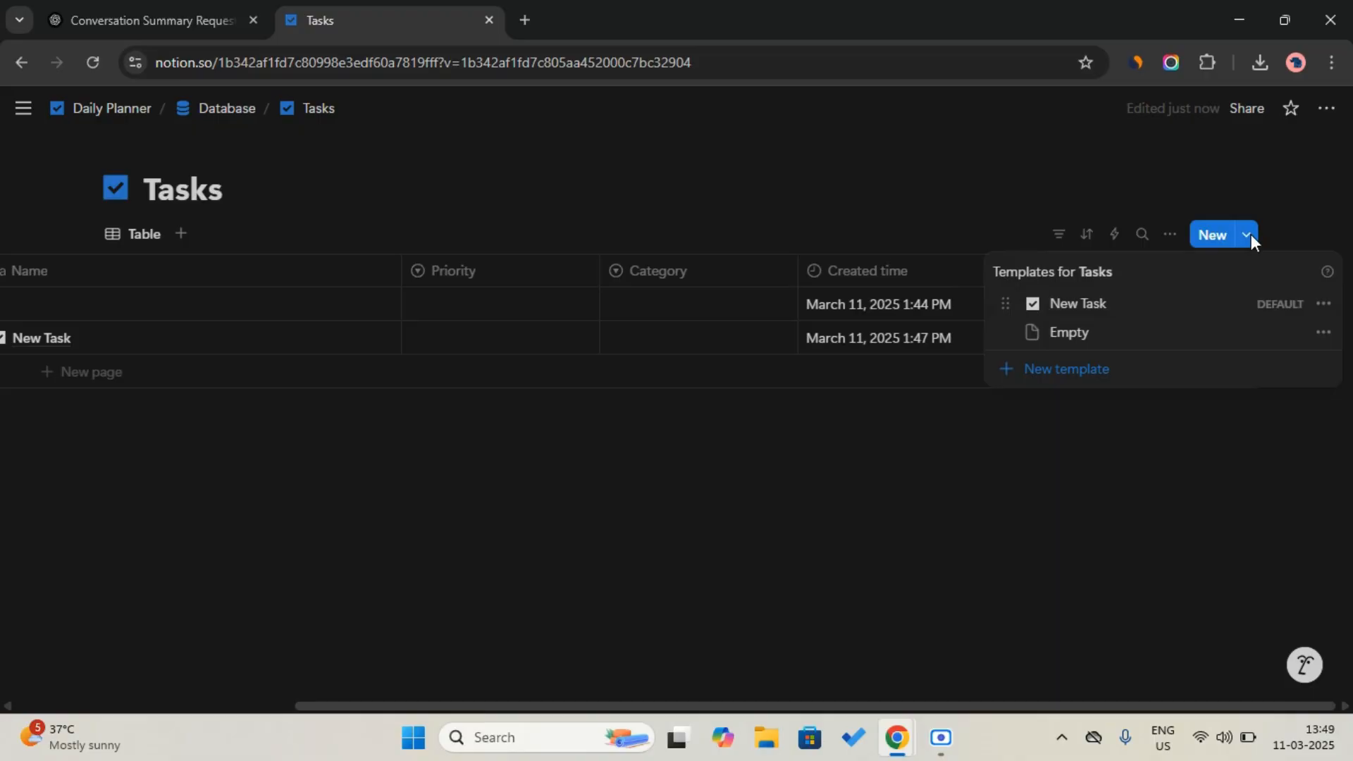
pyautogui.click(1323, 312)
pyautogui.click(1237, 307)
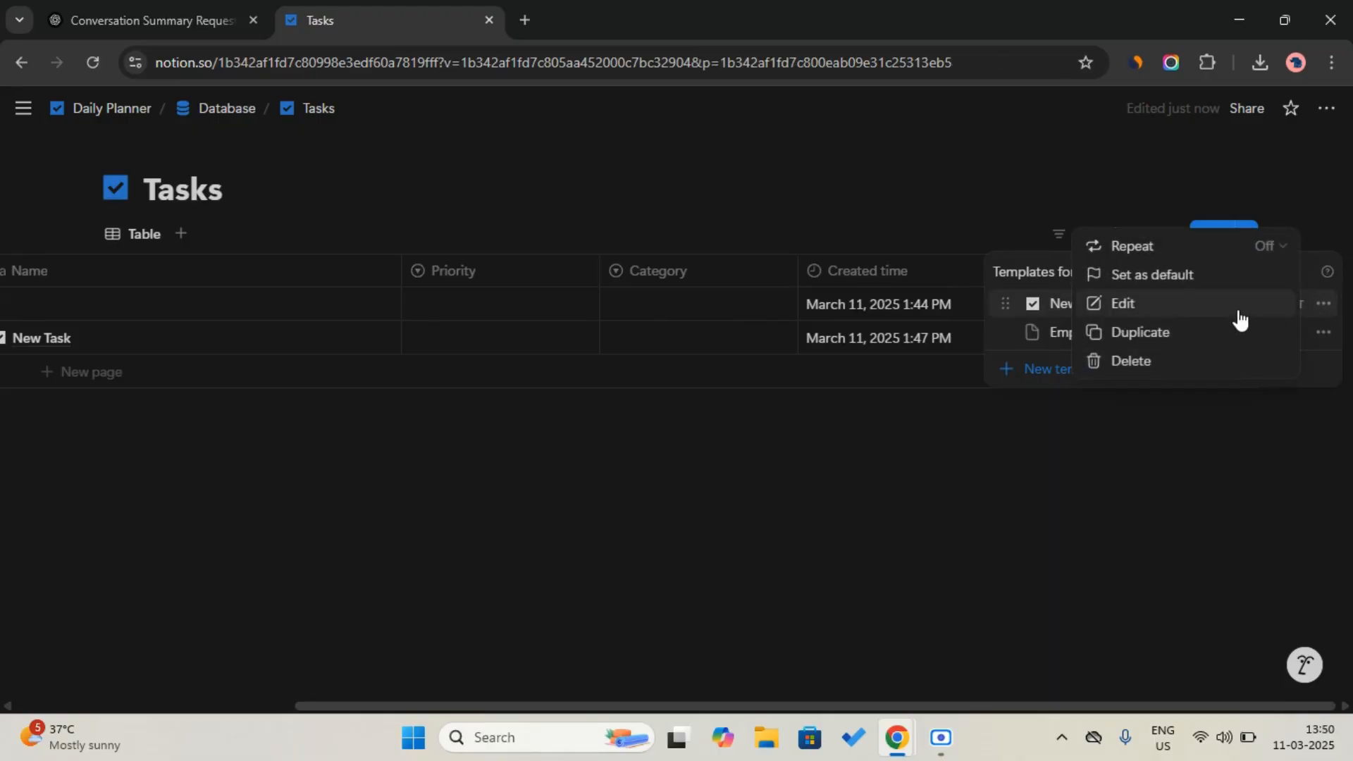
pyautogui.scroll(-5, 945, 408)
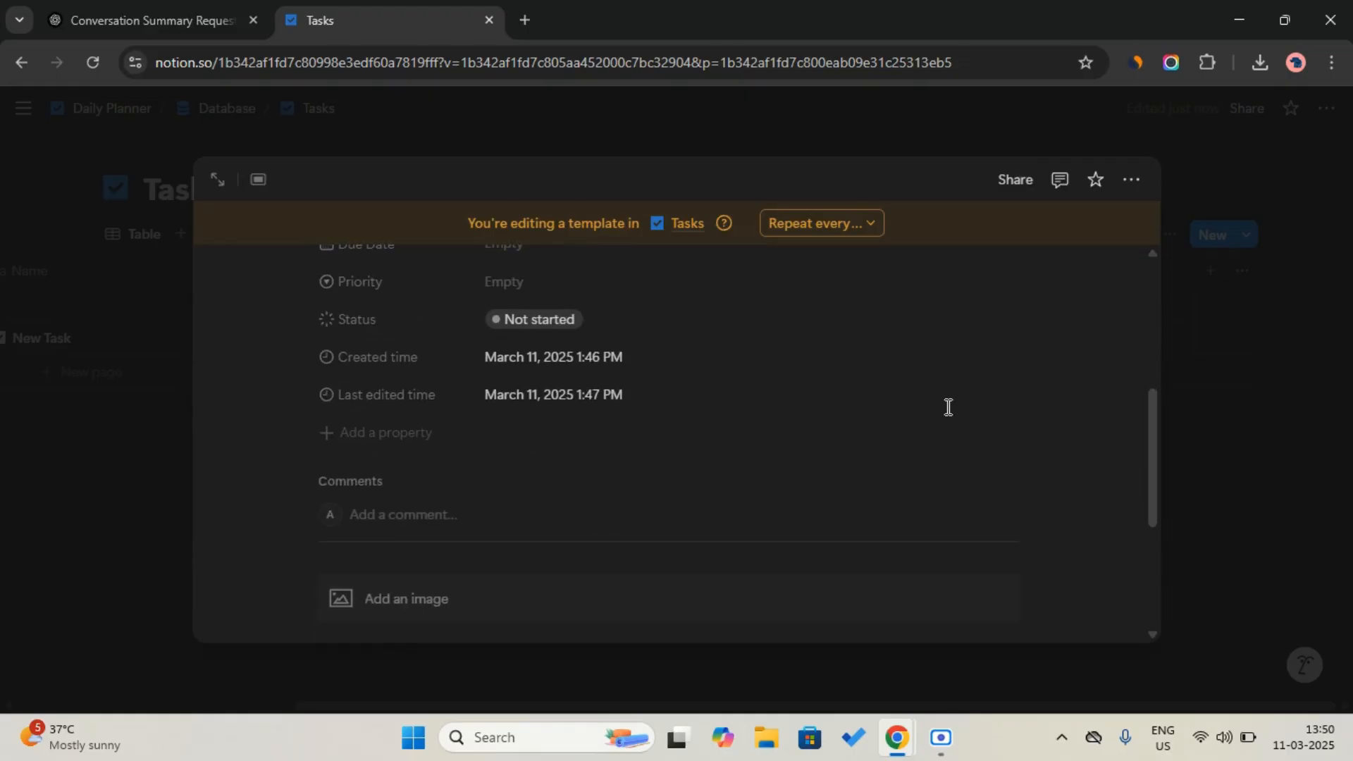
pyautogui.click(425, 359)
pyautogui.moveTo(438, 467)
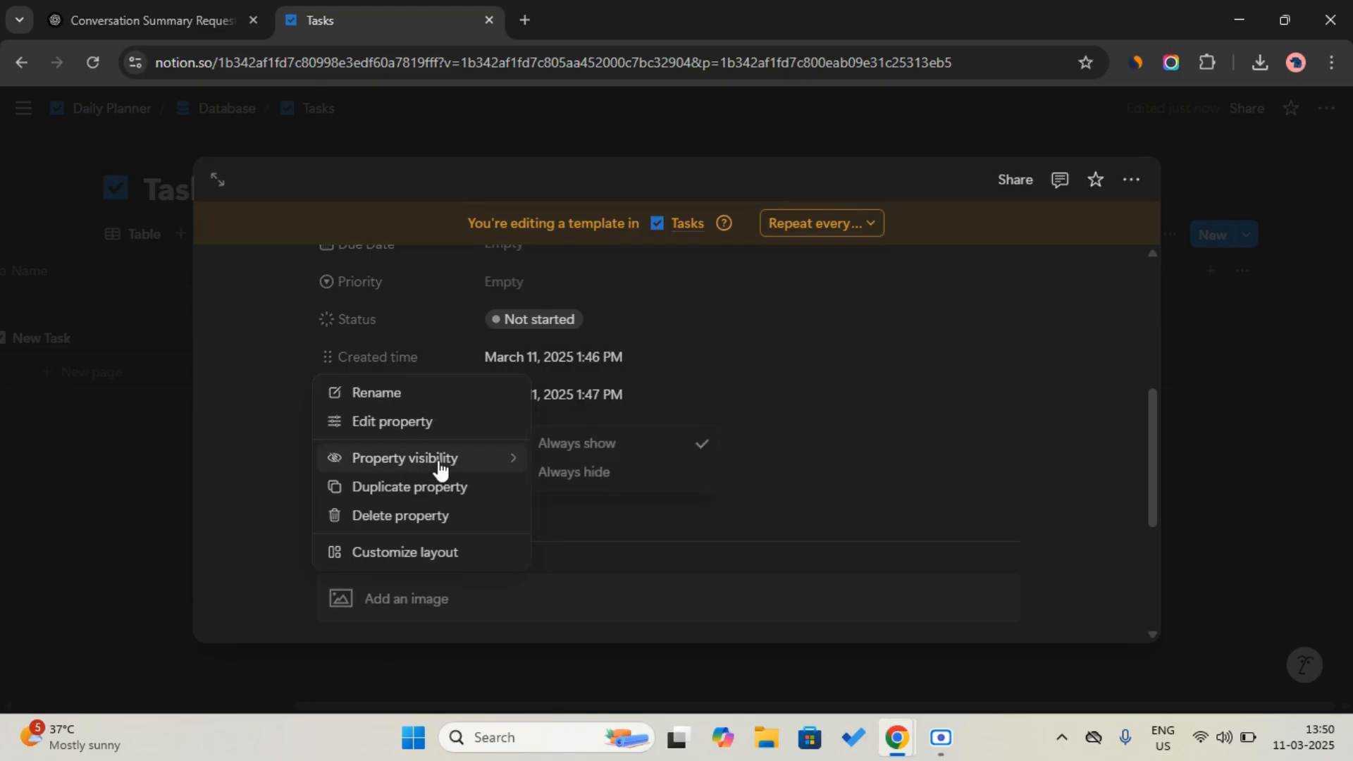
pyautogui.click(568, 473)
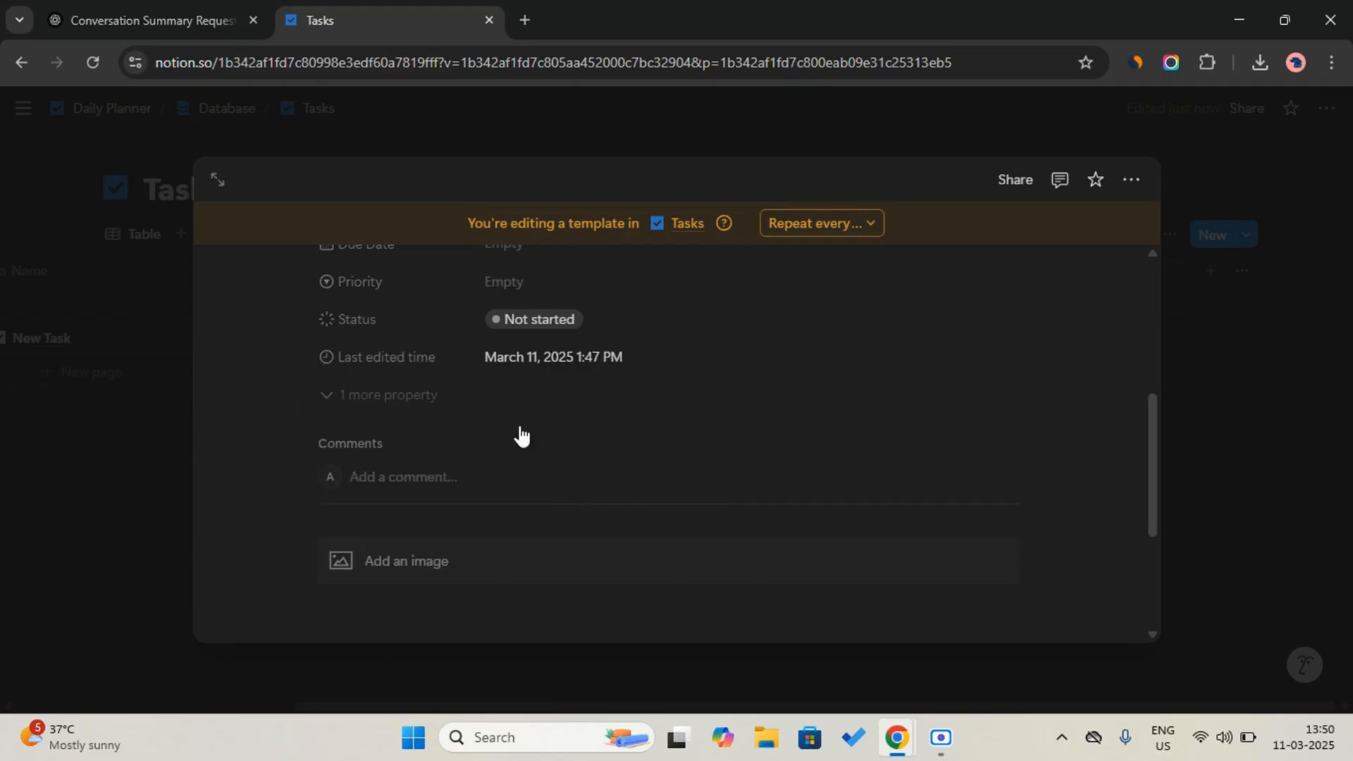
# Step: Set the template's Last edited time property to Always hide and close the template
pyautogui.click(427, 362)
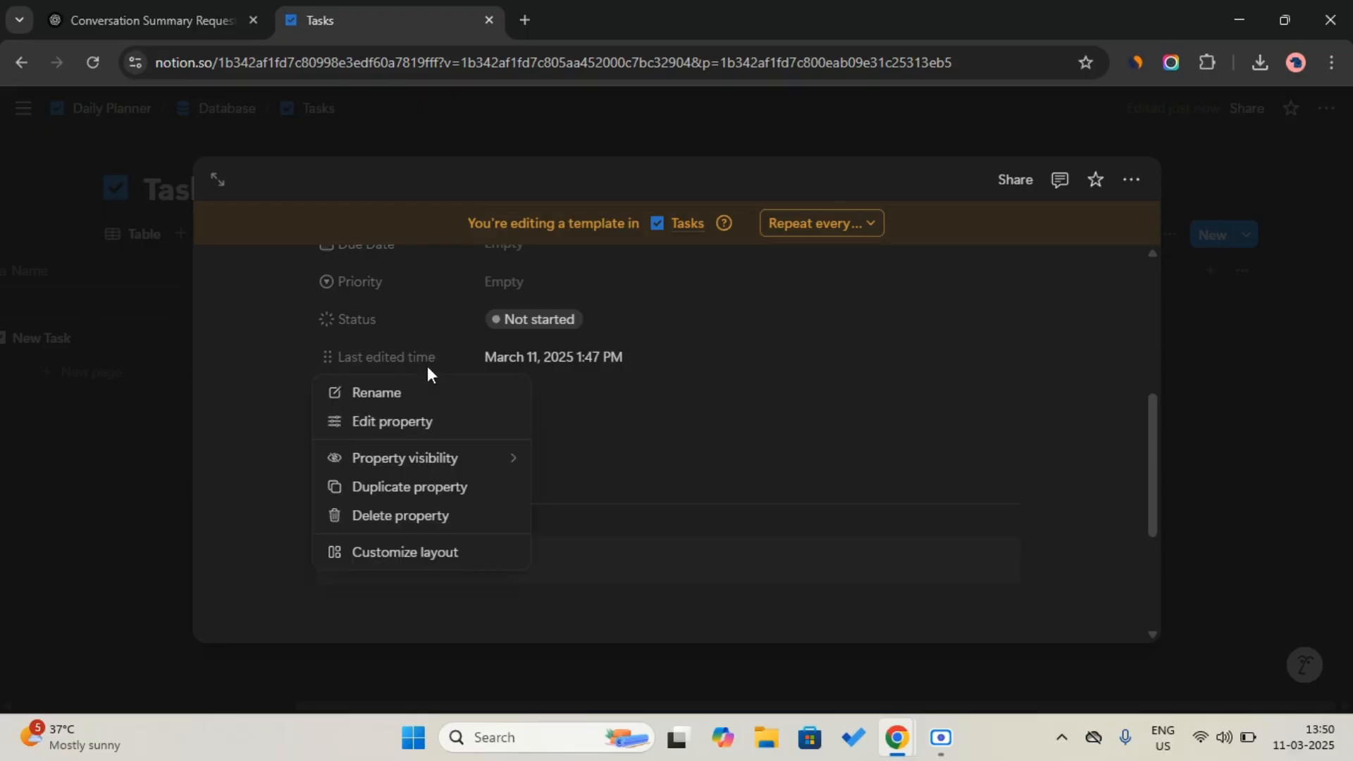
pyautogui.moveTo(472, 462)
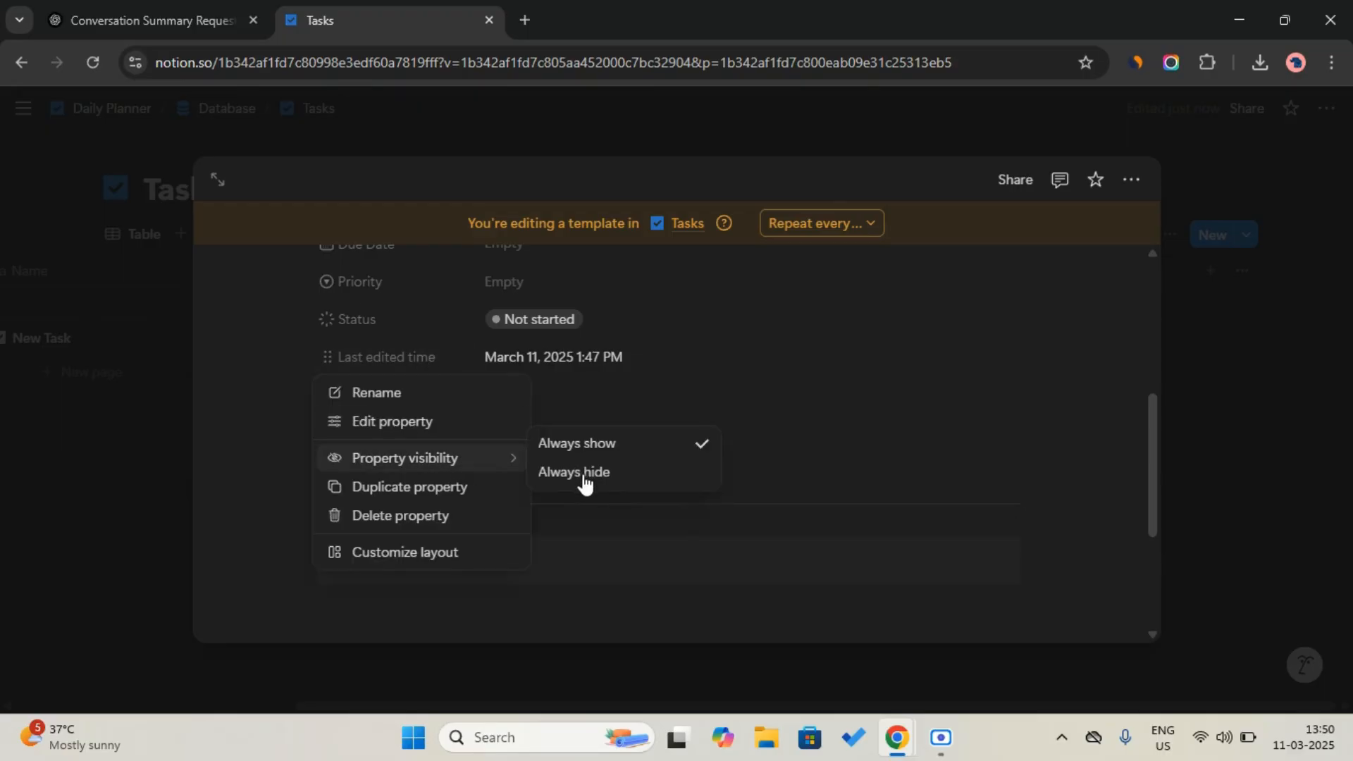
pyautogui.click(591, 470)
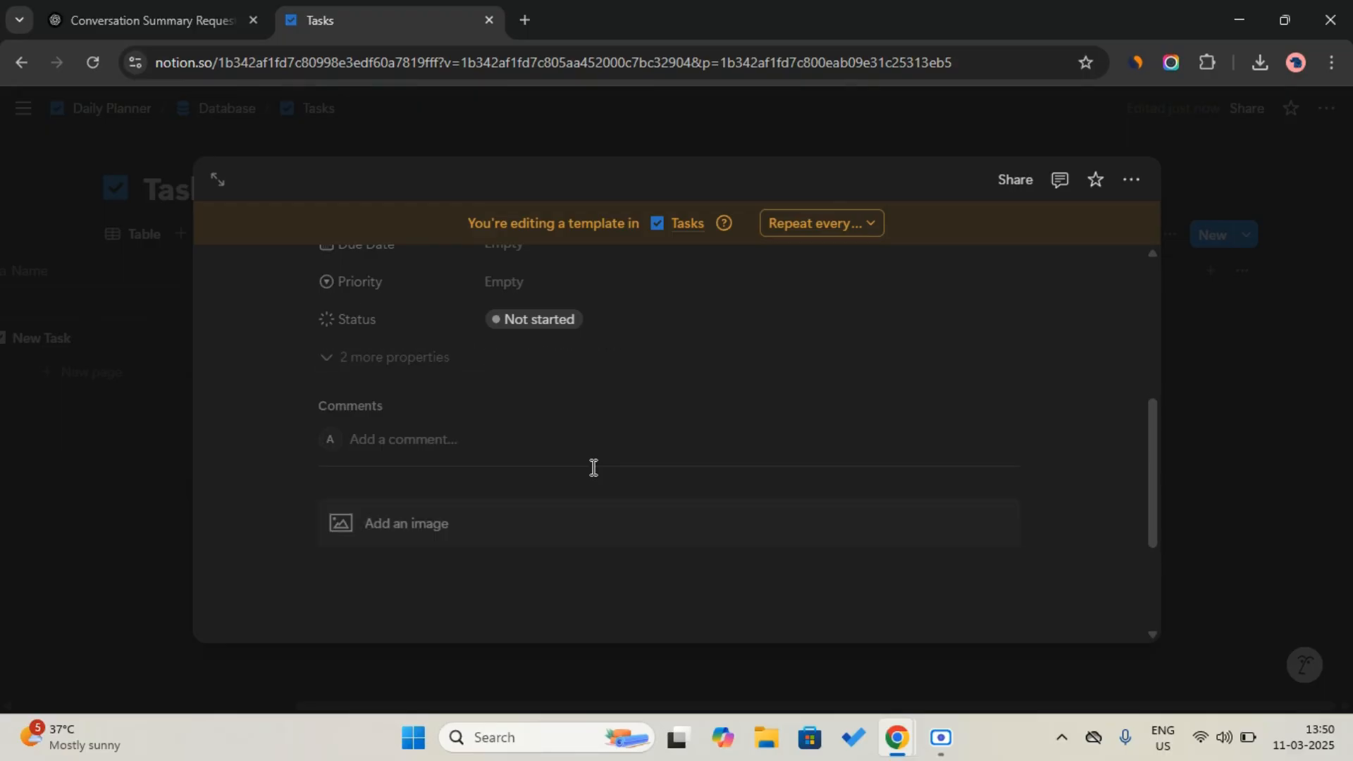
pyautogui.click(1275, 374)
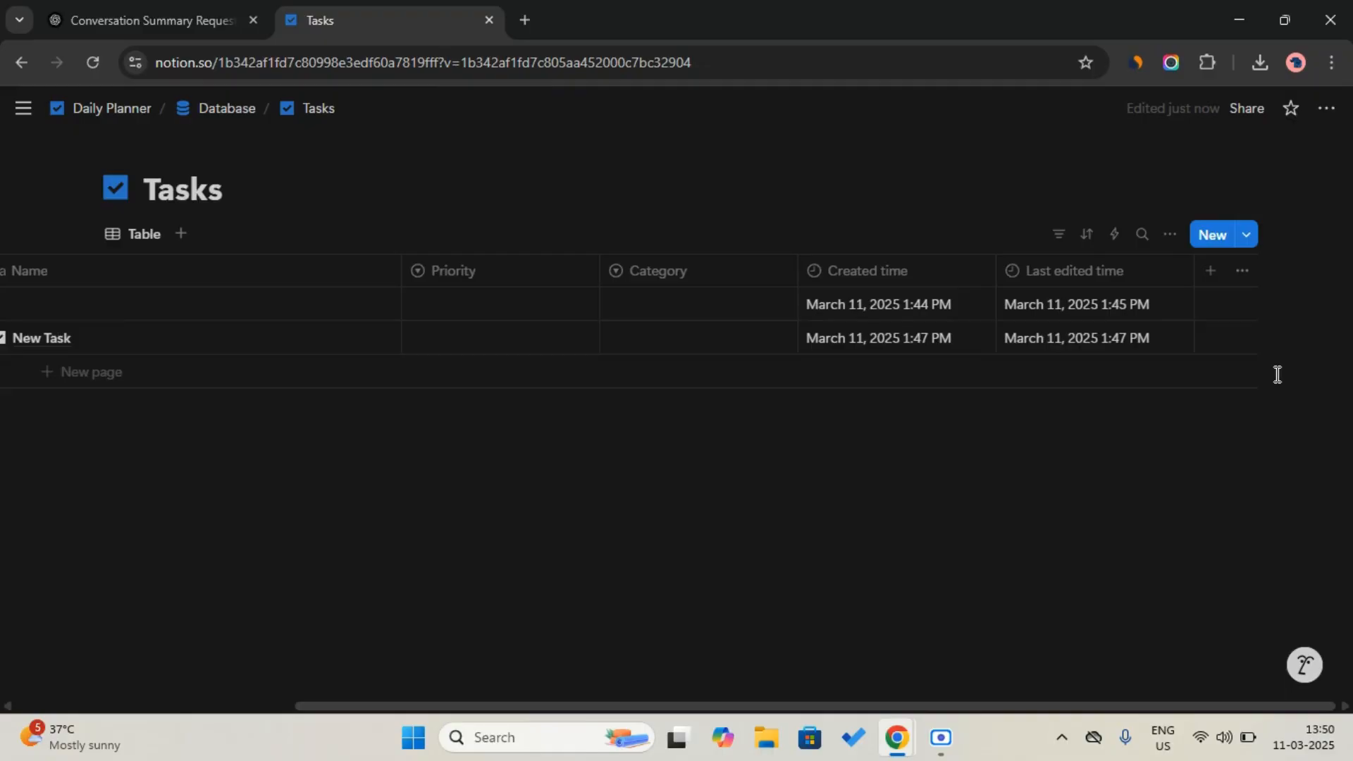
# Step: Hide the Last edited time and Created time columns in the original Tasks table view
pyautogui.click(1084, 273)
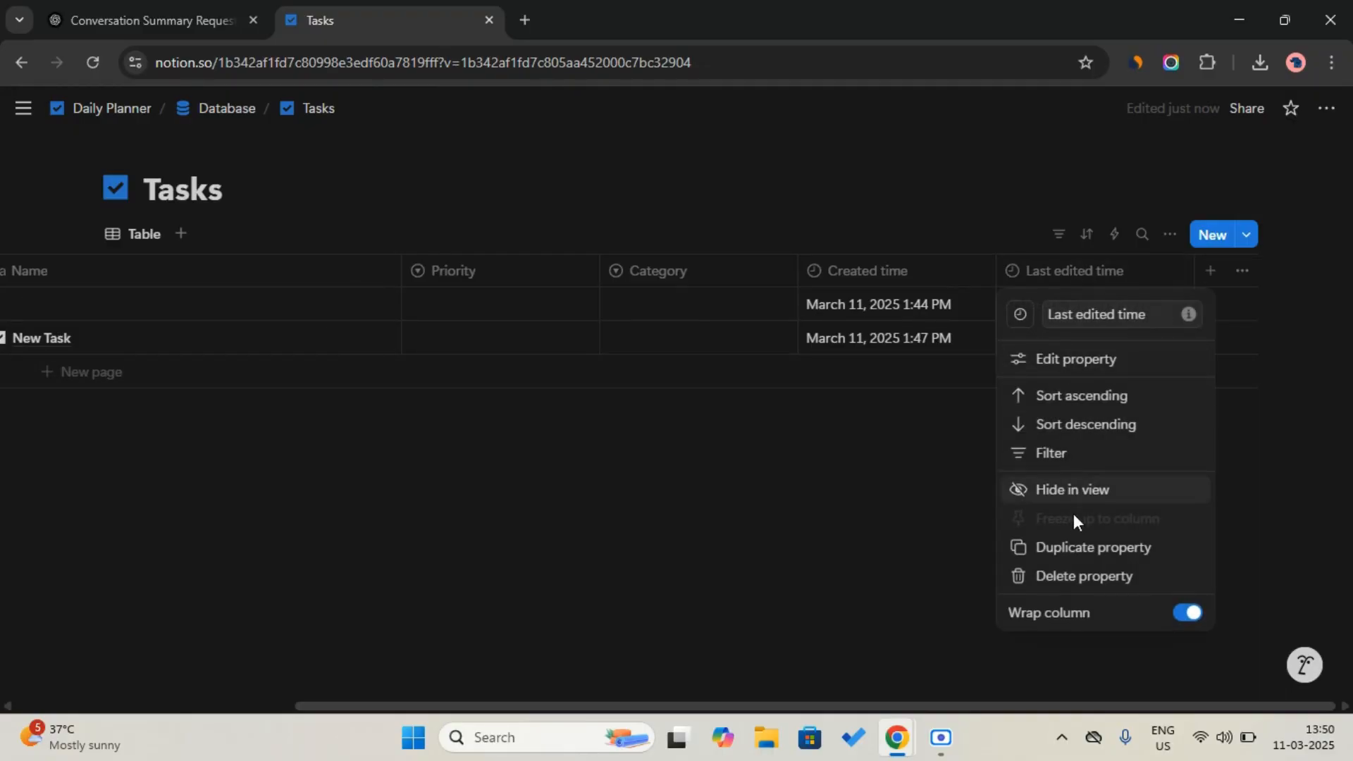
pyautogui.click(1082, 496)
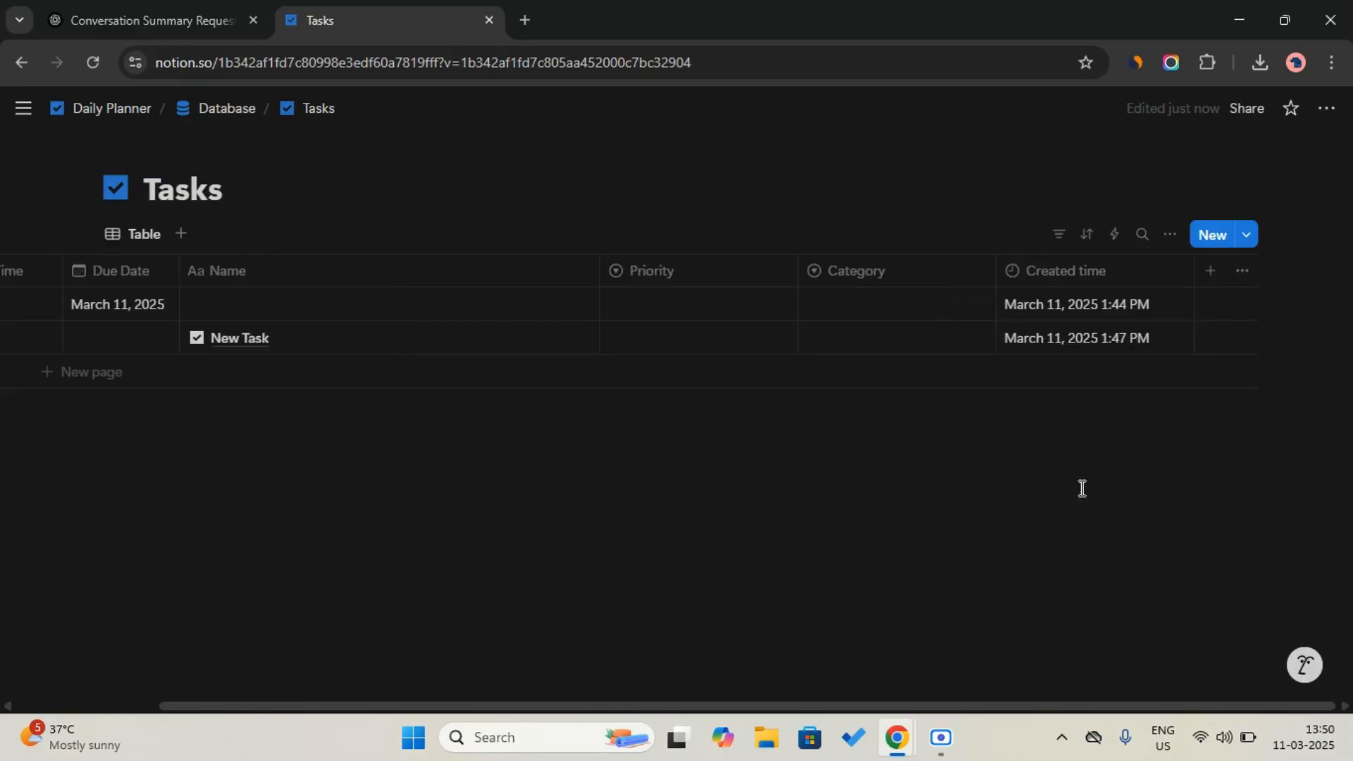
pyautogui.click(1090, 279)
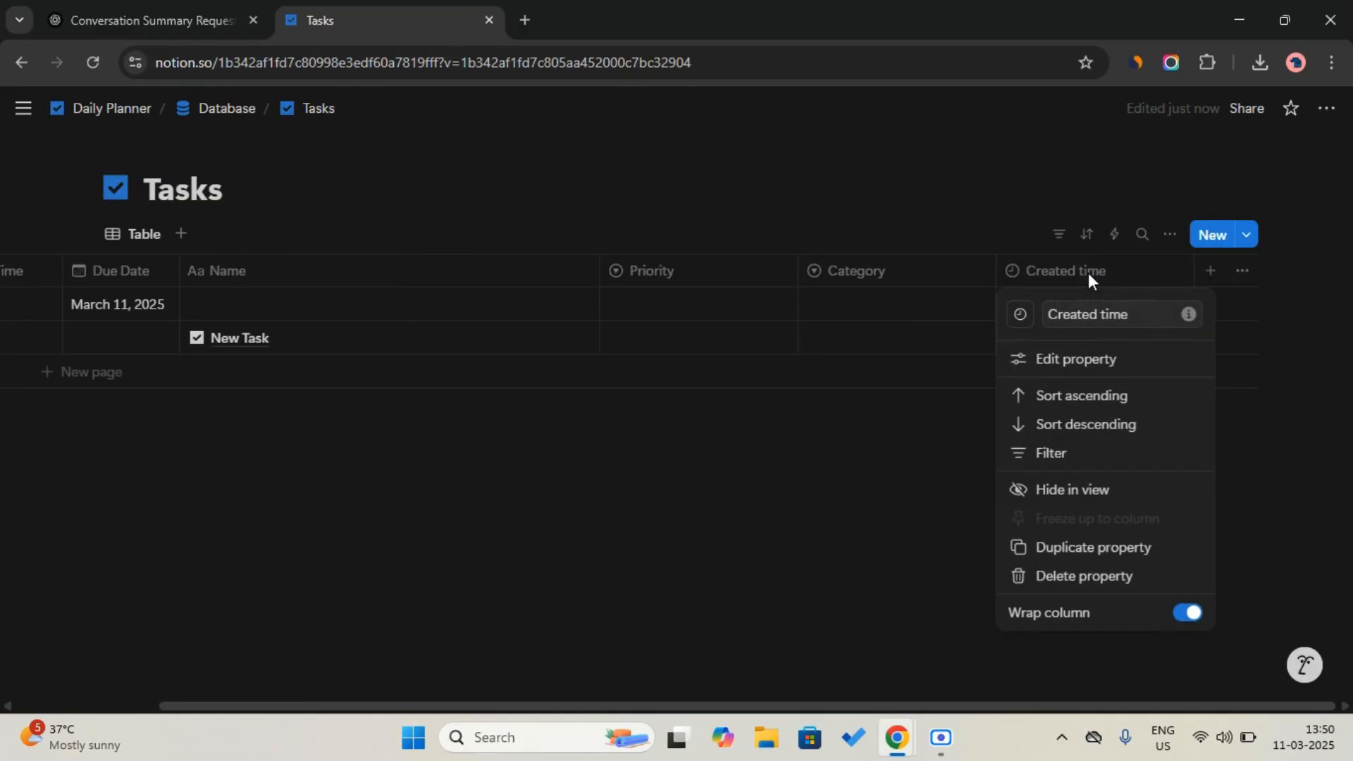
pyautogui.click(1083, 488)
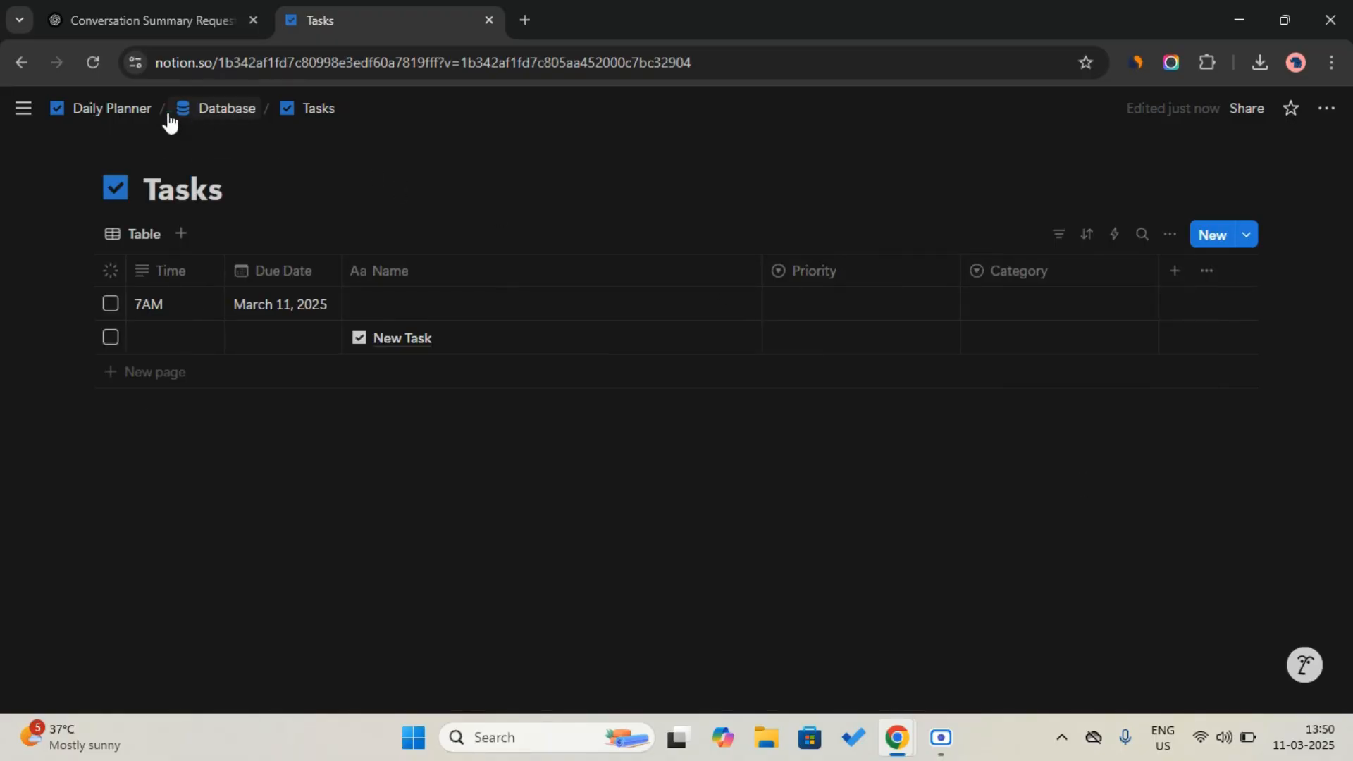
# Step: Return to the Daily Planner page and hide the Created time and Last edited time columns in the linked Tasks table
pyautogui.click(113, 111)
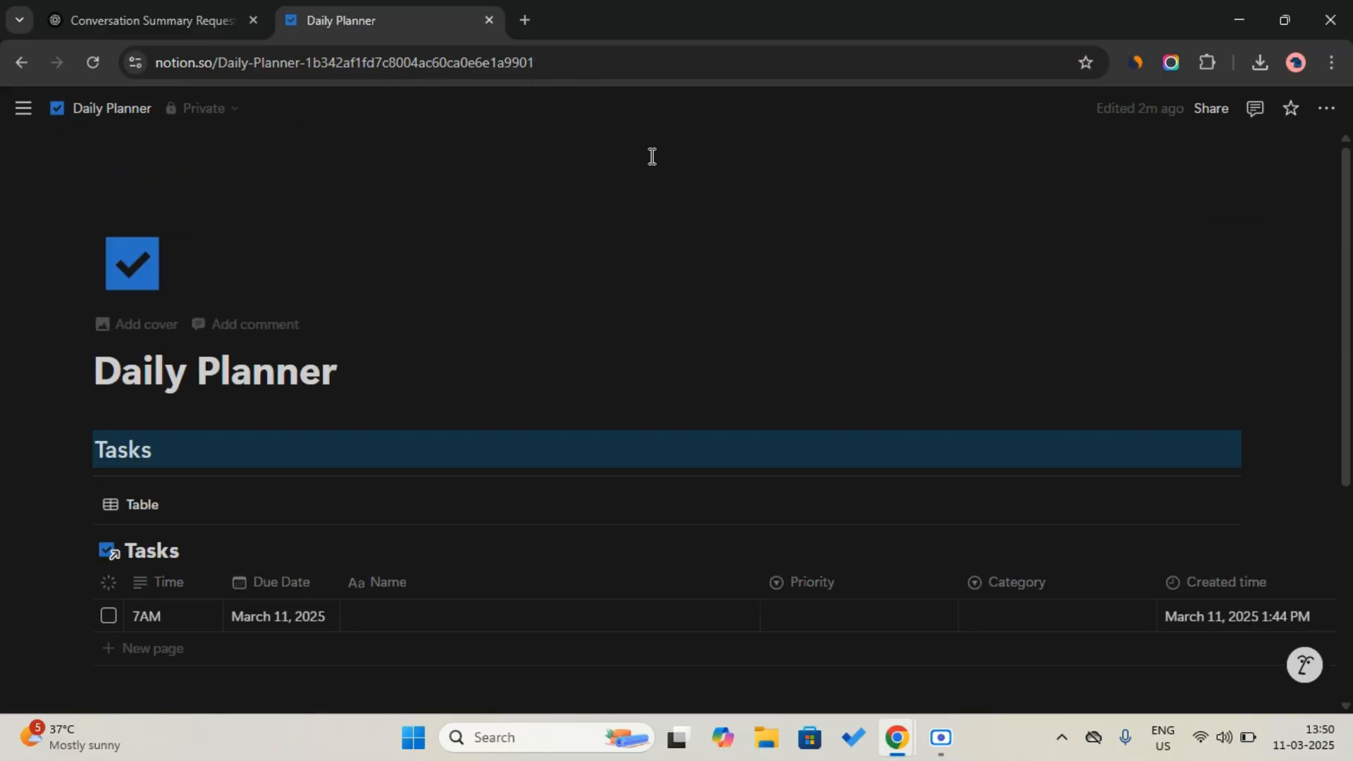
pyautogui.scroll(-2, 652, 156)
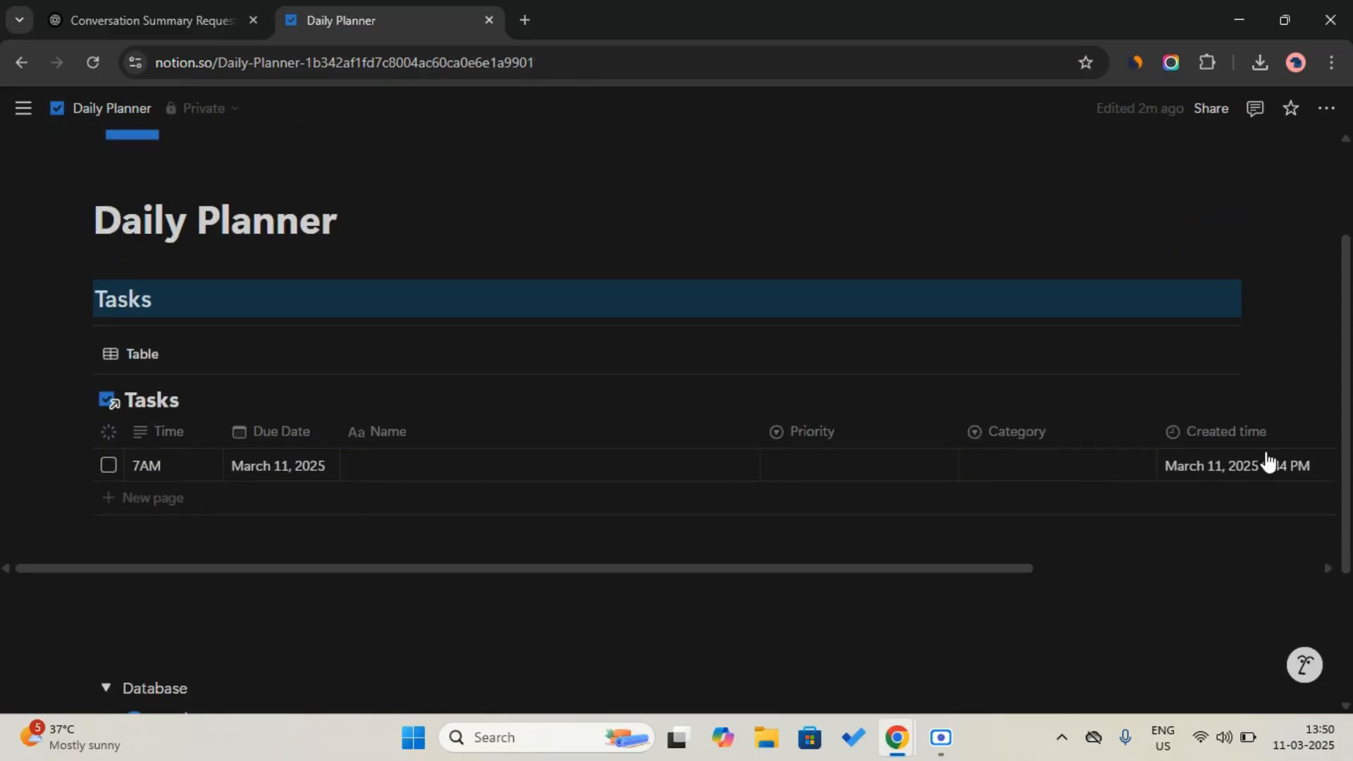
pyautogui.moveTo(992, 566); pyautogui.dragTo(1200, 552)
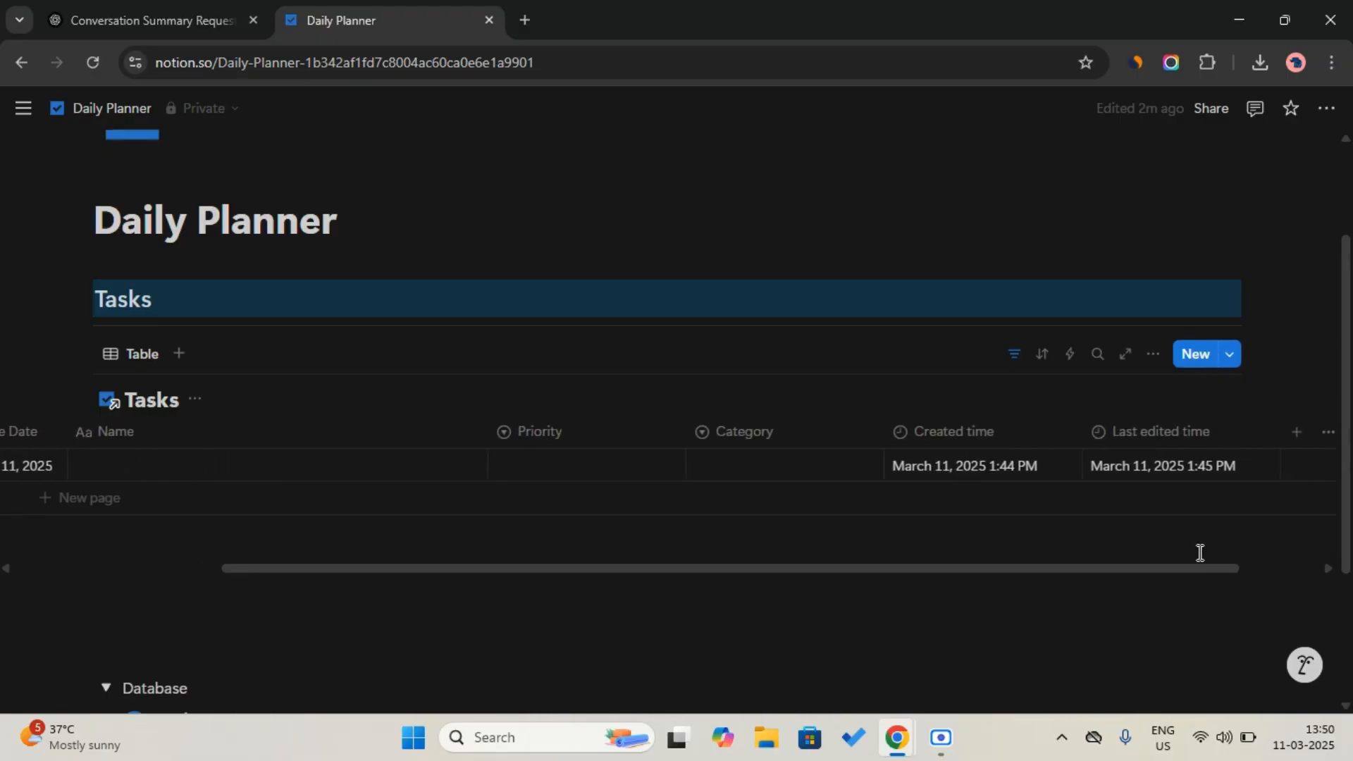
pyautogui.click(1017, 442)
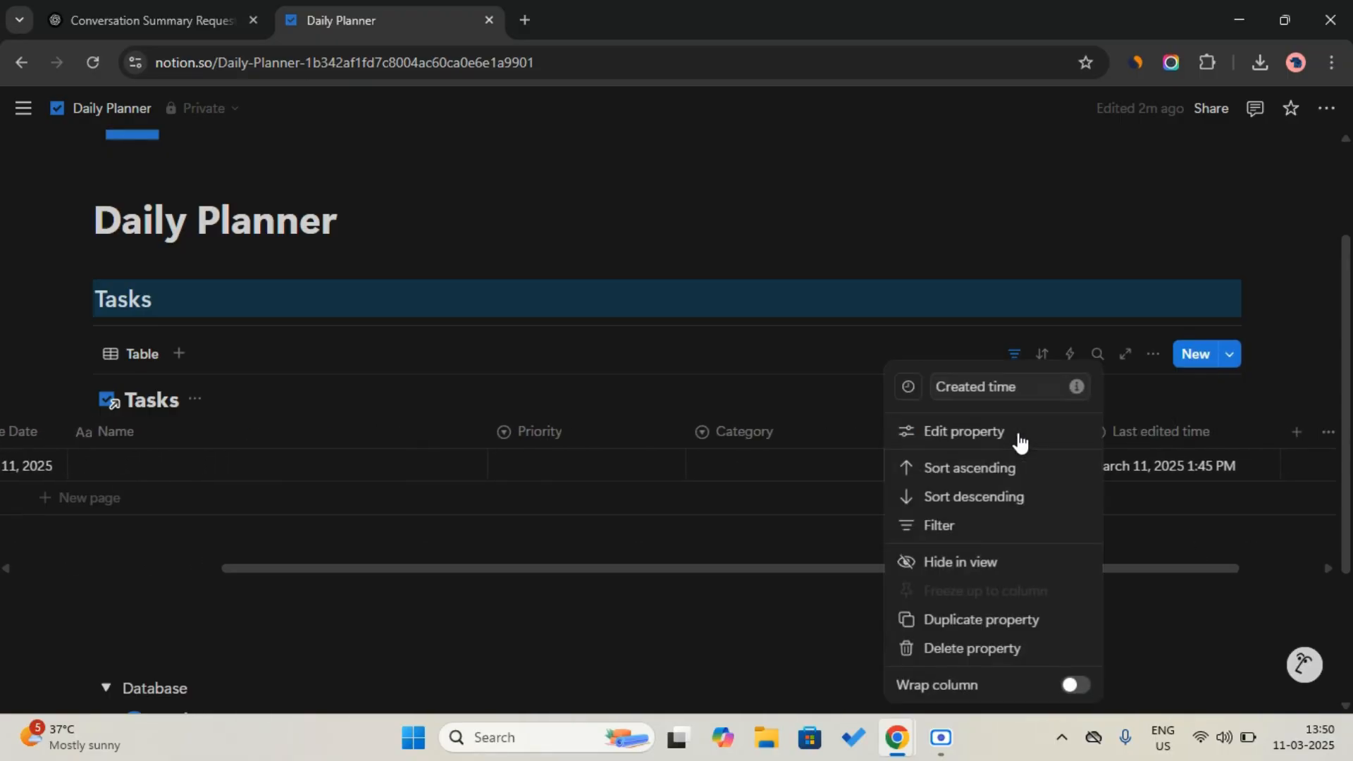
pyautogui.click(997, 561)
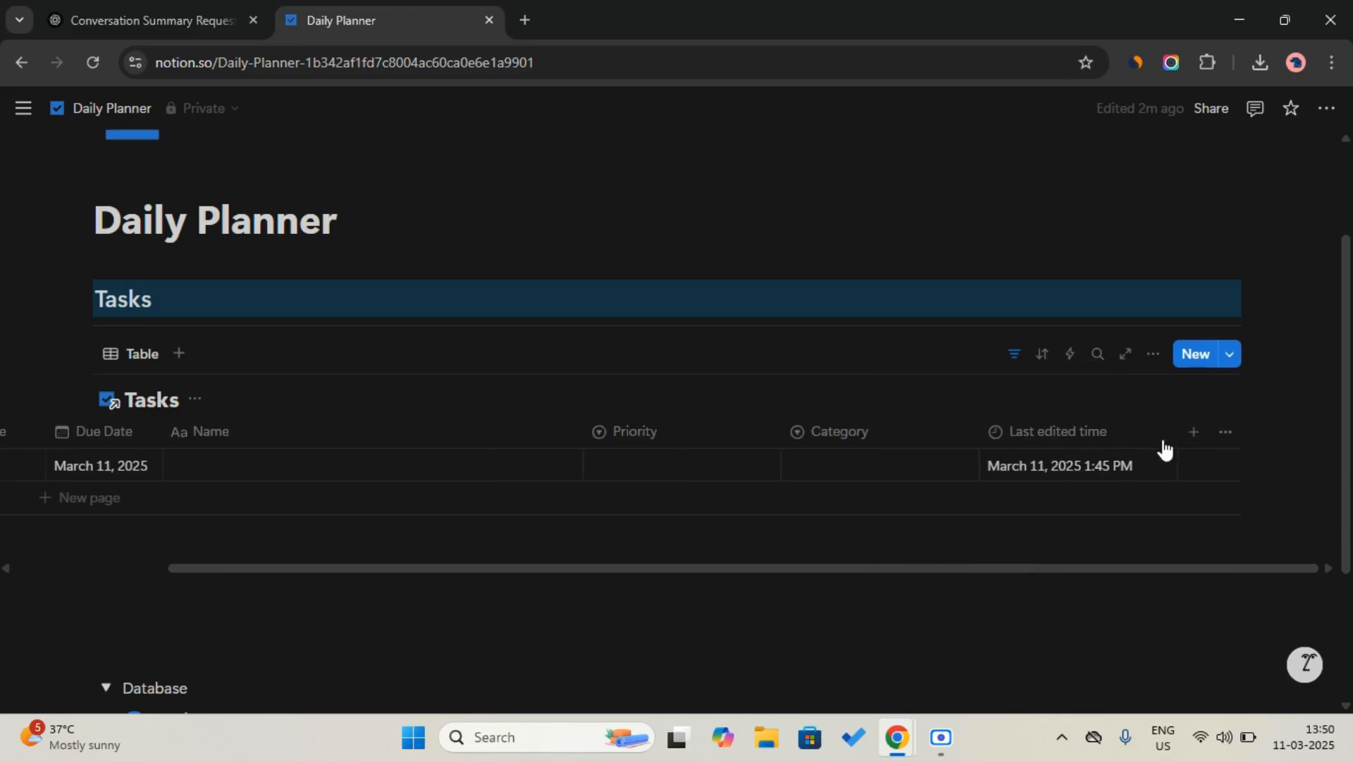
pyautogui.click(1092, 435)
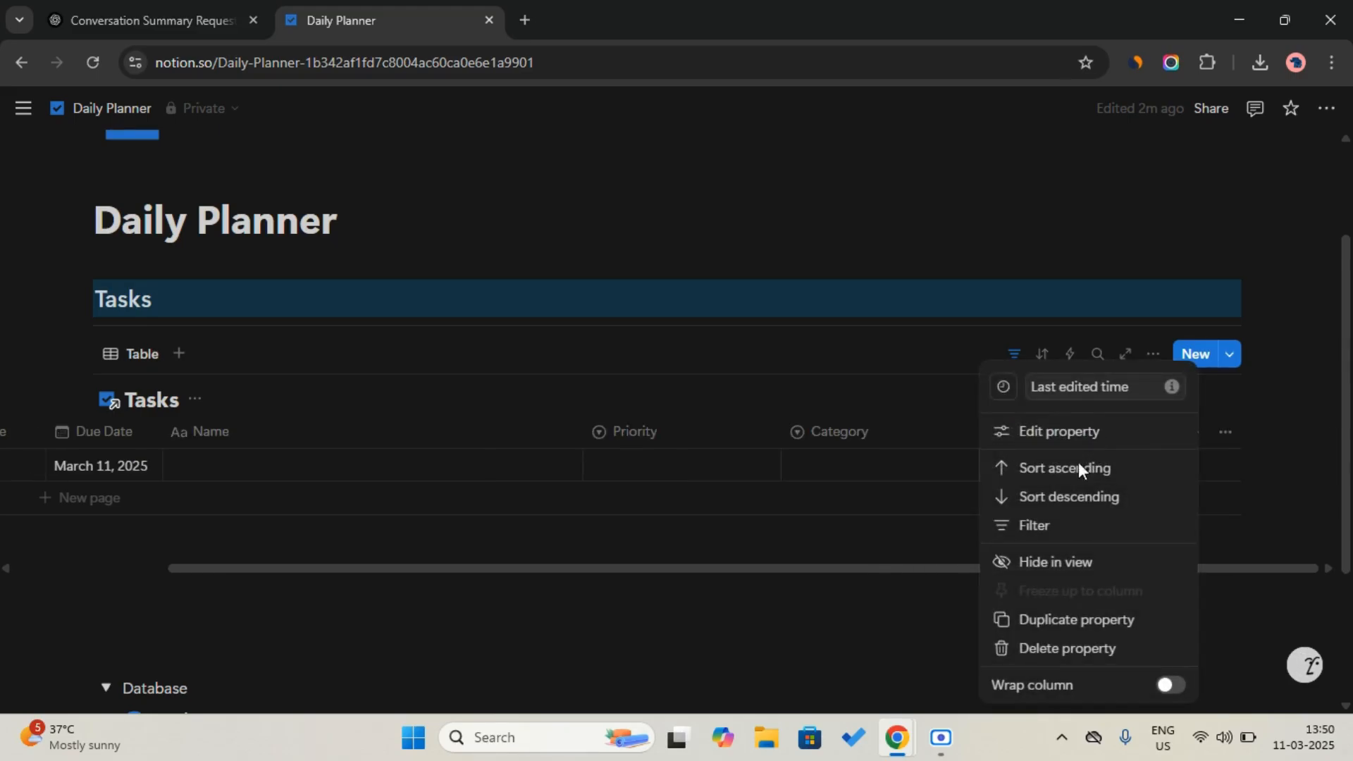
pyautogui.click(1069, 563)
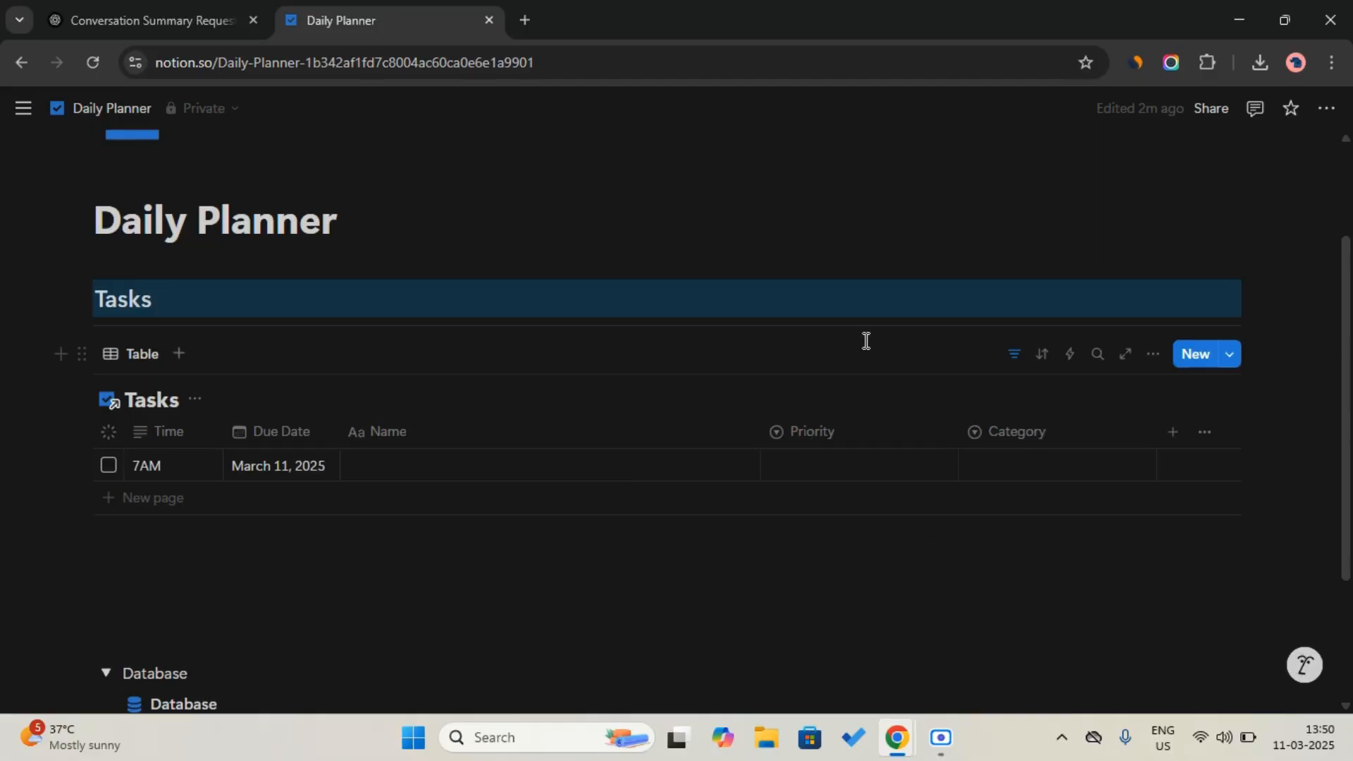
# Step: Sort the linked Tasks table by Created time in Descending order and hide the filter and sort bar
pyautogui.click(1012, 354)
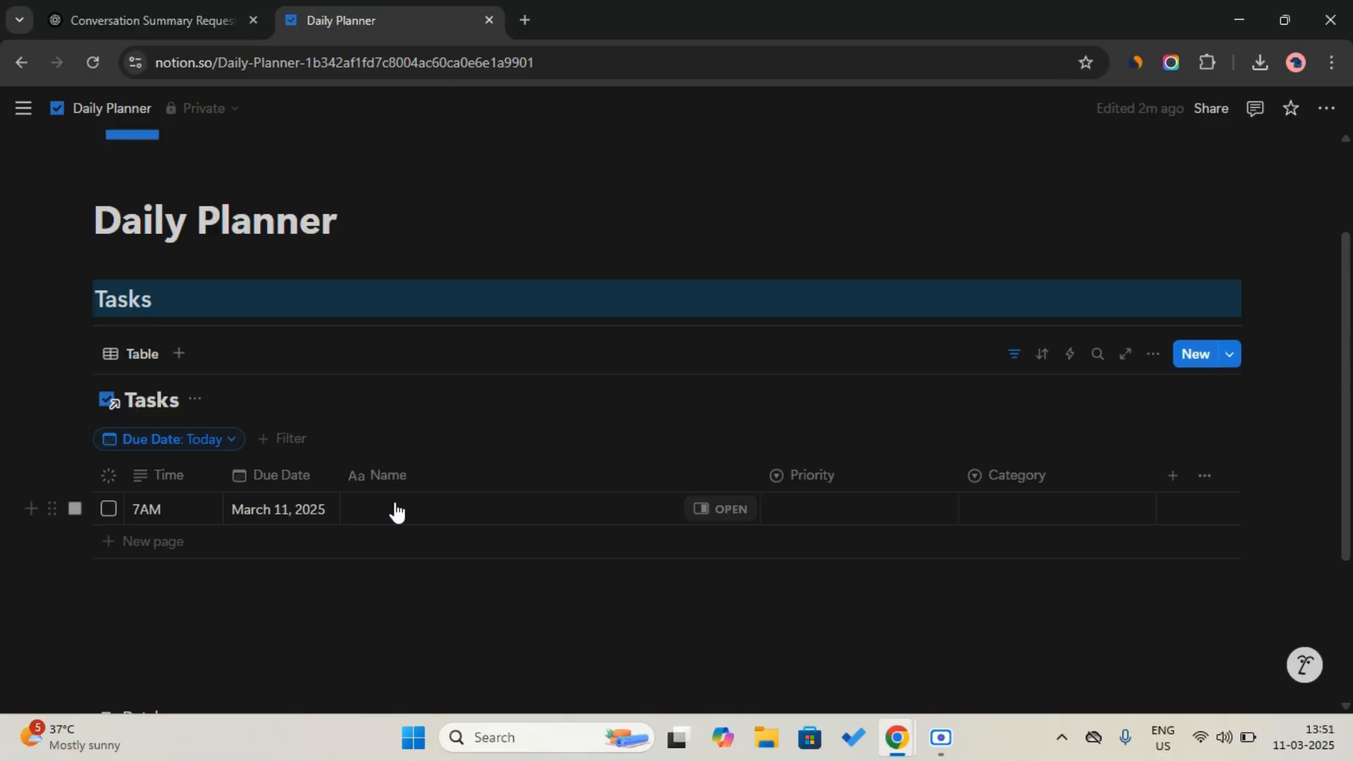
pyautogui.click(1015, 356)
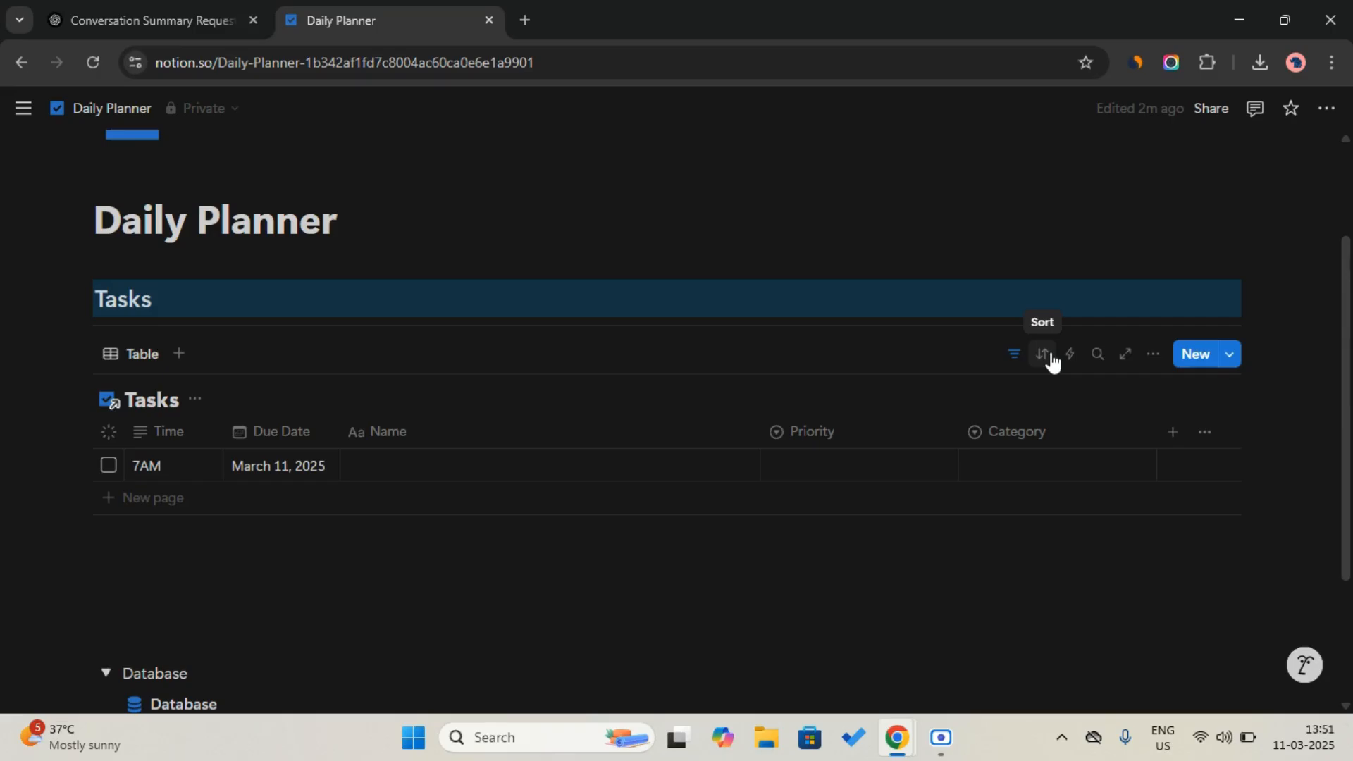
pyautogui.click(1045, 355)
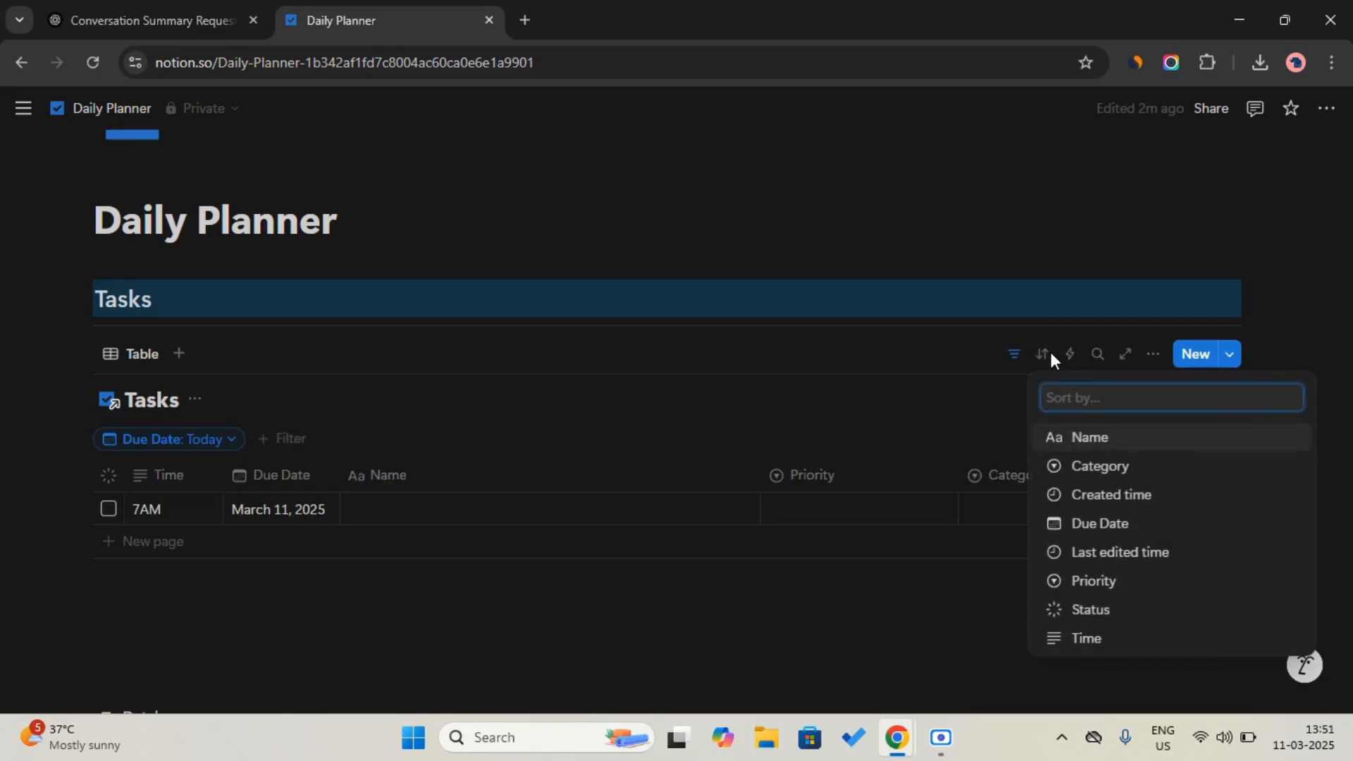
pyautogui.click(1133, 501)
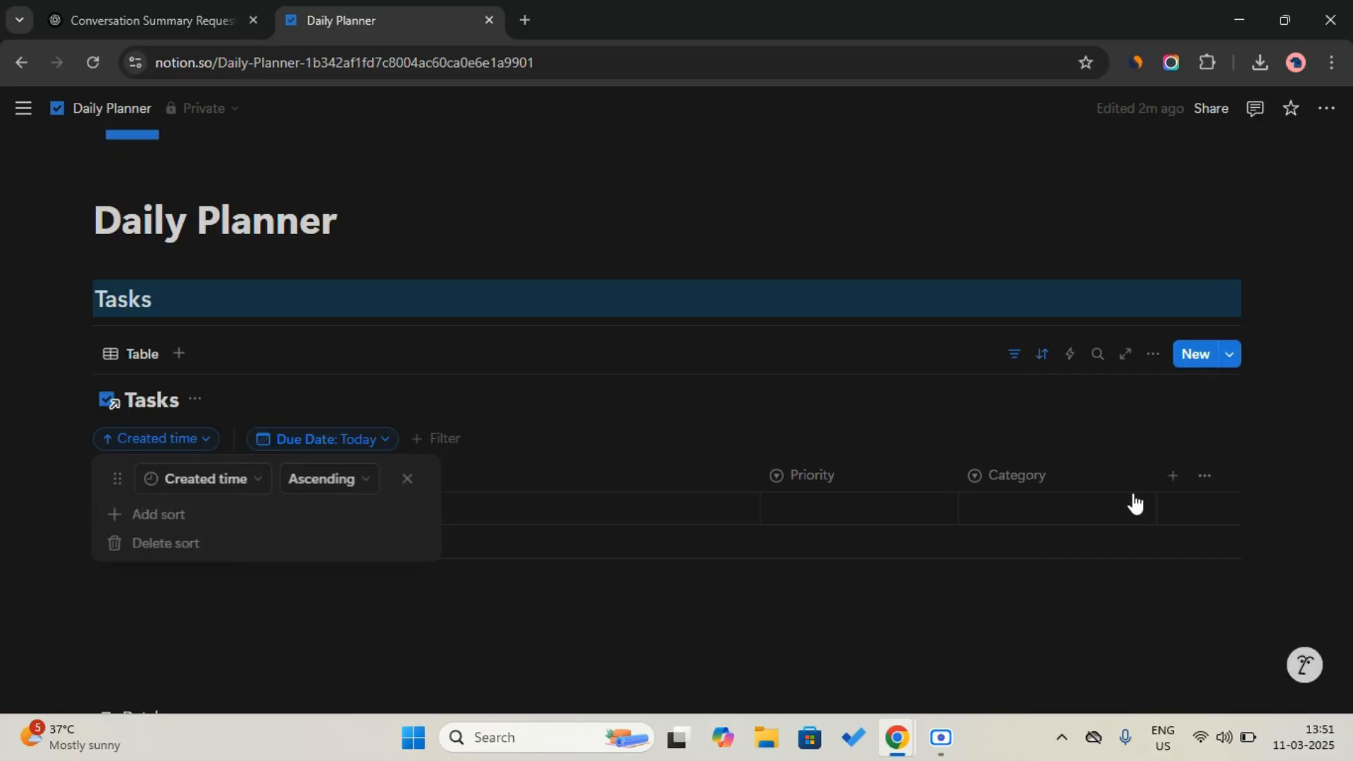
pyautogui.click(327, 479)
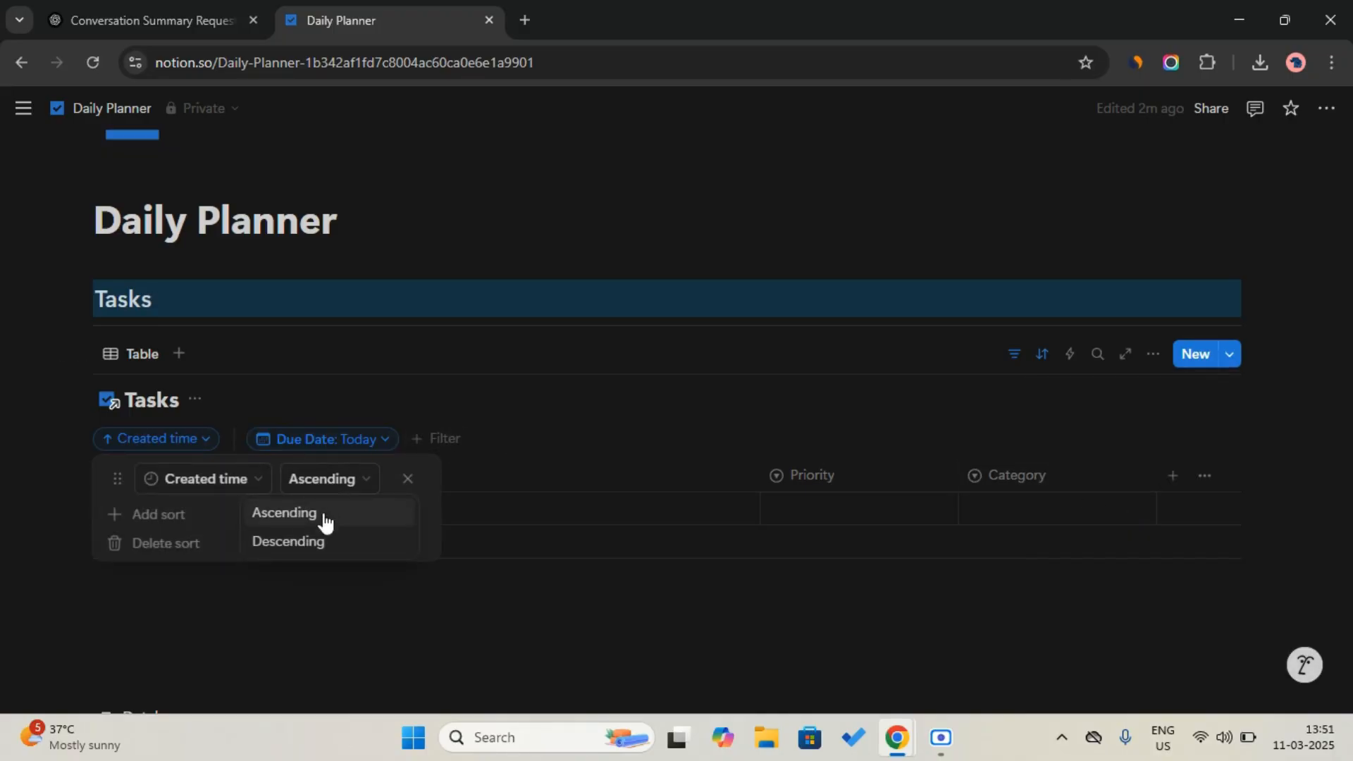
pyautogui.click(324, 542)
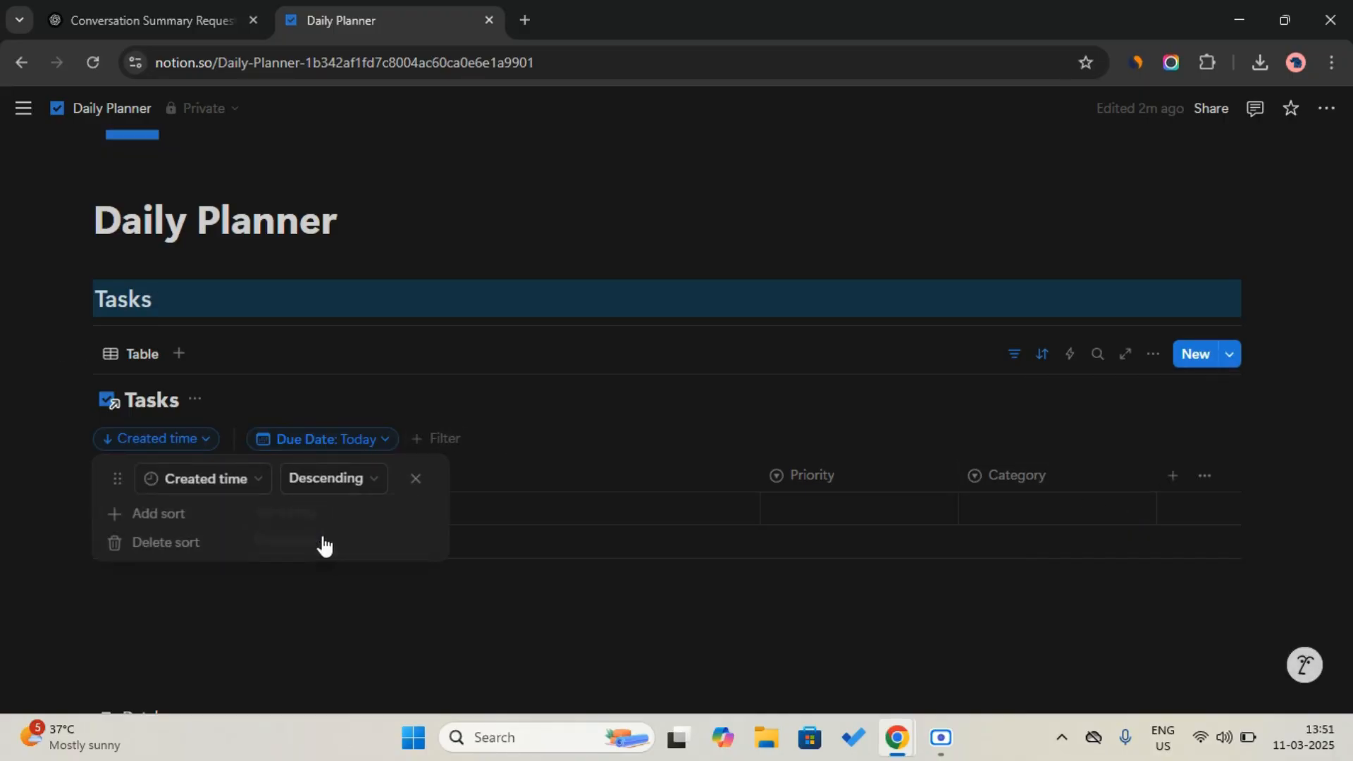
pyautogui.click(1016, 356)
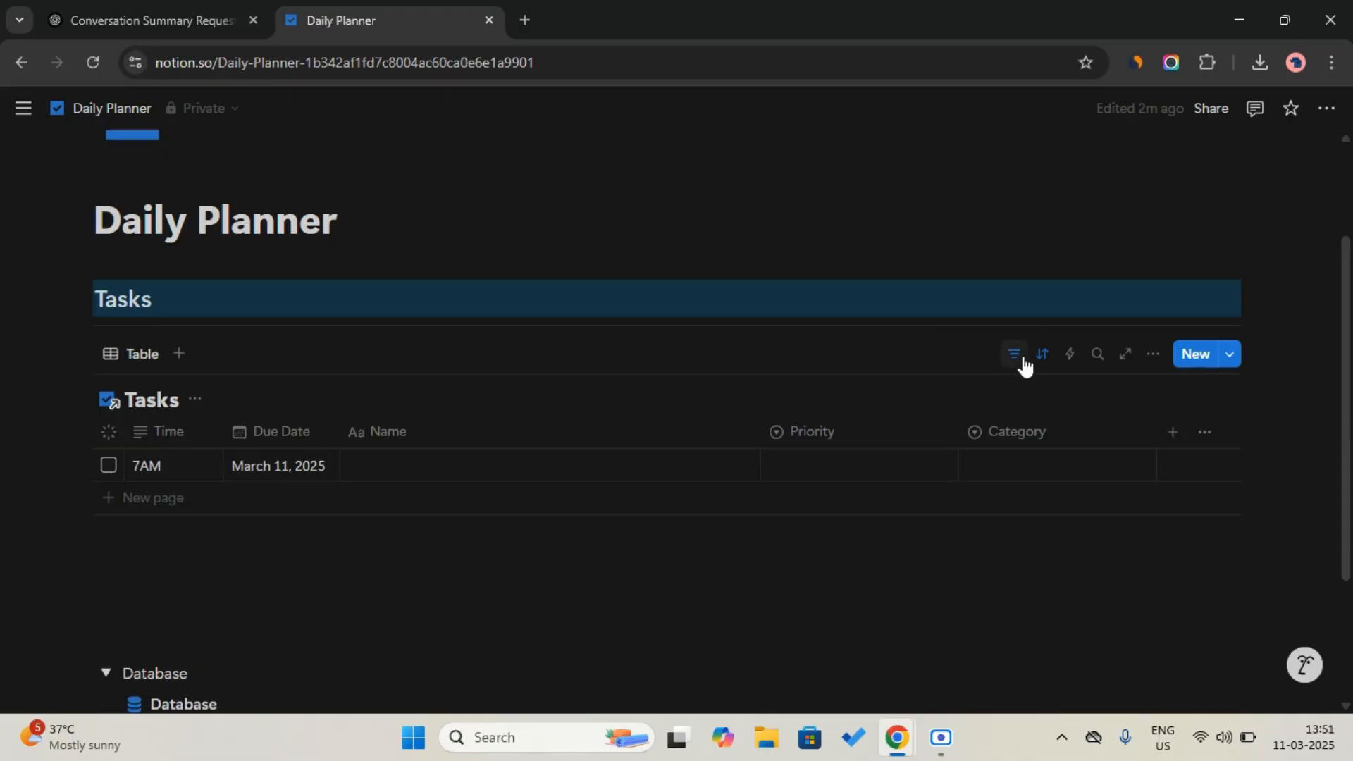
# Step: Add a new task to the linked Tasks table and name it "Finish Tutorial"
pyautogui.click(479, 517)
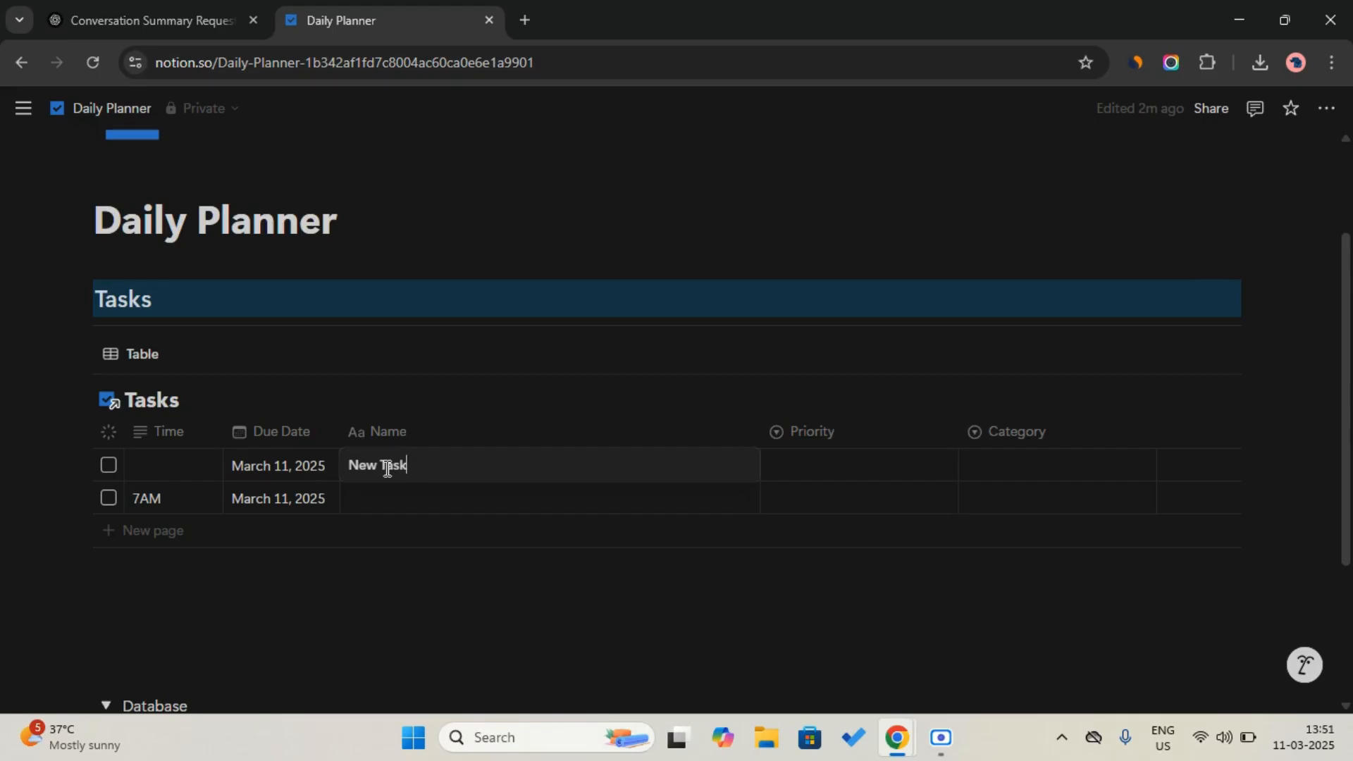
pyautogui.tripleClick(392, 465)
pyautogui.press('capslock')
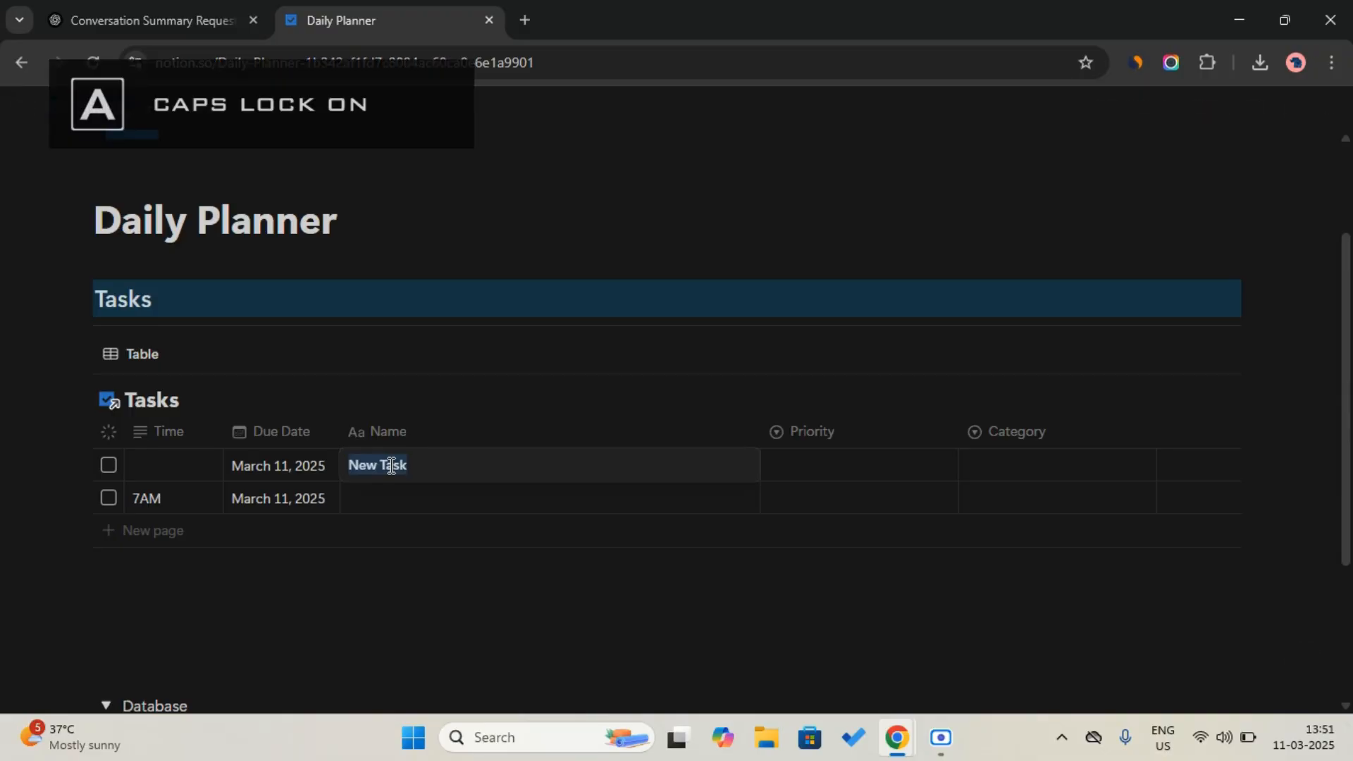
pyautogui.write('G')
pyautogui.press('BackSpace')
pyautogui.press('capslock')
pyautogui.press('capslock')
pyautogui.write('F')
pyautogui.press('capslock')
pyautogui.write('inish')
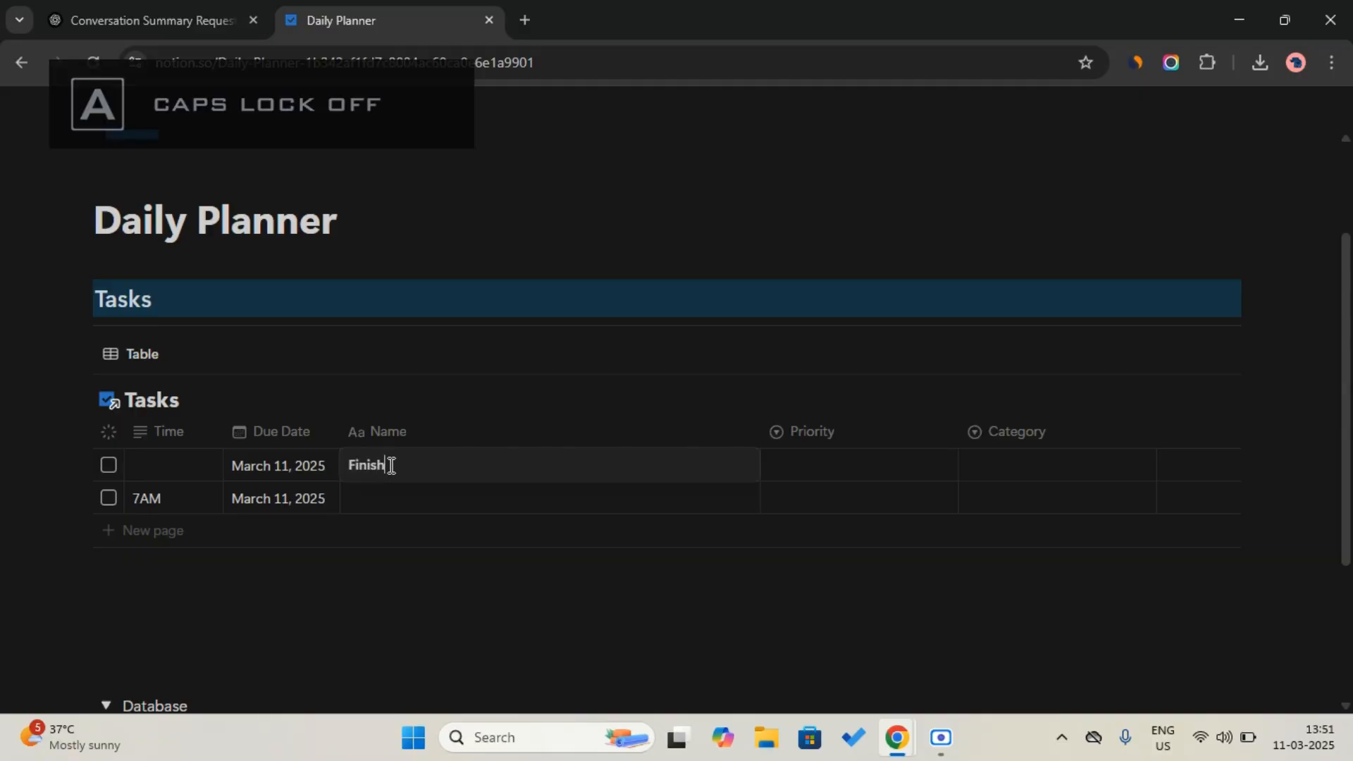
pyautogui.press('capslock')
pyautogui.press('capslock')
pyautogui.write('Tutorial')
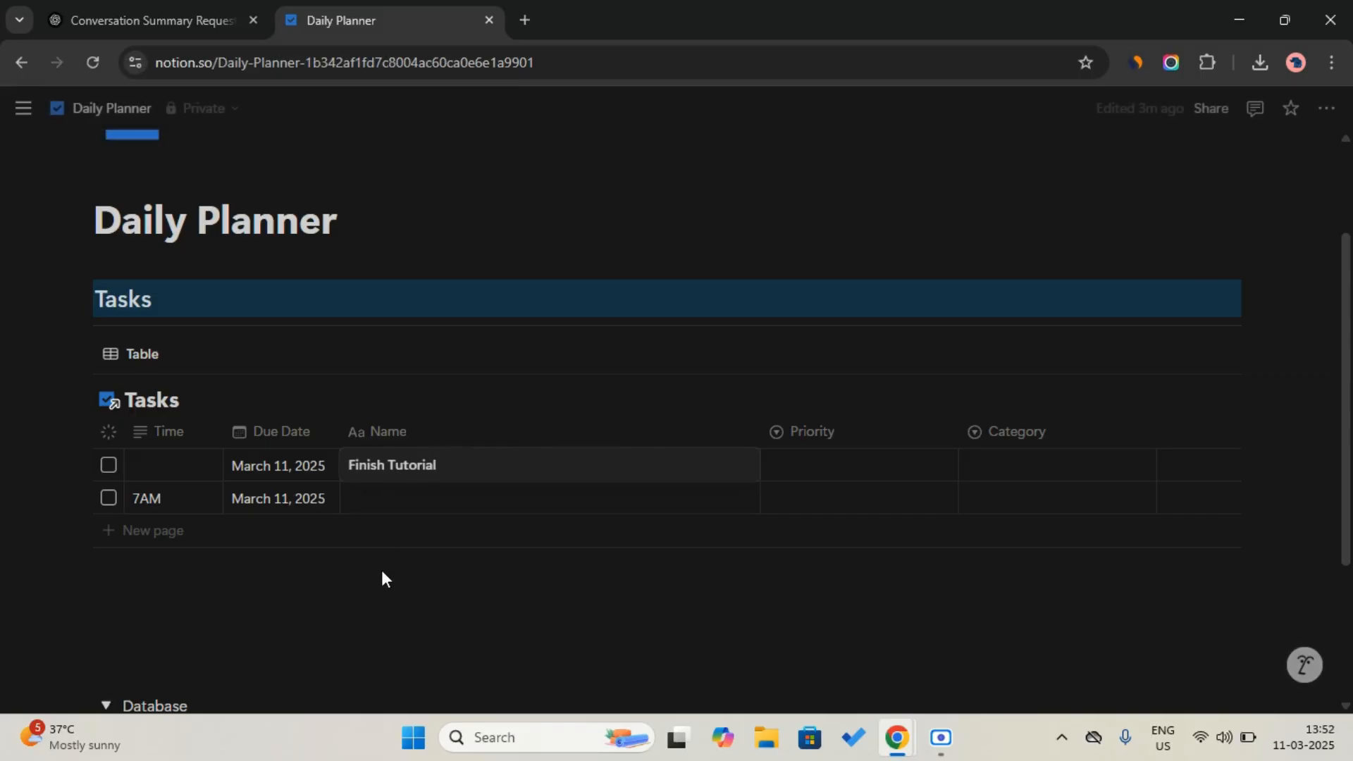
# Step: Finish the new task's name and delete the unnamed 7AM task from the linked Tasks table
pyautogui.press('Return')
pyautogui.click(74, 497)
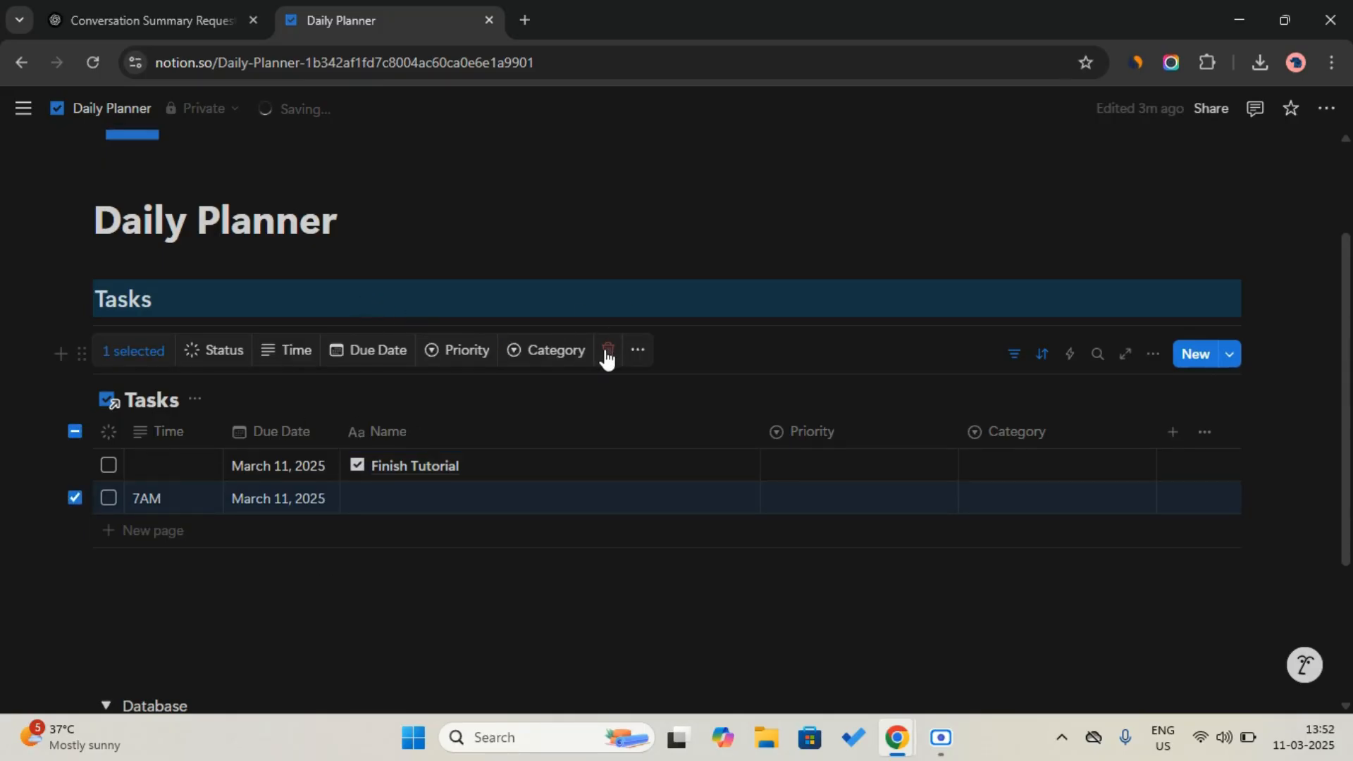
pyautogui.click(607, 353)
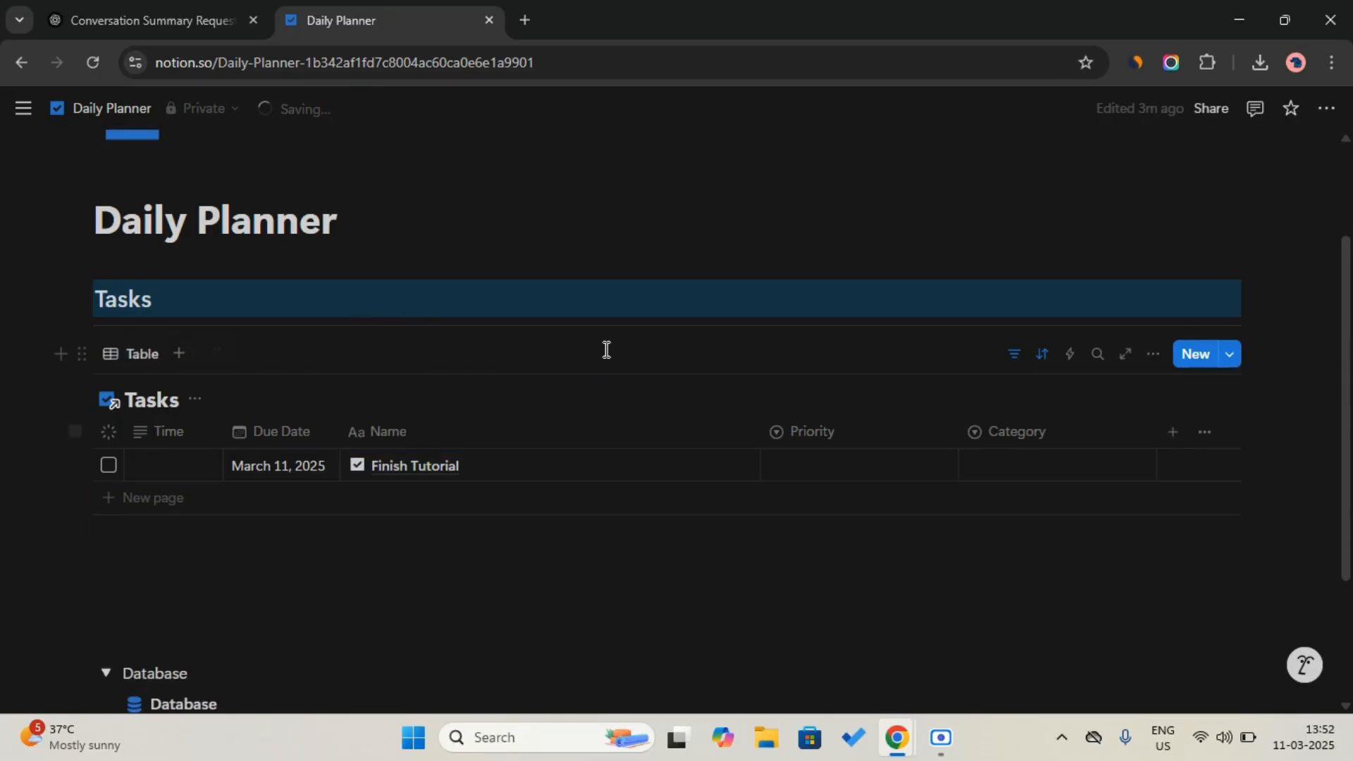
# Step: Add a new task to the linked Tasks table and name it "Find new idea"
pyautogui.click(475, 508)
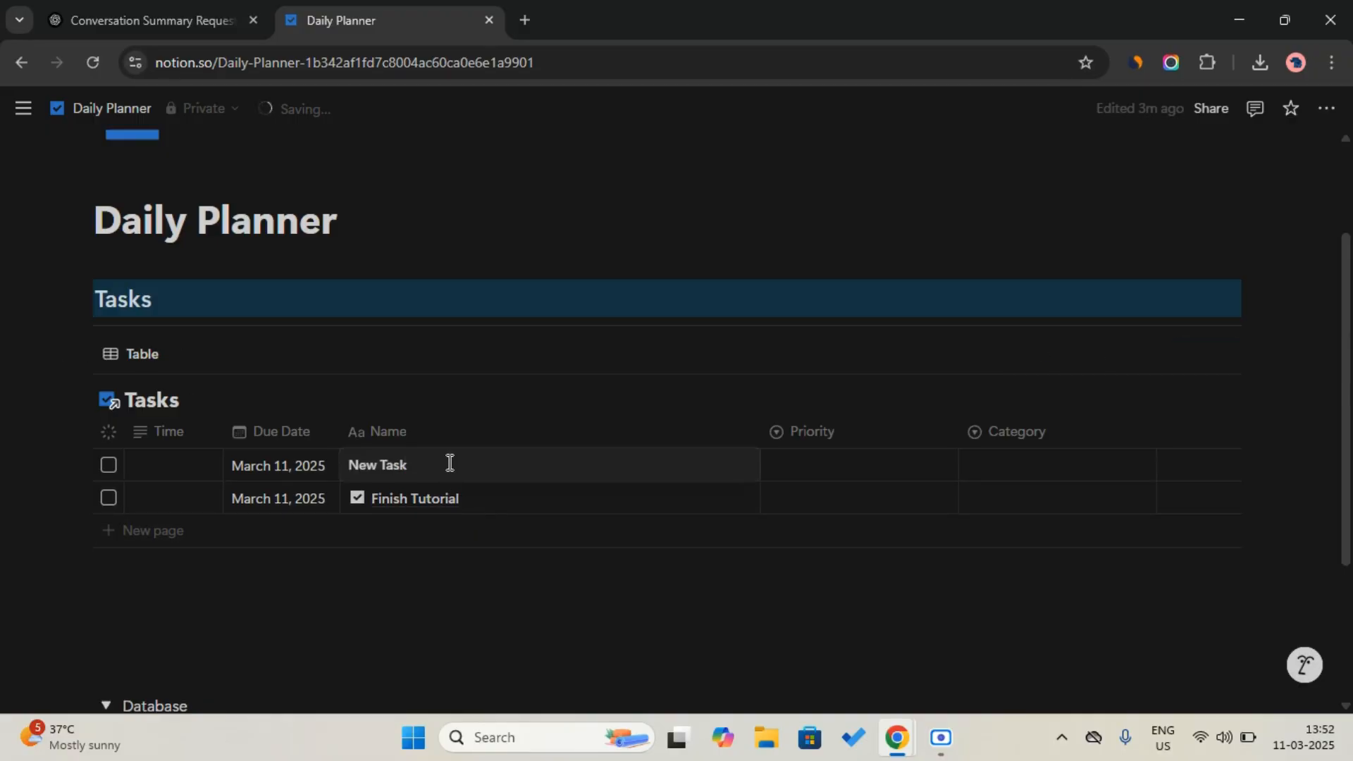
pyautogui.hotkey('ctrl', 'a')
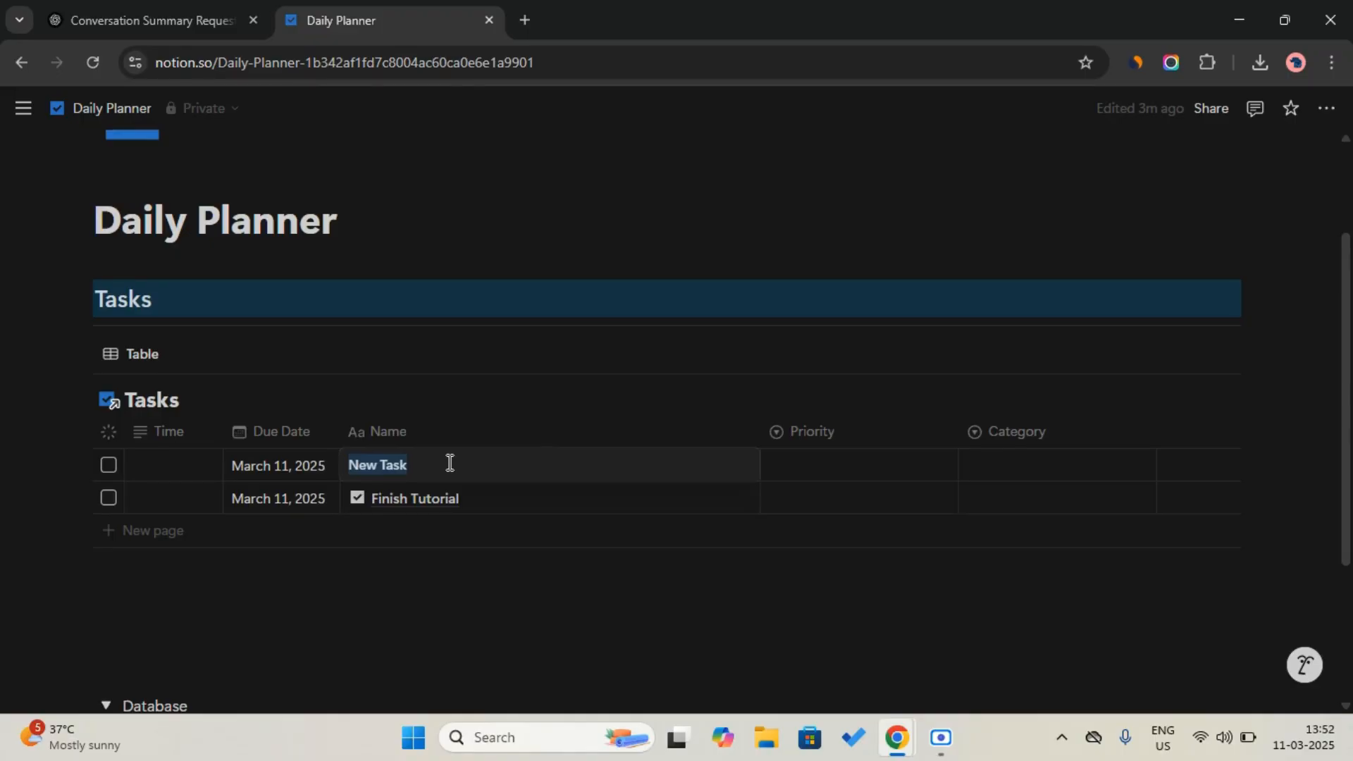
pyautogui.press('capslock')
pyautogui.write('F')
pyautogui.press('capslock')
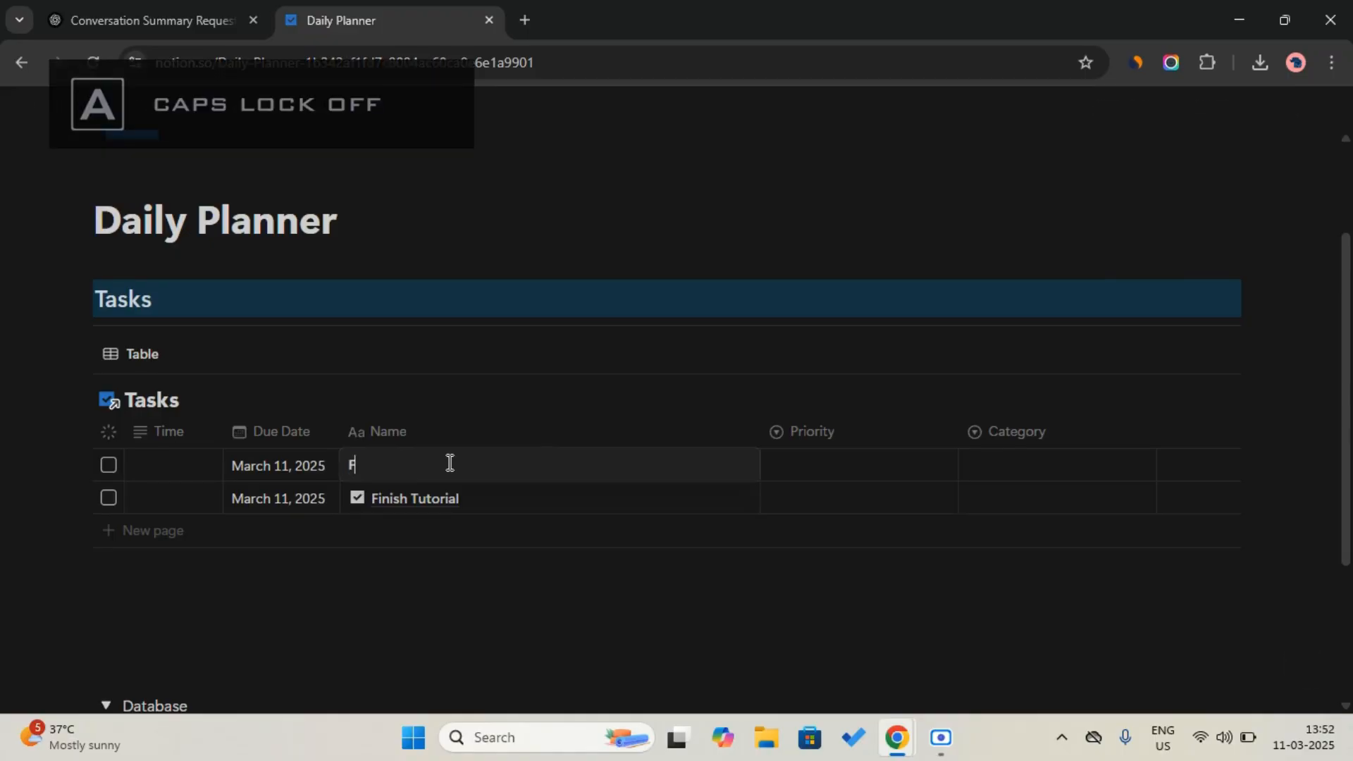
pyautogui.write('ind new idea')
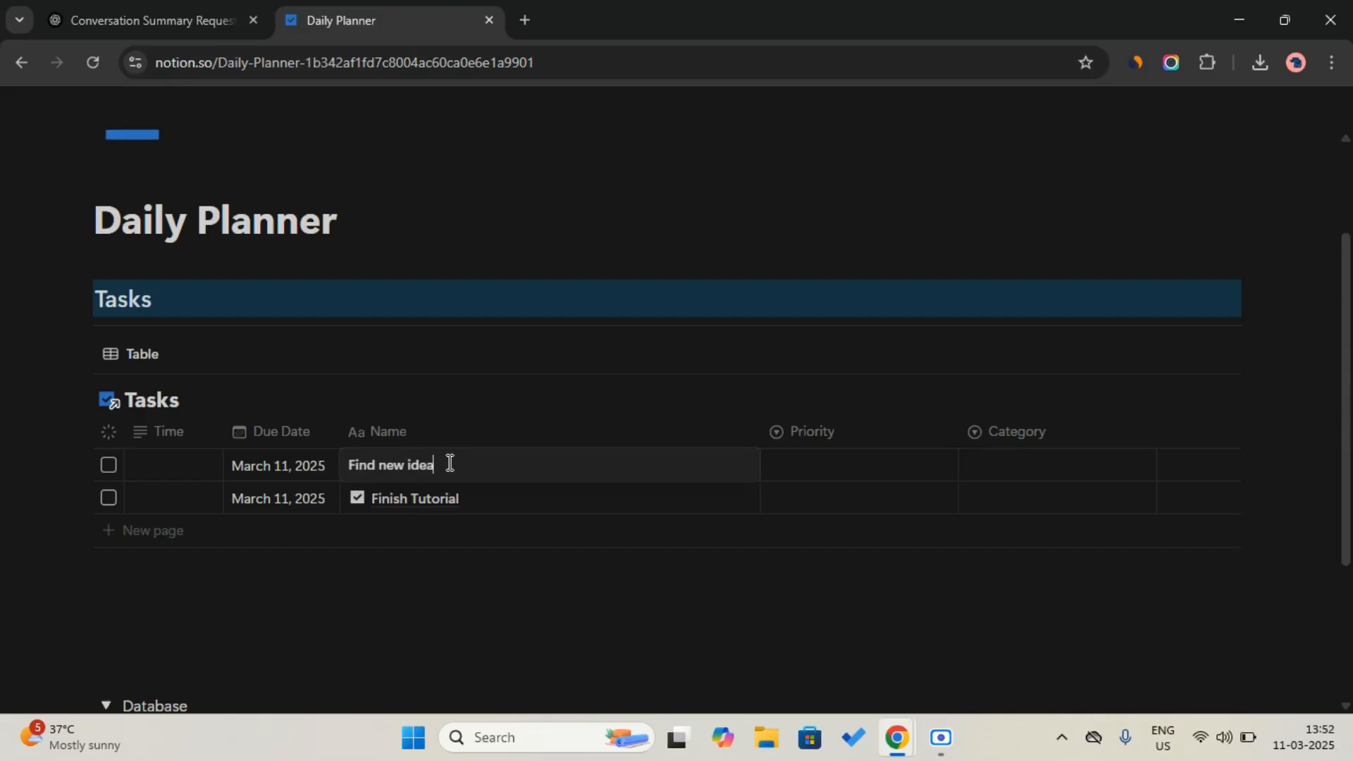
pyautogui.press('Return')
# Step: Change the capital T in the "Finish Tutorial" task's name to lowercase, making it "Finish tutorial"
pyautogui.click(421, 499)
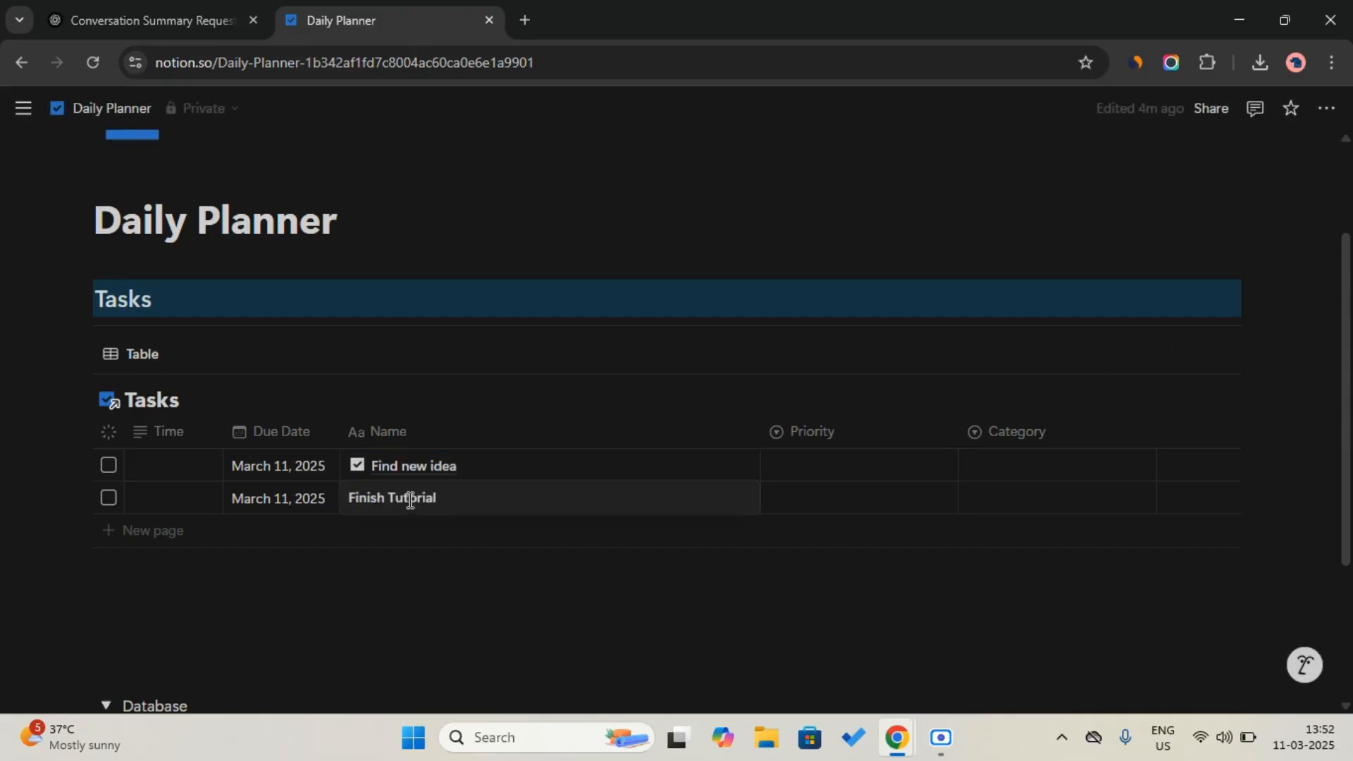
pyautogui.click(394, 499)
pyautogui.press('BackSpace')
pyautogui.write('t')
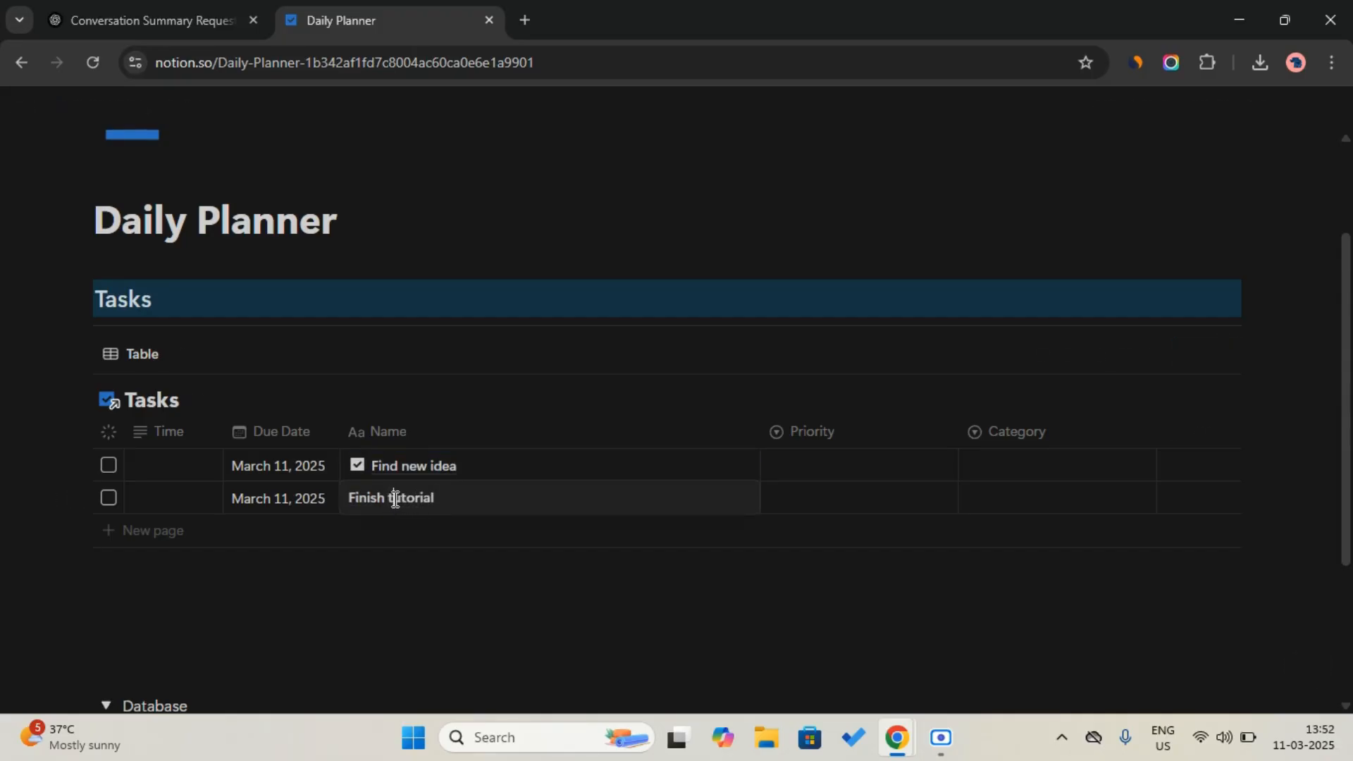
pyautogui.press('Return')
pyautogui.click(441, 601)
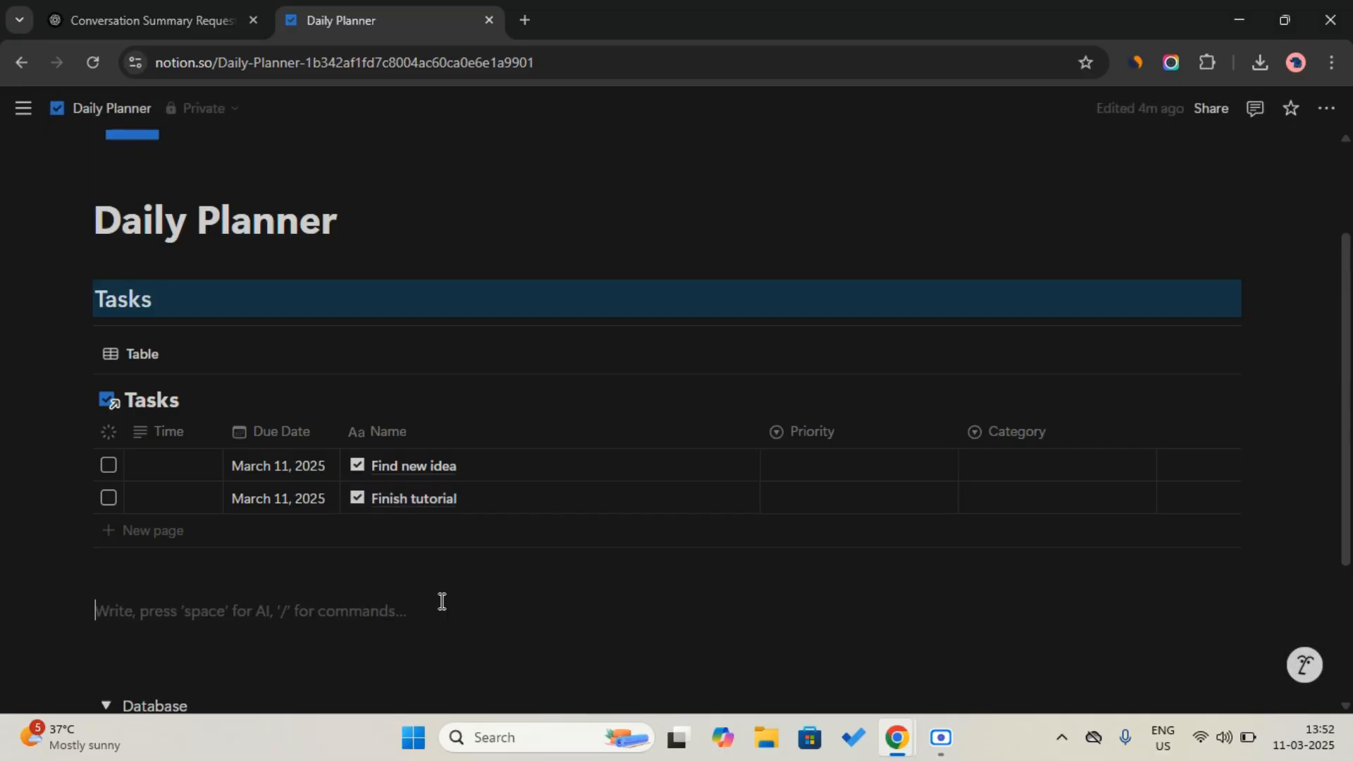
# Step: Add another task to the linked Tasks table and name it "Find a movie to watch"
pyautogui.click(455, 540)
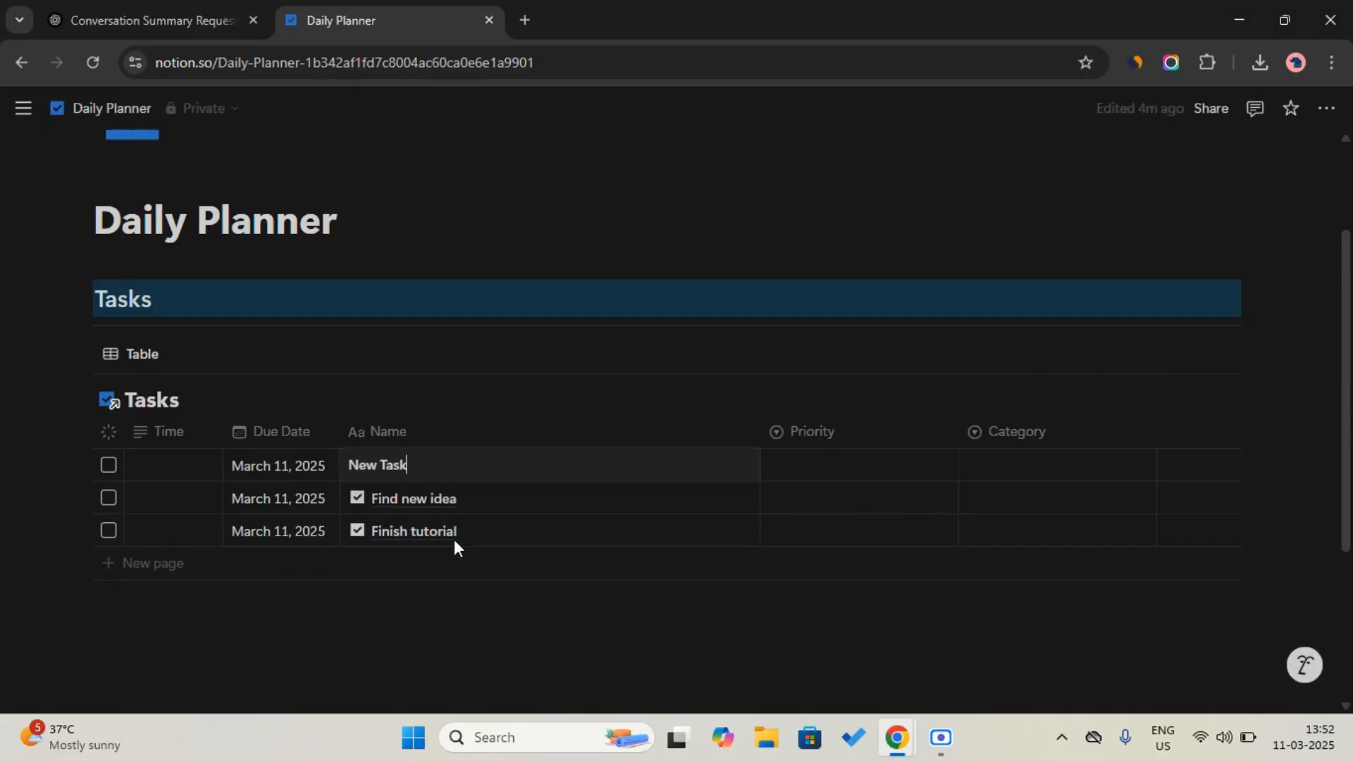
pyautogui.hotkey('ctrl', 'a')
pyautogui.press('capslock')
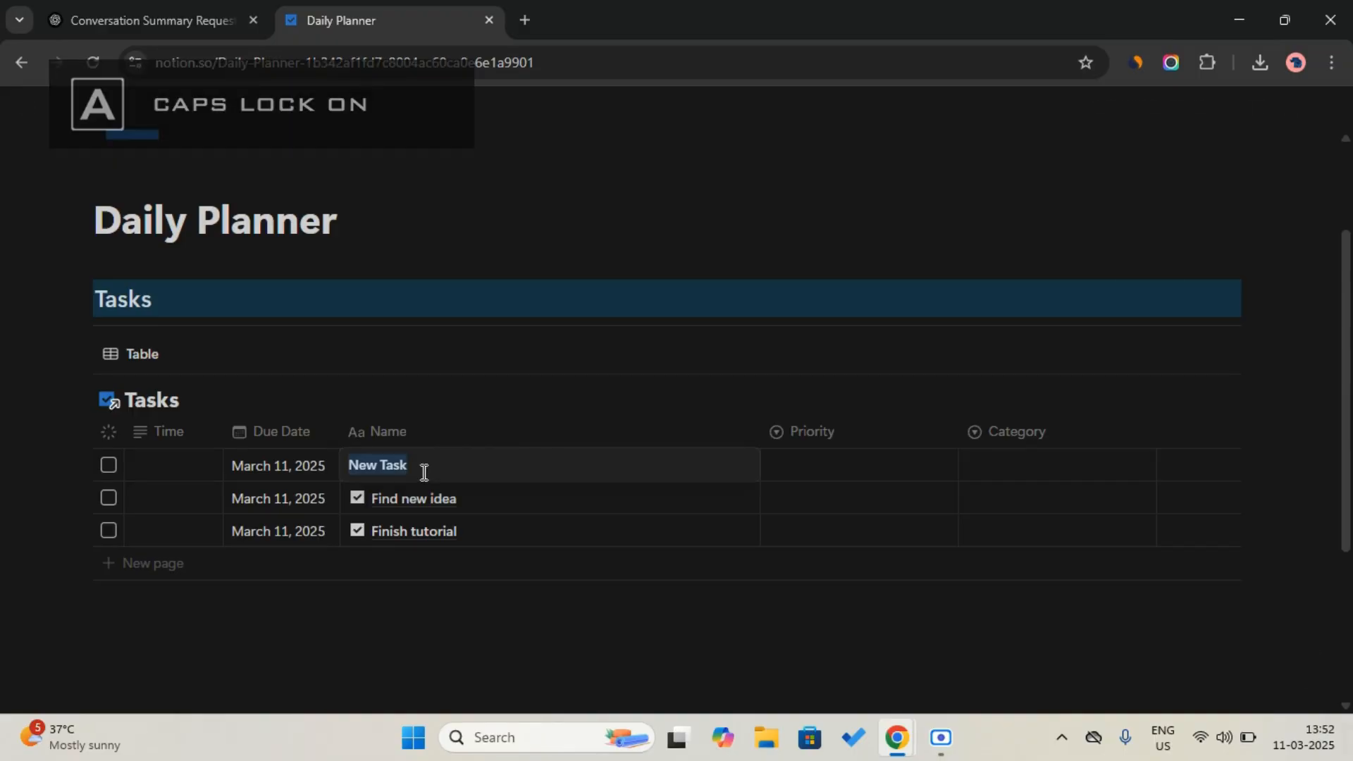
pyautogui.write('M')
pyautogui.press('capslock')
pyautogui.write('ovie')
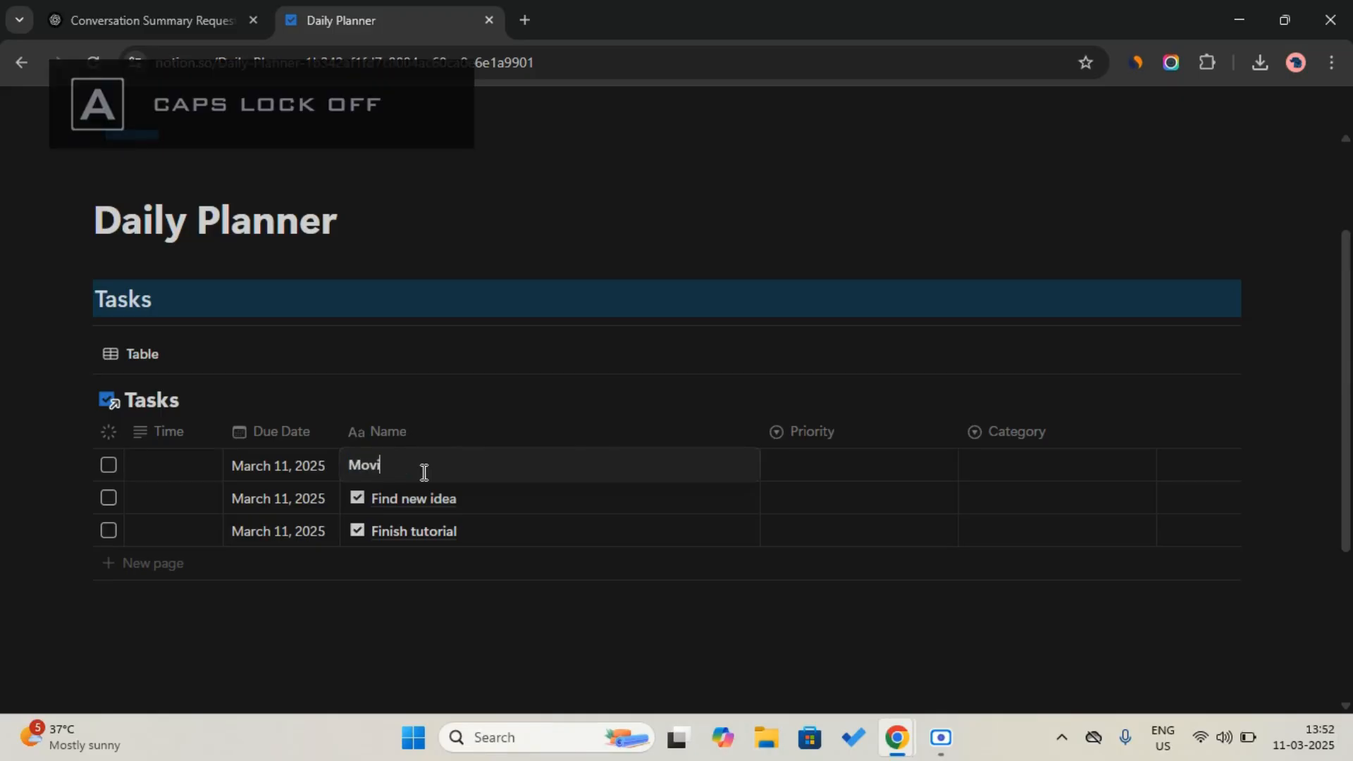
pyautogui.press('BackSpace')
pyautogui.press('BackSpace')
pyautogui.press('BackSpace')
pyautogui.press('BackSpace')
pyautogui.press('BackSpace')
pyautogui.press('BackSpace')
pyautogui.press('capslock')
pyautogui.write('F')
pyautogui.press('capslock')
pyautogui.write('ind a movie to')
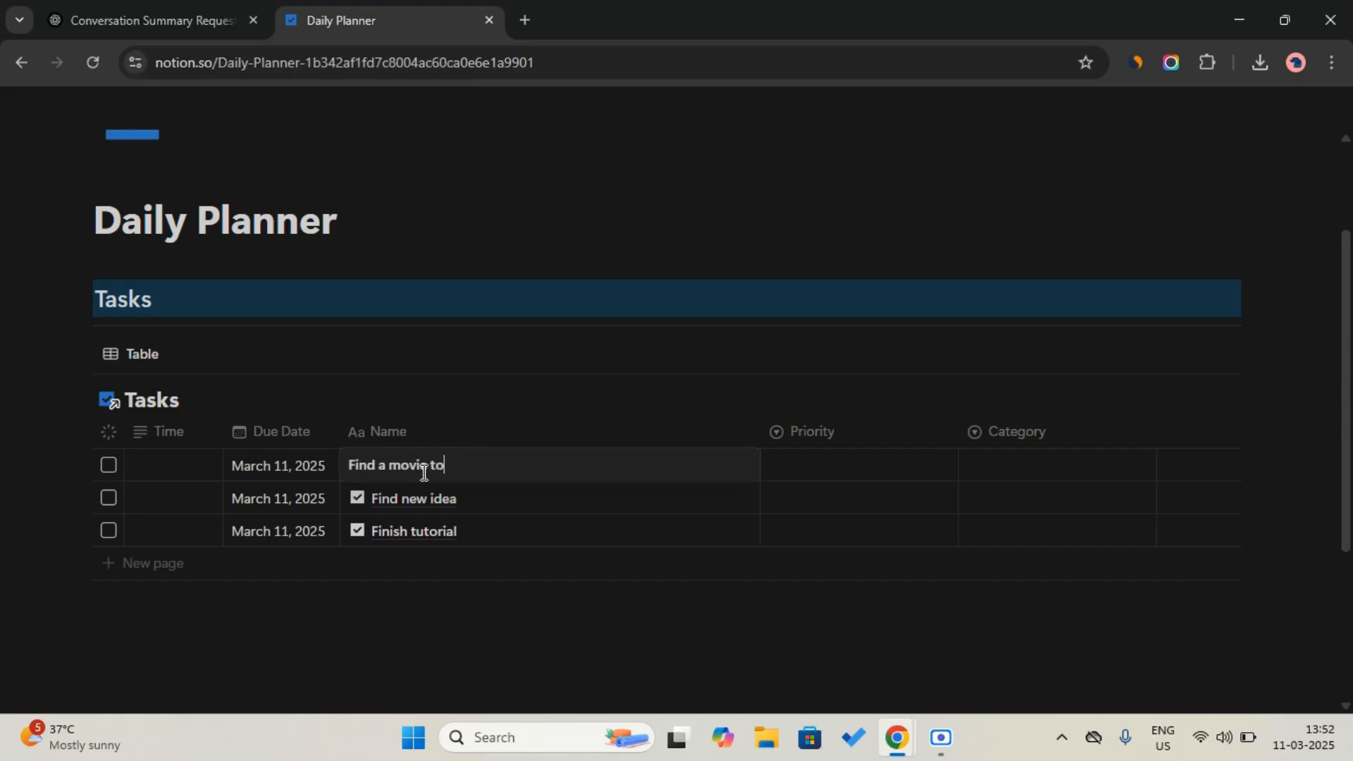
pyautogui.write(' watch')
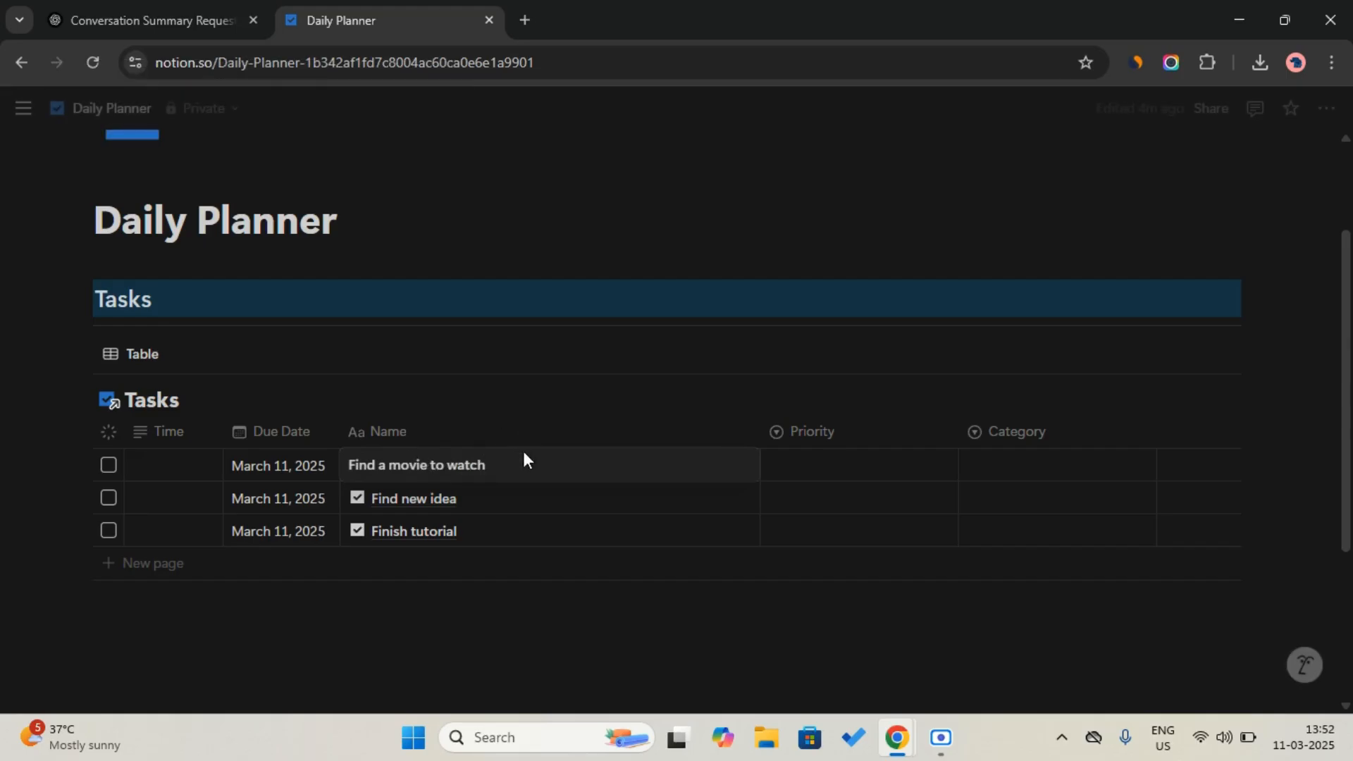
pyautogui.press('Escape')
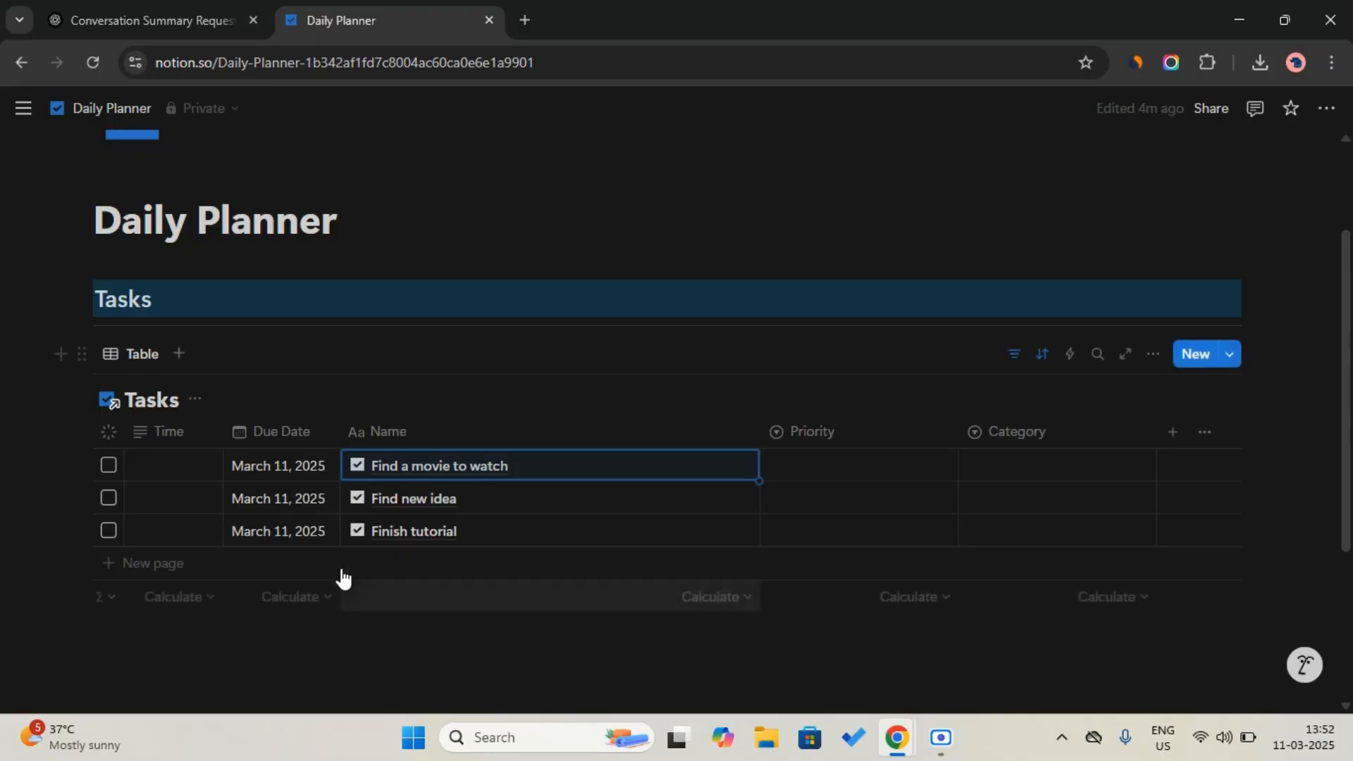
# Step: Set the Time of the "Find a movie to watch" task to 10PM
pyautogui.click(187, 459)
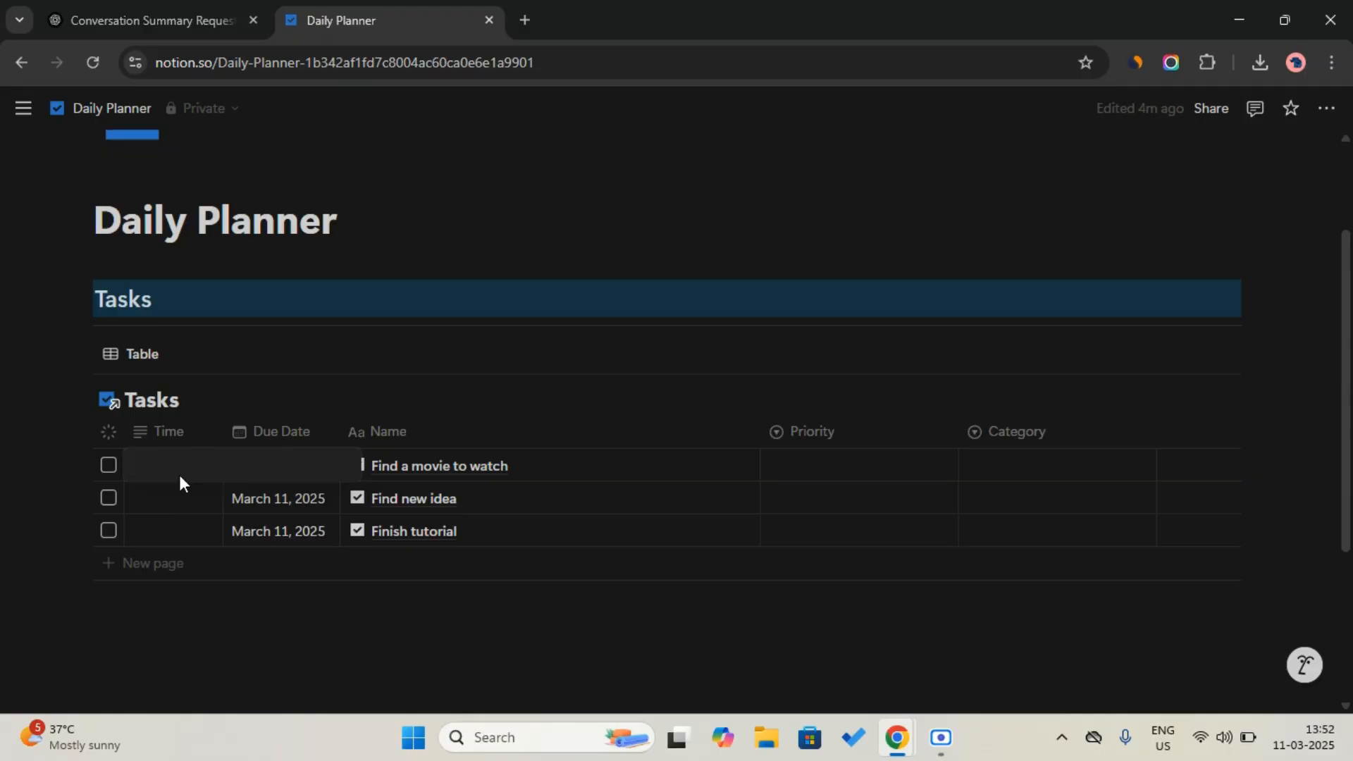
pyautogui.write('10')
pyautogui.press('capslock')
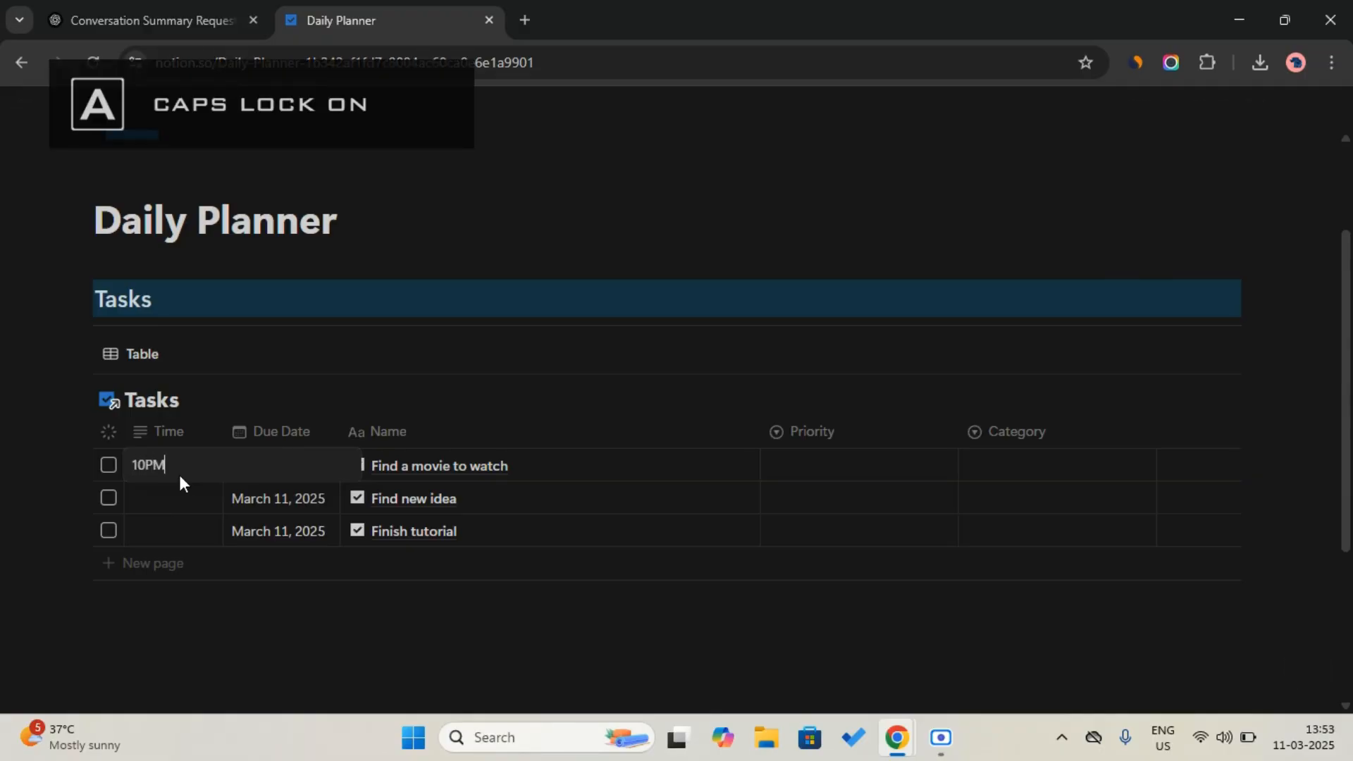
pyautogui.press('capslock')
pyautogui.press('Escape')
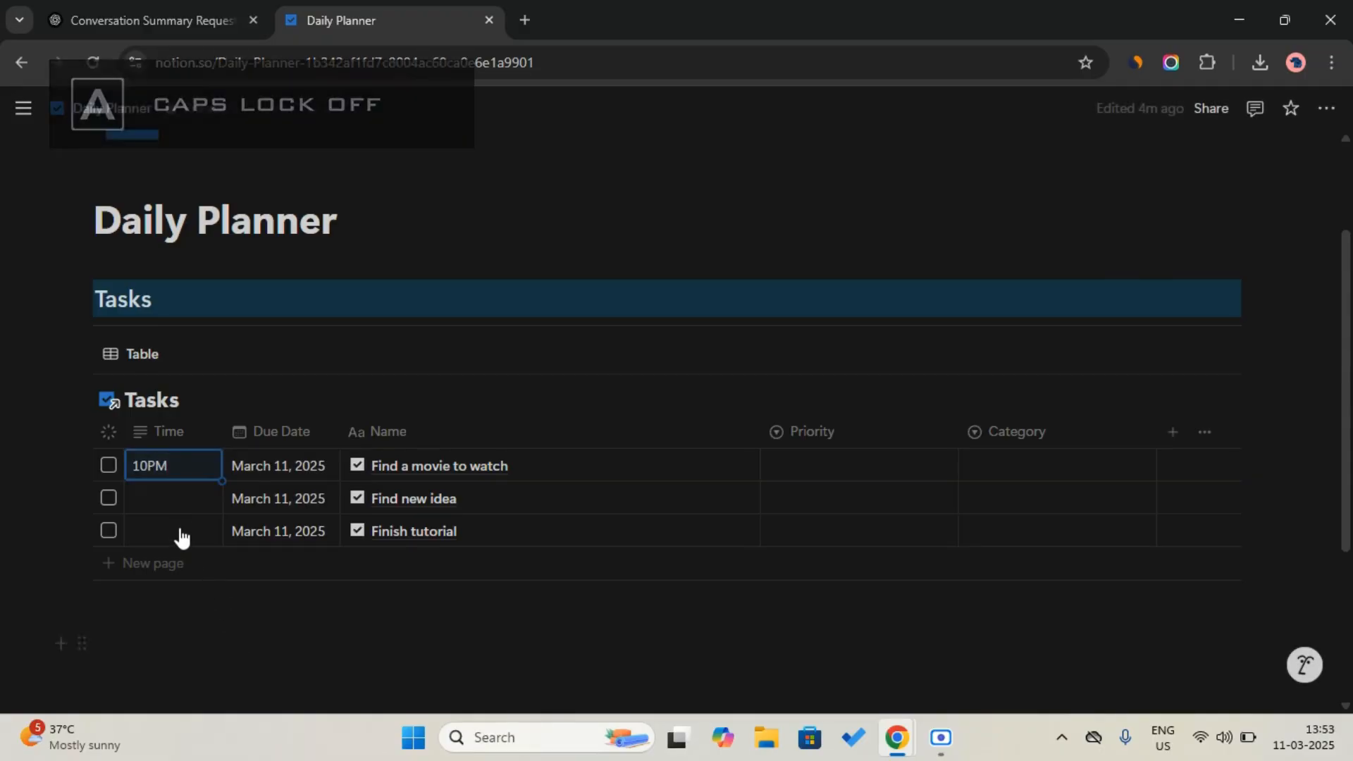
# Step: Set the Time of the "Find new idea" task to 9AM
pyautogui.click(188, 503)
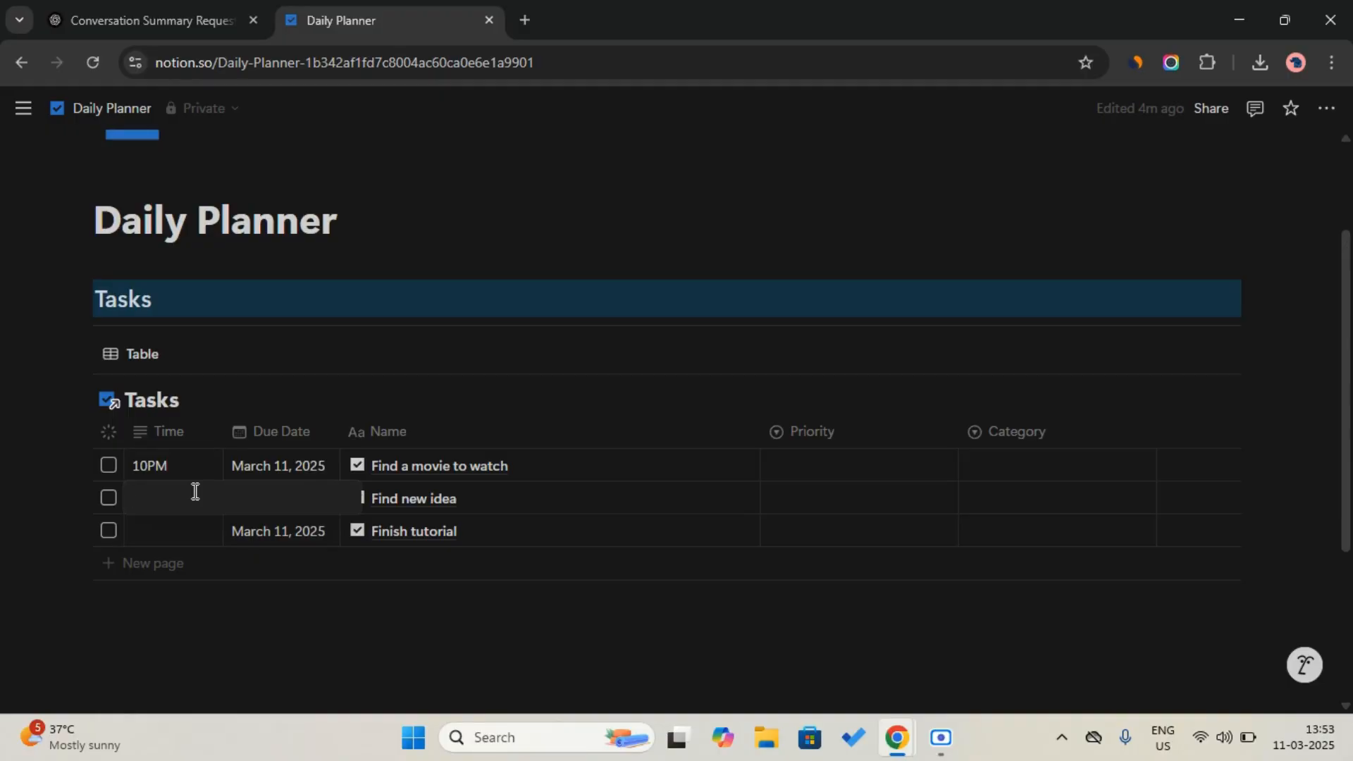
pyautogui.write('9')
pyautogui.press('capslock')
pyautogui.write('A')
pyautogui.press('capslock')
pyautogui.write('m')
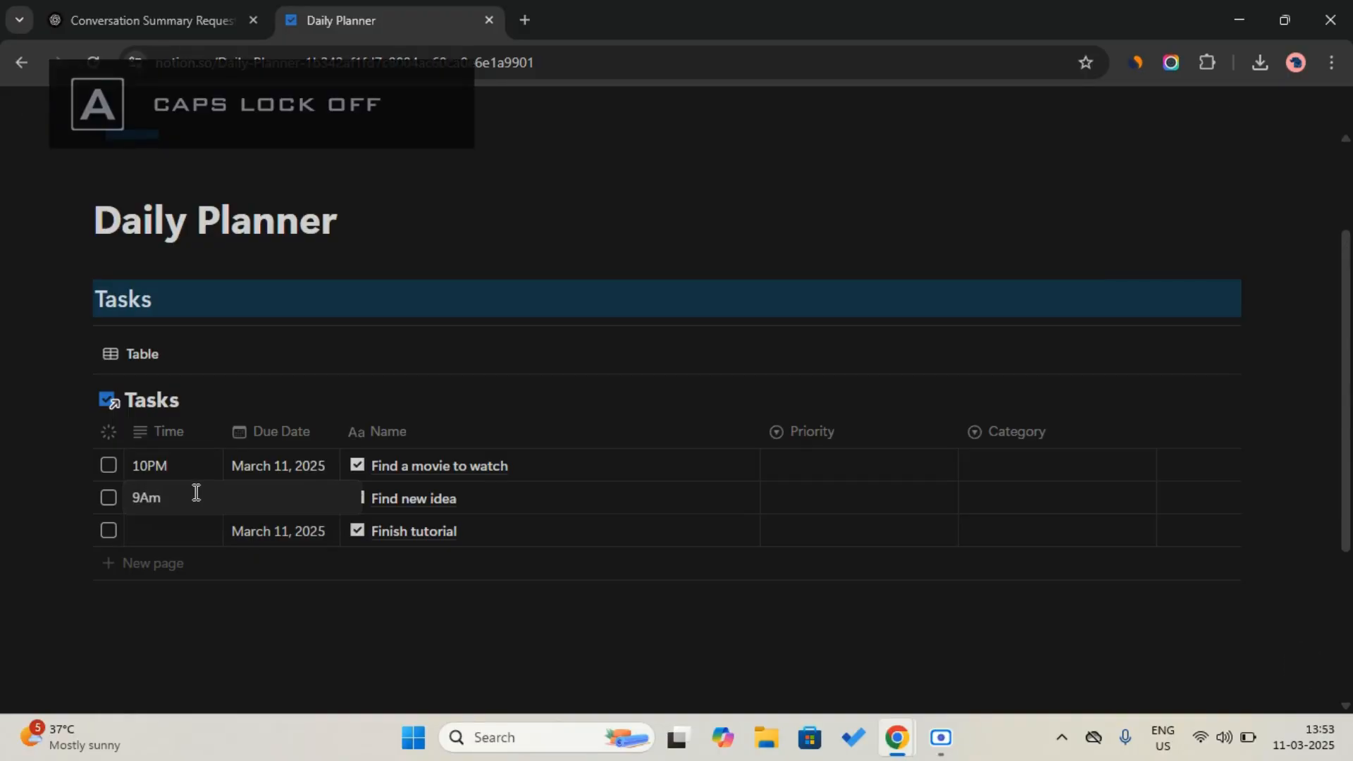
pyautogui.press('capslock')
pyautogui.press('BackSpace')
pyautogui.write('M')
pyautogui.press('capslock')
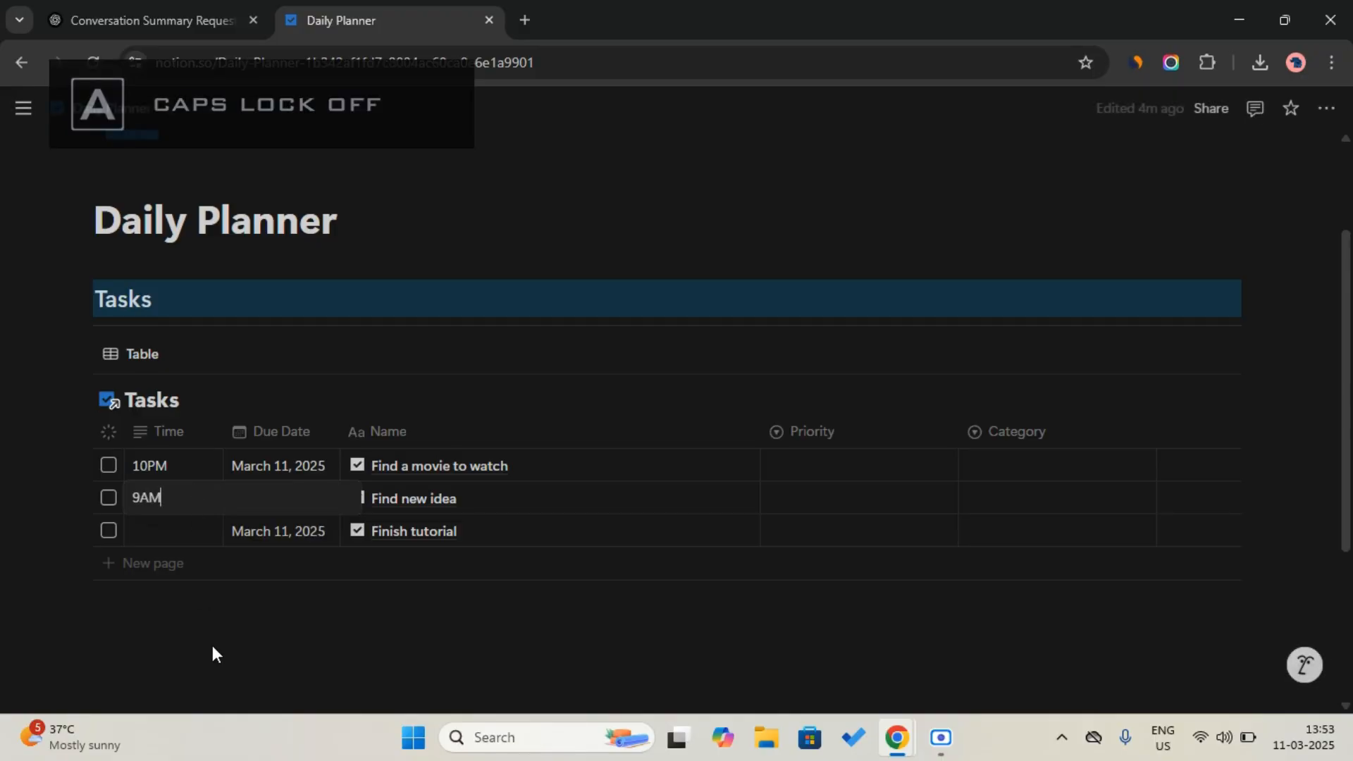
pyautogui.press('Return')
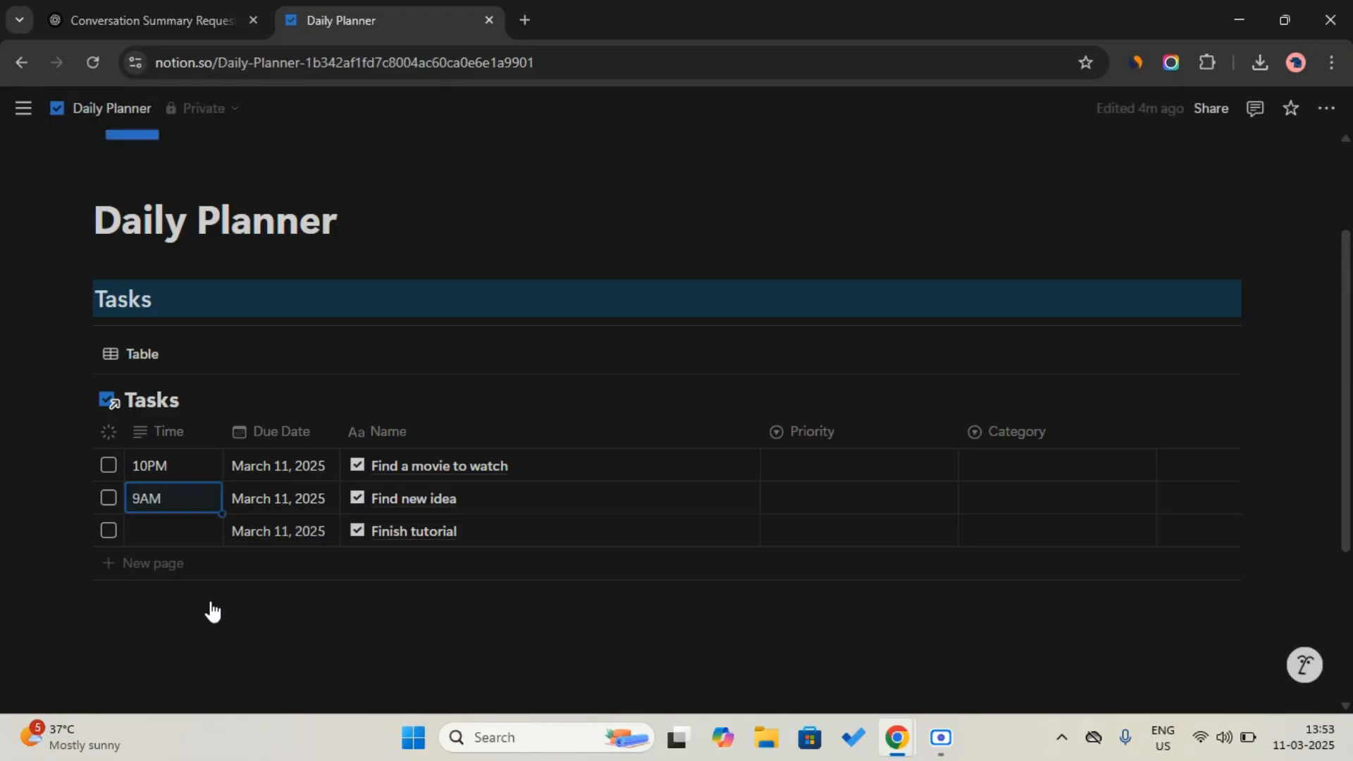
# Step: Set the Time of the "Finish tutorial" task to 11AM
pyautogui.click(191, 532)
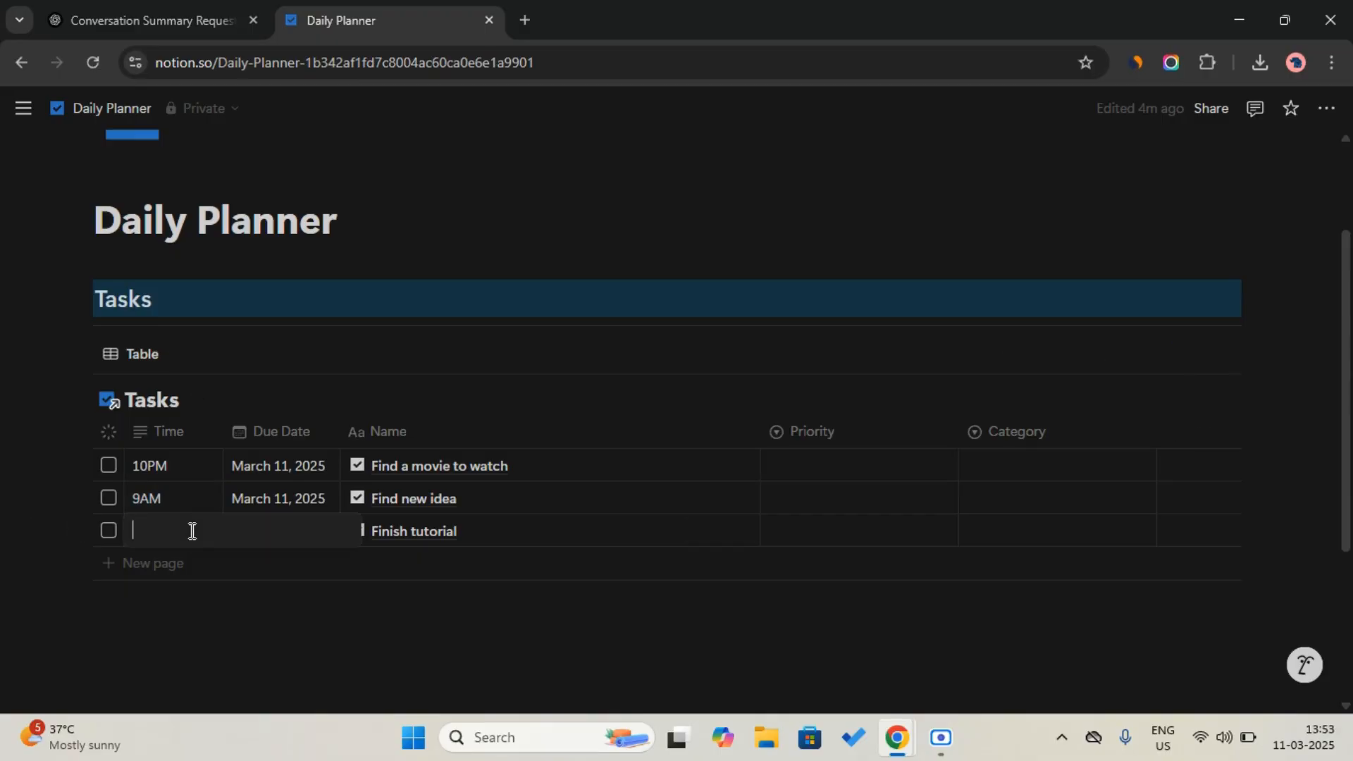
pyautogui.press('capslock')
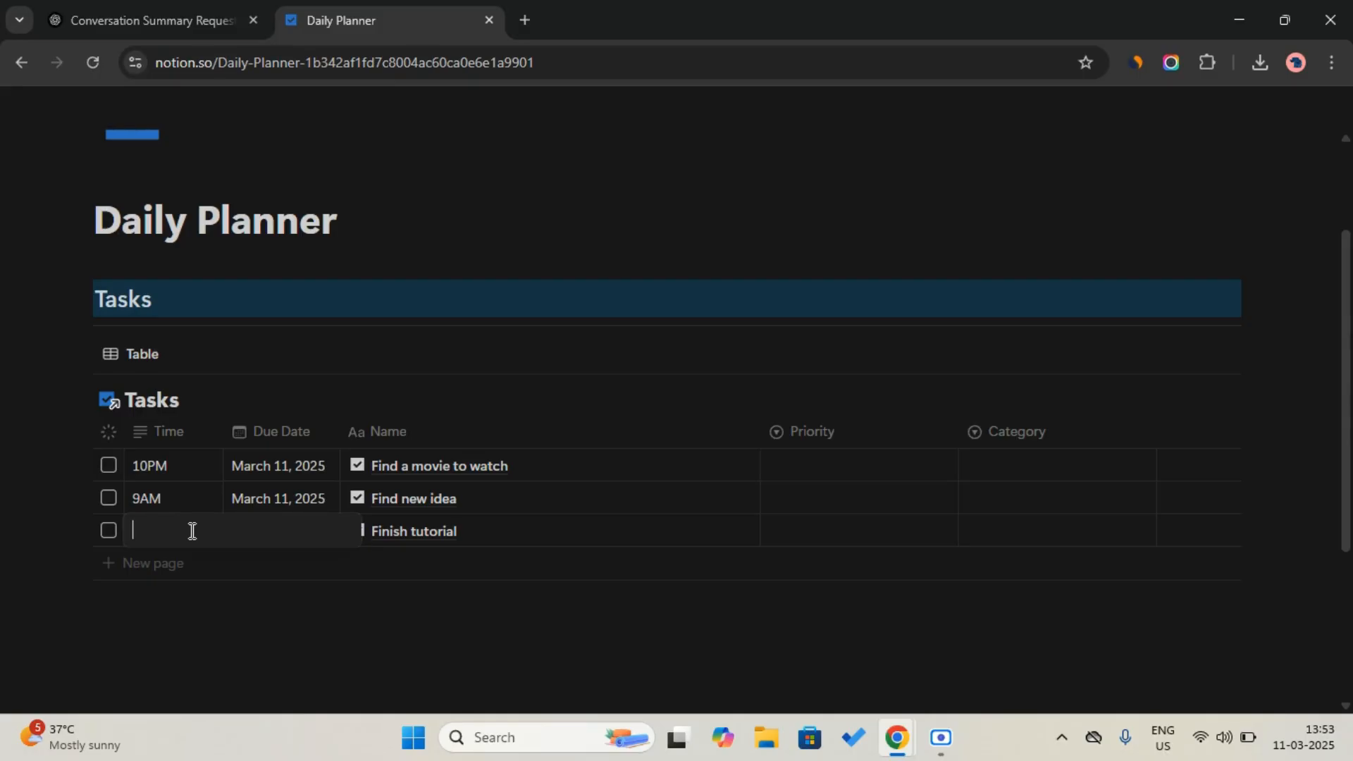
pyautogui.write('11AM')
pyautogui.press('capslock')
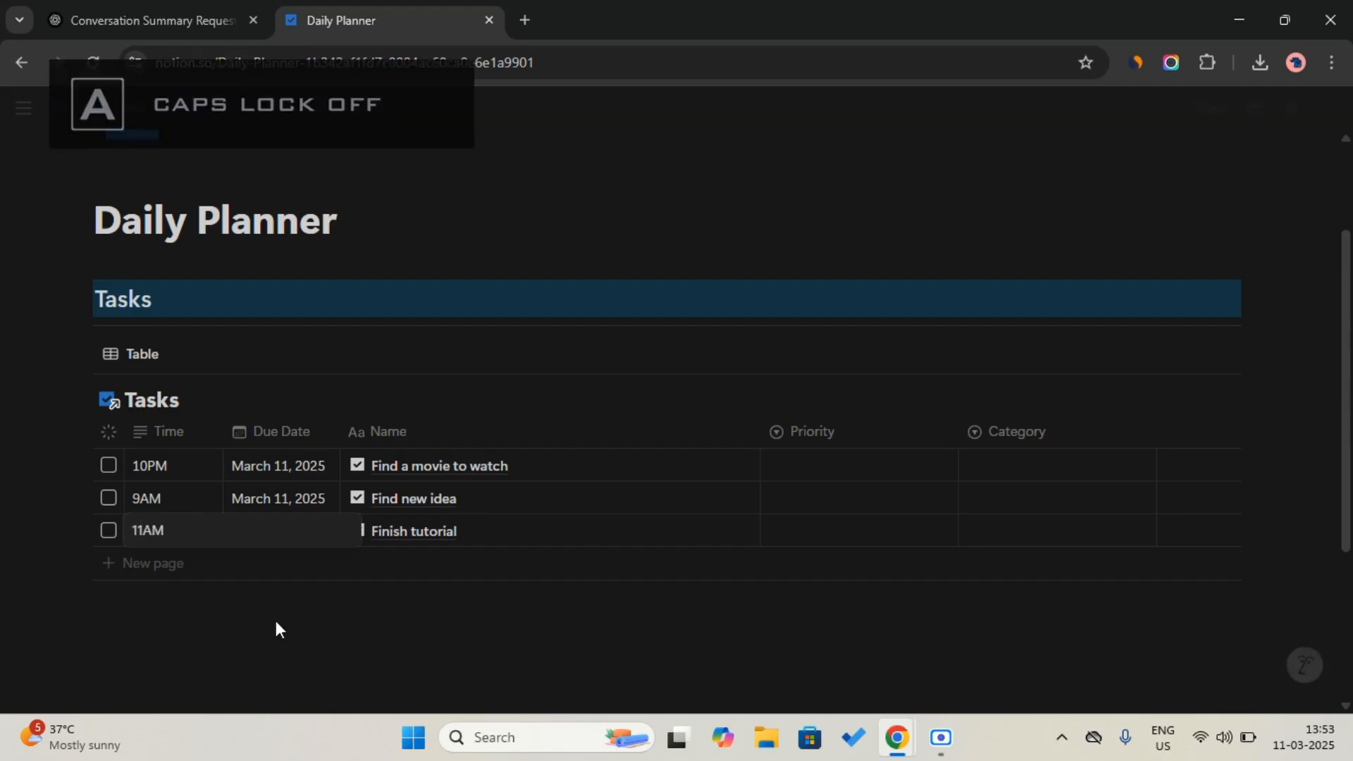
pyautogui.press('Return')
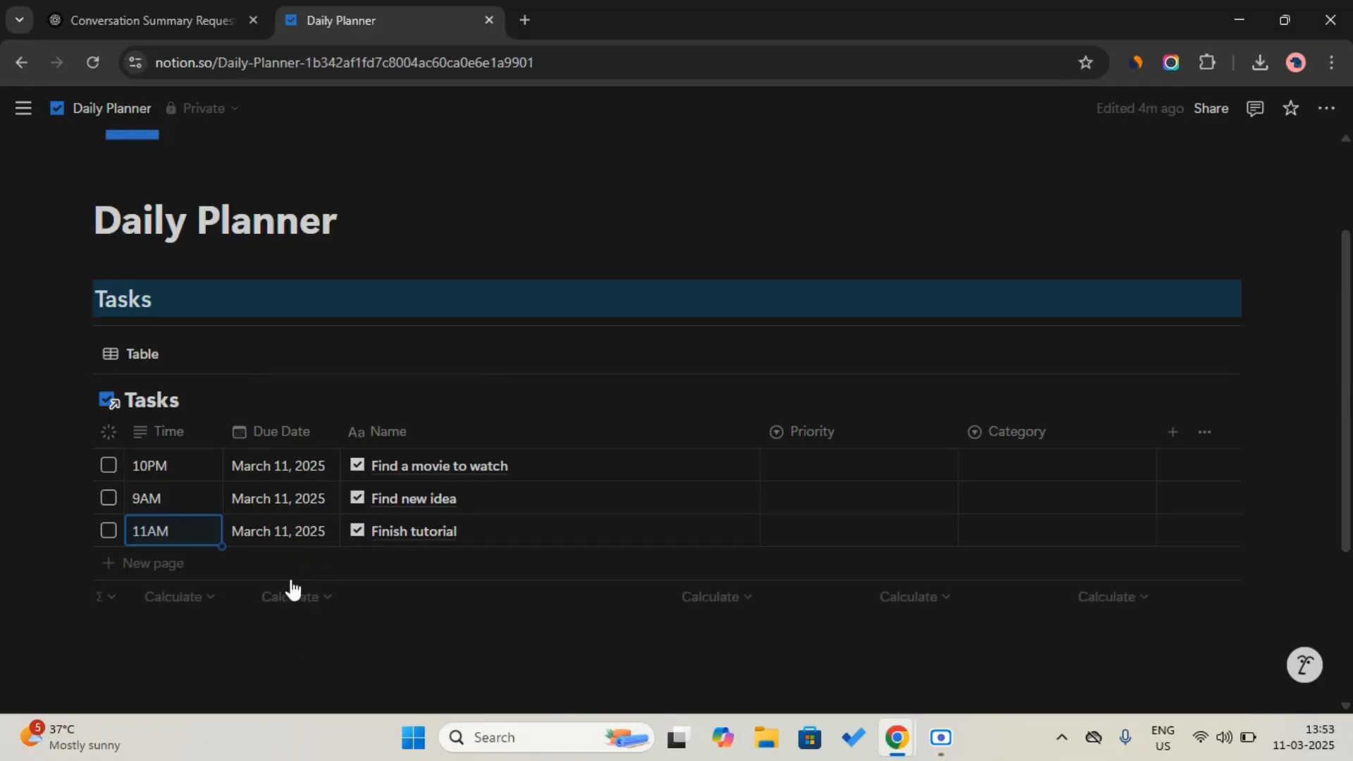
# Step: Hide the linked Tasks database's title and rename its table view to "Today"
pyautogui.click(196, 401)
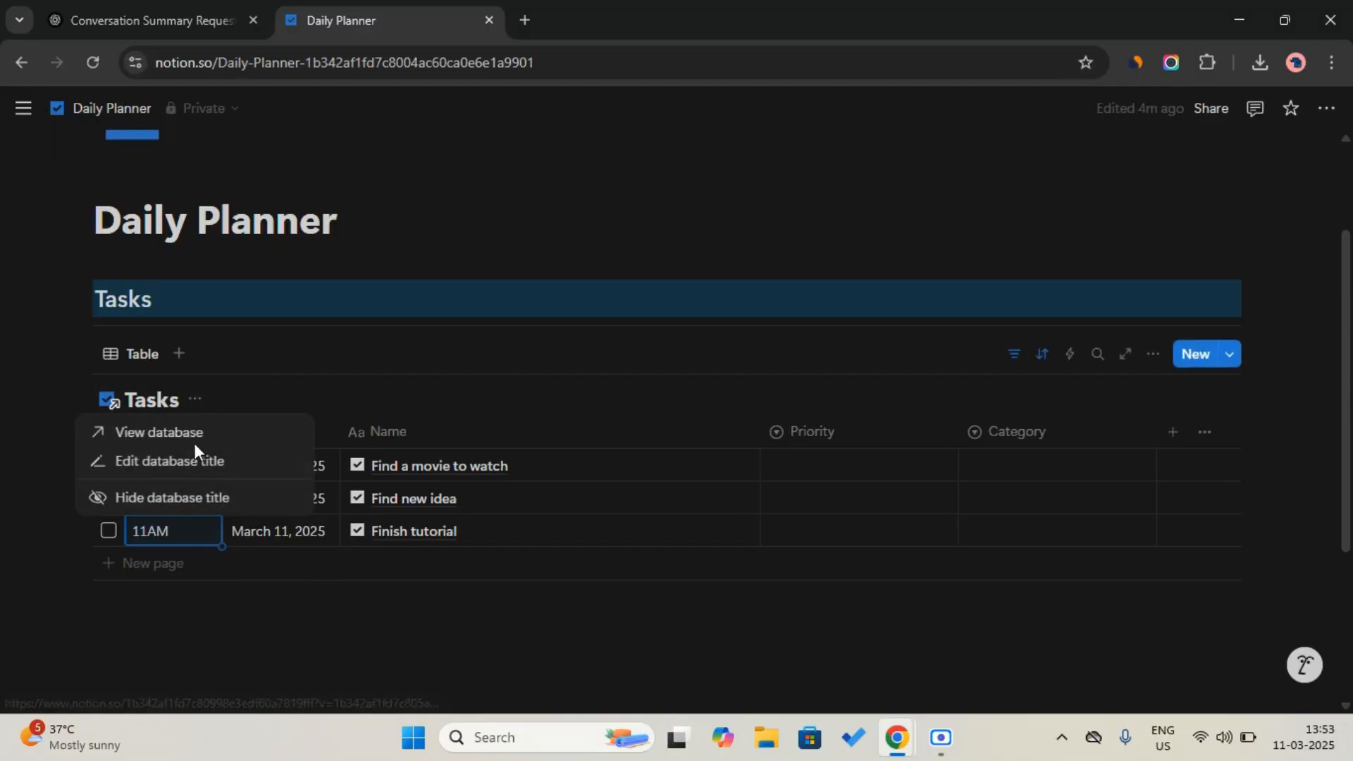
pyautogui.click(190, 497)
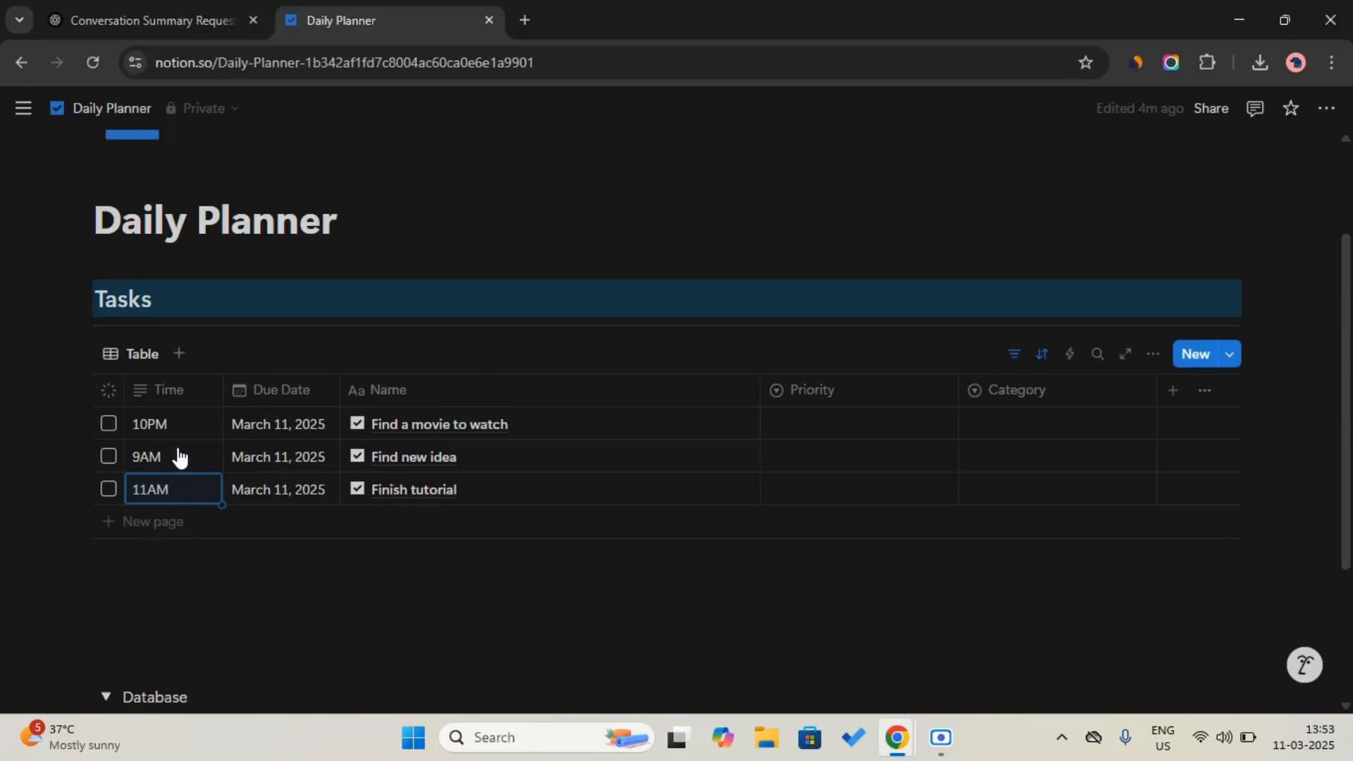
pyautogui.click(136, 355)
pyautogui.click(151, 390)
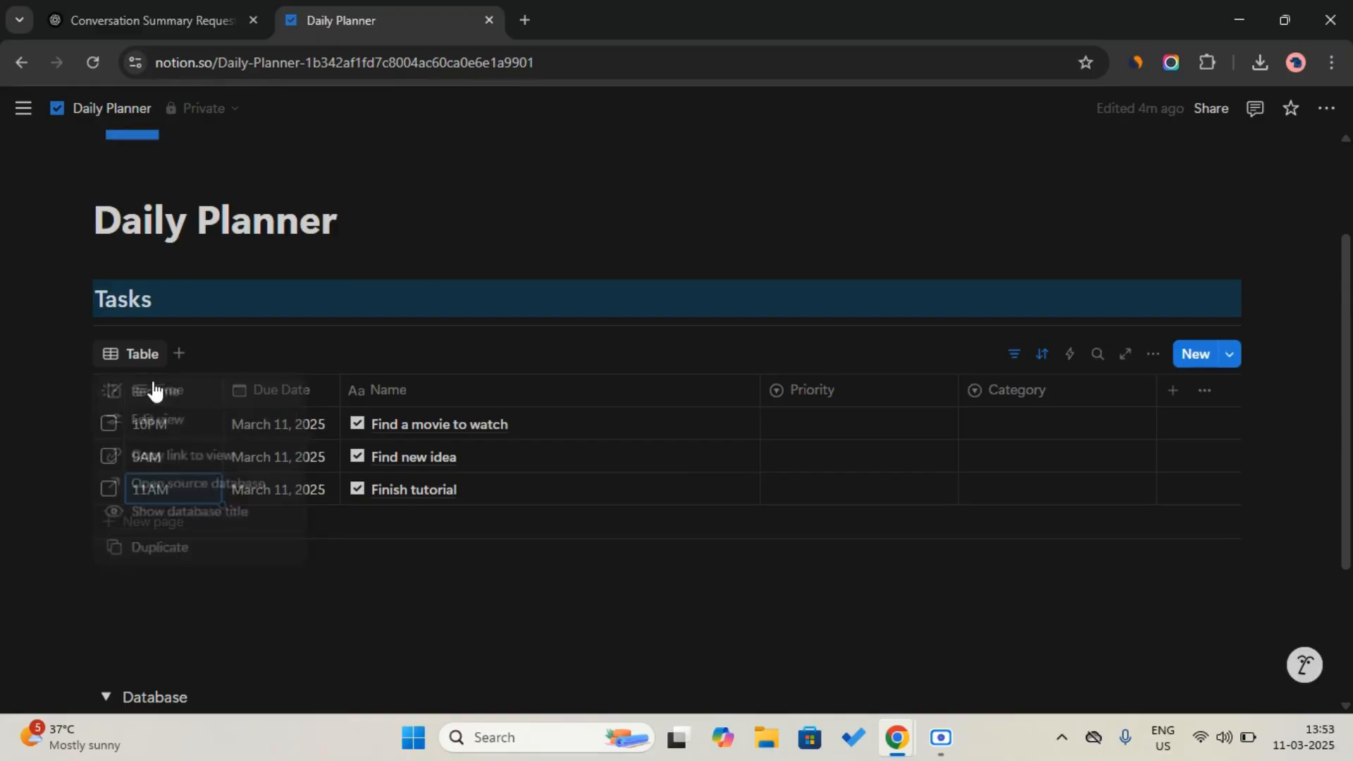
pyautogui.doubleClick(1153, 222)
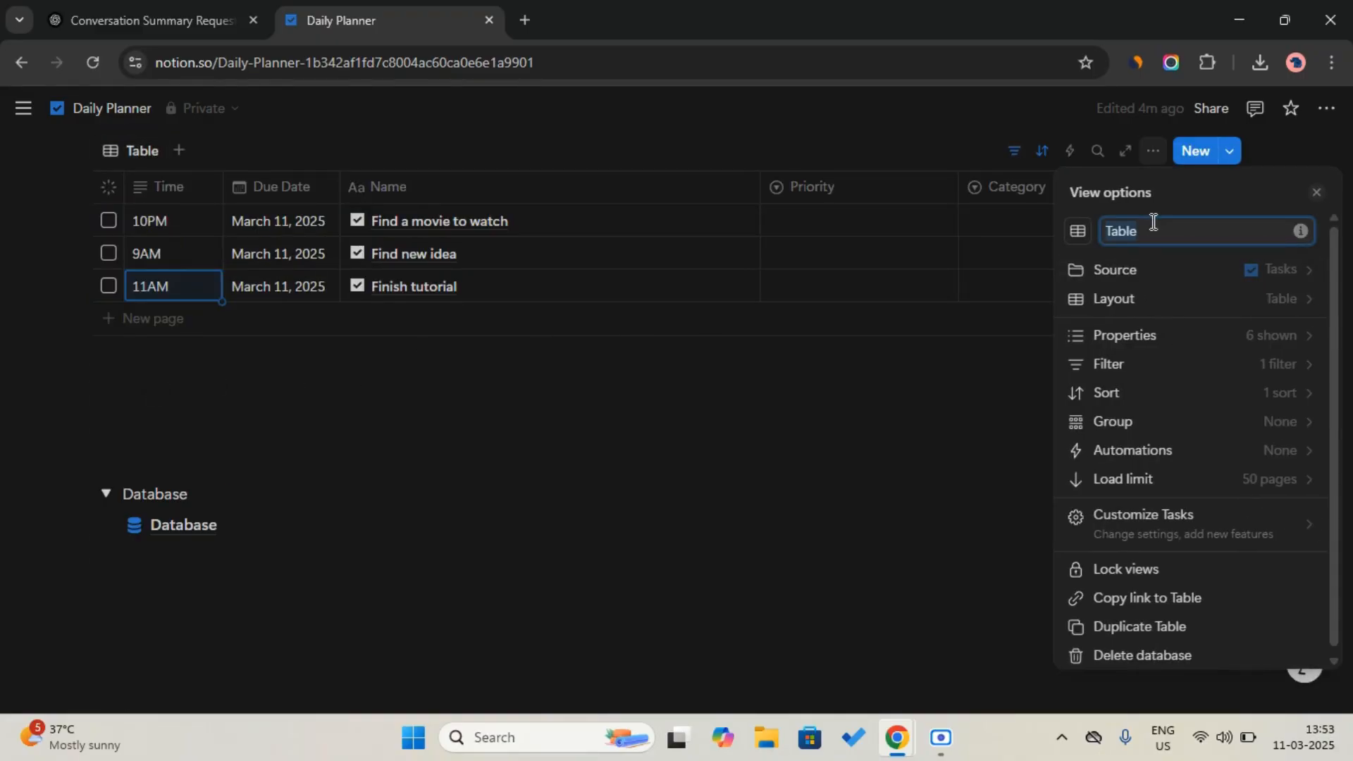
pyautogui.press('capslock')
pyautogui.write('T')
pyautogui.press('capslock')
pyautogui.write('oday')
# Step: Give the Today view the checked-box icon and close its view options
pyautogui.click(1085, 233)
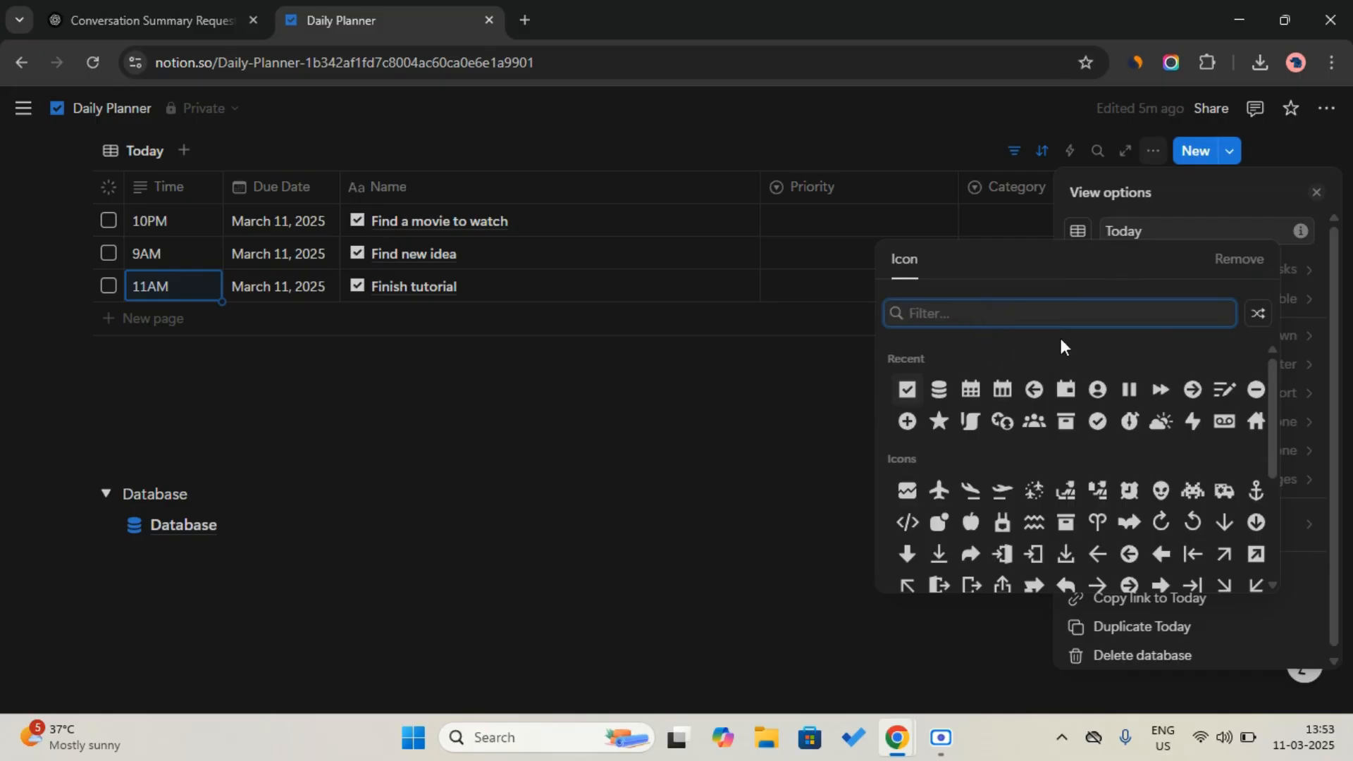
pyautogui.click(907, 389)
pyautogui.click(817, 396)
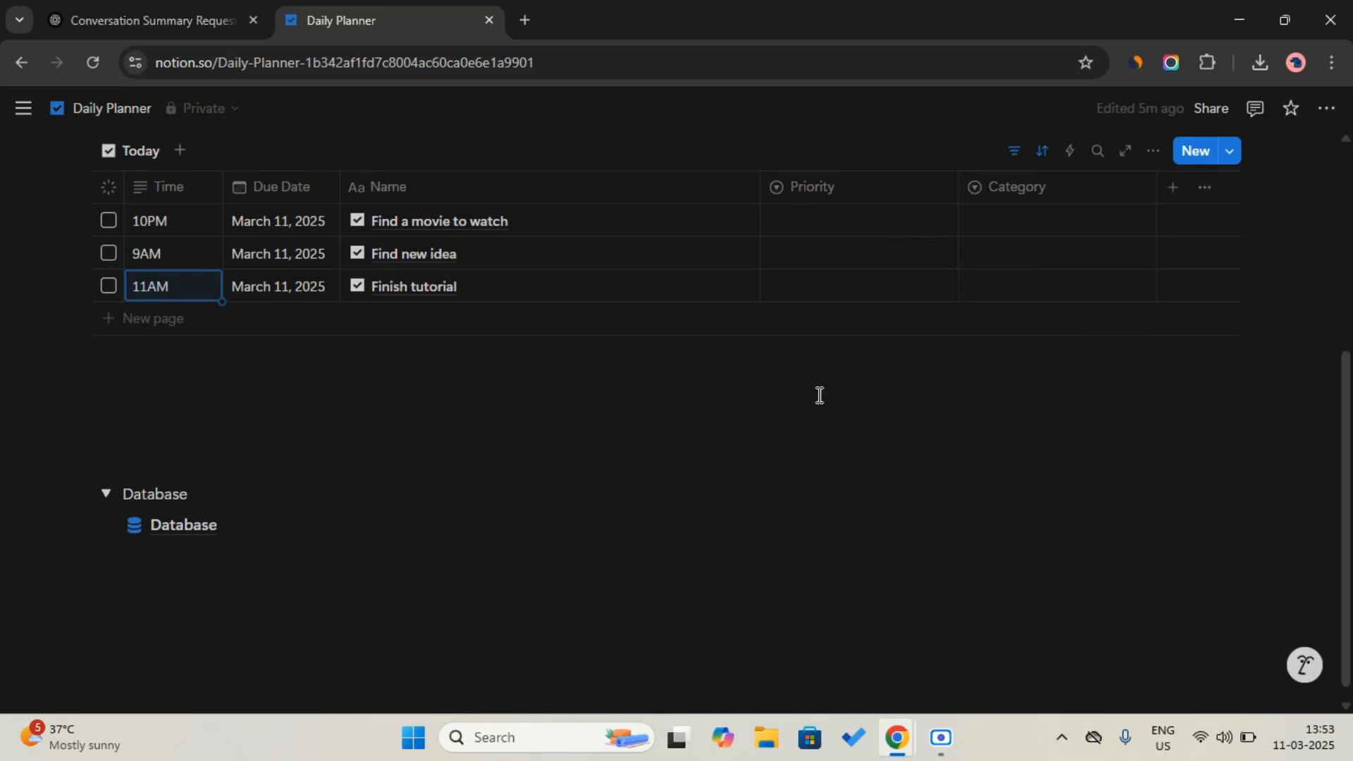
# Step: Duplicate the Today view of the linked Tasks database
pyautogui.scroll(2, 817, 396)
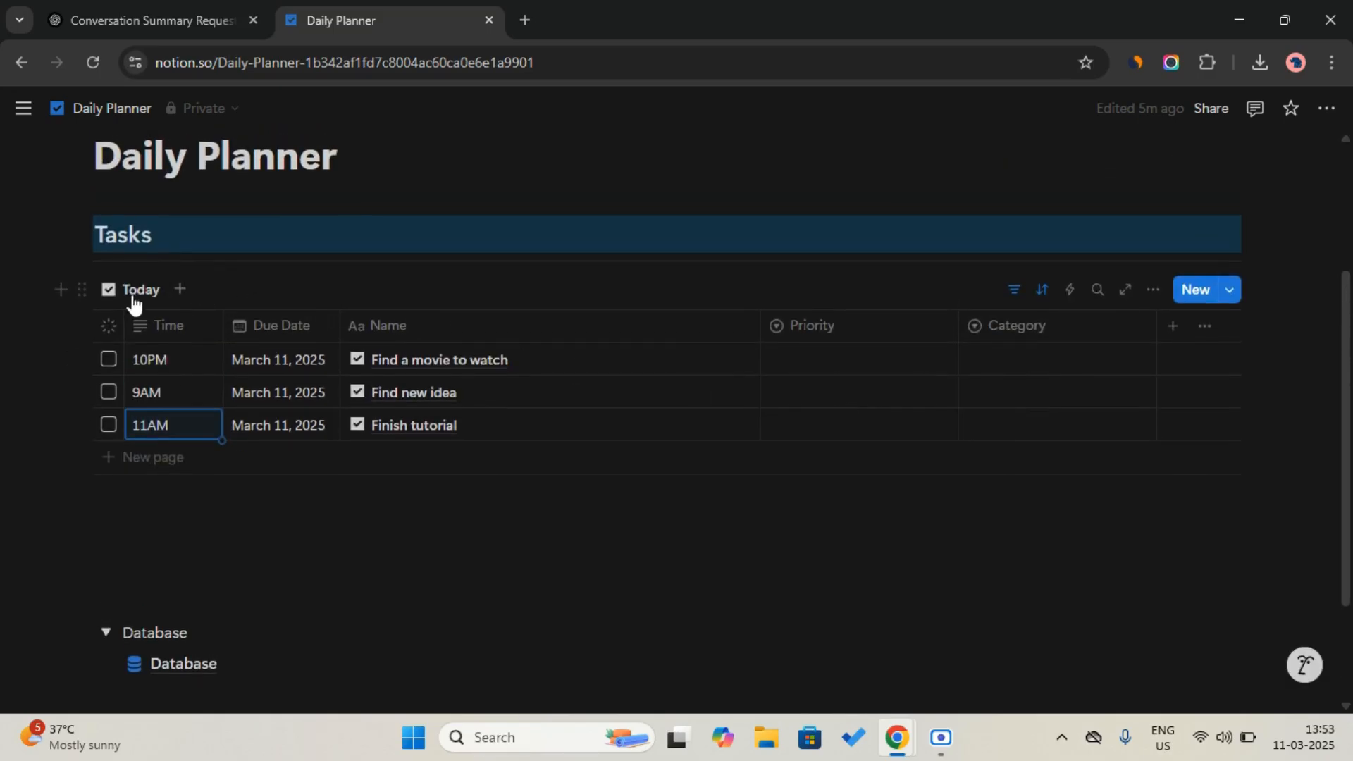
pyautogui.click(133, 294)
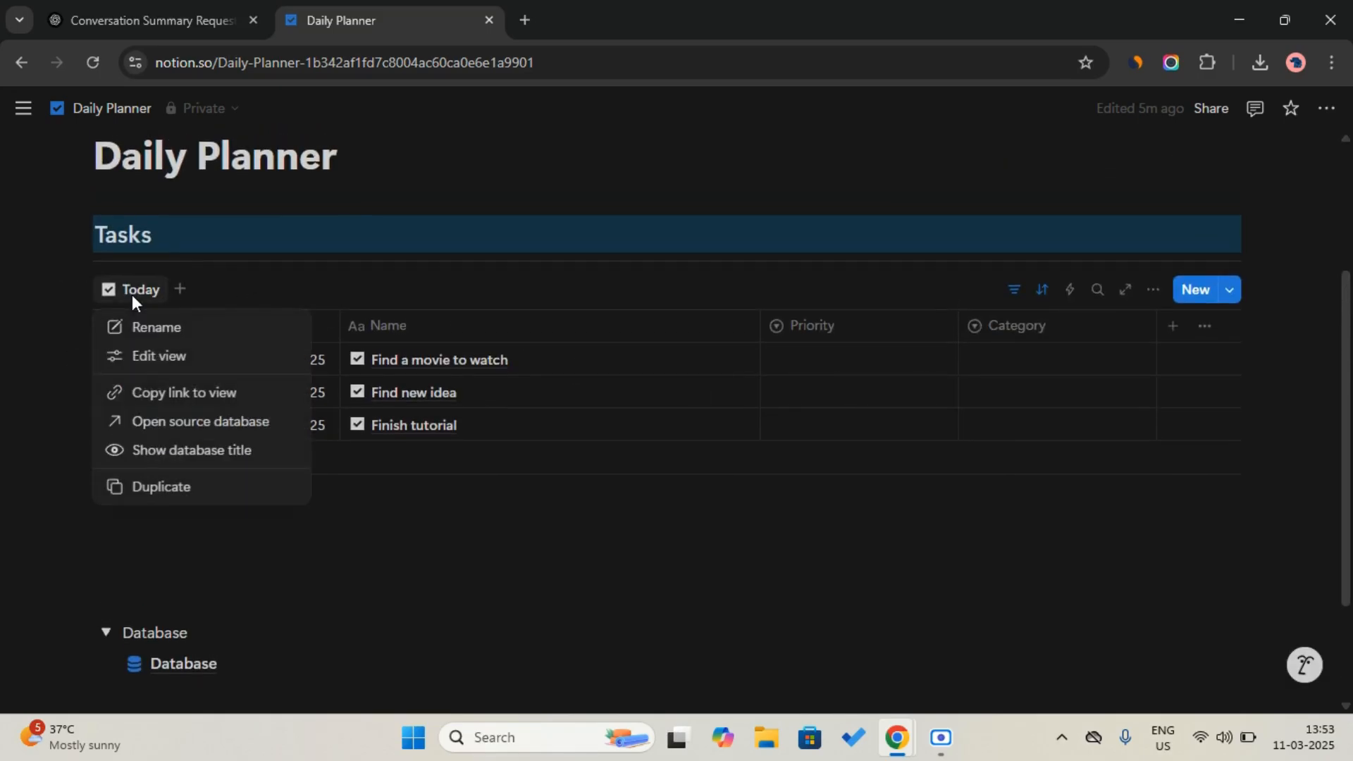
pyautogui.click(161, 490)
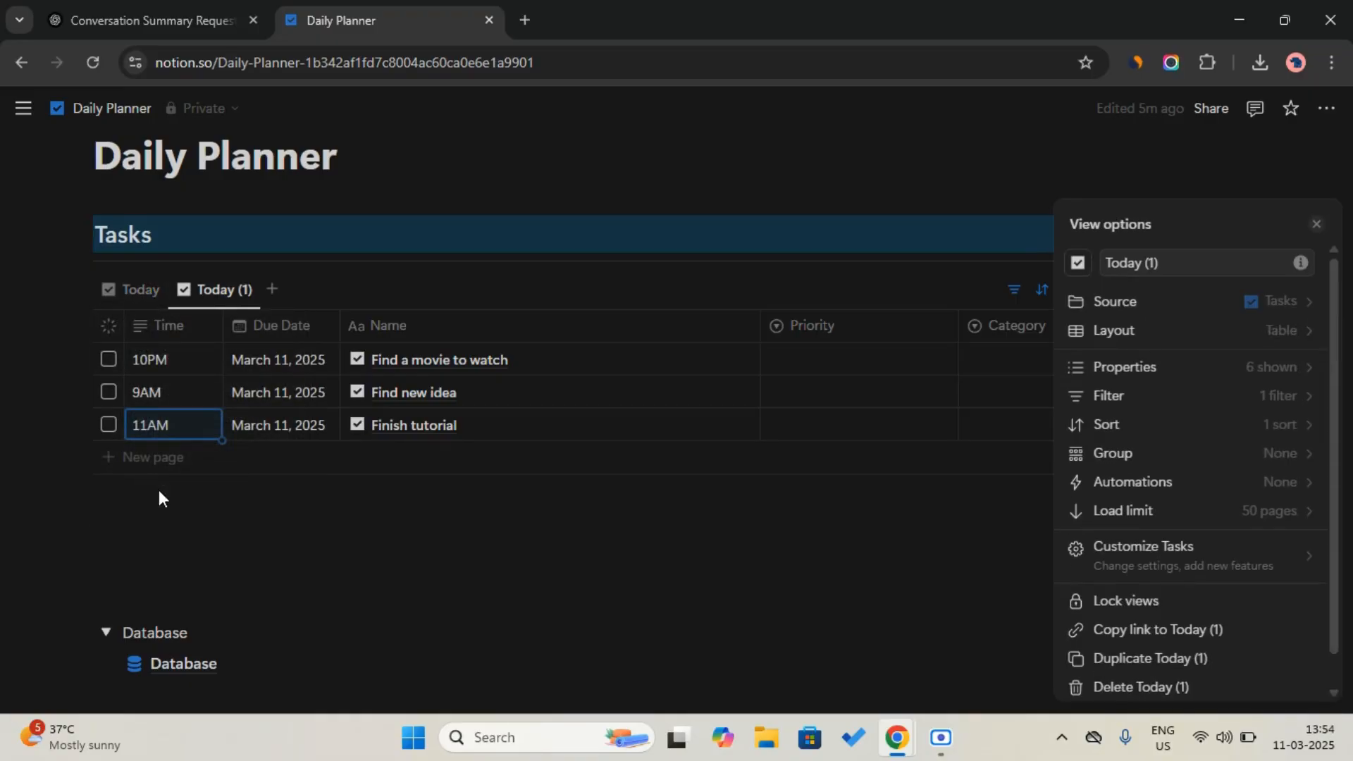
# Step: Rename the duplicated Today view of the linked Tasks database as "Tomorrow" and close its view options
pyautogui.click(1154, 262)
pyautogui.hotkey('ctrl', 'a')
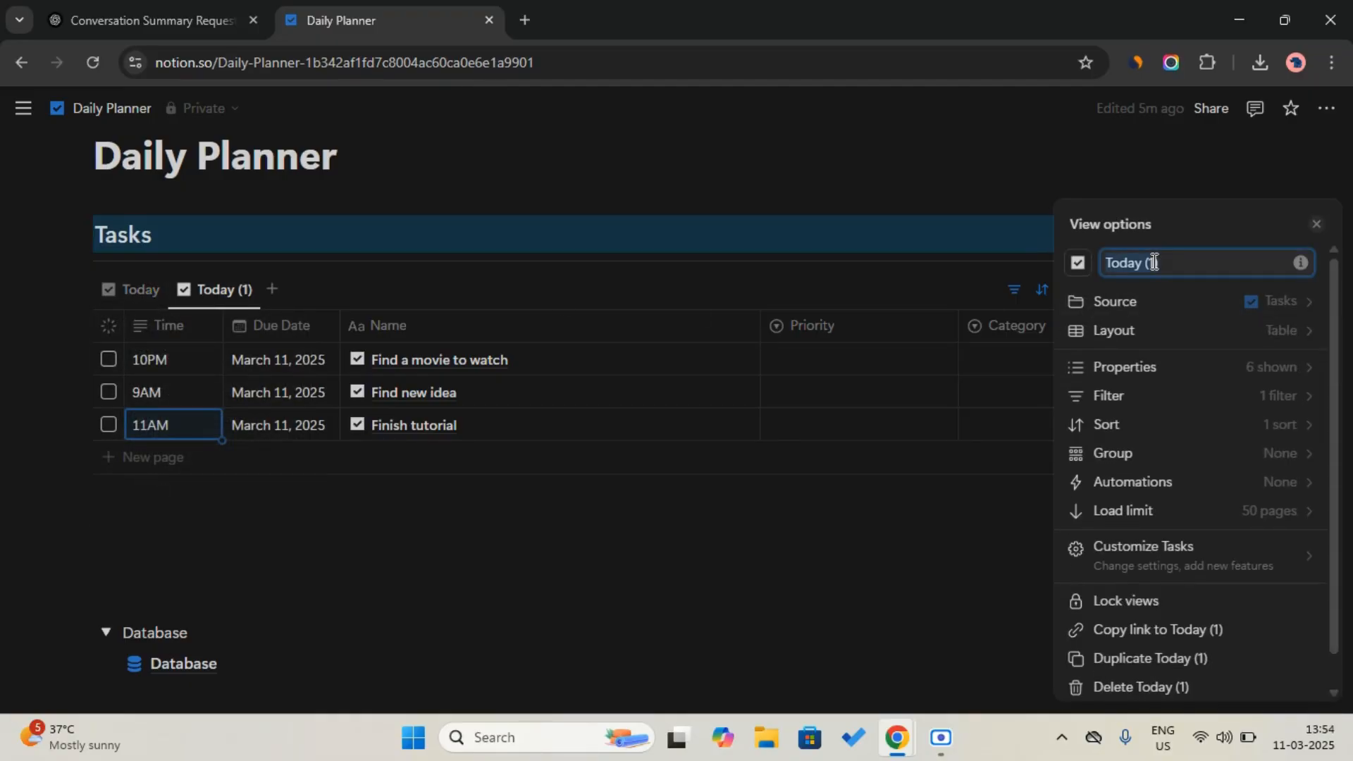
pyautogui.press('capslock')
pyautogui.write('T')
pyautogui.press('capslock')
pyautogui.write('omorrow')
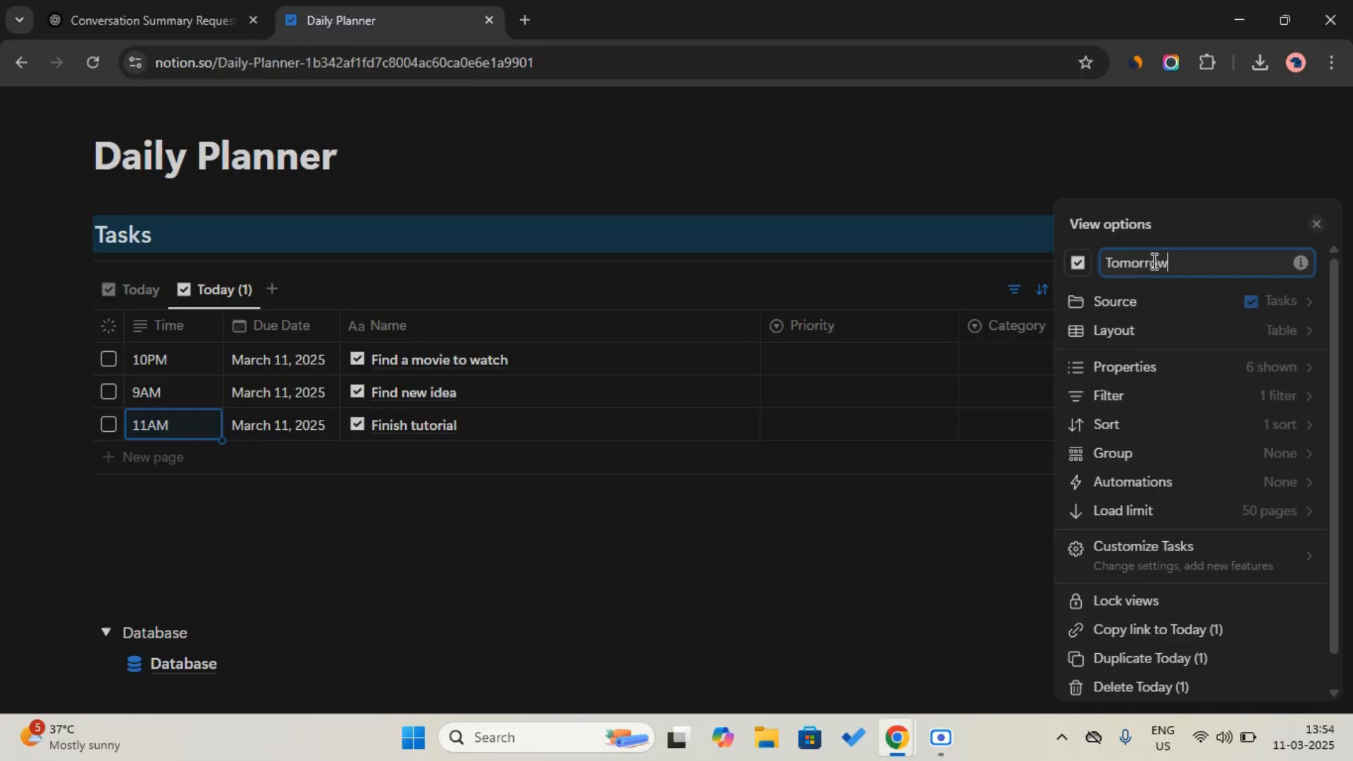
pyautogui.click(991, 281)
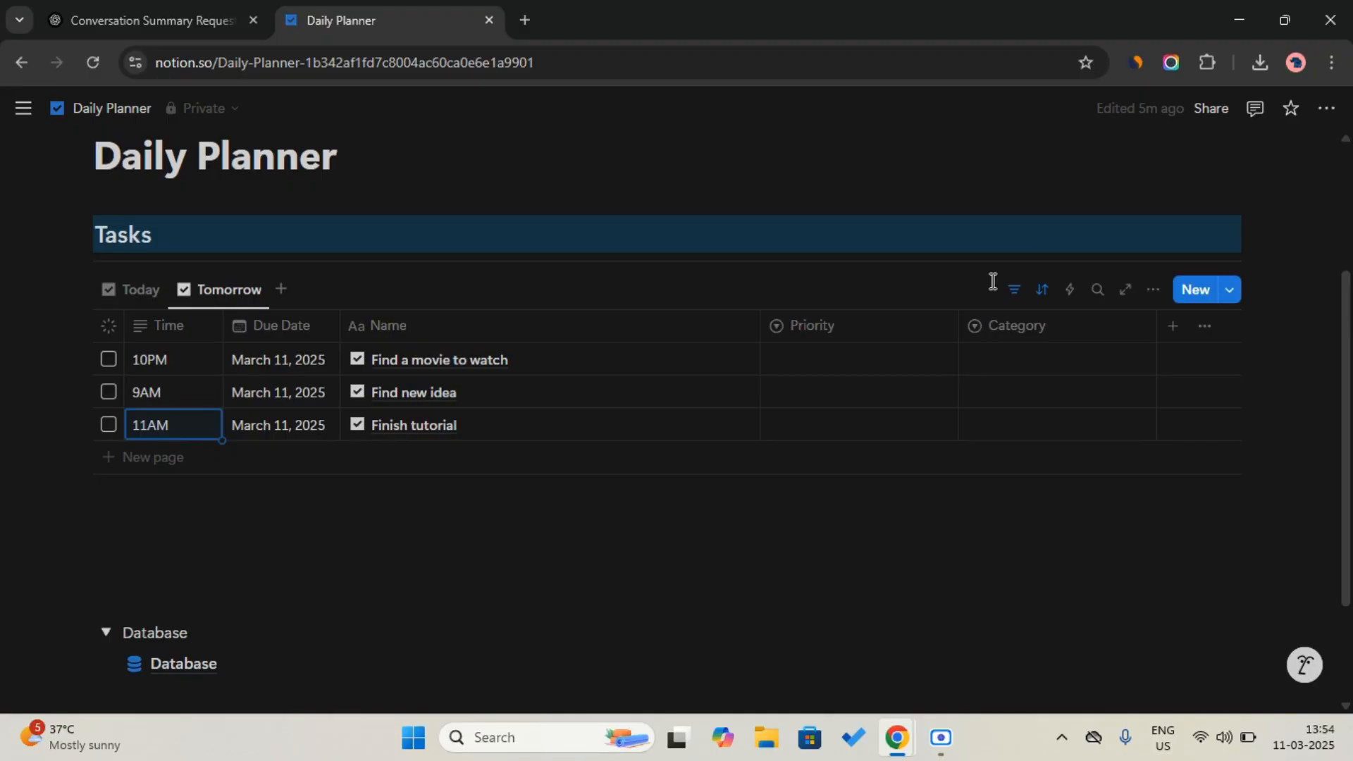
# Step: Set the Tomorrow view's Due Date filter to Tomorrow and collapse the filter bar
pyautogui.click(1014, 290)
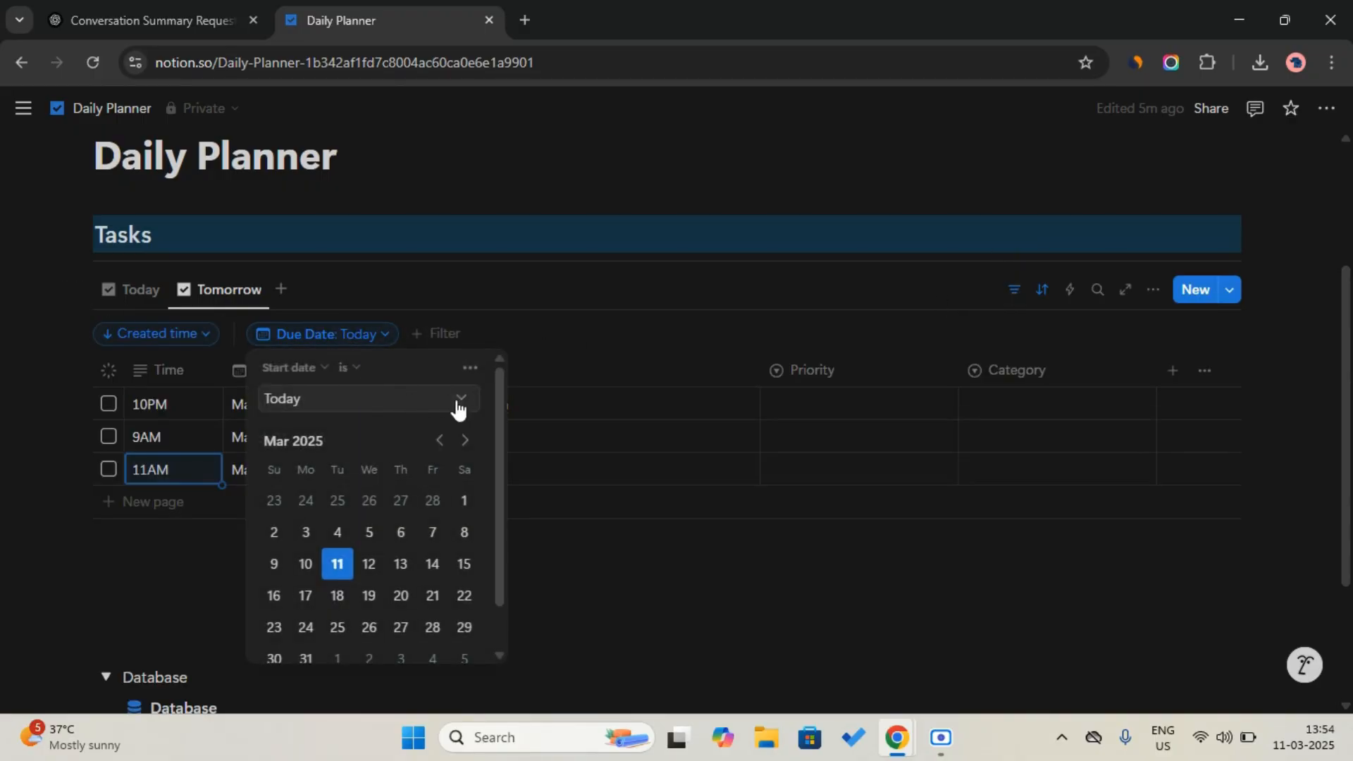
pyautogui.click(459, 399)
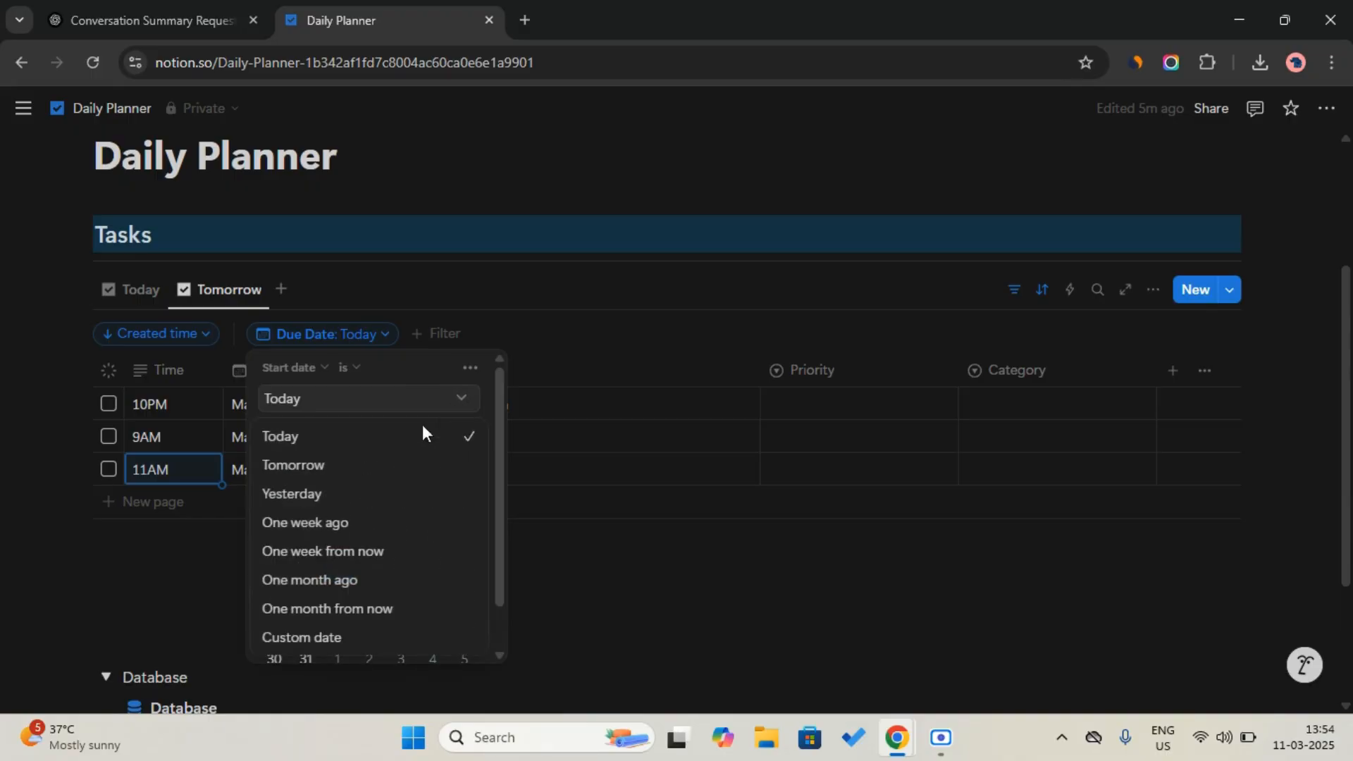
pyautogui.click(397, 464)
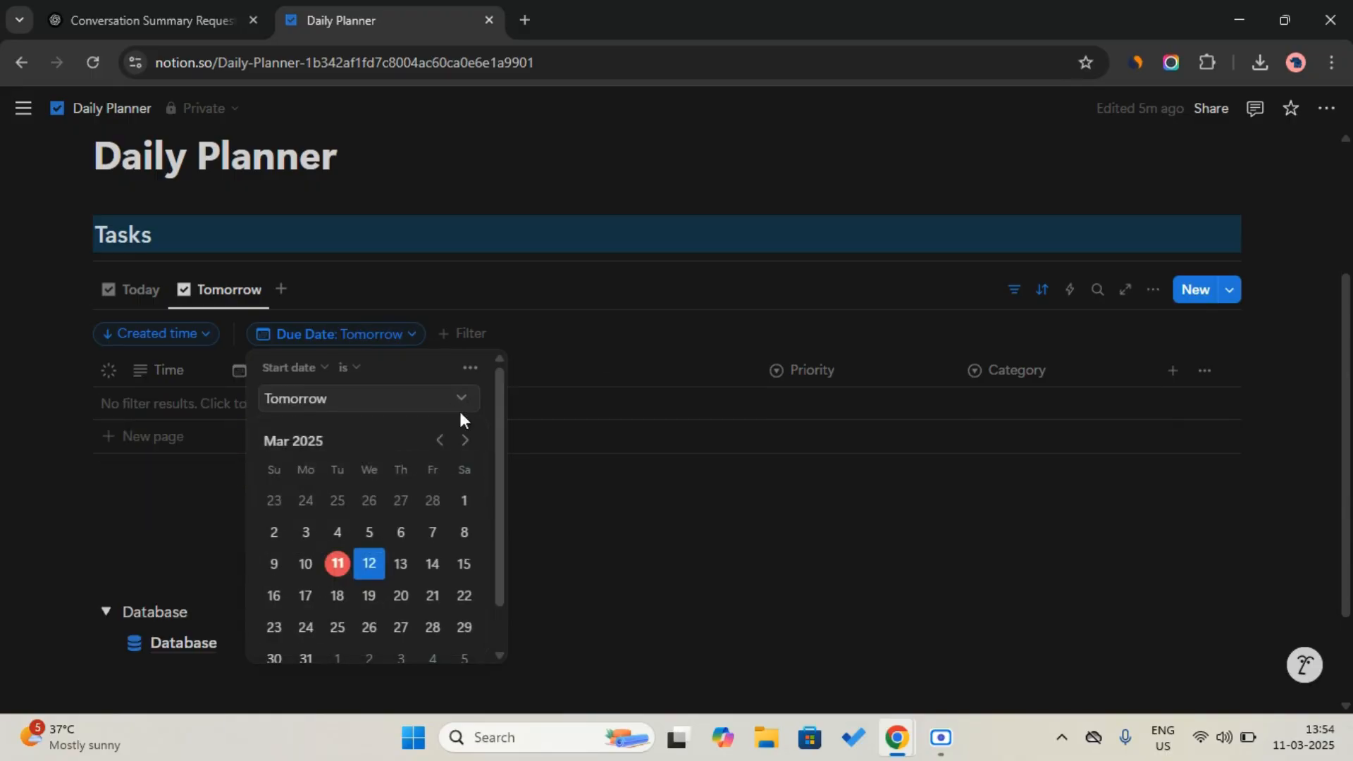
pyautogui.click(1015, 291)
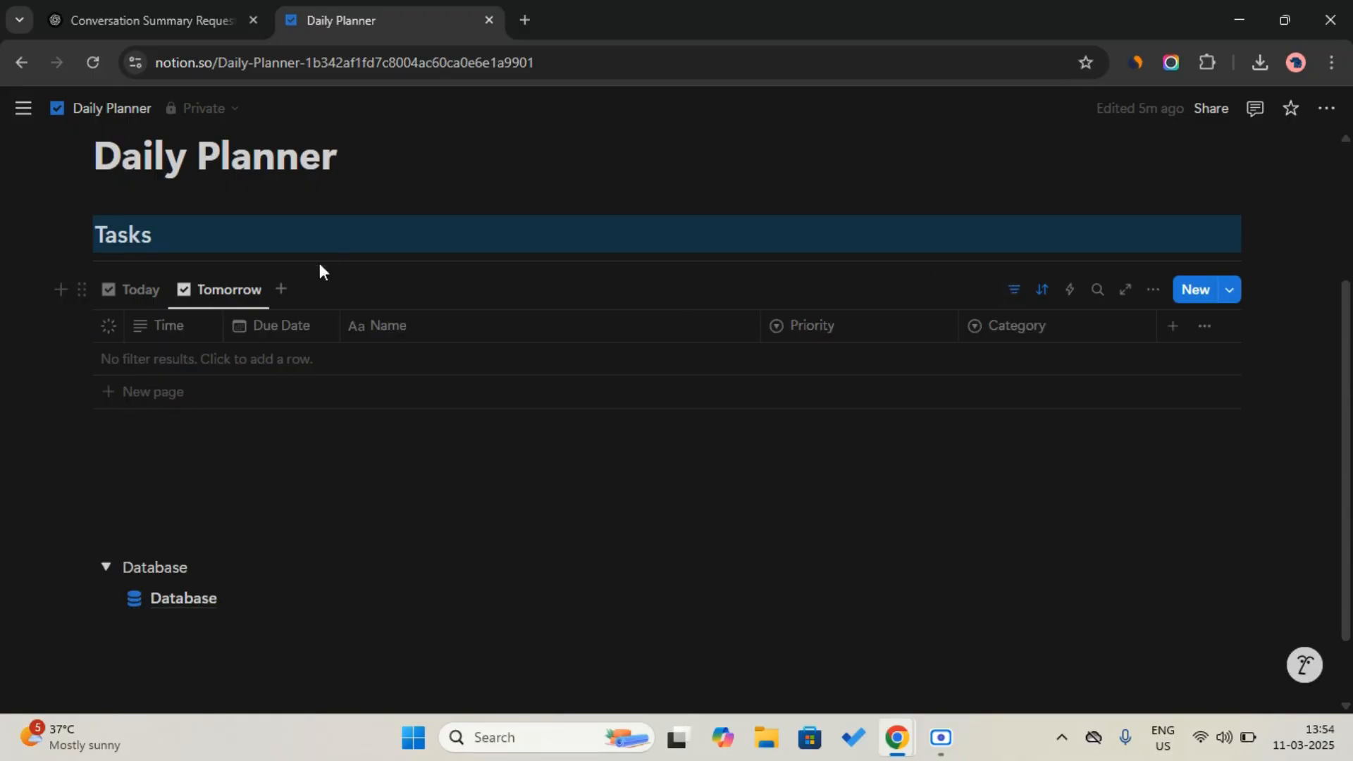
# Step: Set the due date of "Find a movie to watch" to March 12, 2025 and check the task in the Tomorrow view
pyautogui.click(125, 299)
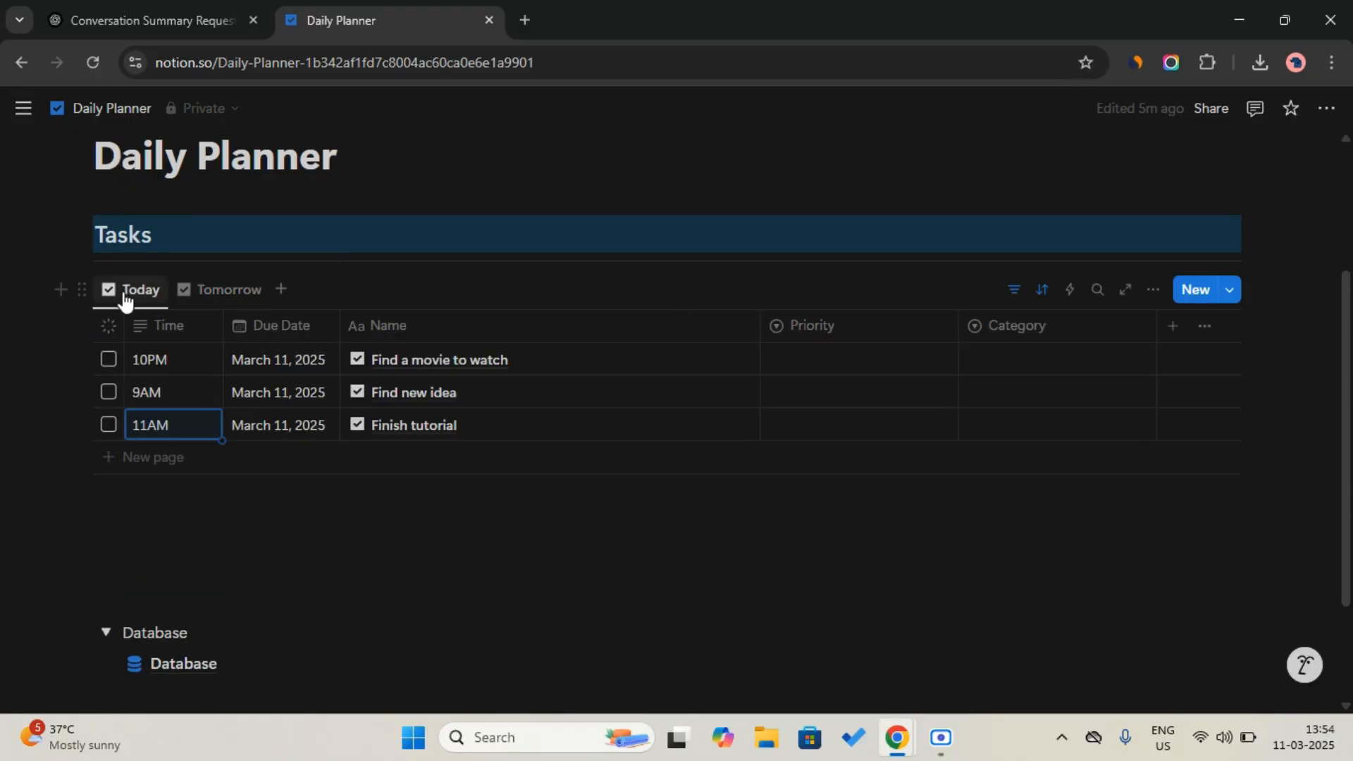
pyautogui.click(266, 367)
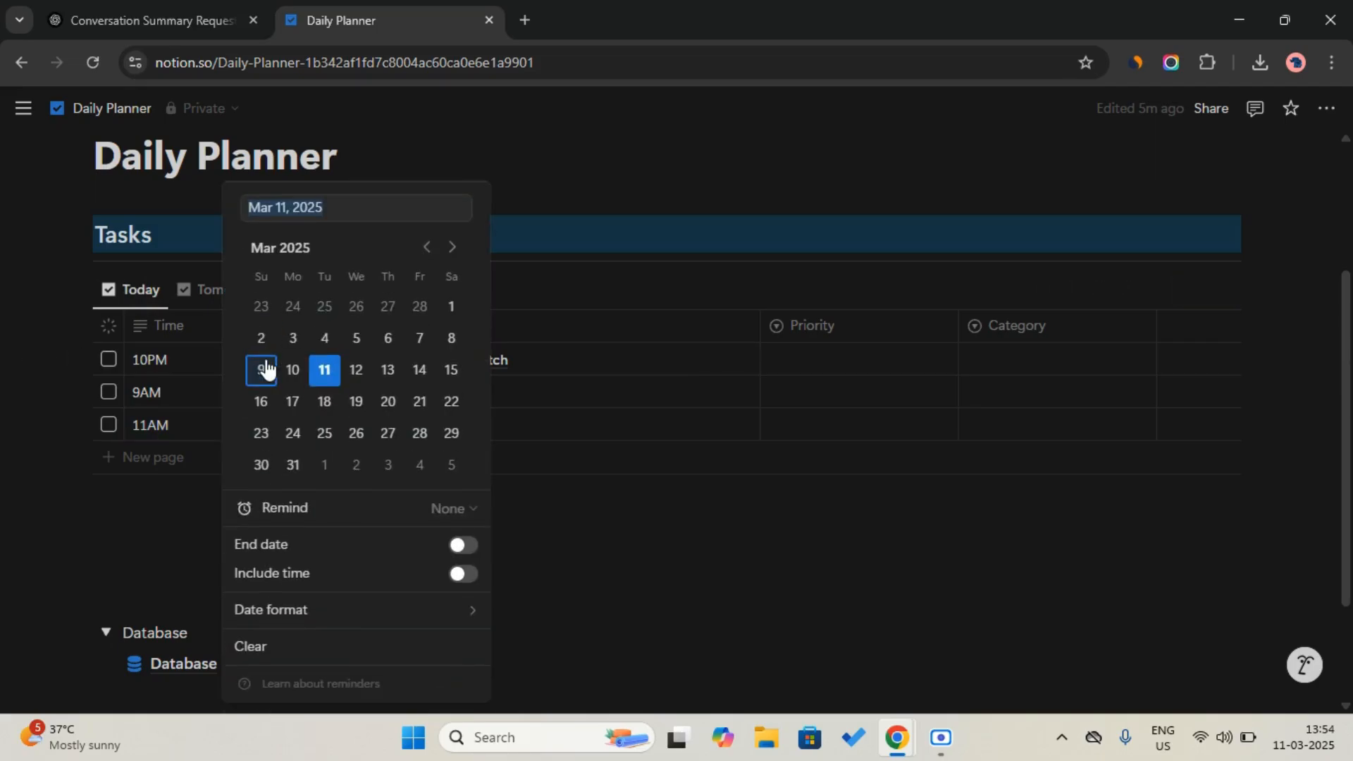
pyautogui.click(356, 373)
pyautogui.click(588, 297)
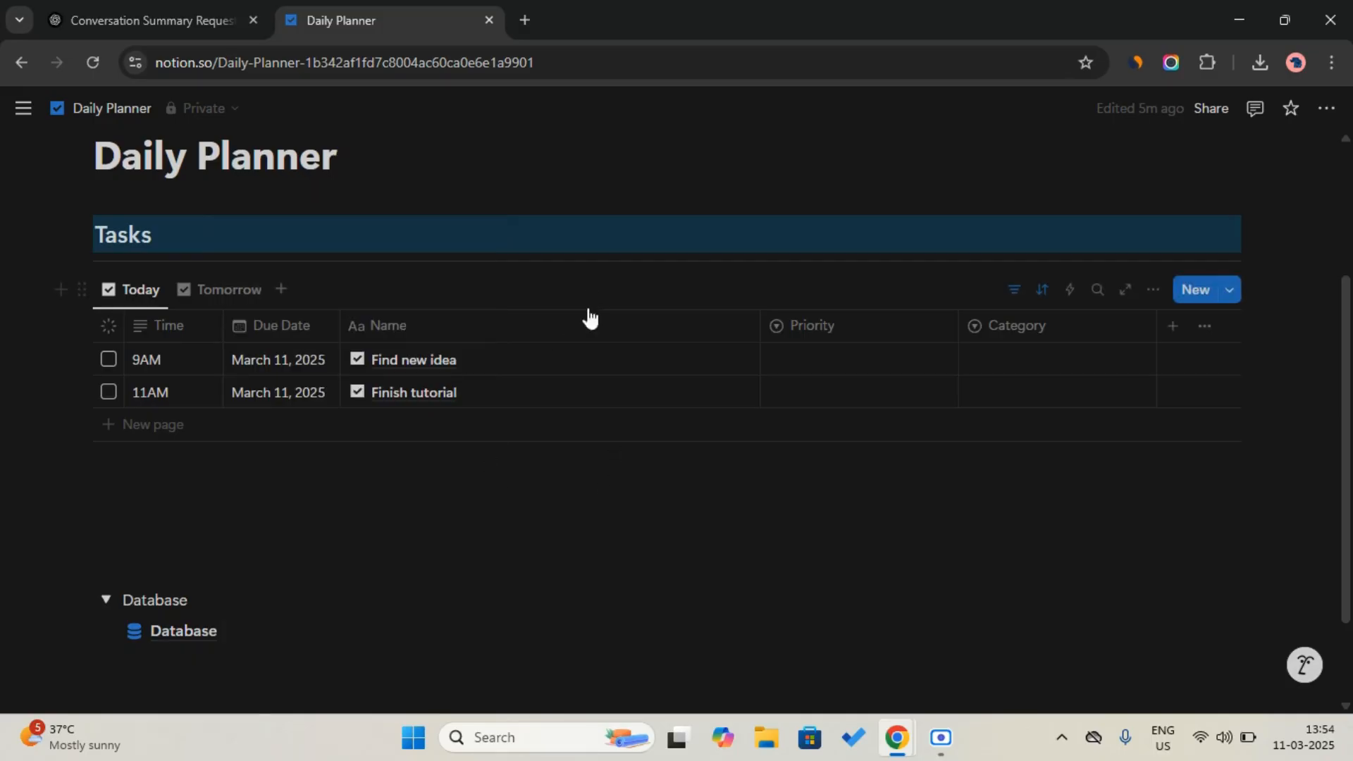
pyautogui.click(233, 292)
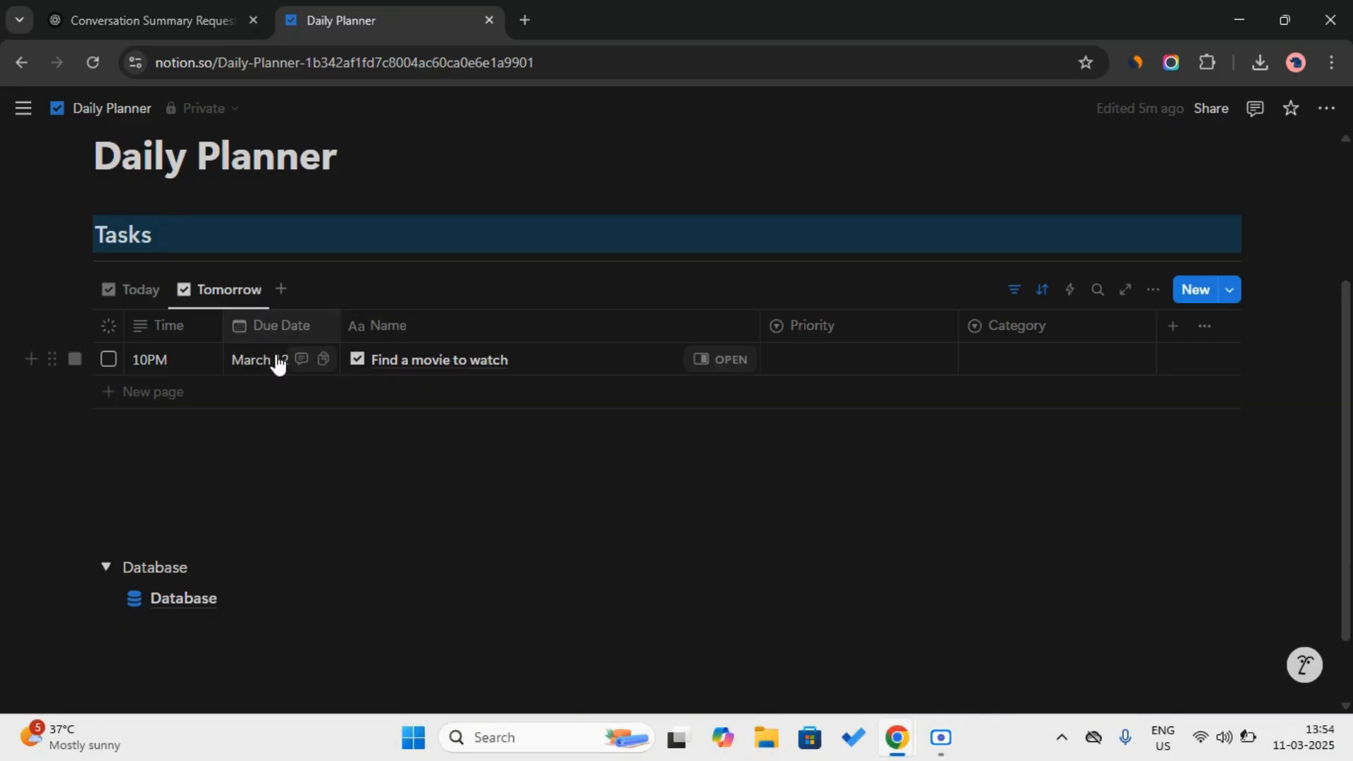
pyautogui.click(139, 296)
# Step: Add a Heading 2 reading "My Month" on the empty line between the Tasks table and the Database toggle
pyautogui.click(252, 511)
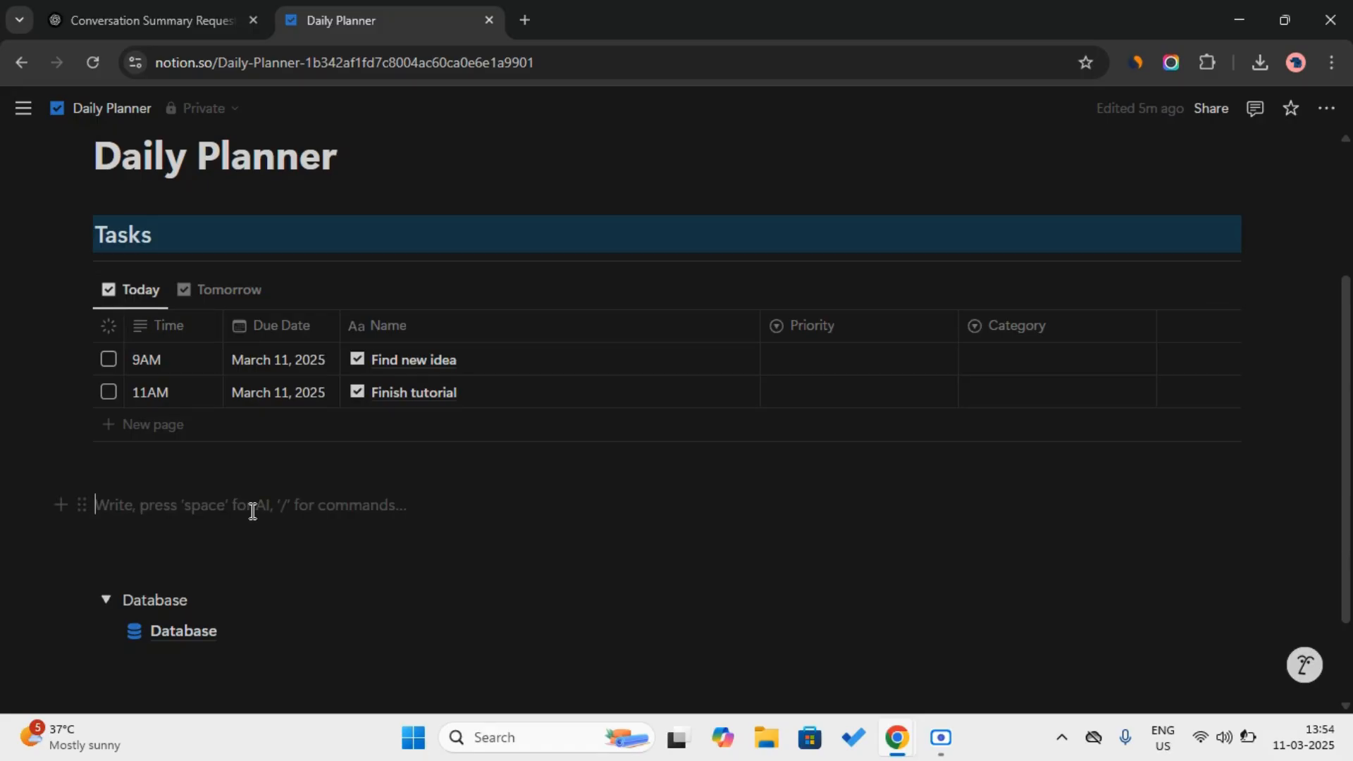
pyautogui.write('/')
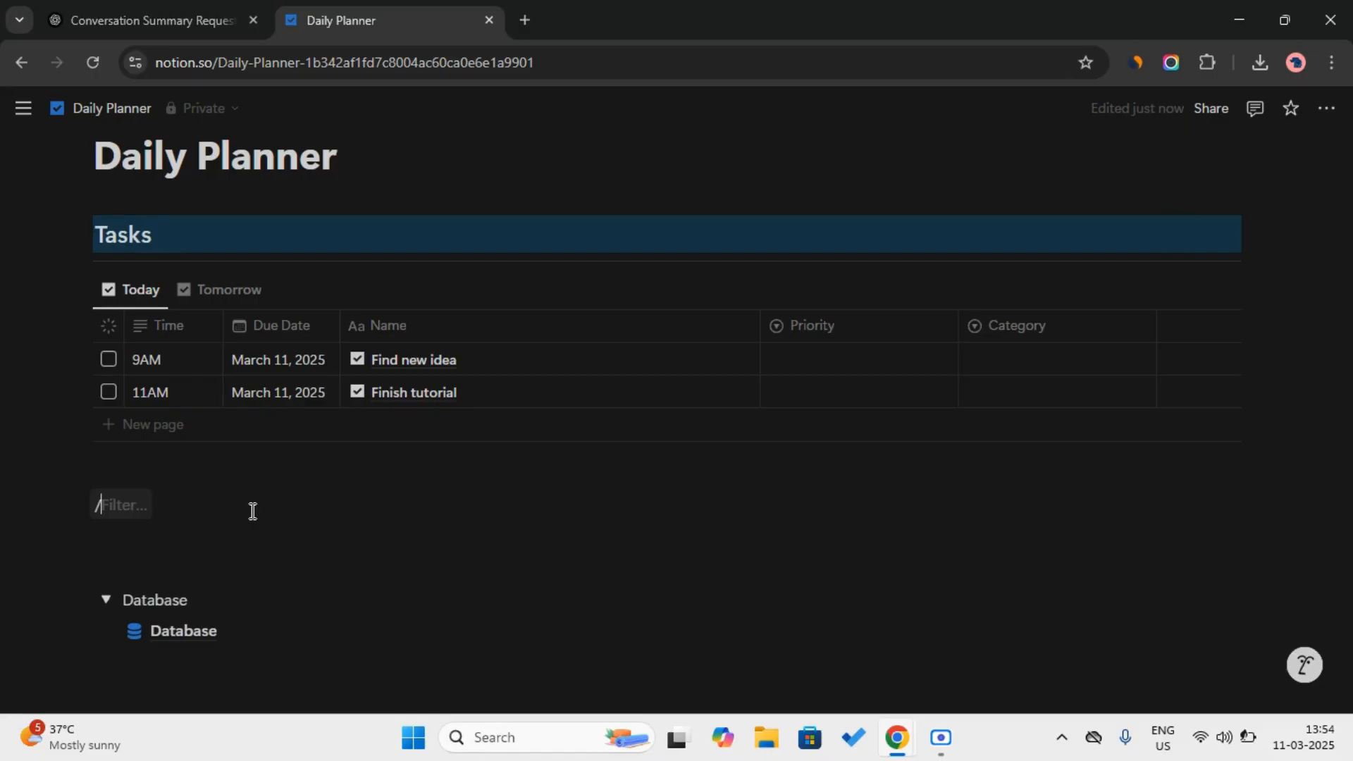
pyautogui.write('h')
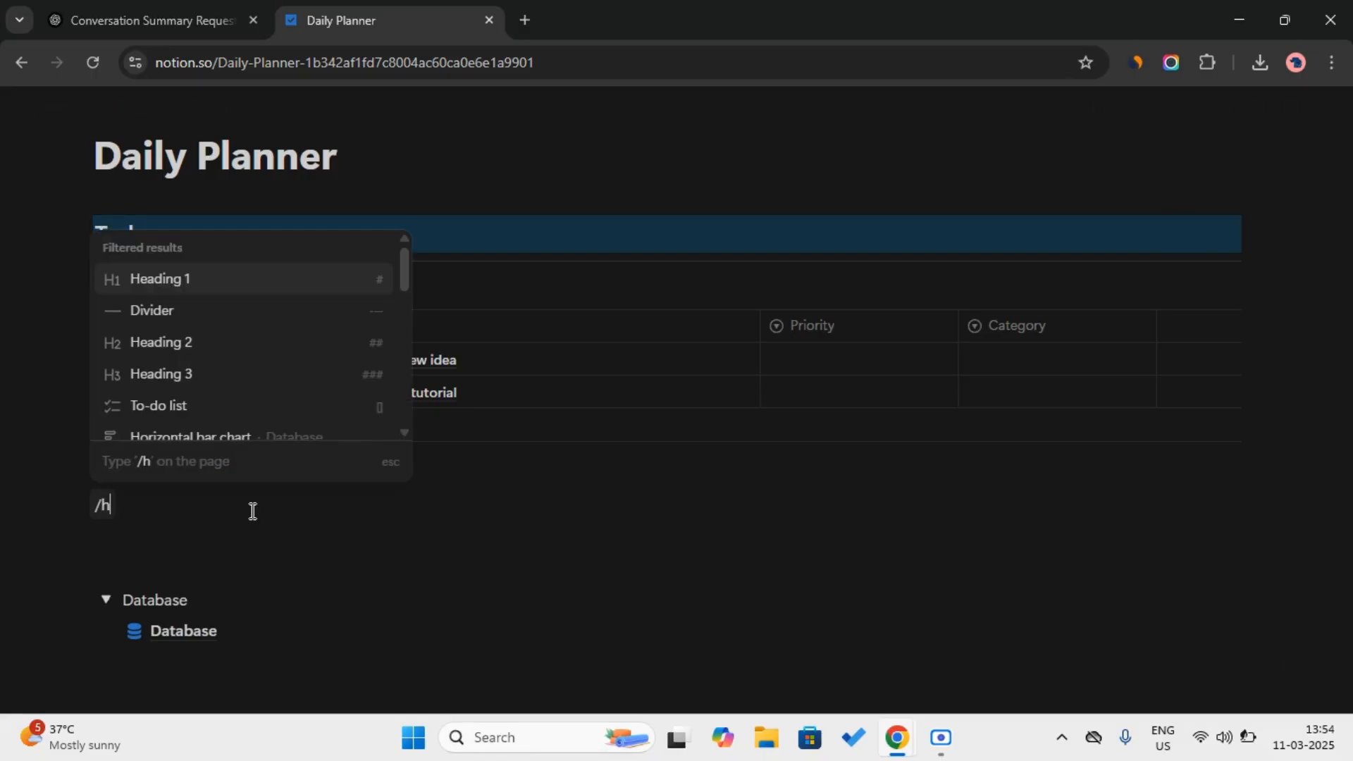
pyautogui.write('2')
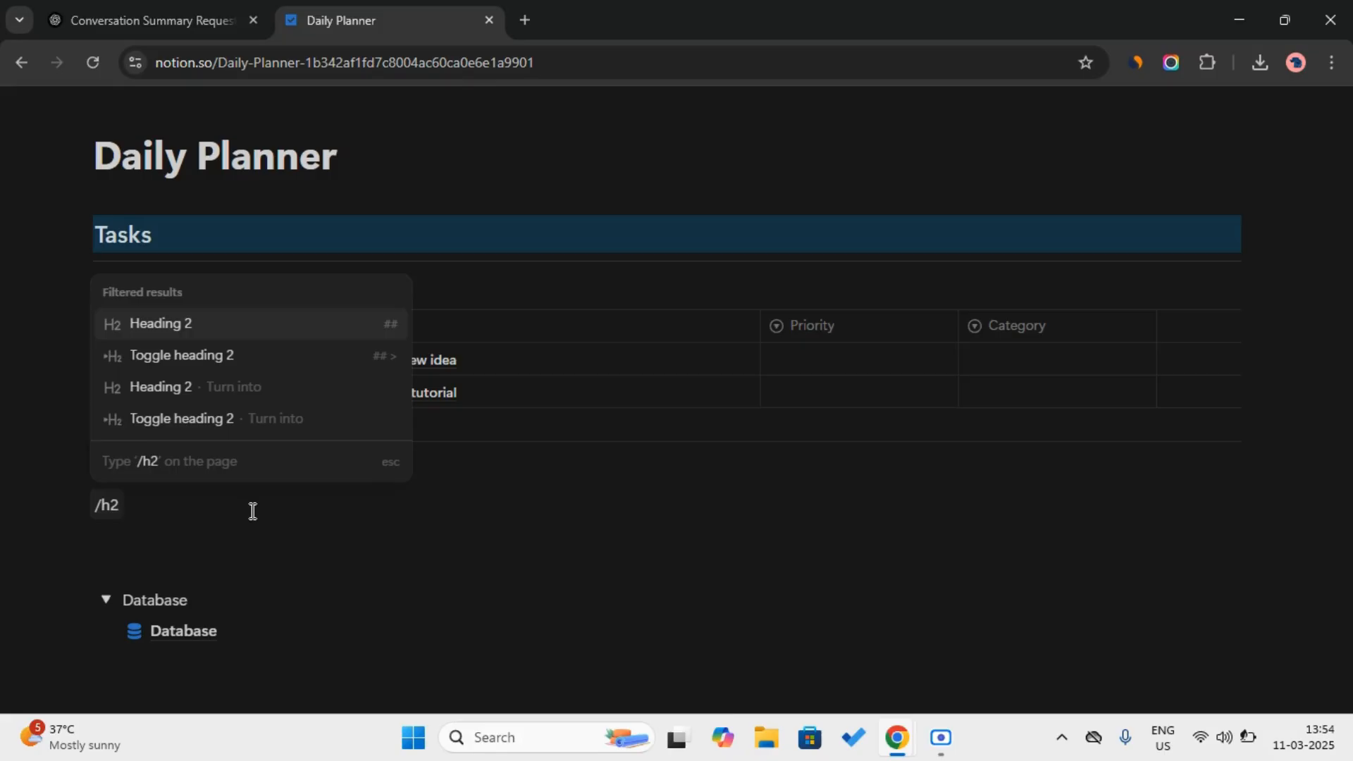
pyautogui.press('Return')
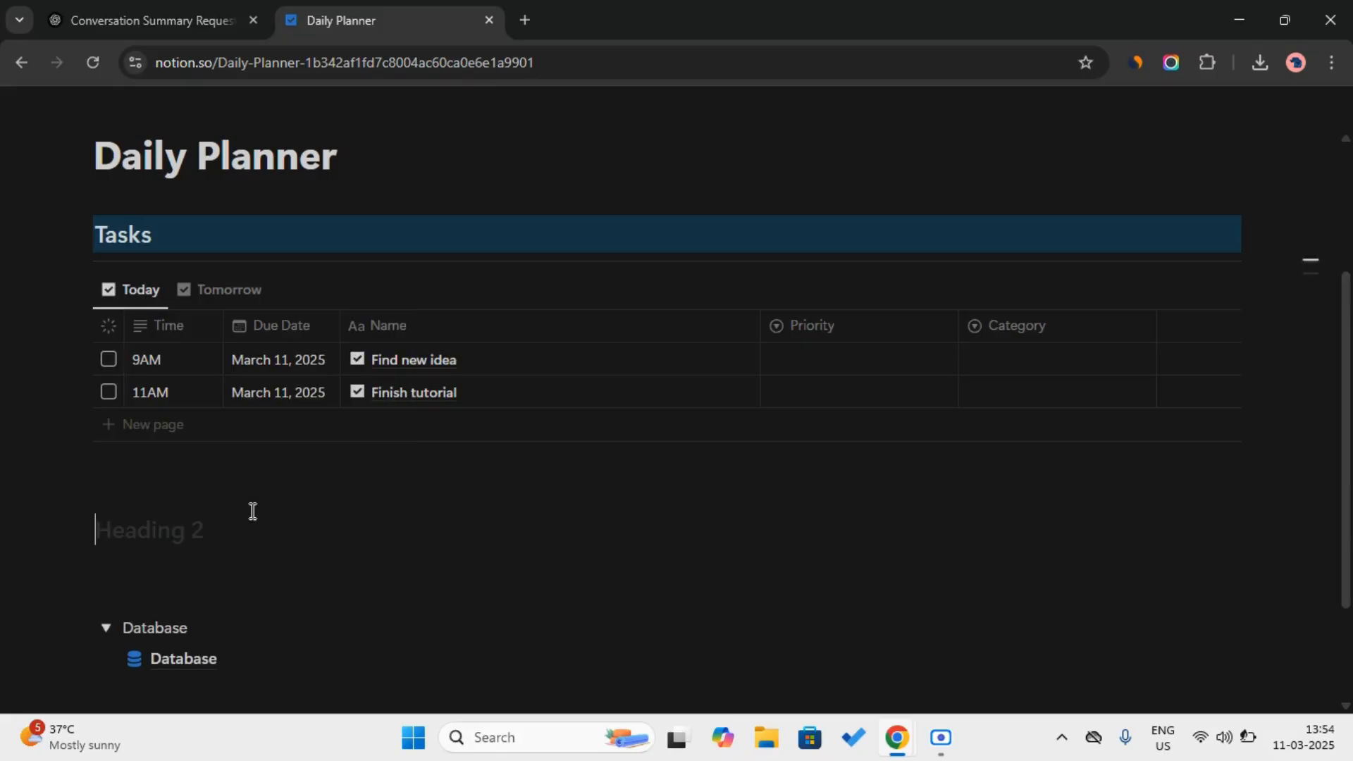
pyautogui.write('C')
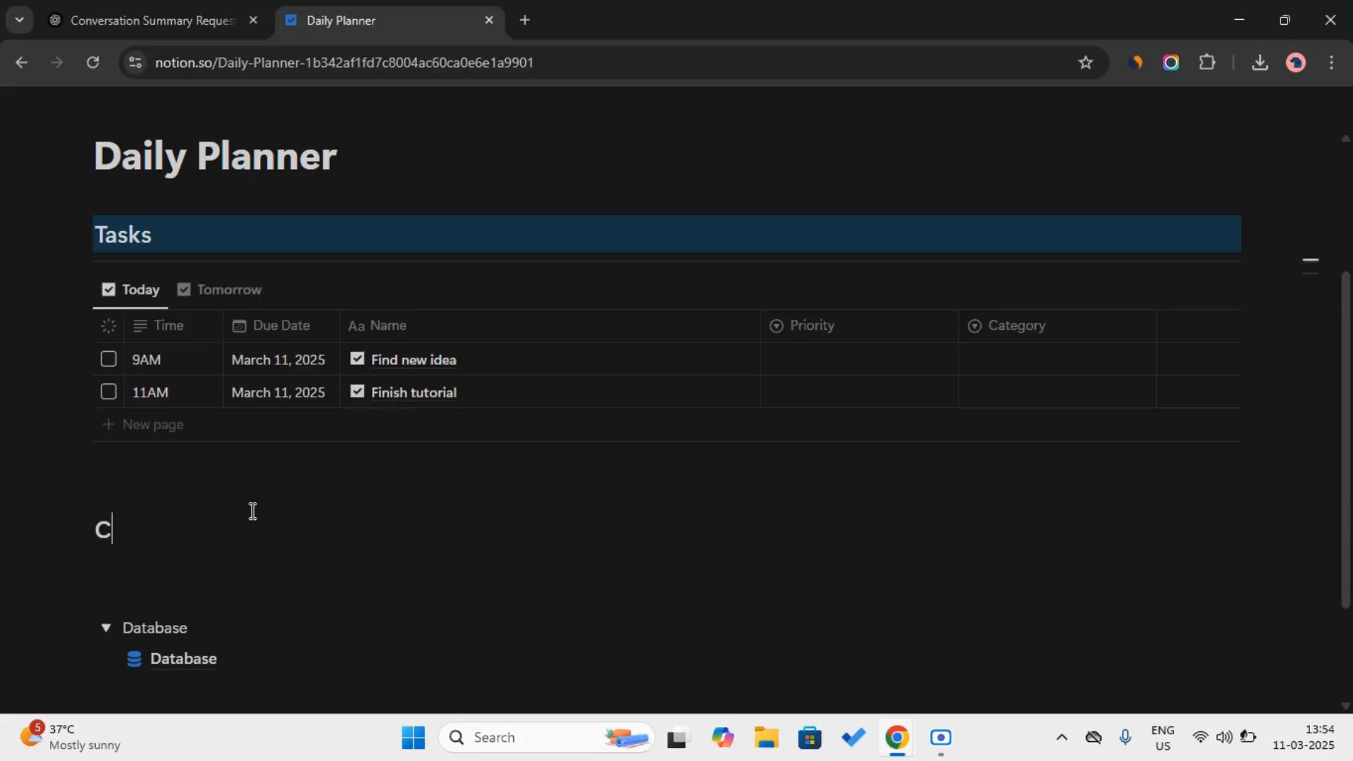
pyautogui.press('BackSpace')
pyautogui.write('Mt')
pyautogui.press('BackSpace')
pyautogui.press('capslock')
pyautogui.write('y Month')
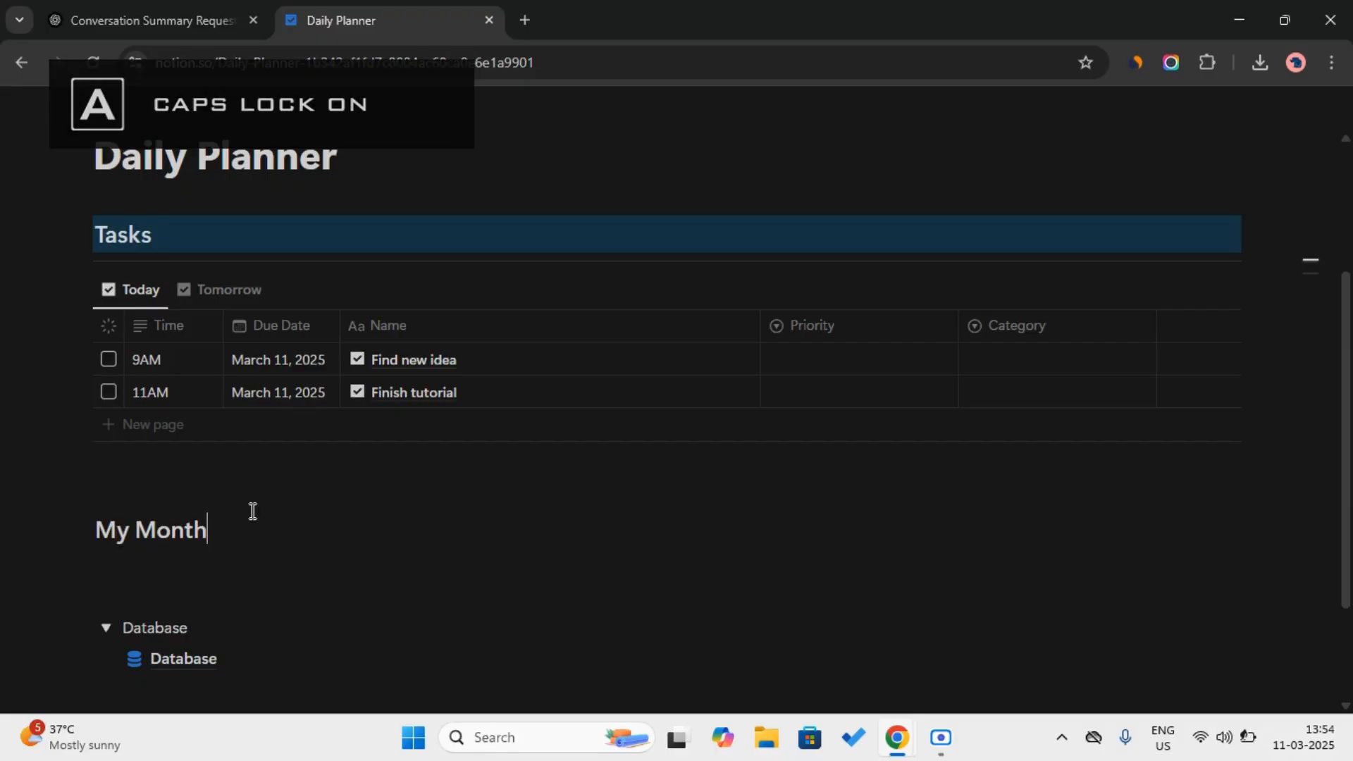
pyautogui.press('capslock')
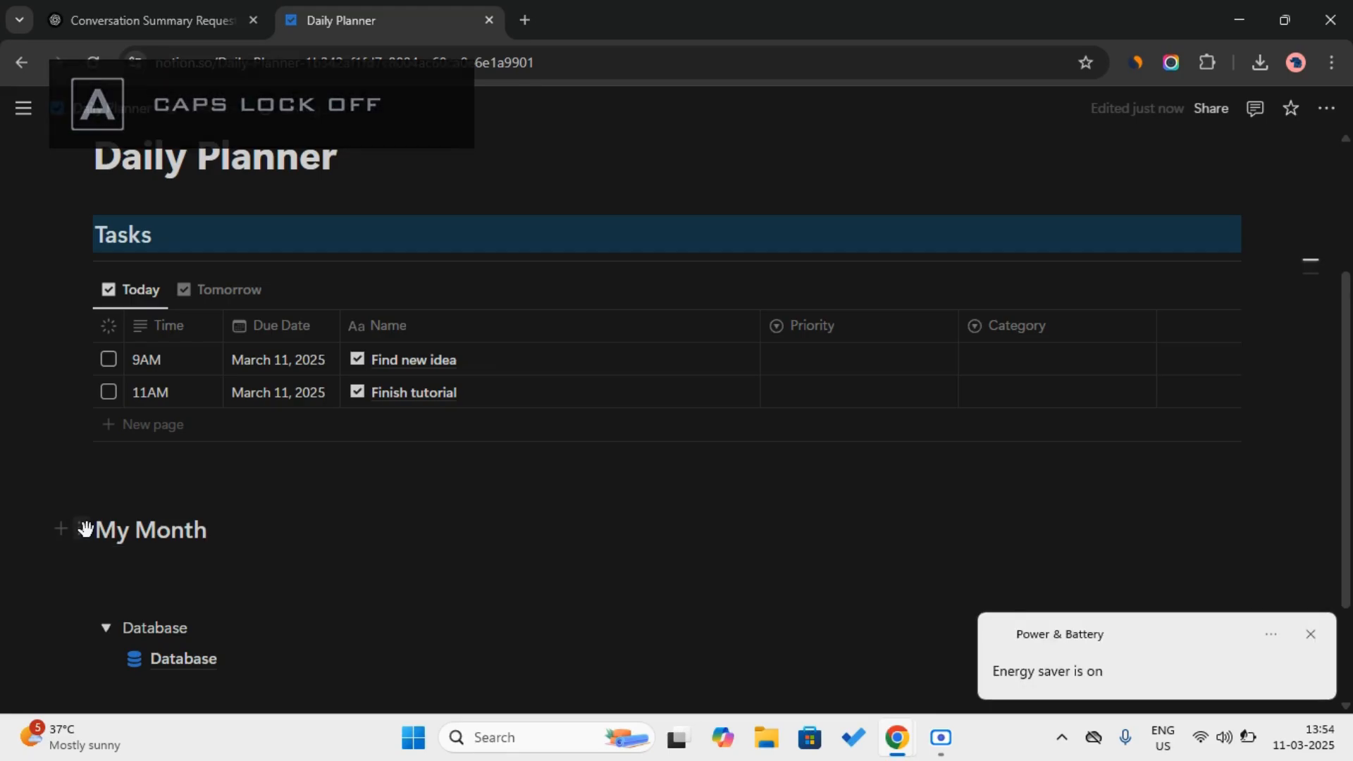
# Step: Apply the blue background to the "My Month" heading and dismiss the system notification
pyautogui.click(83, 528)
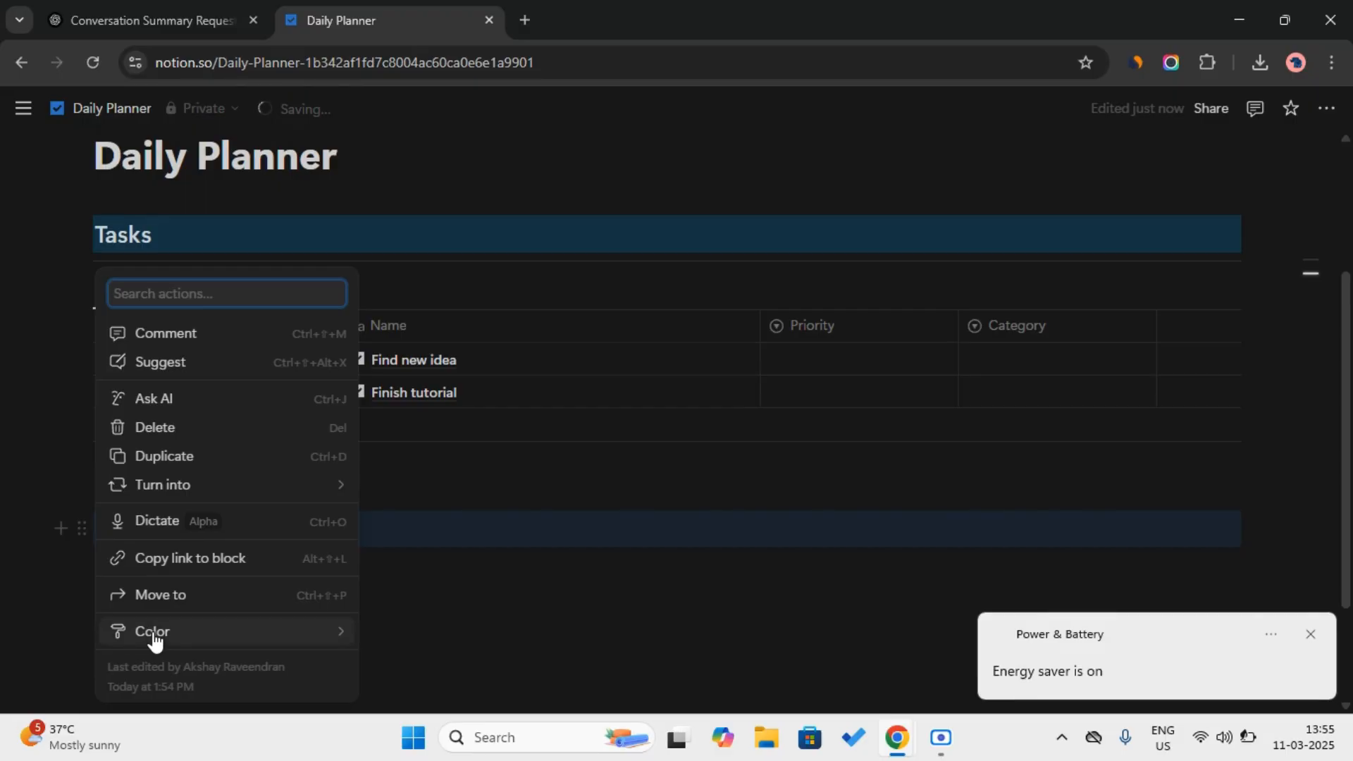
pyautogui.moveTo(154, 637)
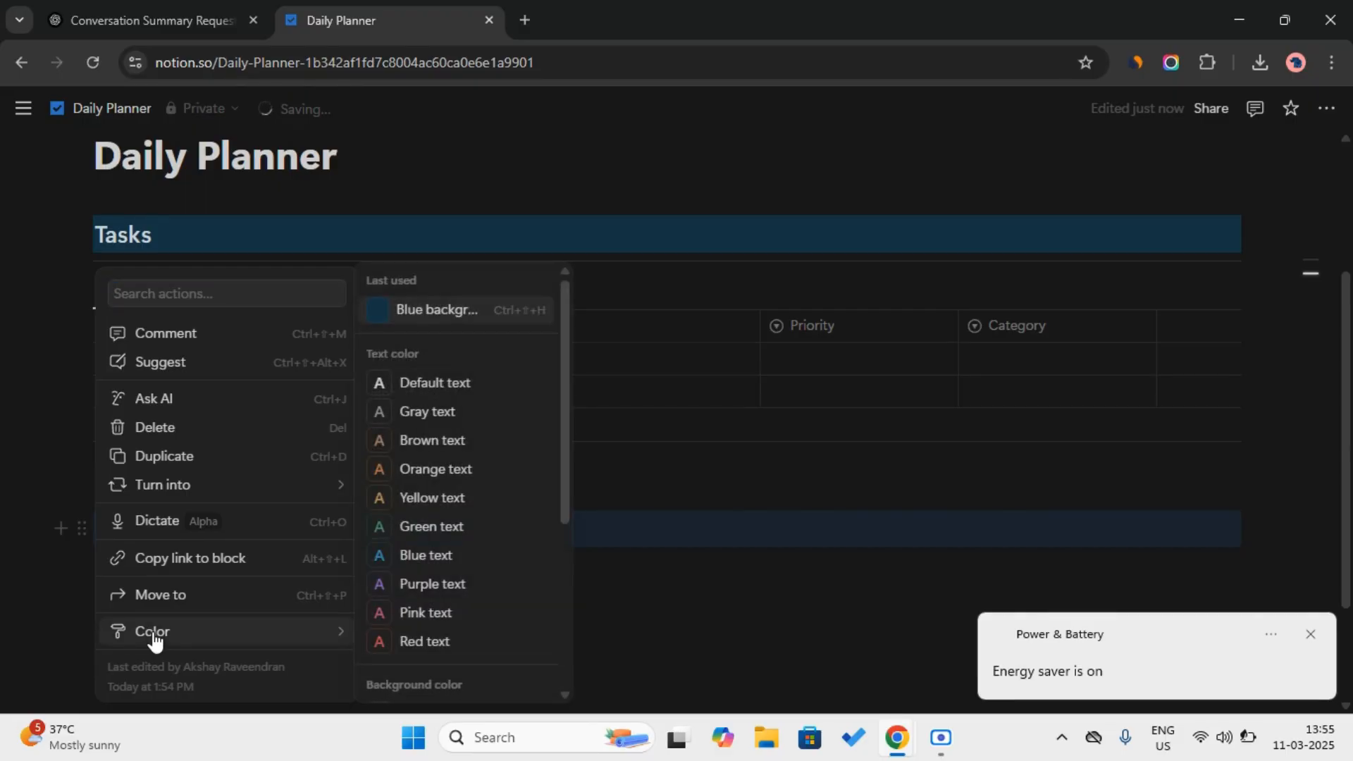
pyautogui.click(488, 310)
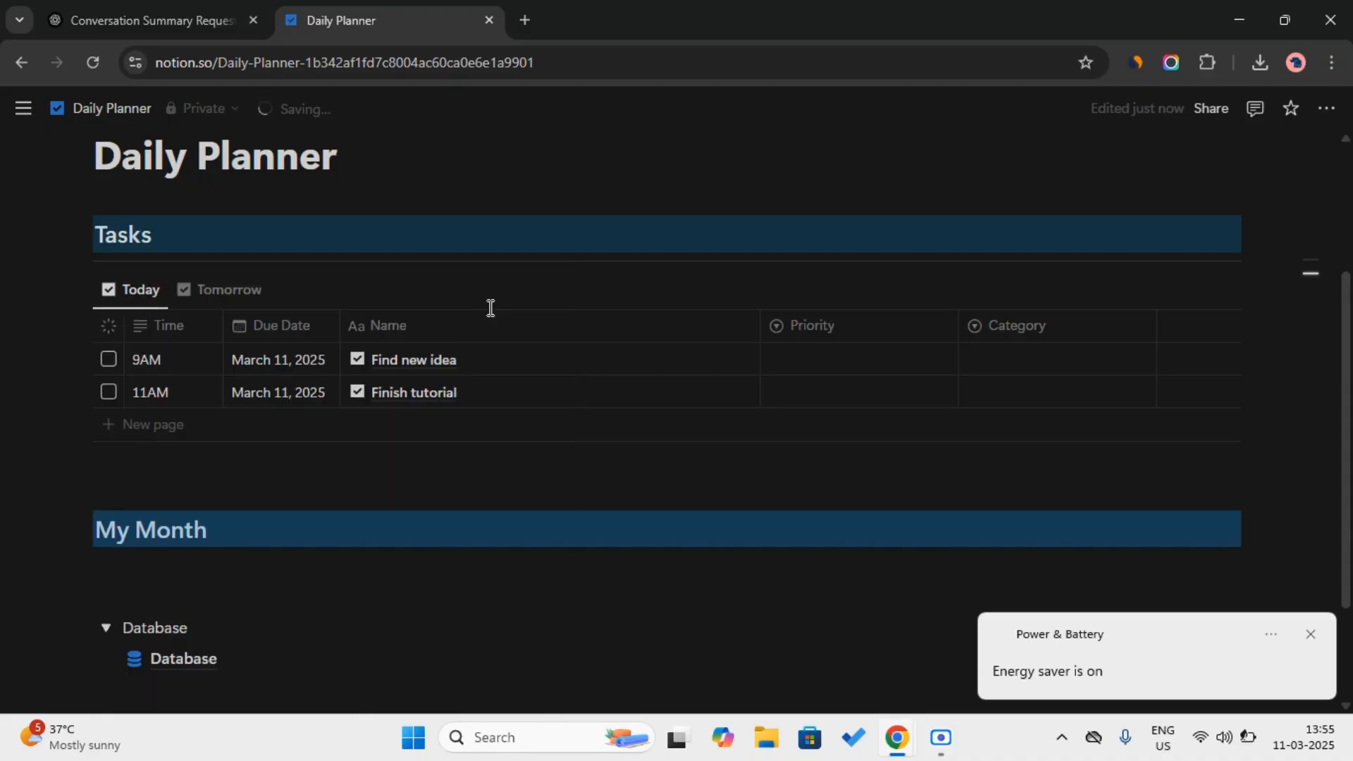
pyautogui.click(1312, 635)
# Step: Insert a divider directly below the "My Month" heading
pyautogui.click(902, 536)
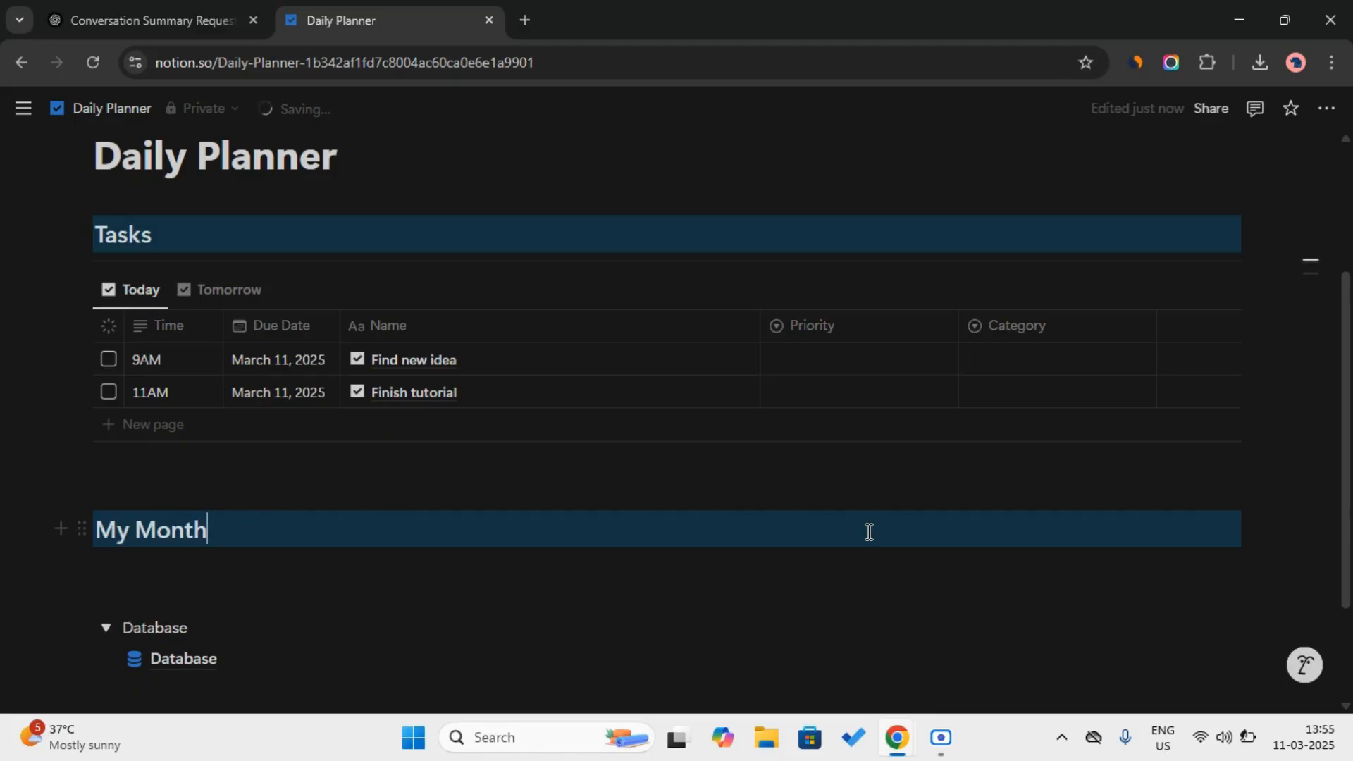
pyautogui.write('/')
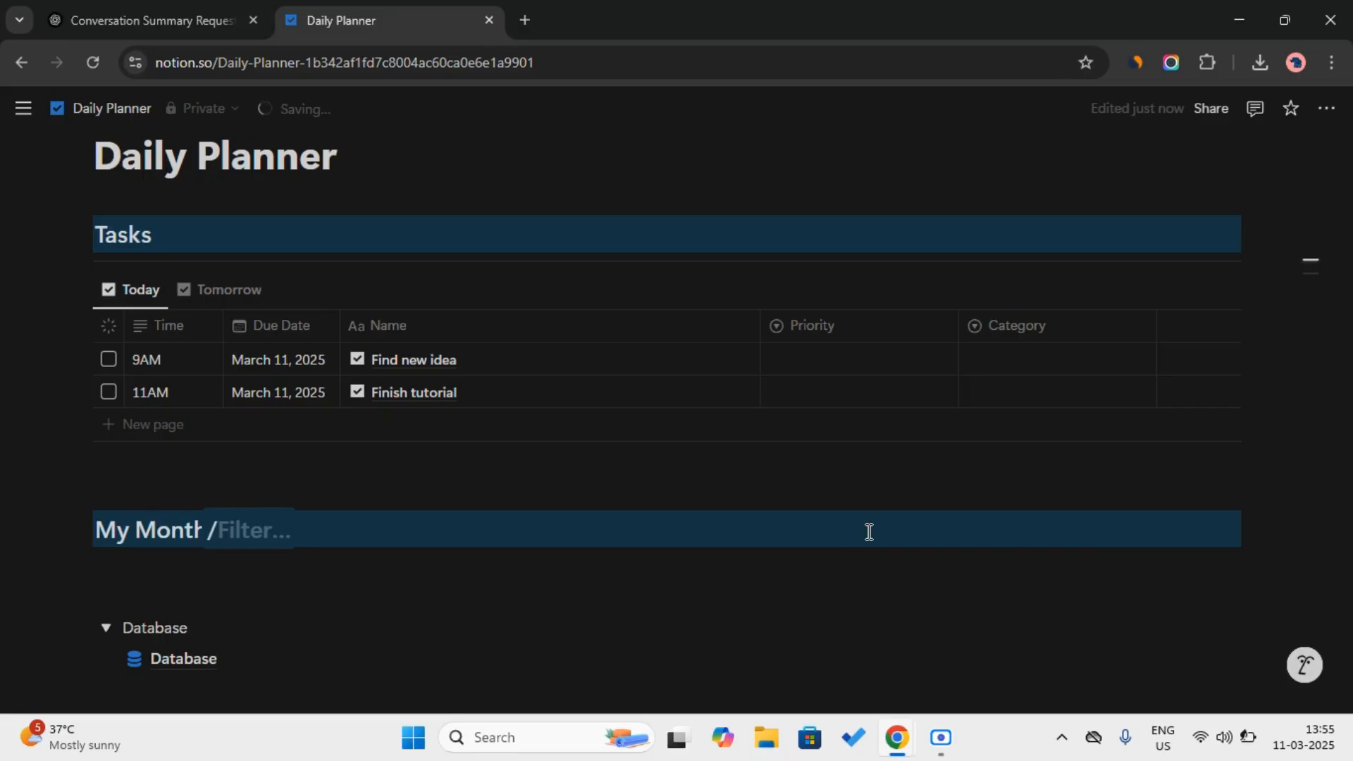
pyautogui.write('div')
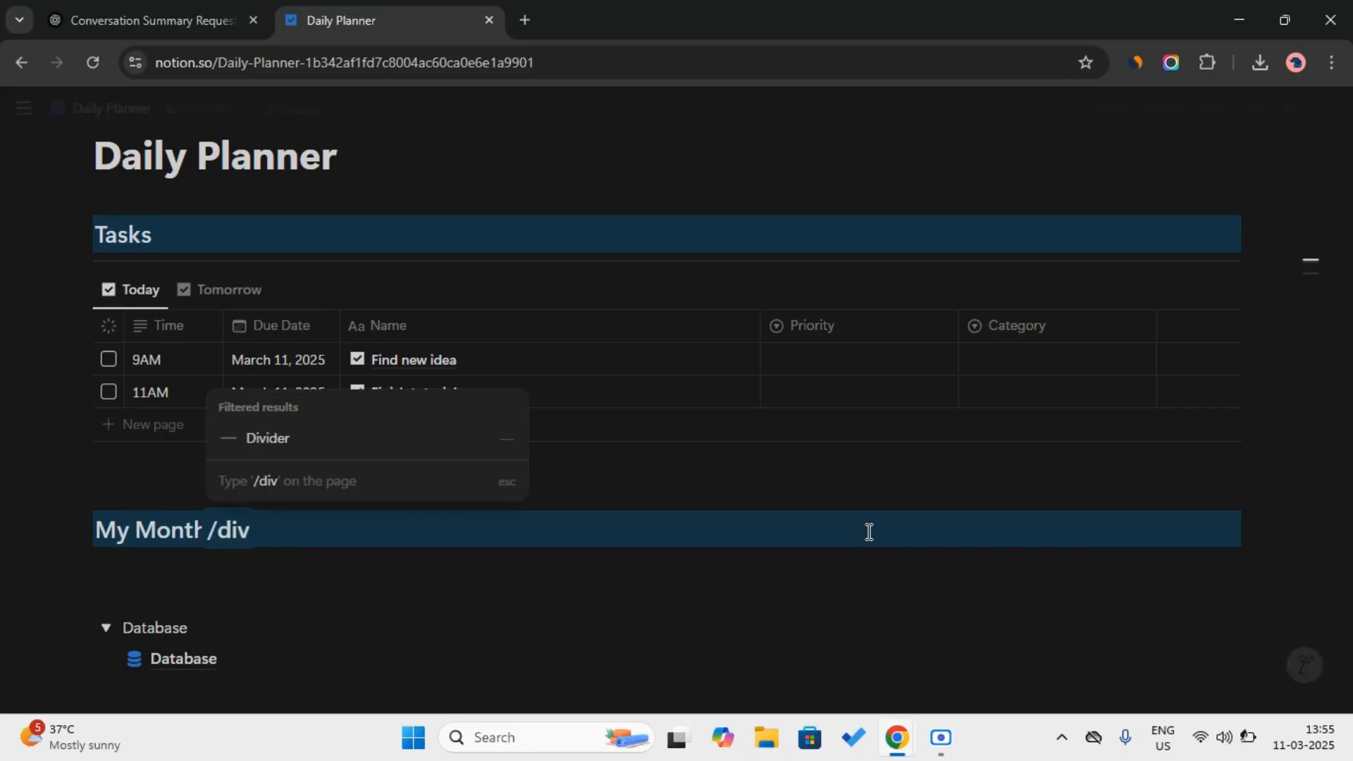
pyautogui.press('Return')
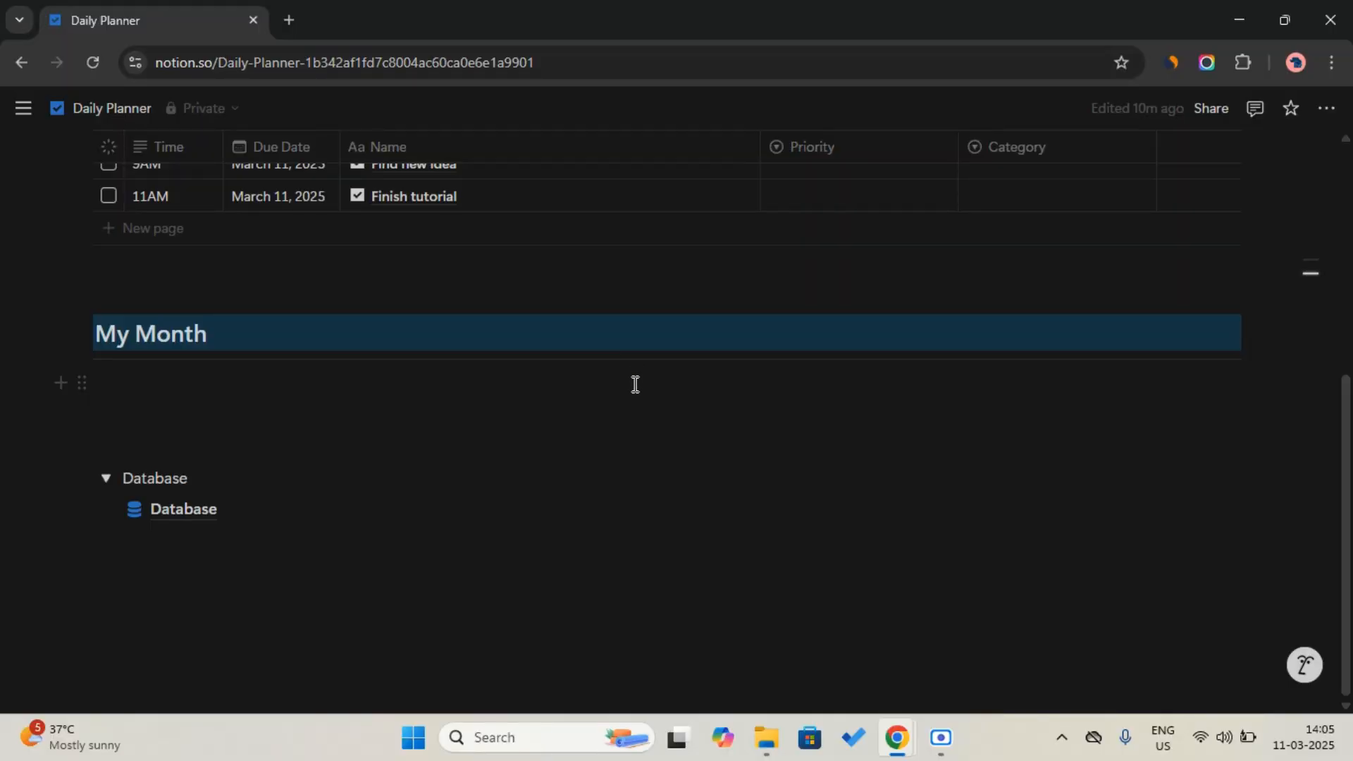
# Step: Insert a linked view of the Daily Planner's Tasks database under the "My Month" divider and hide its database title
pyautogui.click(634, 384)
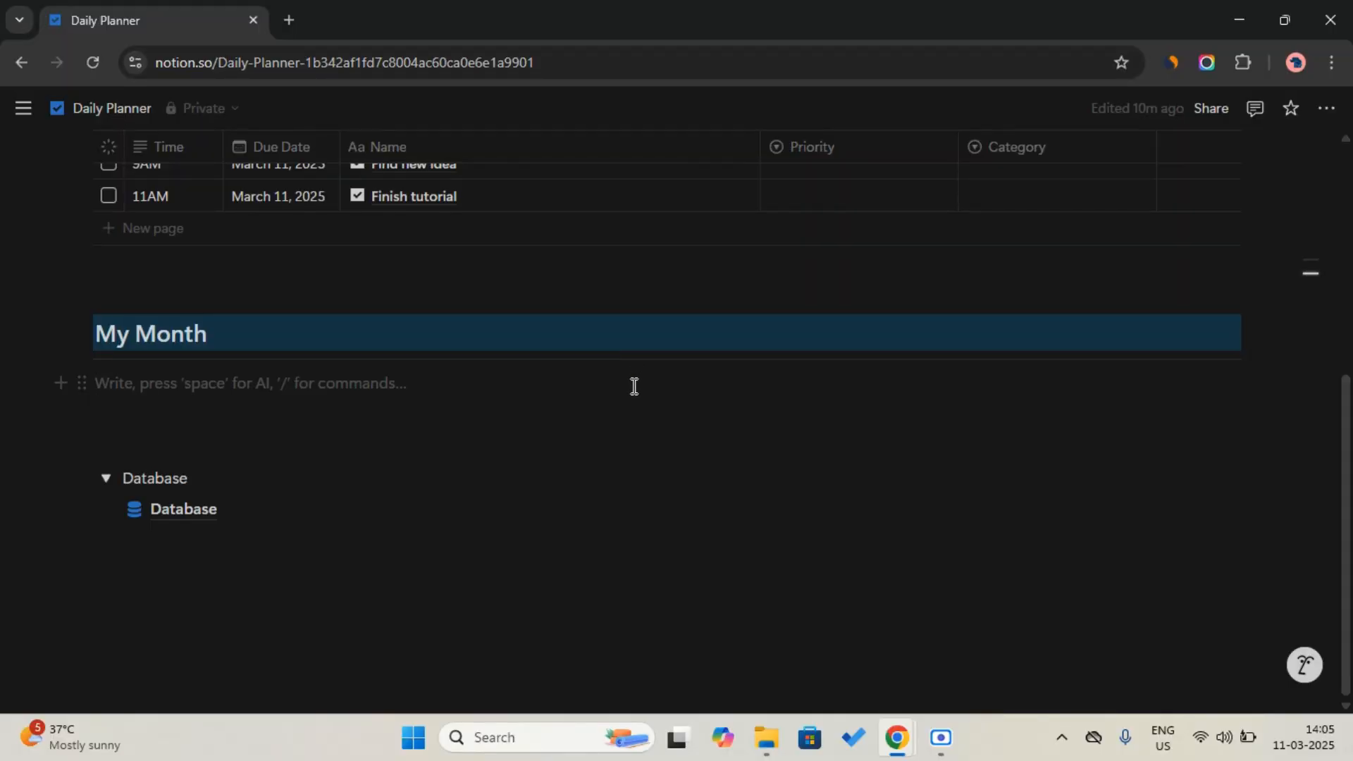
pyautogui.write('/linke')
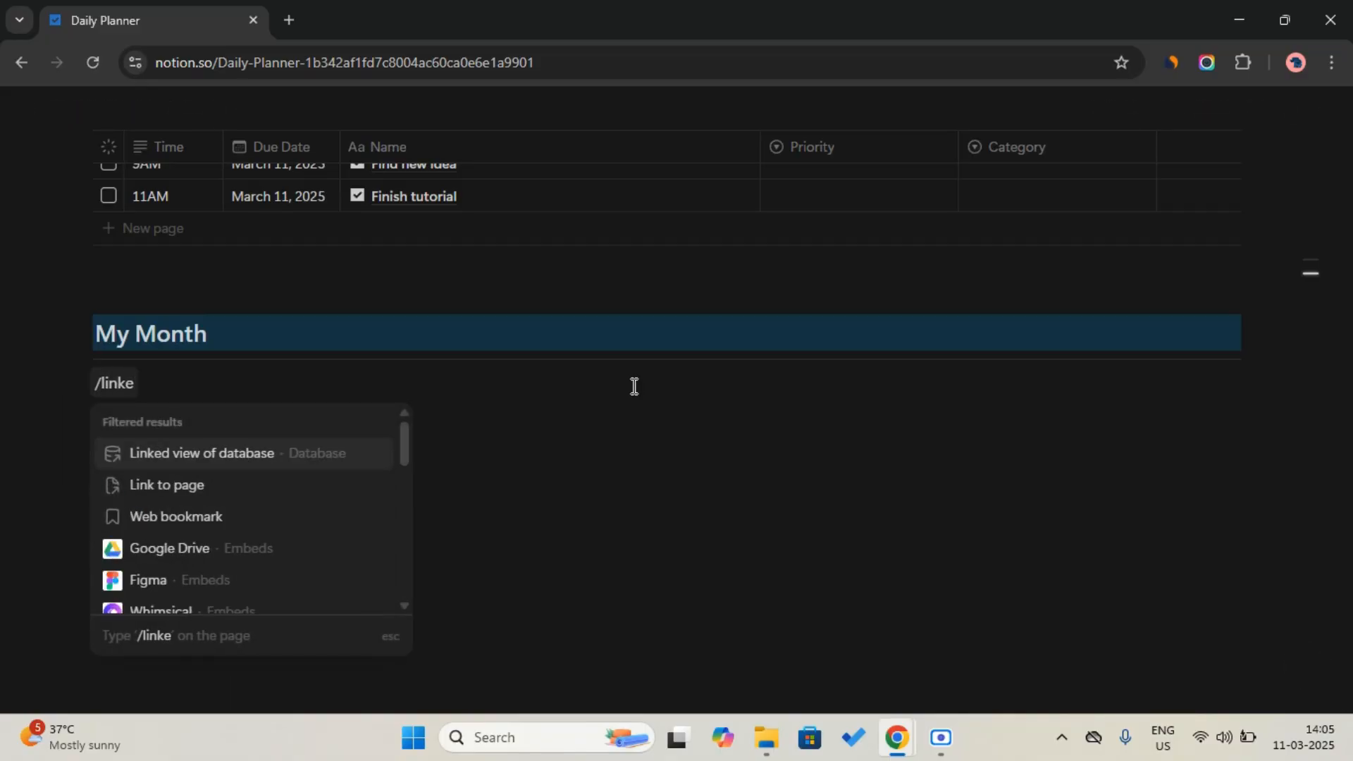
pyautogui.press('Return')
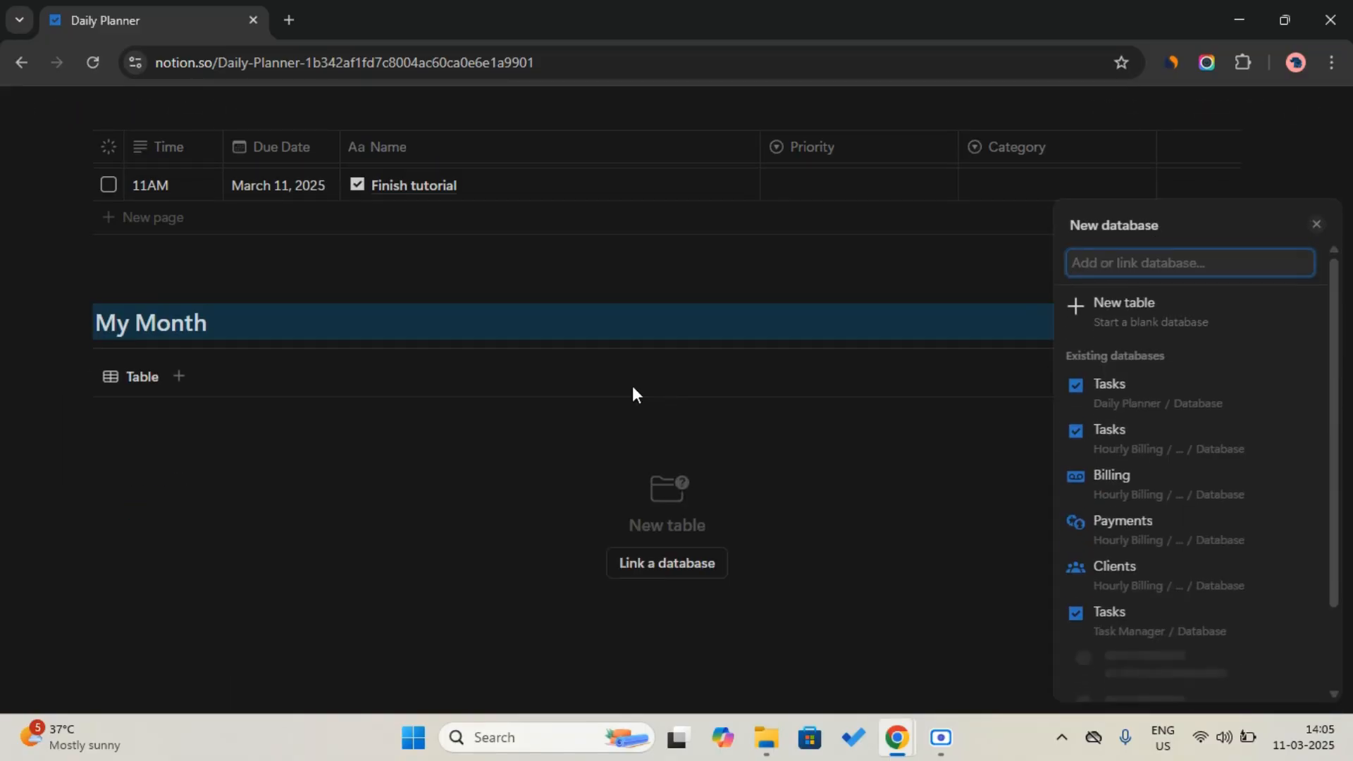
pyautogui.click(1259, 403)
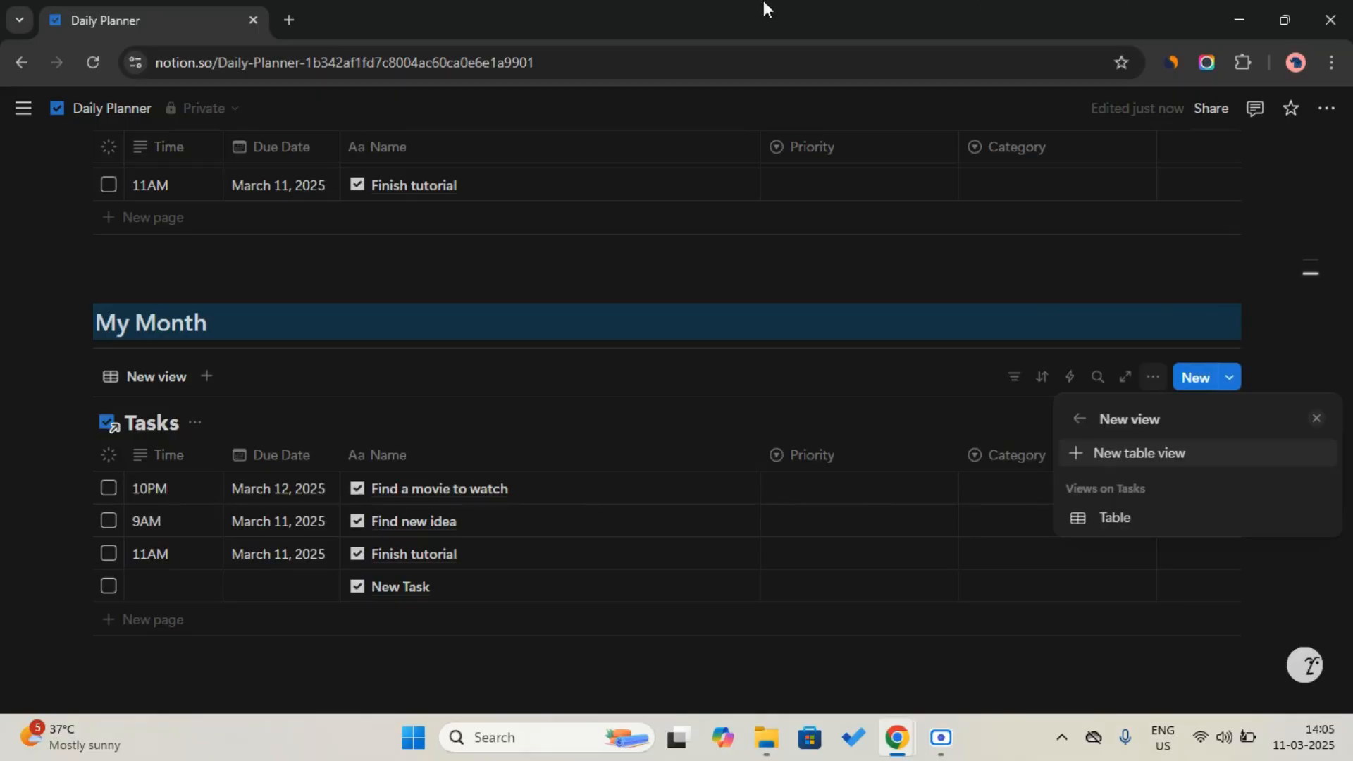
pyautogui.click(227, 407)
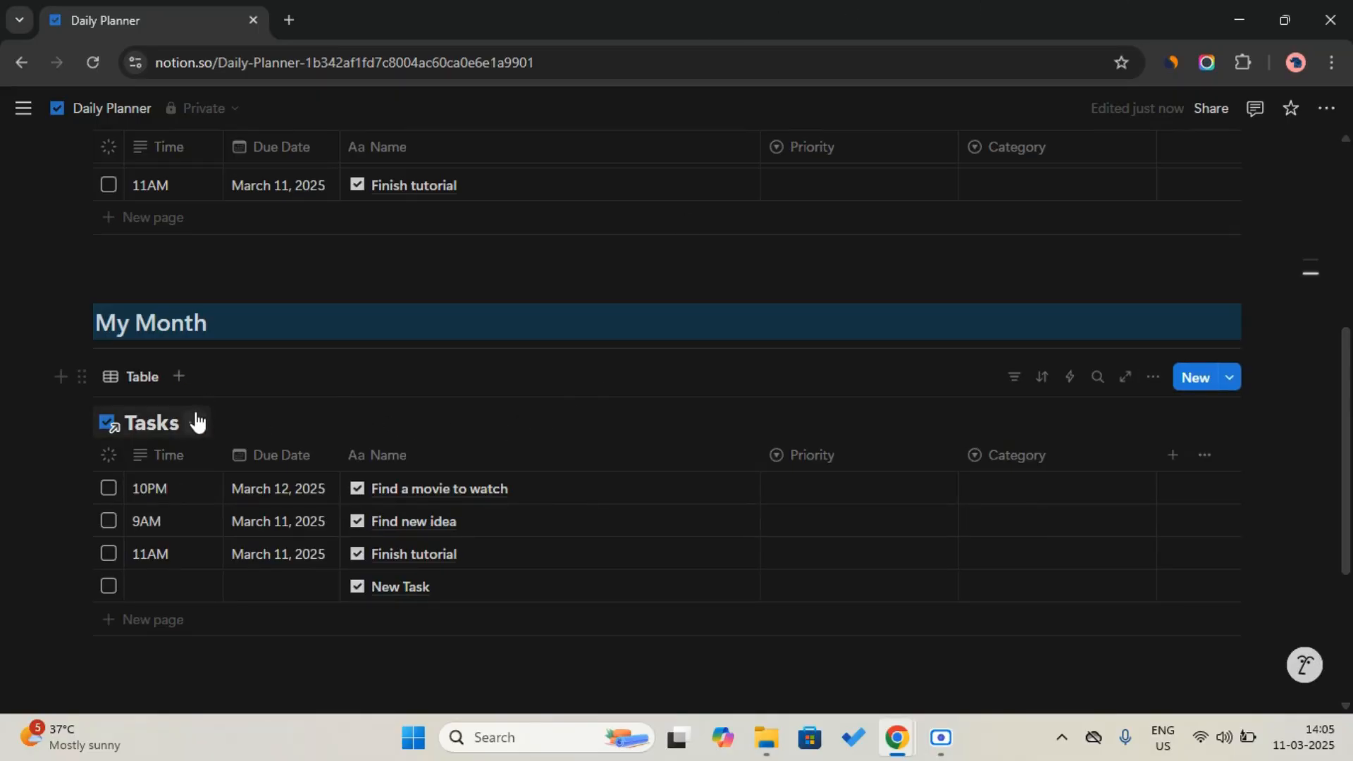
pyautogui.click(195, 422)
pyautogui.click(199, 521)
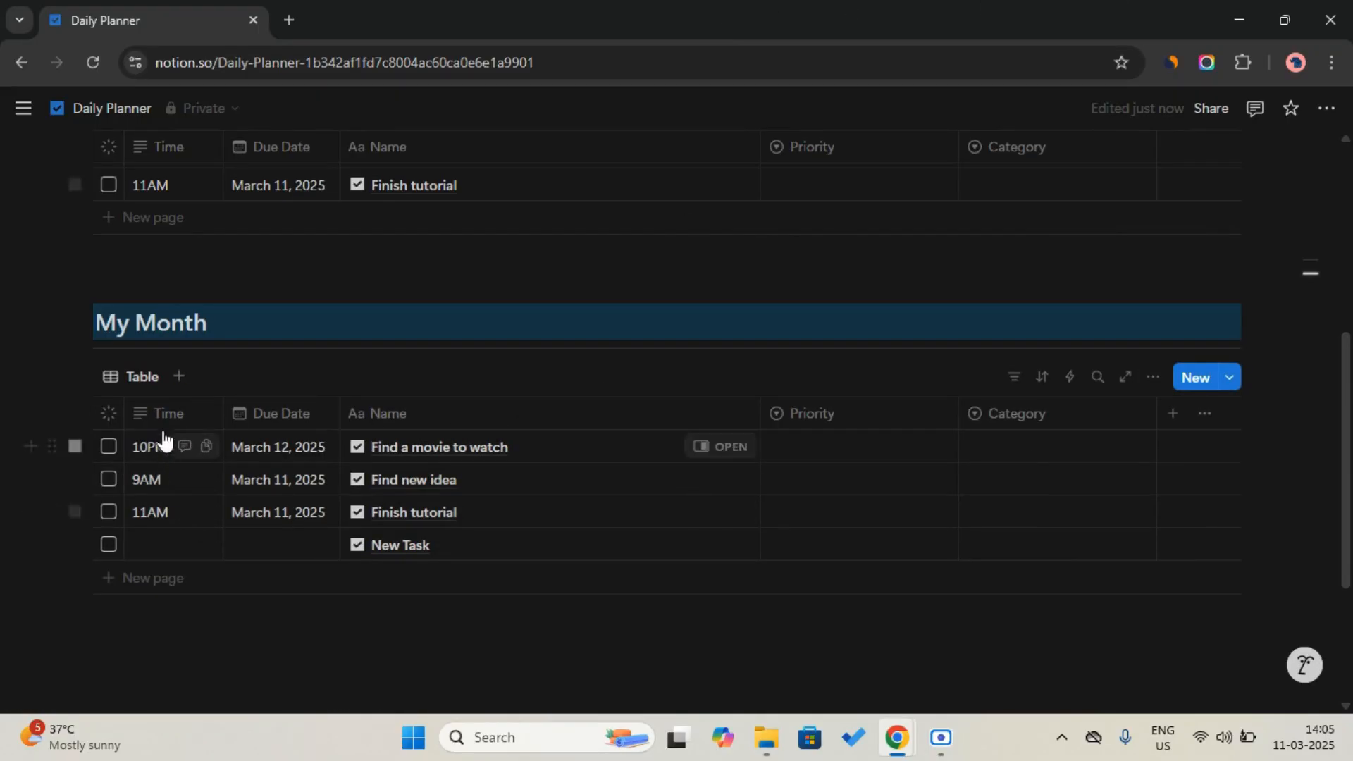
# Step: Change the layout of the Tasks view under "My Month" from table to Calendar
pyautogui.click(145, 380)
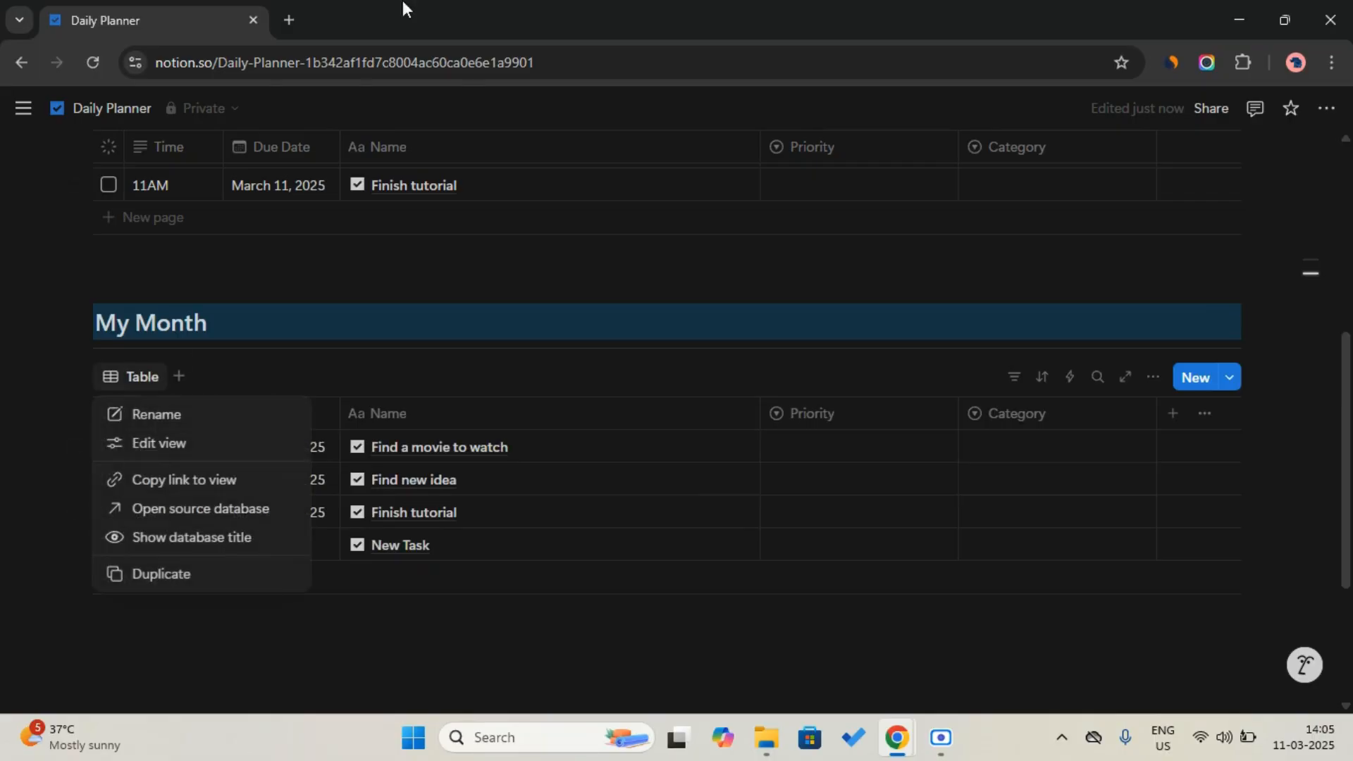
pyautogui.click(251, 444)
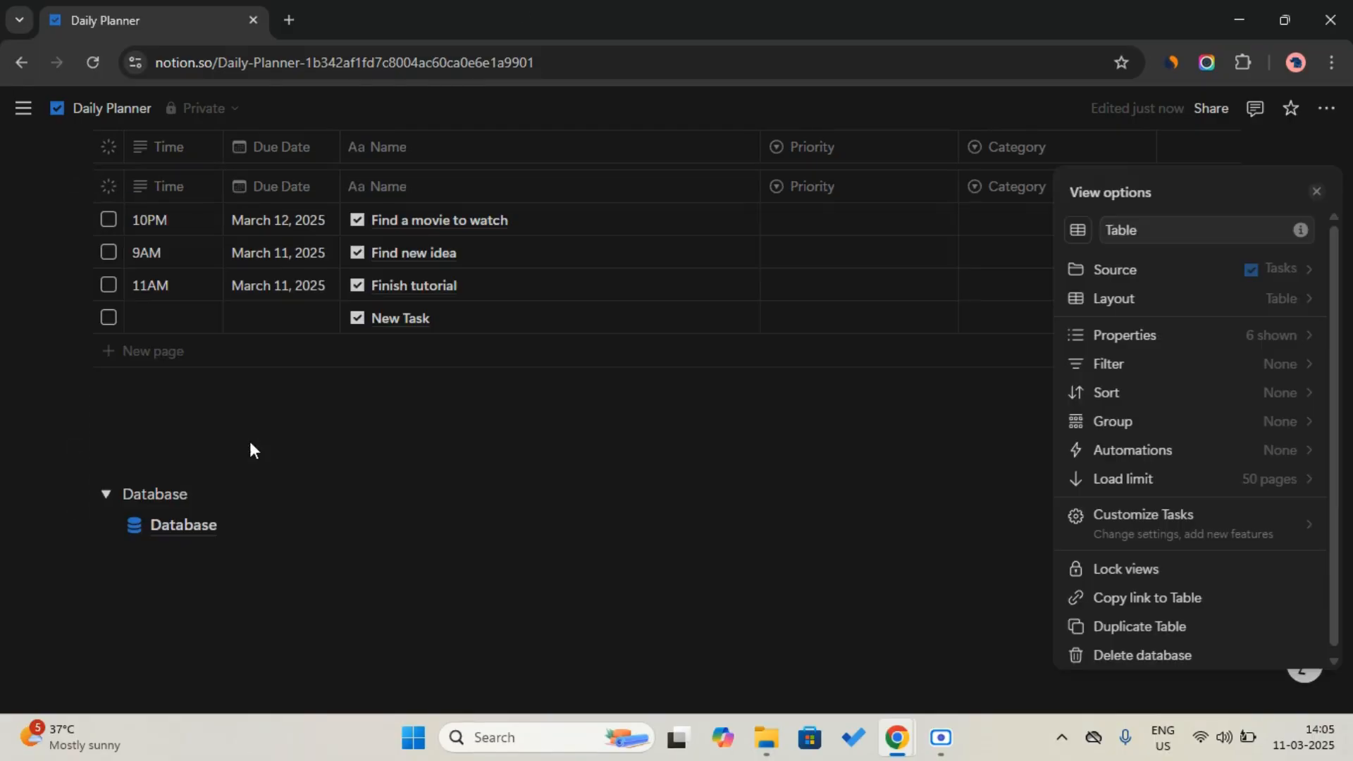
pyautogui.click(1148, 300)
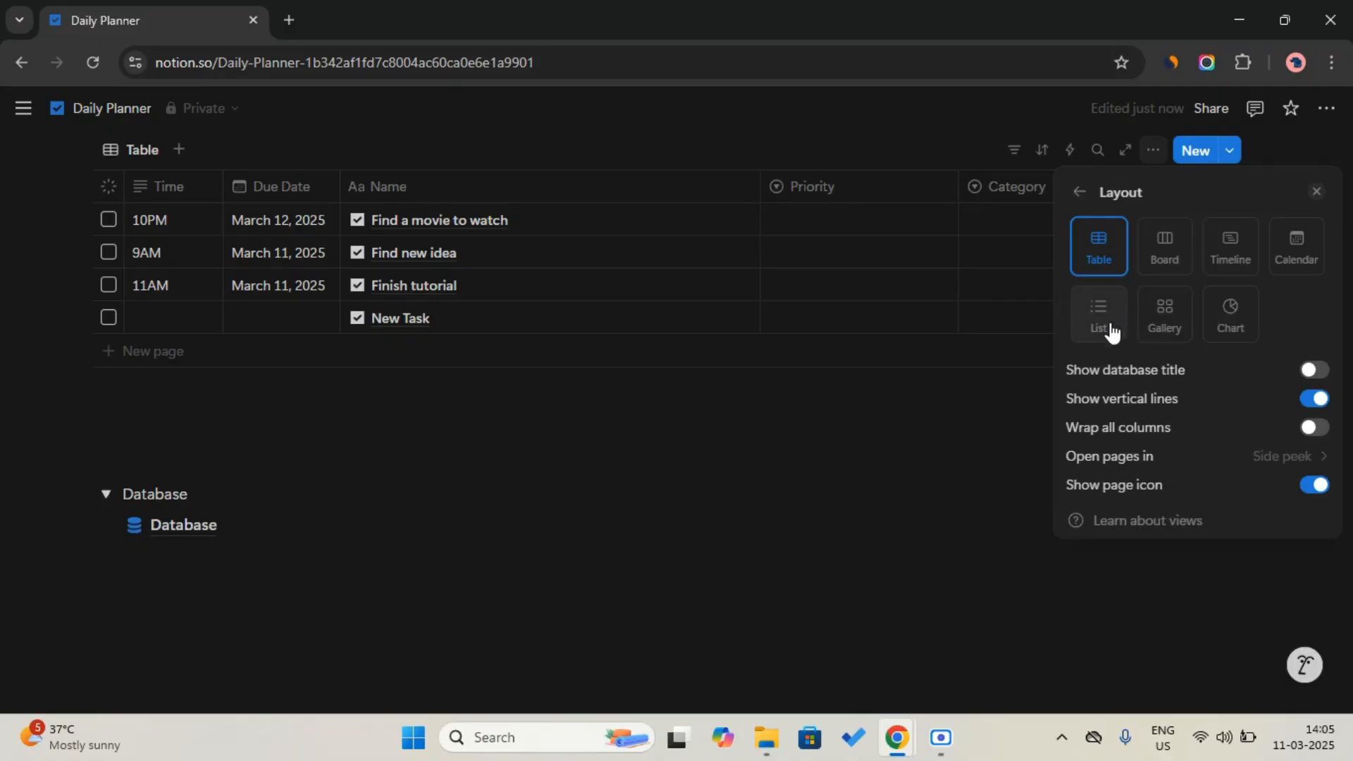
pyautogui.click(1299, 267)
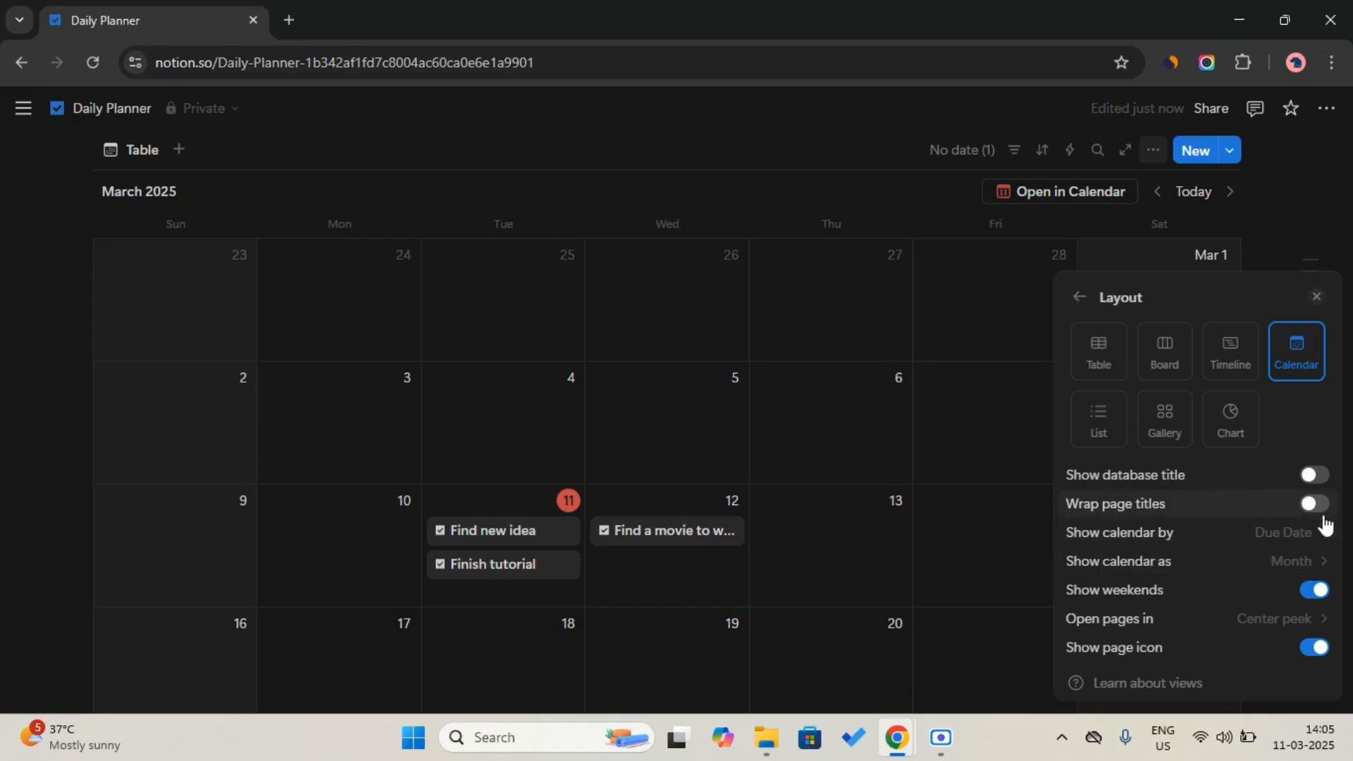
# Step: Show the Priority and Status properties on the "My Month" calendar cards
pyautogui.click(1072, 297)
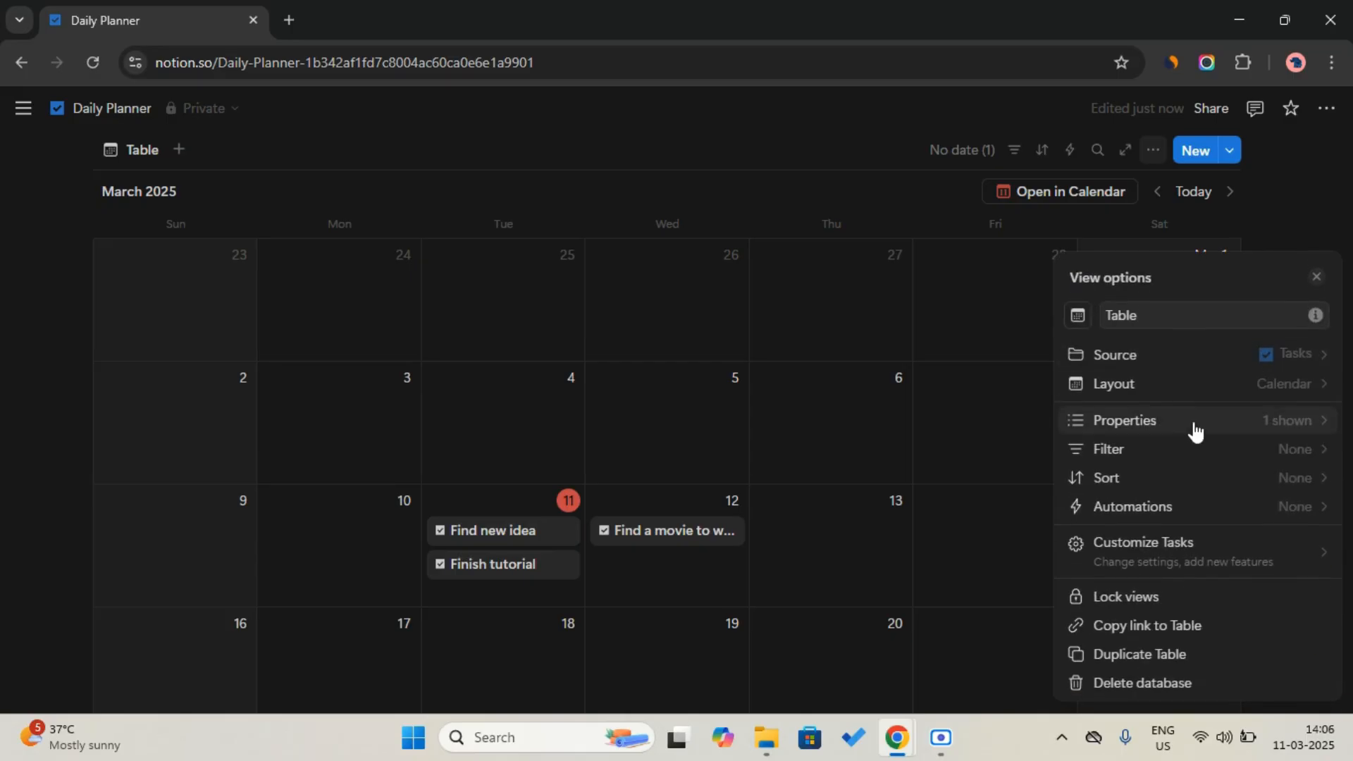
pyautogui.click(1196, 435)
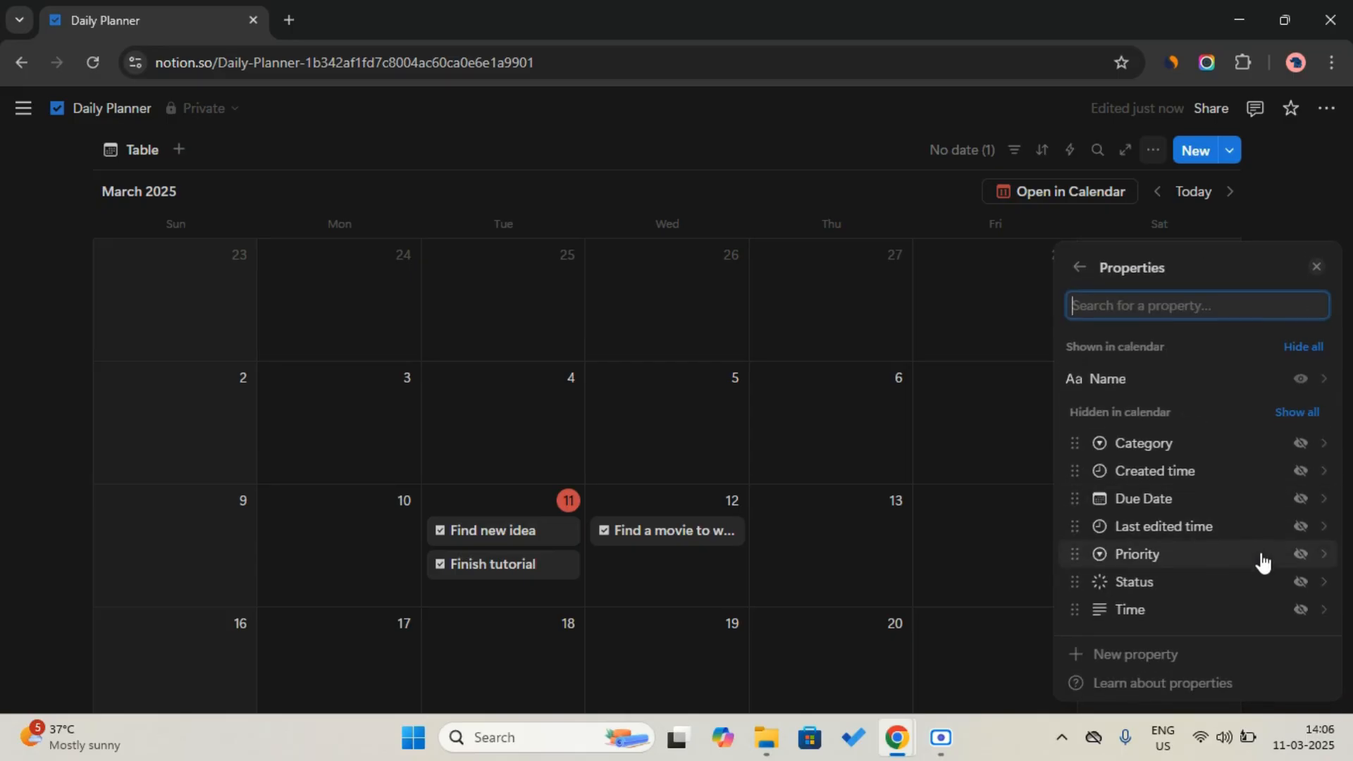
pyautogui.click(1300, 555)
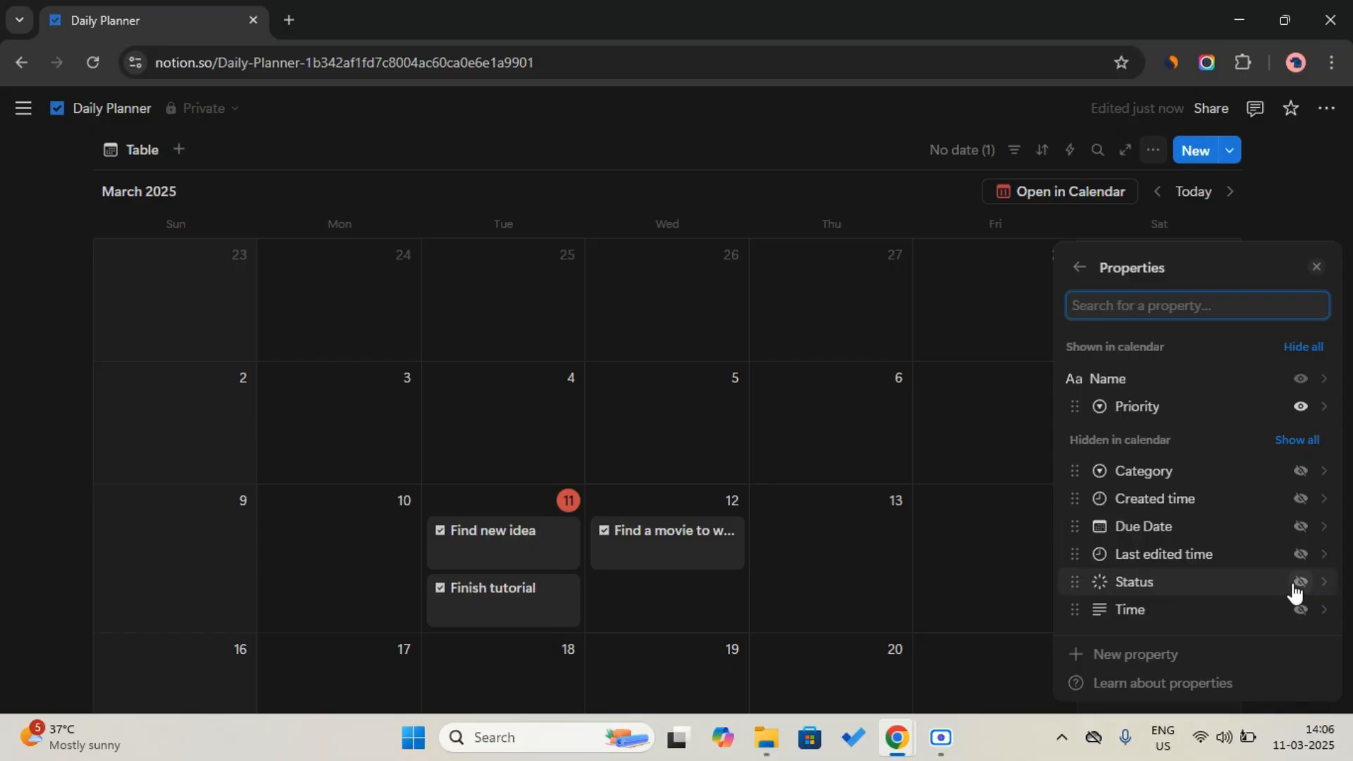
pyautogui.click(1299, 585)
# Step: Display the Status property as a checkbox in the "My Month" calendar and close the view settings
pyautogui.click(1315, 436)
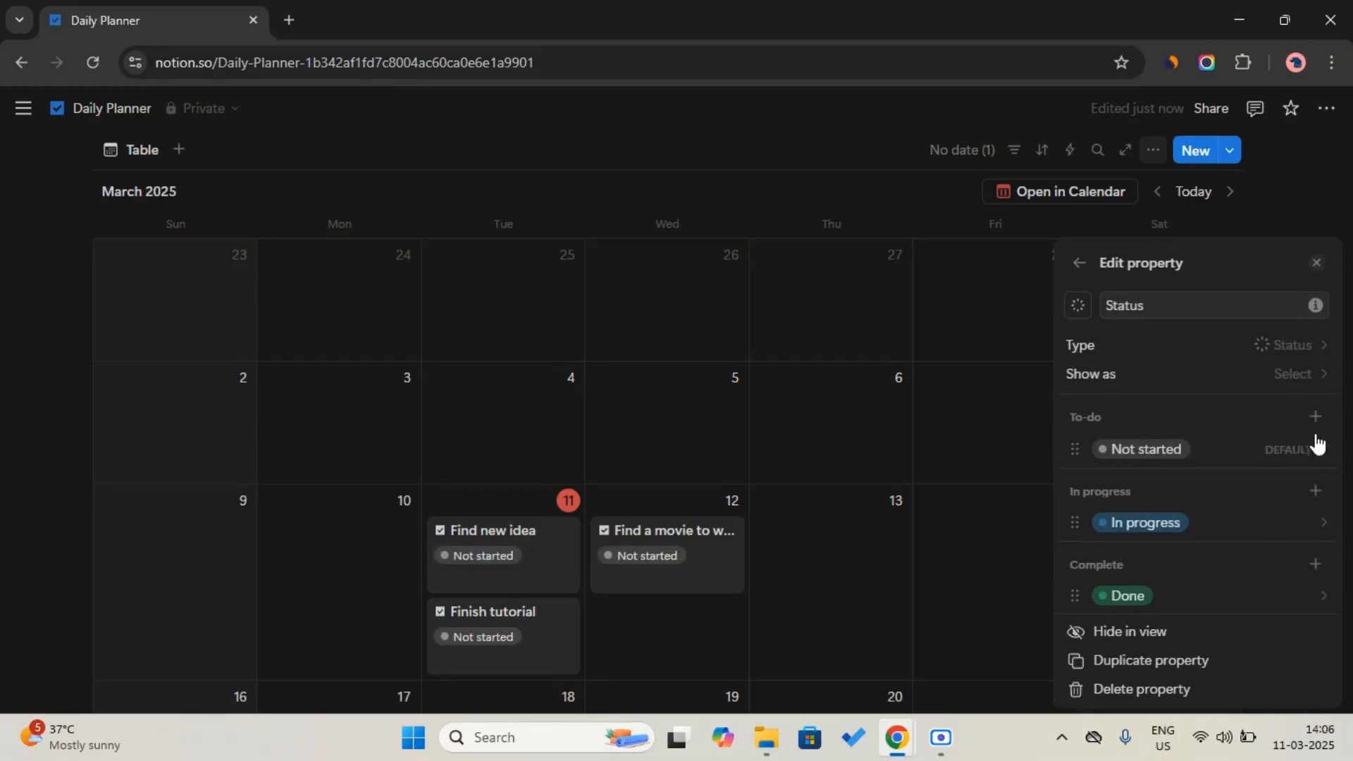
pyautogui.click(1307, 368)
pyautogui.click(1257, 403)
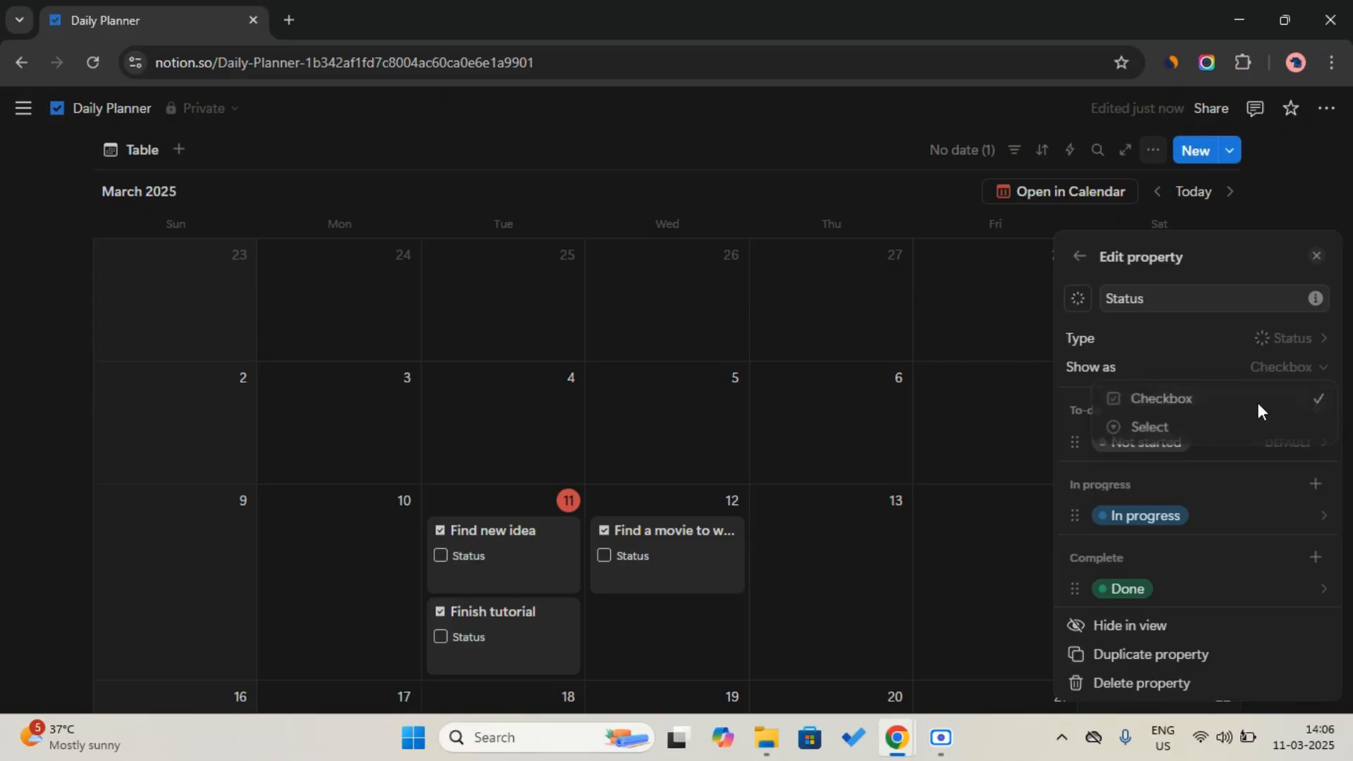
pyautogui.click(1079, 259)
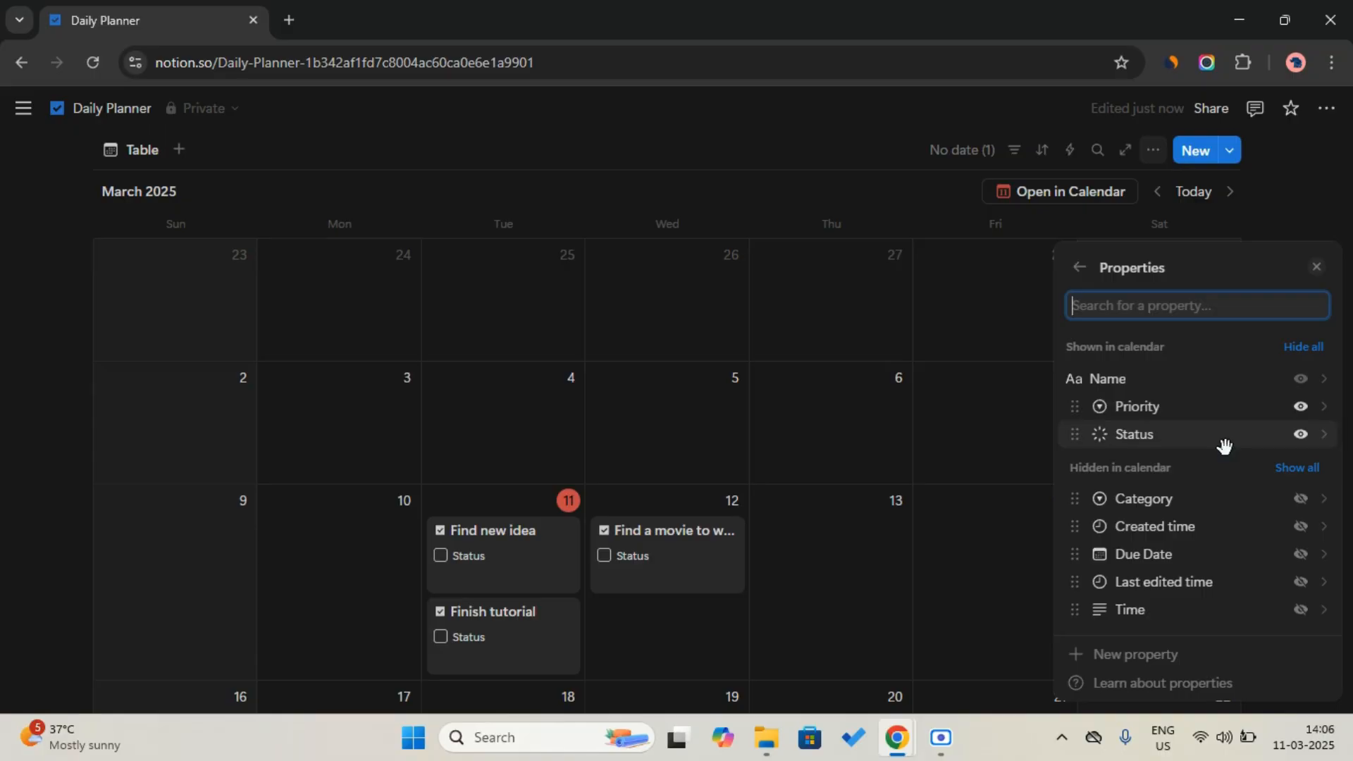
pyautogui.click(748, 236)
# Step: In the Today view, set the priority of "Find new idea" to High and of "Finish tutorial" to Medium
pyautogui.scroll(5, 749, 293)
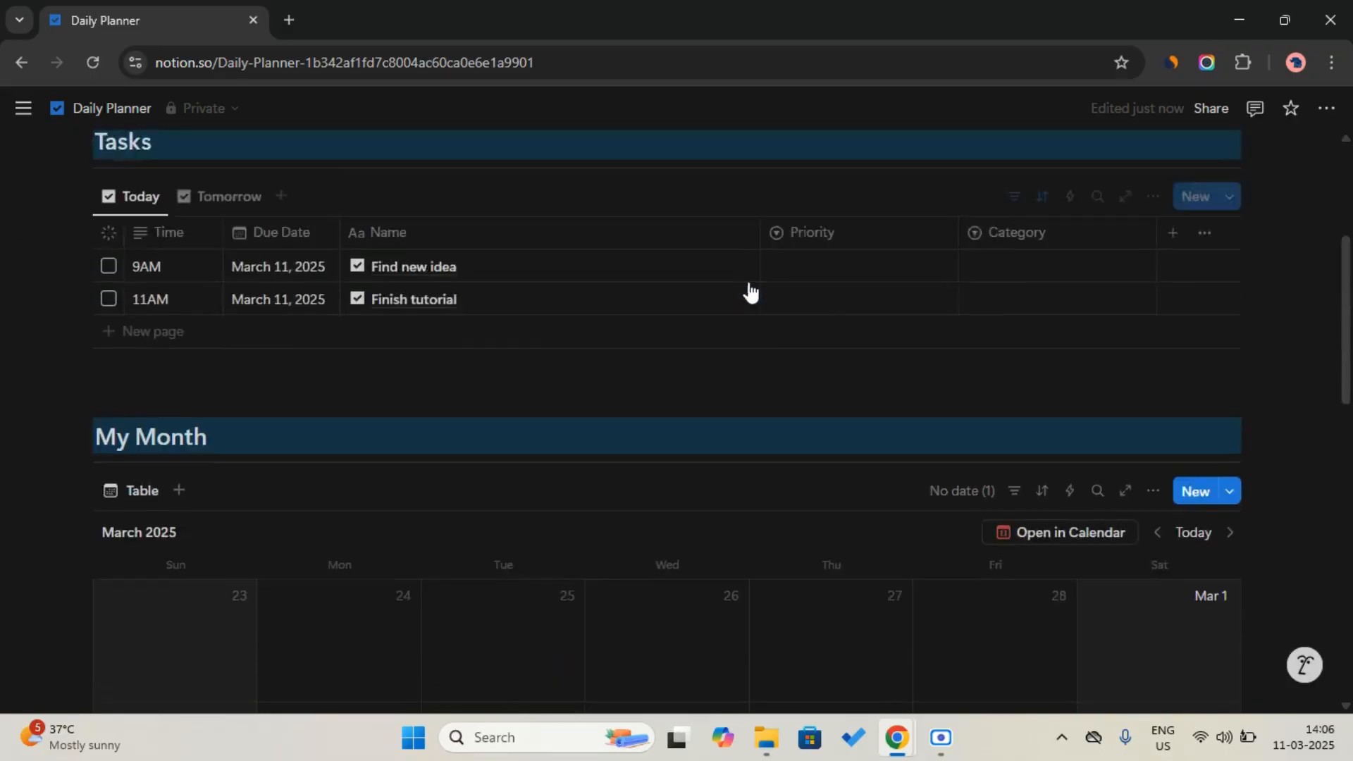
pyautogui.click(856, 356)
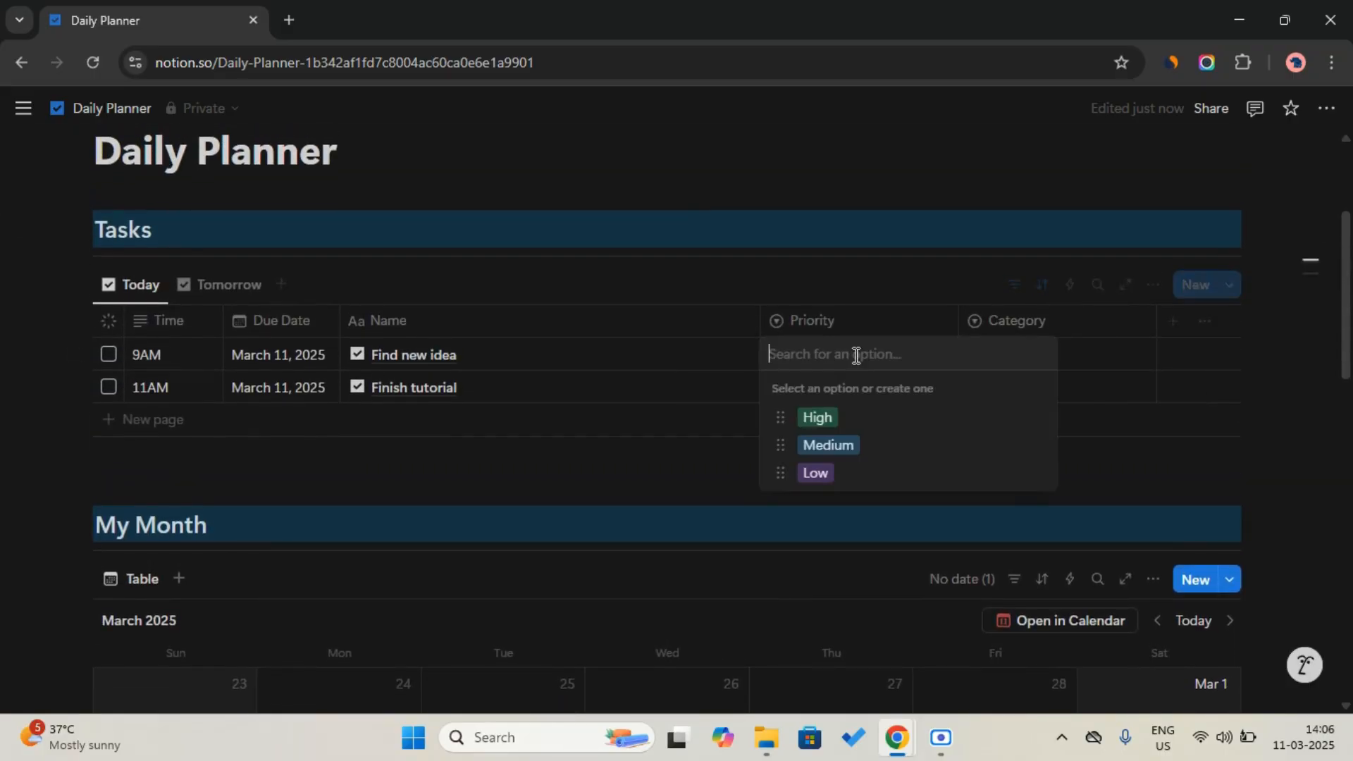
pyautogui.click(862, 418)
pyautogui.click(857, 390)
pyautogui.click(869, 479)
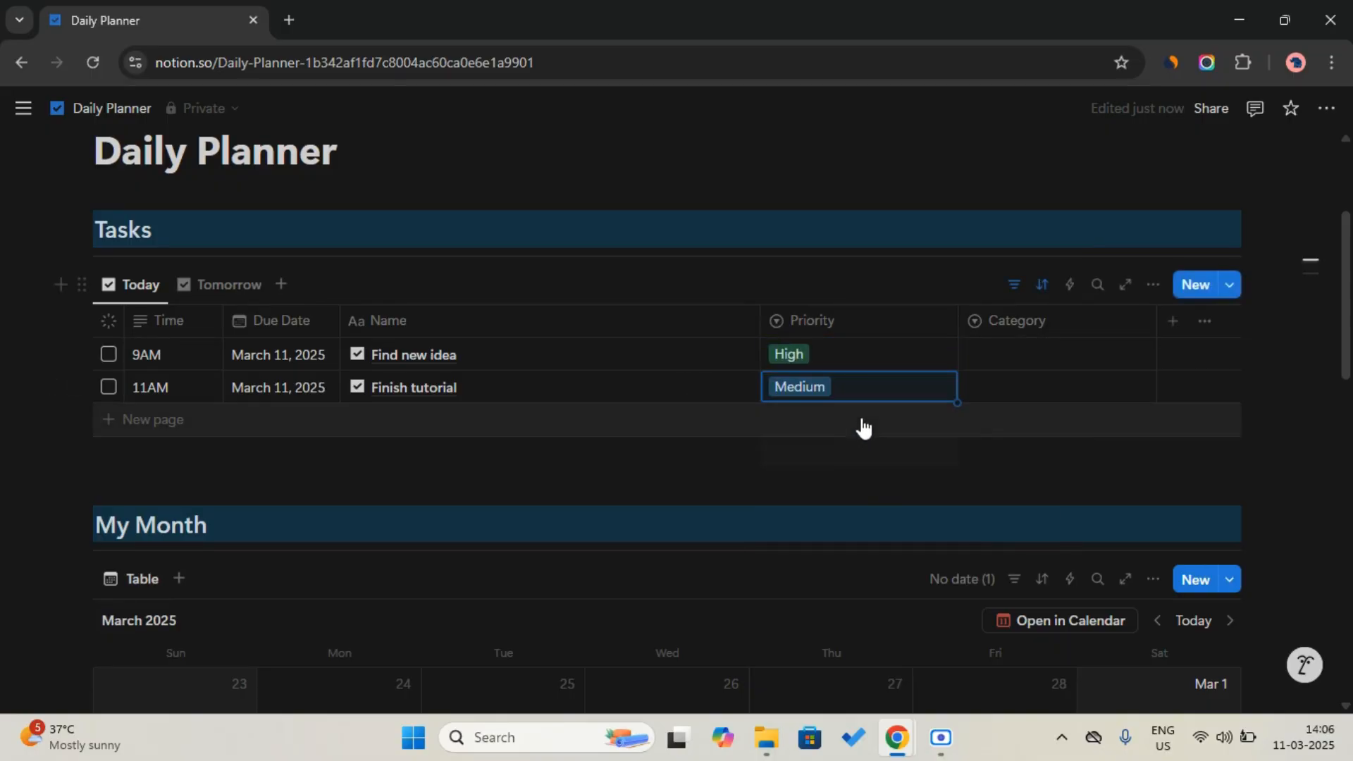
# Step: Open the "Find a movie to watch" task from the March 12 calendar cell, set its priority to Medium, and close it
pyautogui.scroll(-6, 852, 486)
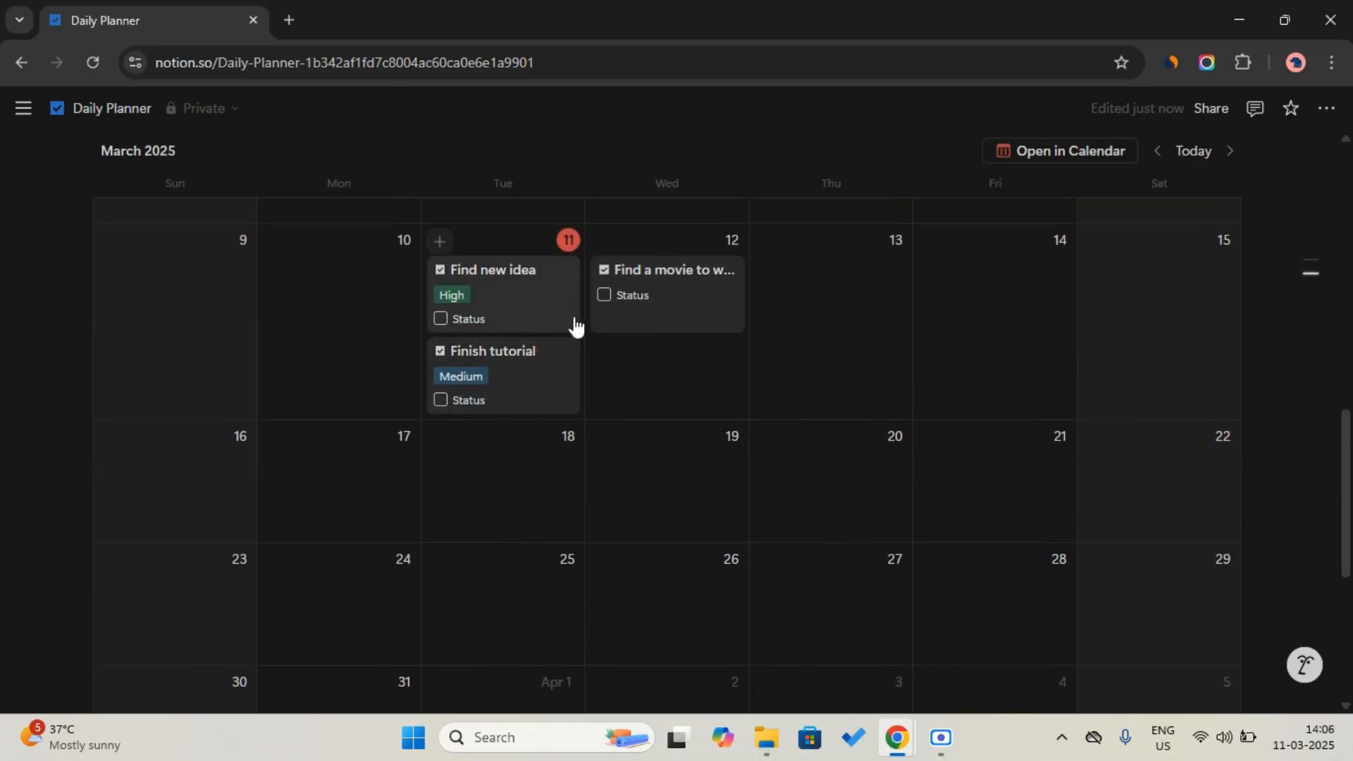
pyautogui.scroll(3, 698, 373)
pyautogui.scroll(6, 695, 526)
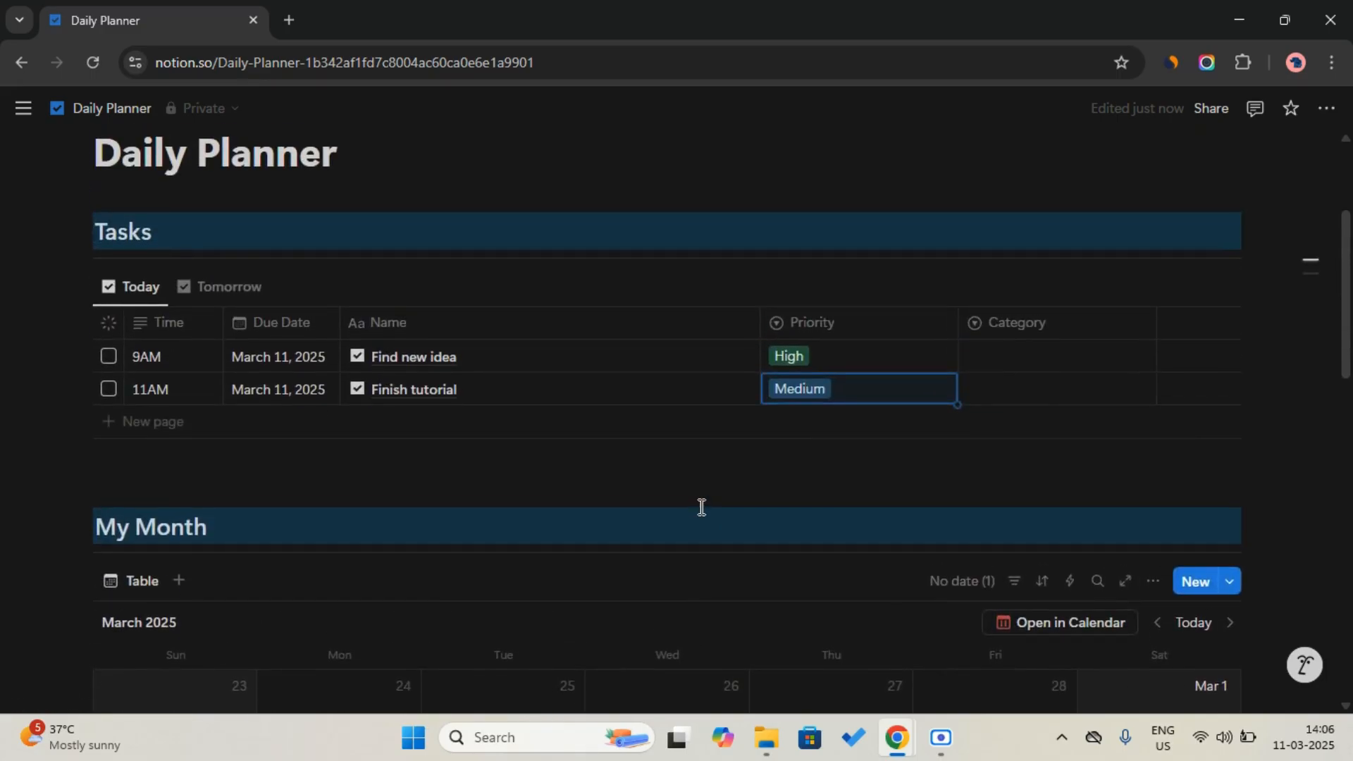
pyautogui.scroll(-1, 852, 479)
pyautogui.scroll(-6, 853, 480)
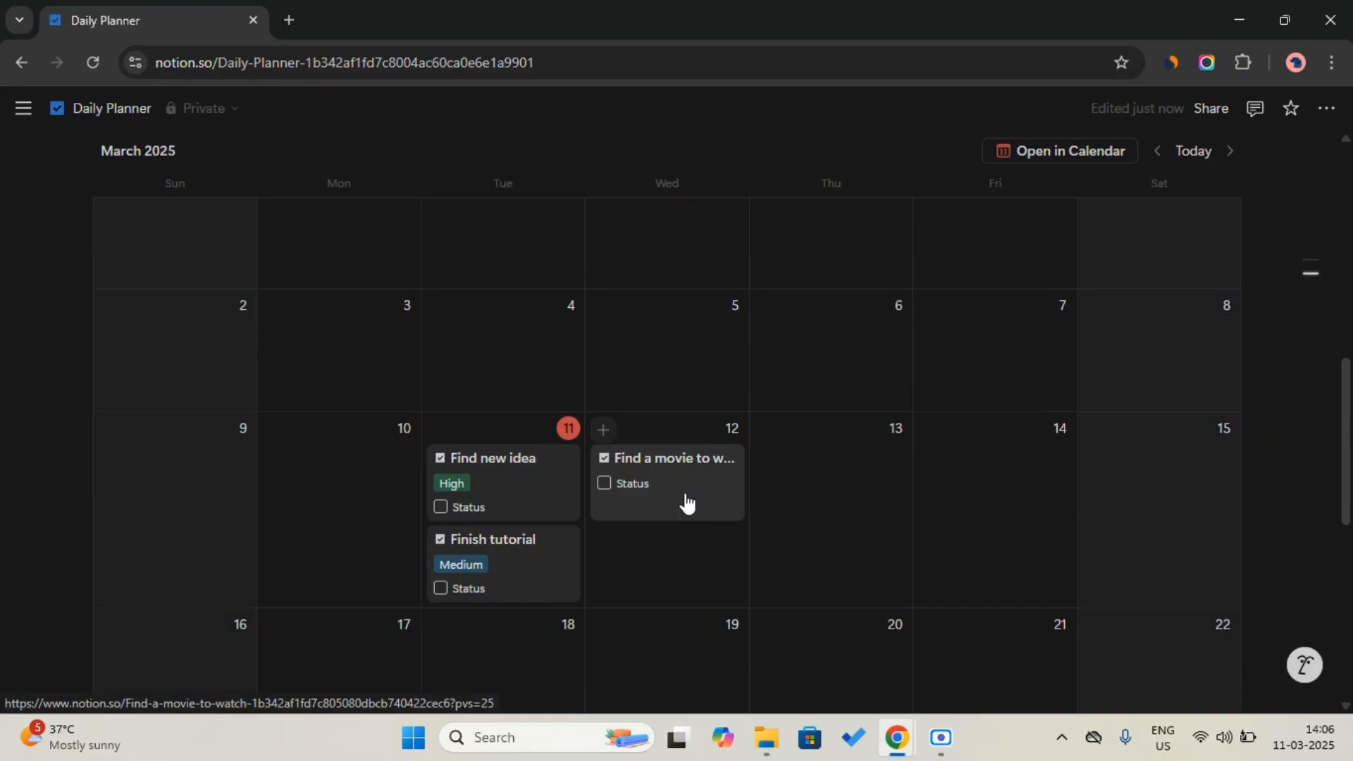
pyautogui.click(687, 503)
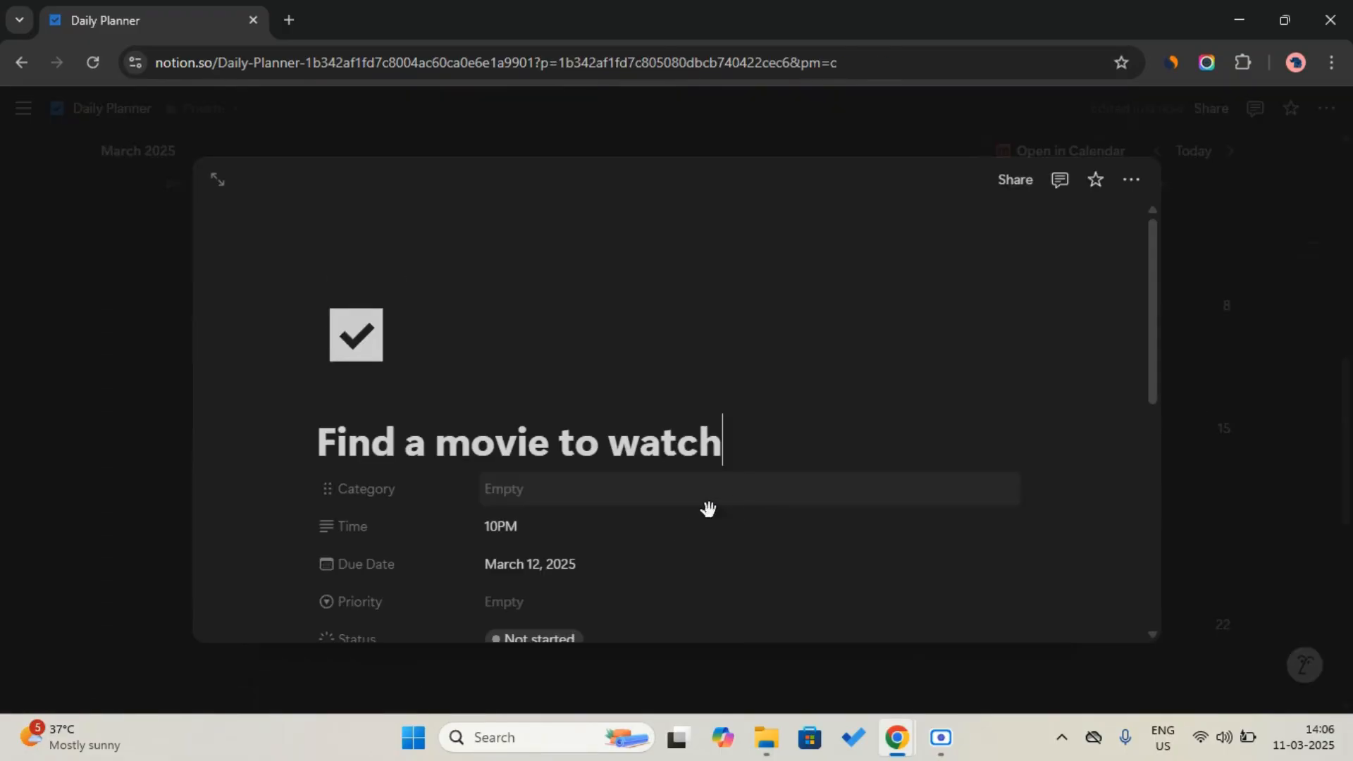
pyautogui.scroll(-2, 708, 508)
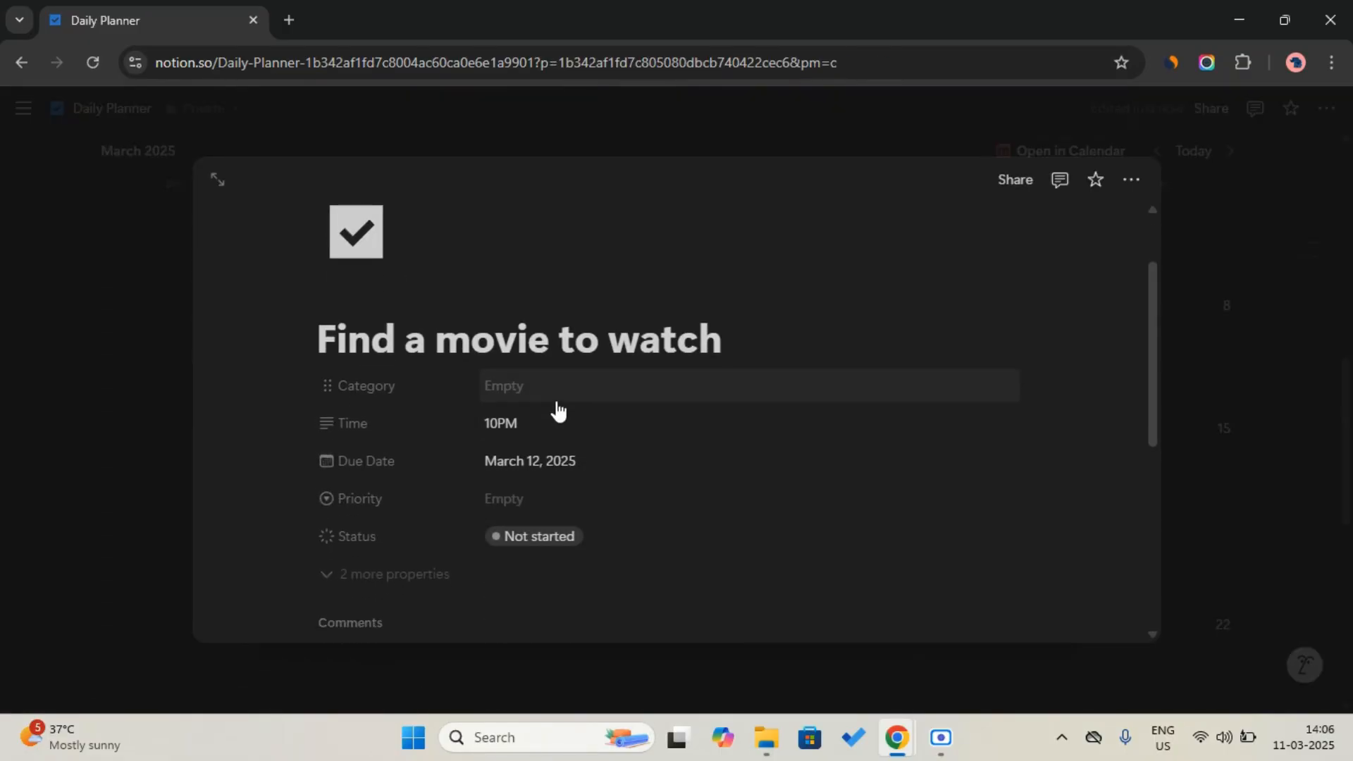
pyautogui.click(561, 500)
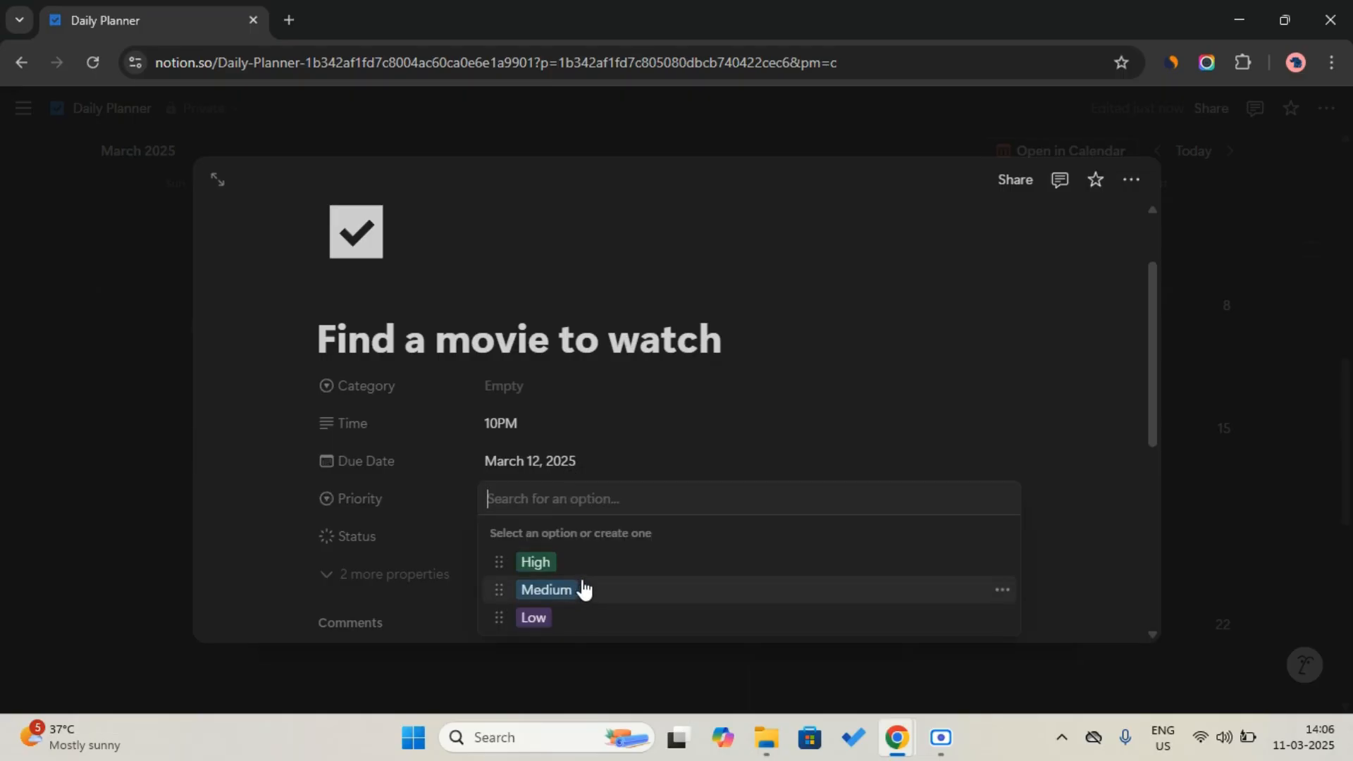
pyautogui.click(589, 625)
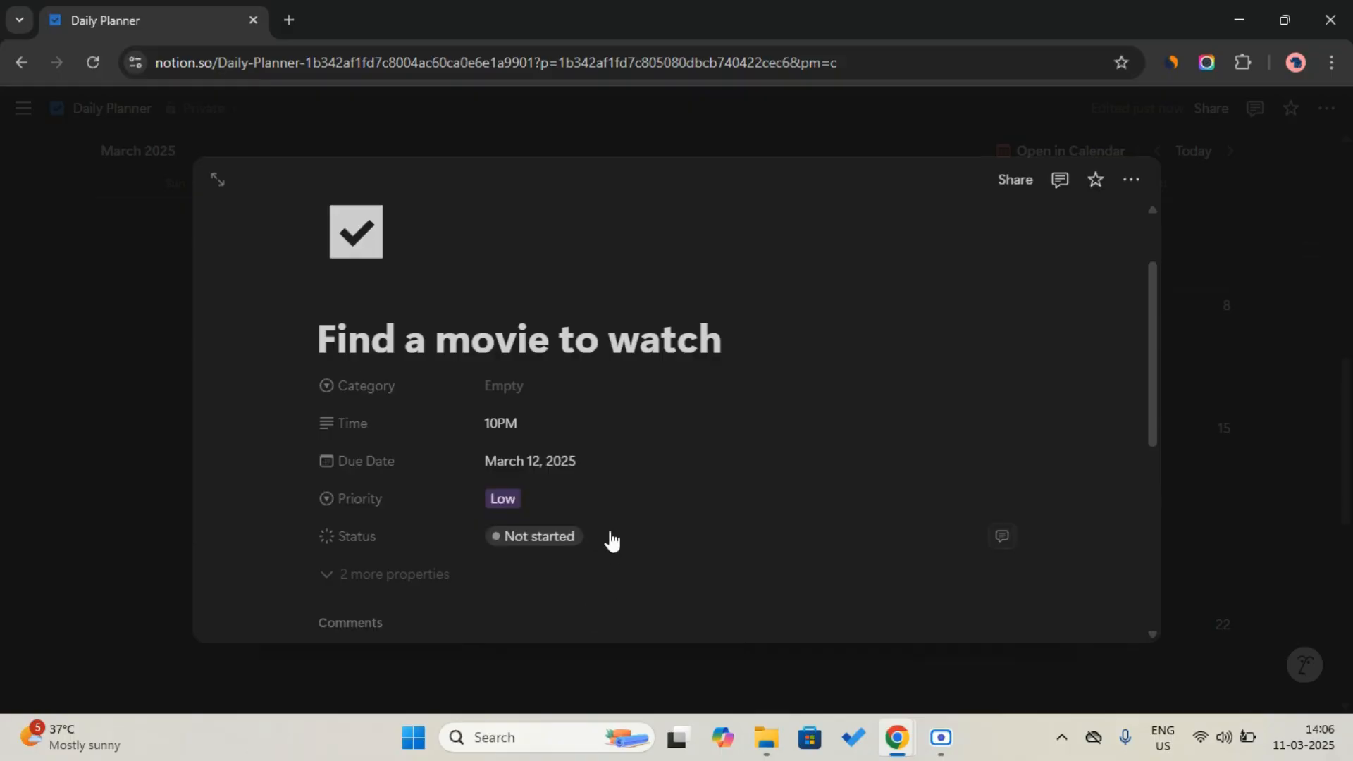
pyautogui.click(610, 495)
pyautogui.click(613, 602)
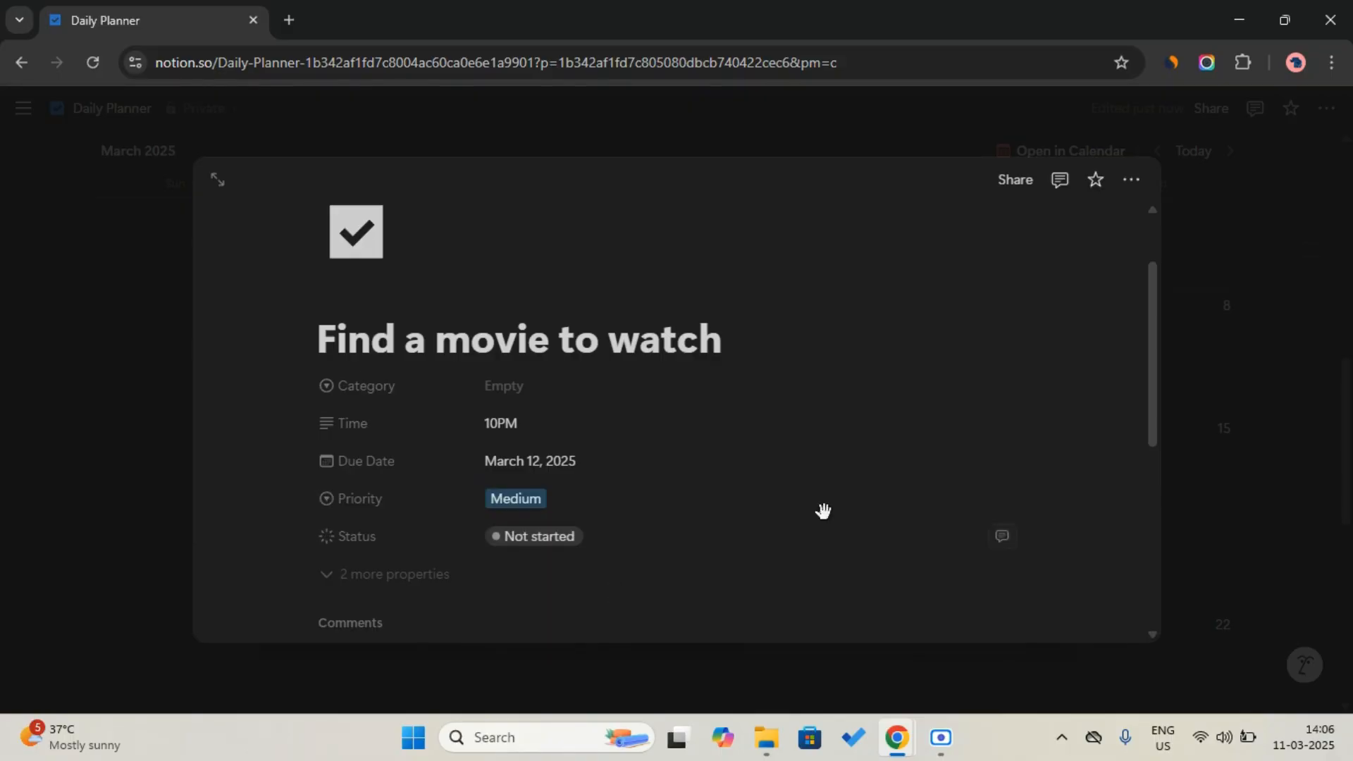
pyautogui.click(1210, 398)
# Step: Add an empty view beside the Tomorrow view and link it to the Daily Planner's Tasks database
pyautogui.scroll(-2, 547, 484)
pyautogui.scroll(7, 562, 296)
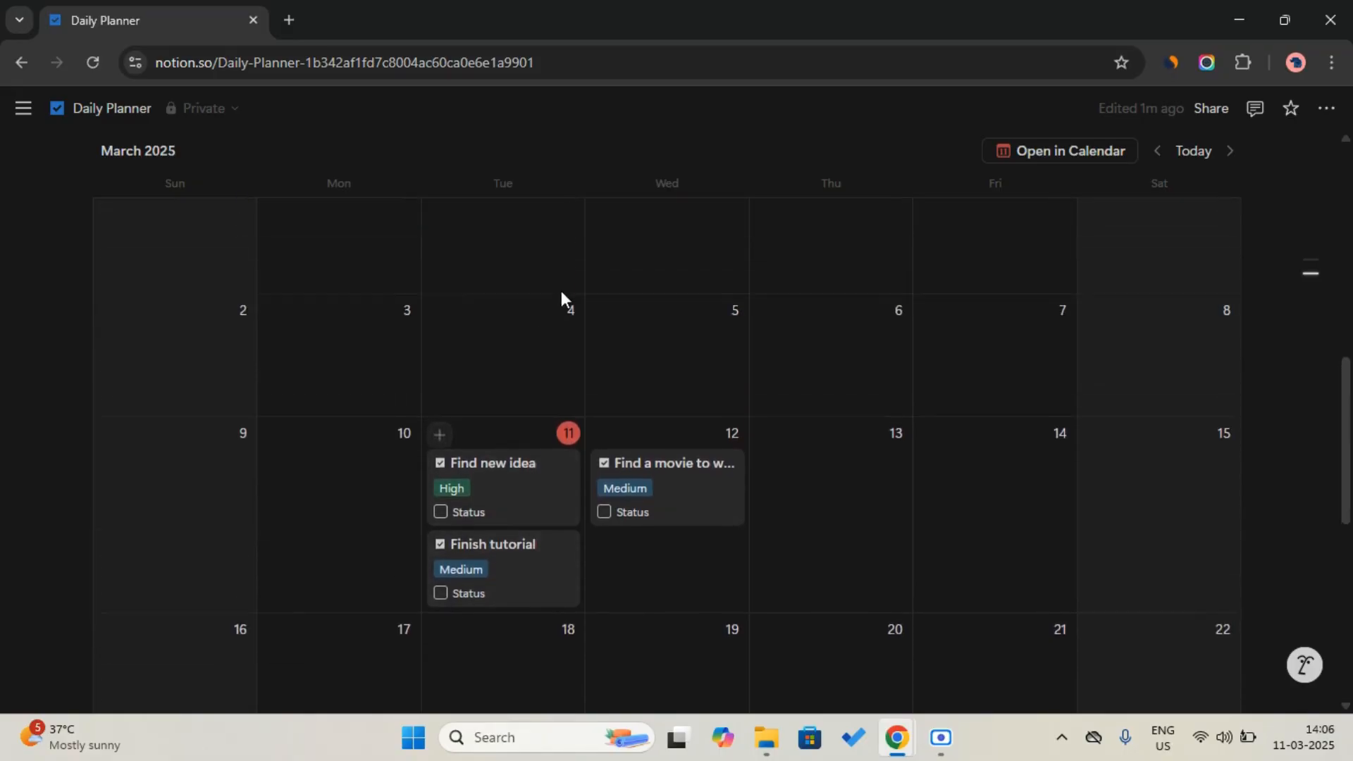
pyautogui.scroll(3, 422, 467)
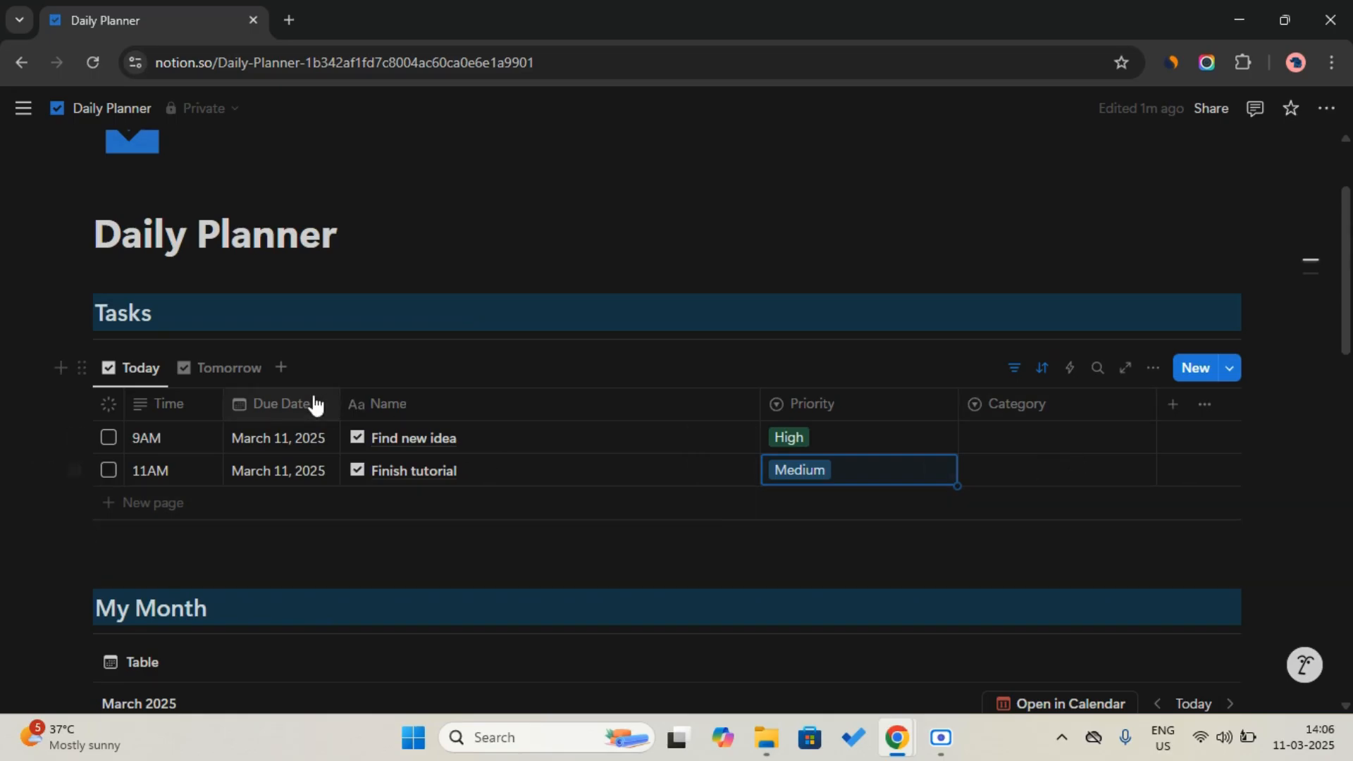
pyautogui.click(281, 368)
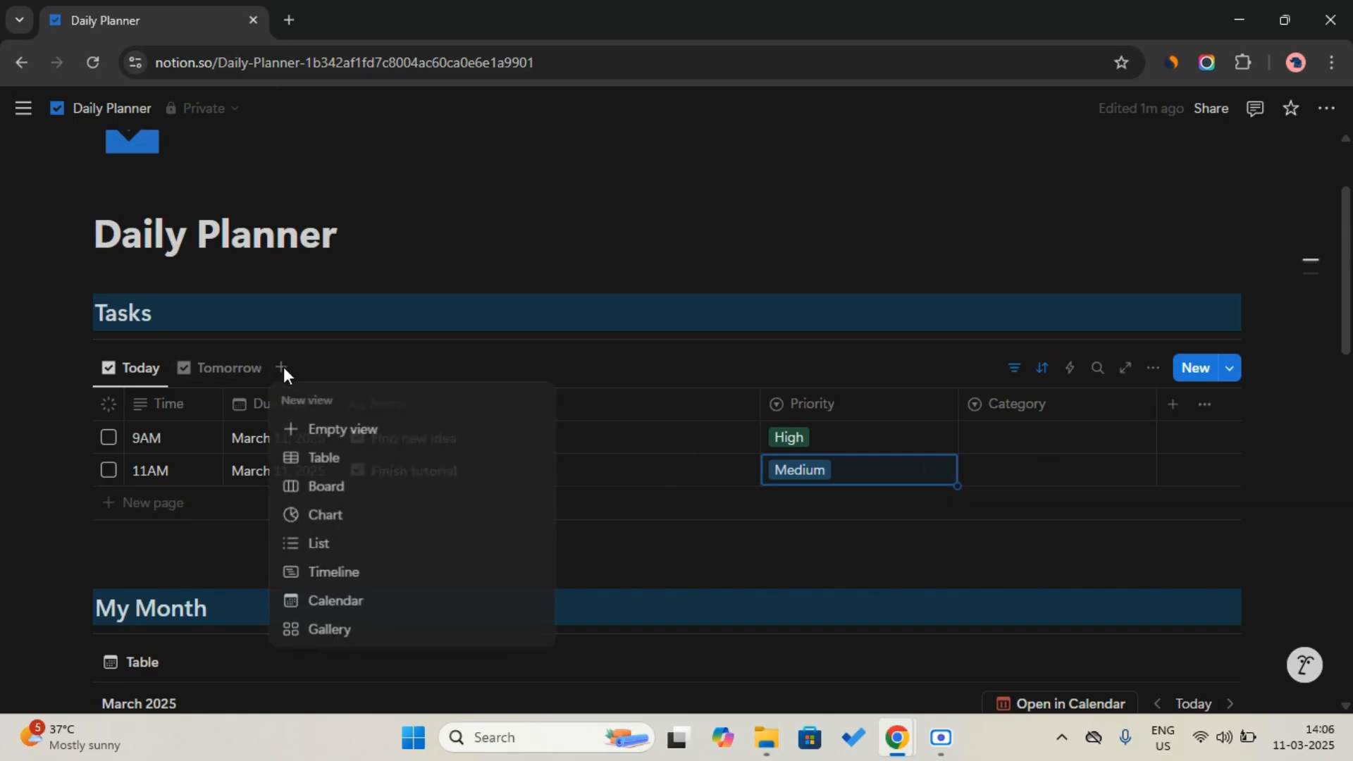
pyautogui.click(324, 320)
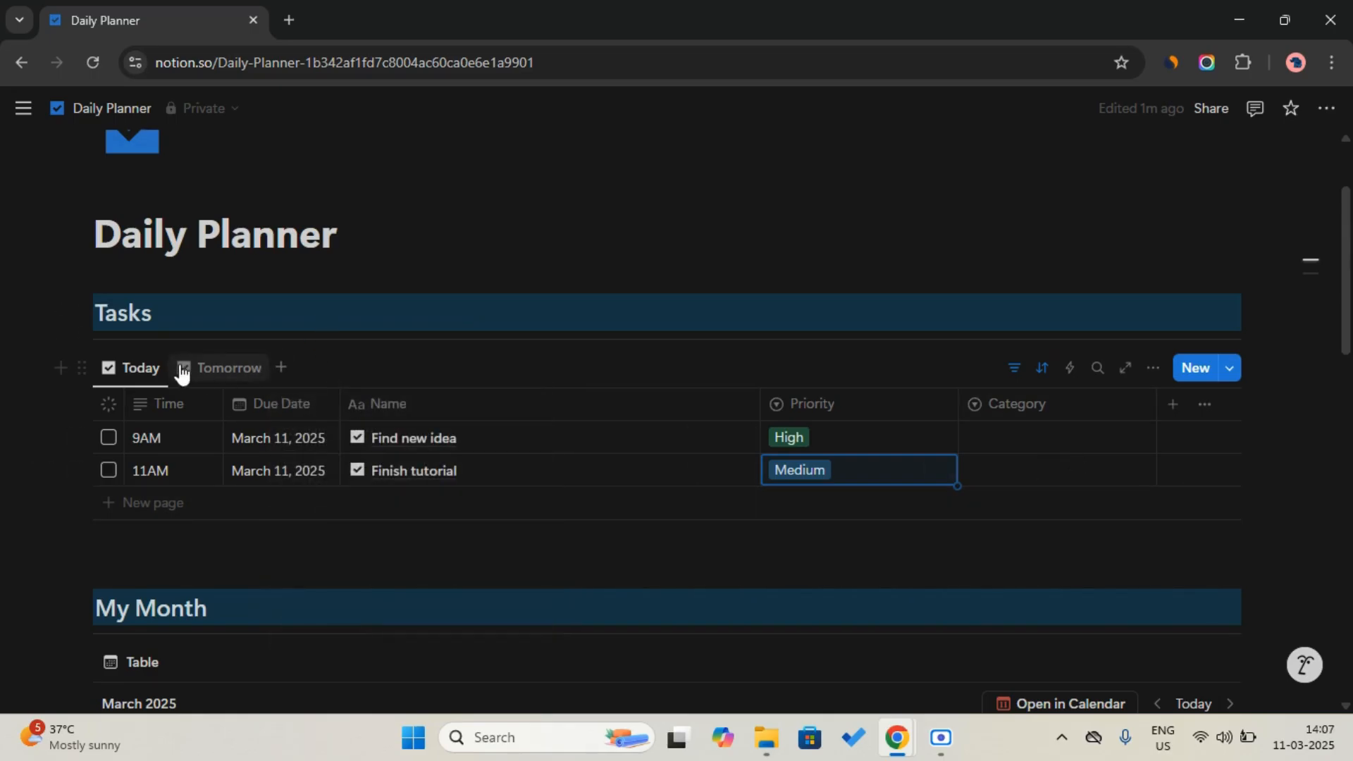
pyautogui.click(281, 368)
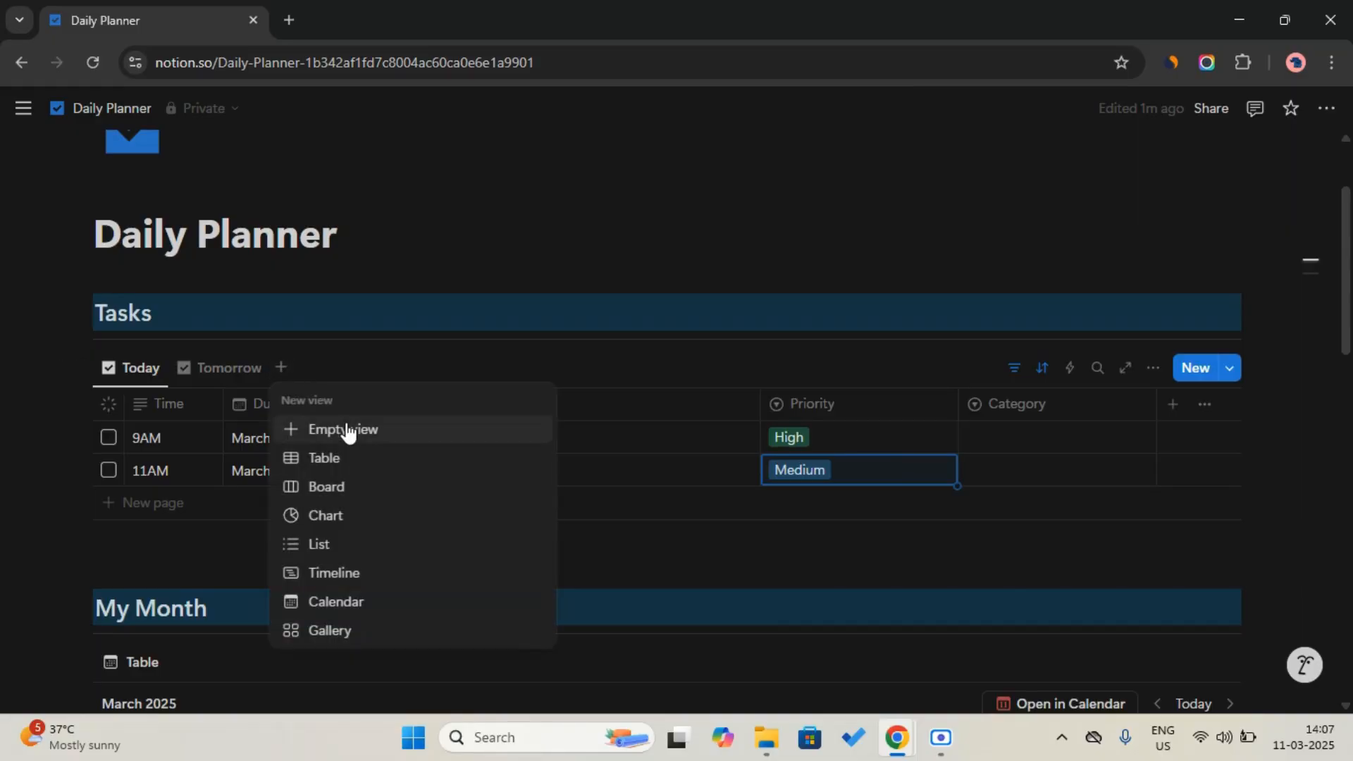
pyautogui.click(346, 431)
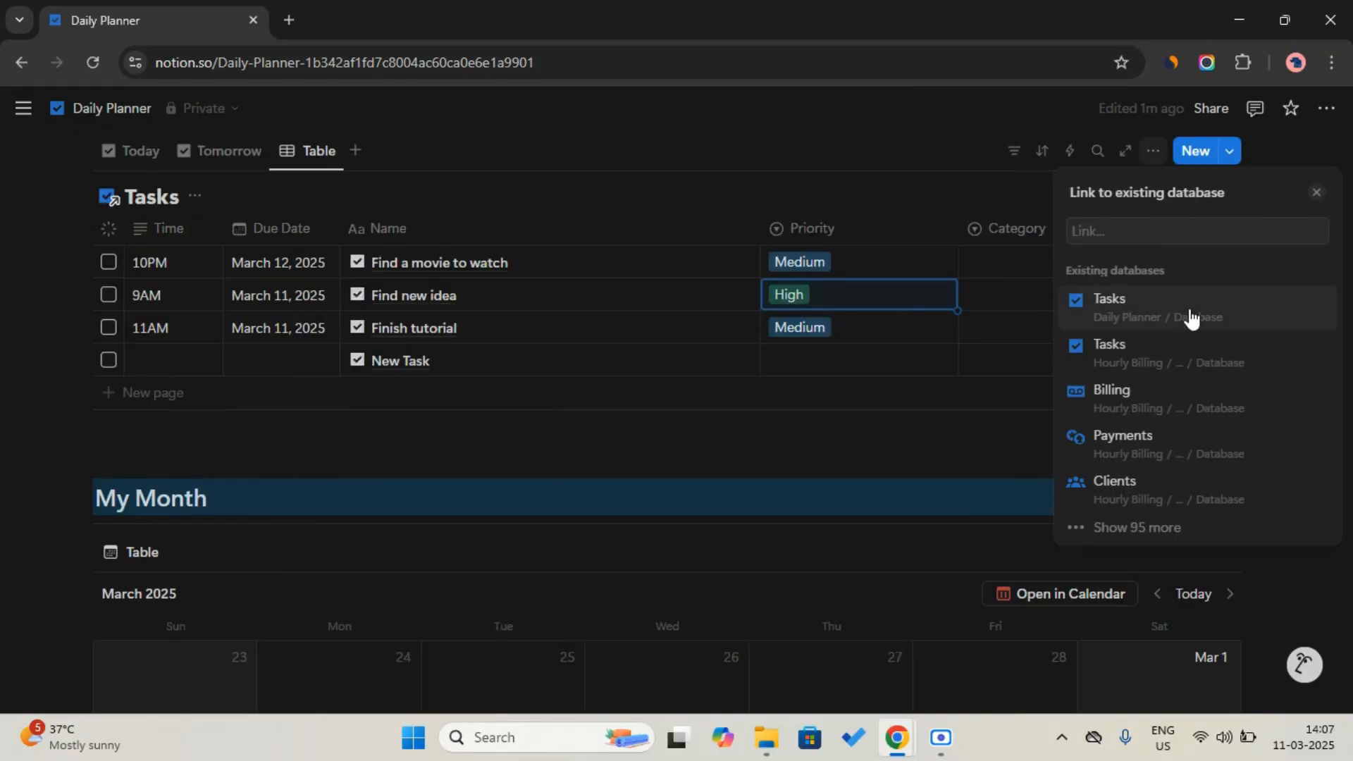
pyautogui.click(1189, 317)
pyautogui.click(573, 161)
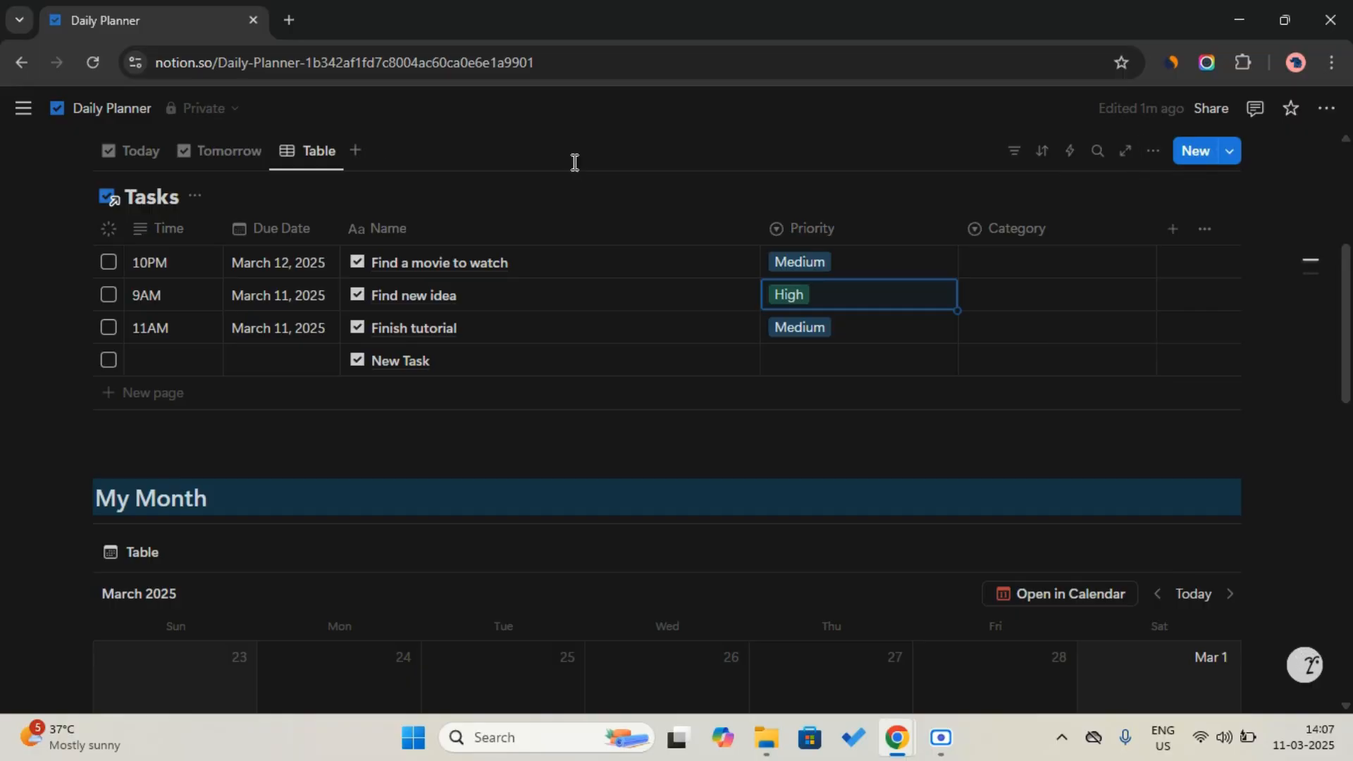
# Step: Change the layout of the newly added Tasks view to Board
pyautogui.click(306, 156)
pyautogui.click(315, 227)
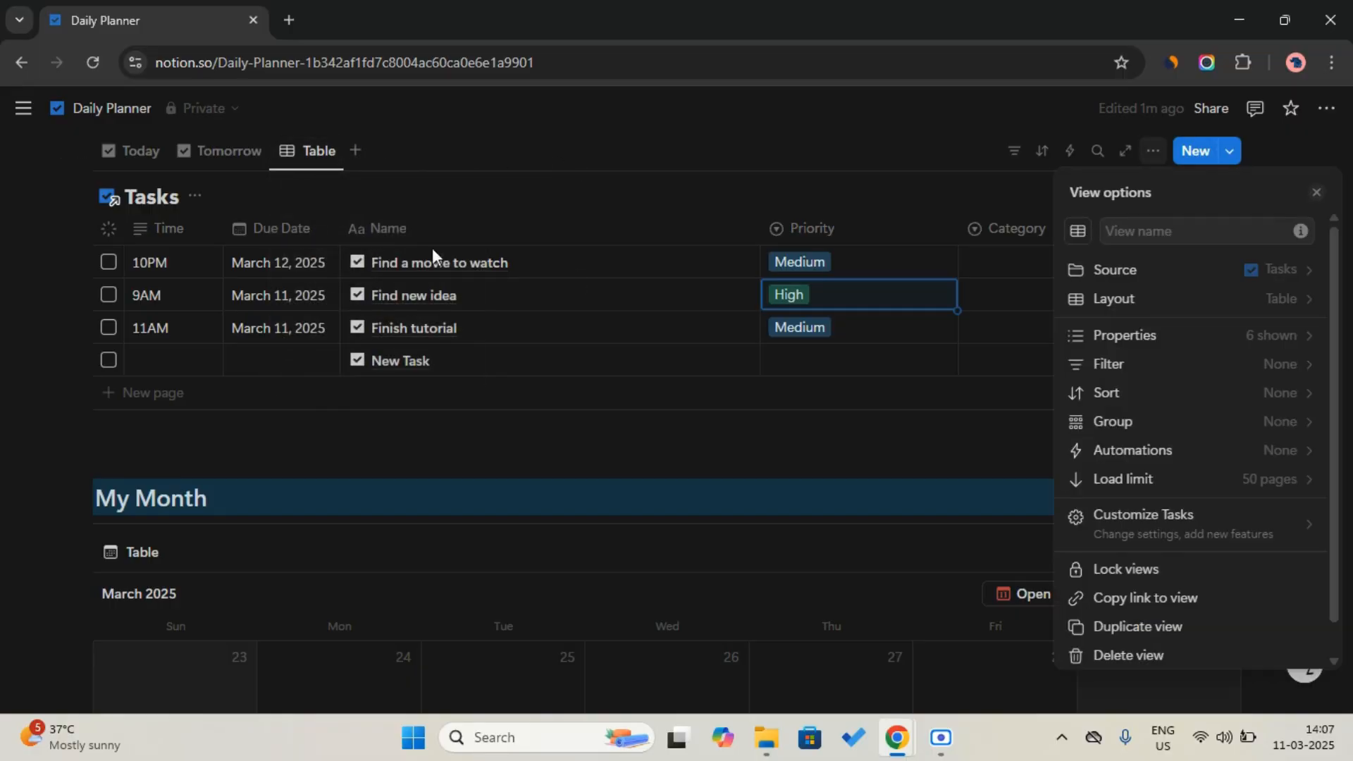
pyautogui.click(1107, 302)
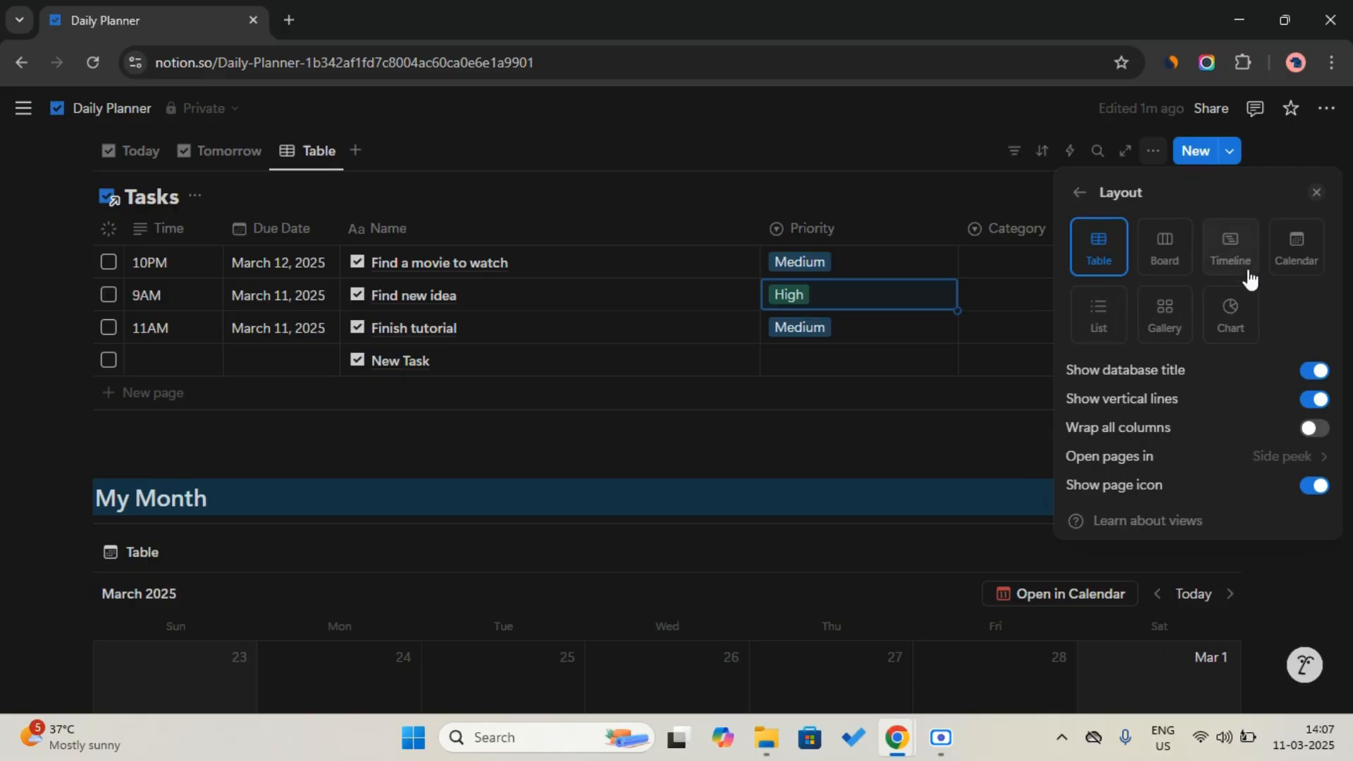
pyautogui.click(1181, 264)
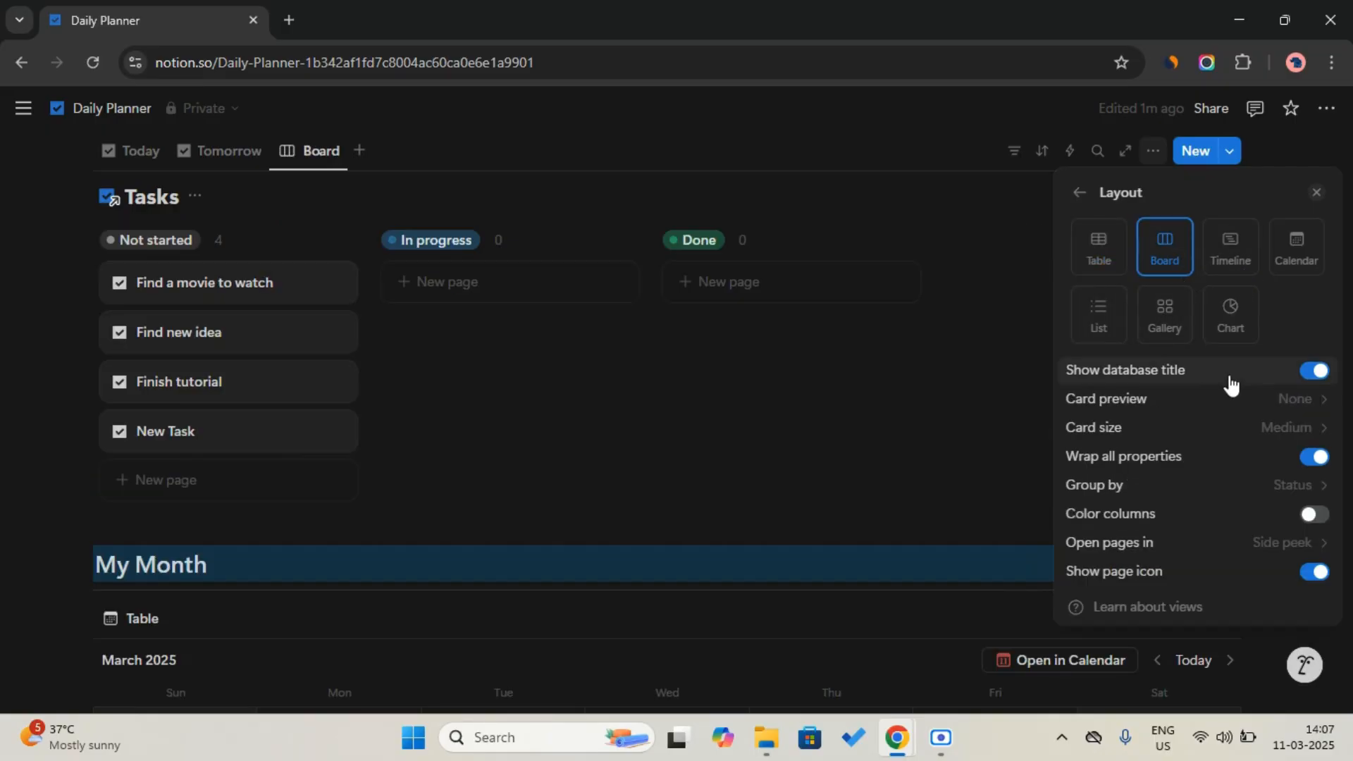
# Step: Group the board by Category and show all of its hidden groups
pyautogui.click(1242, 488)
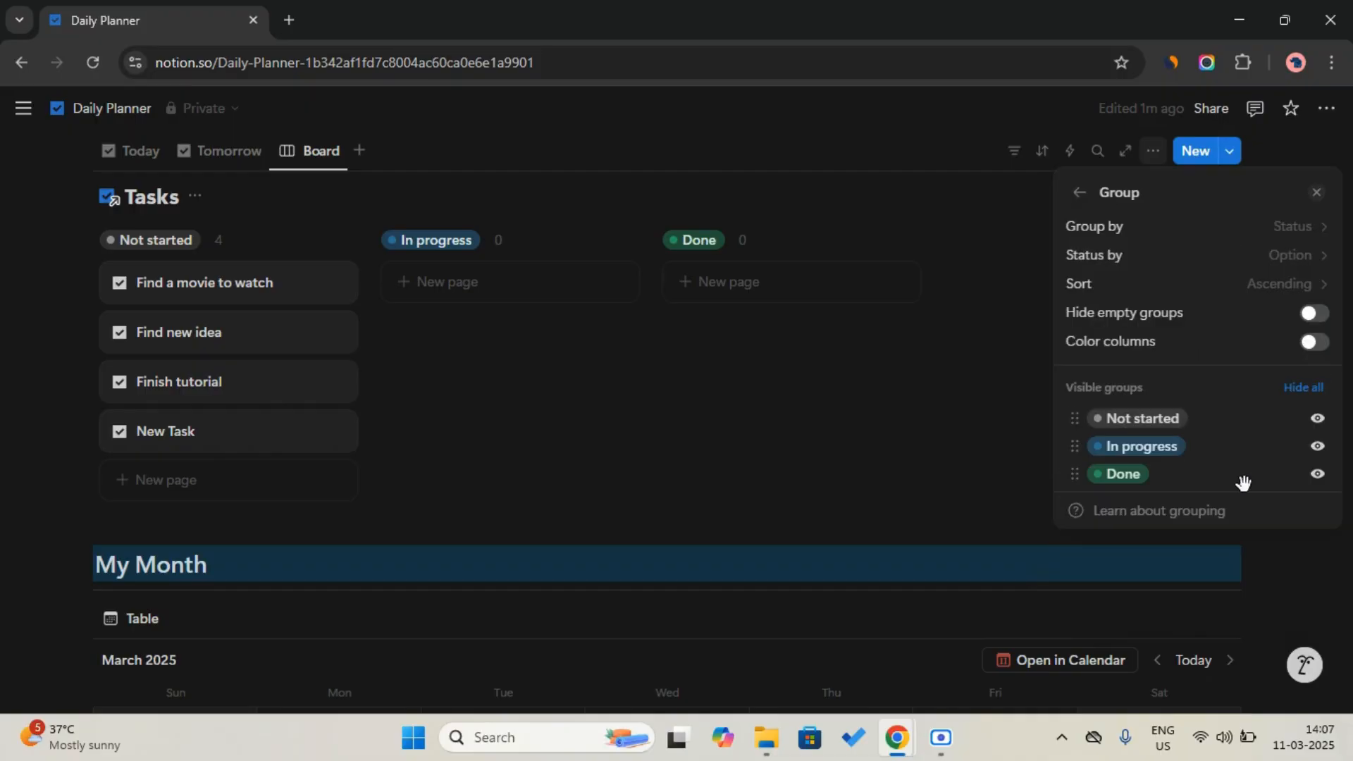
pyautogui.click(1302, 227)
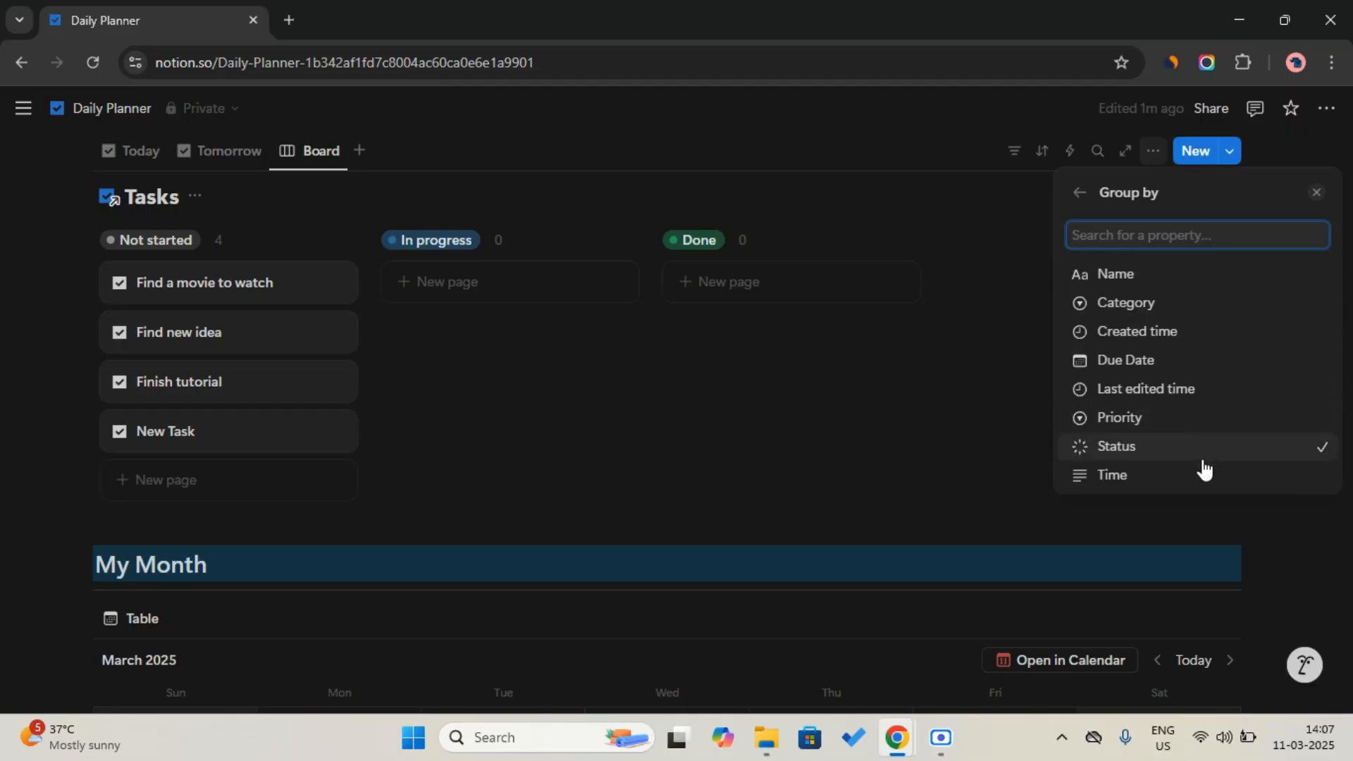
pyautogui.click(1176, 308)
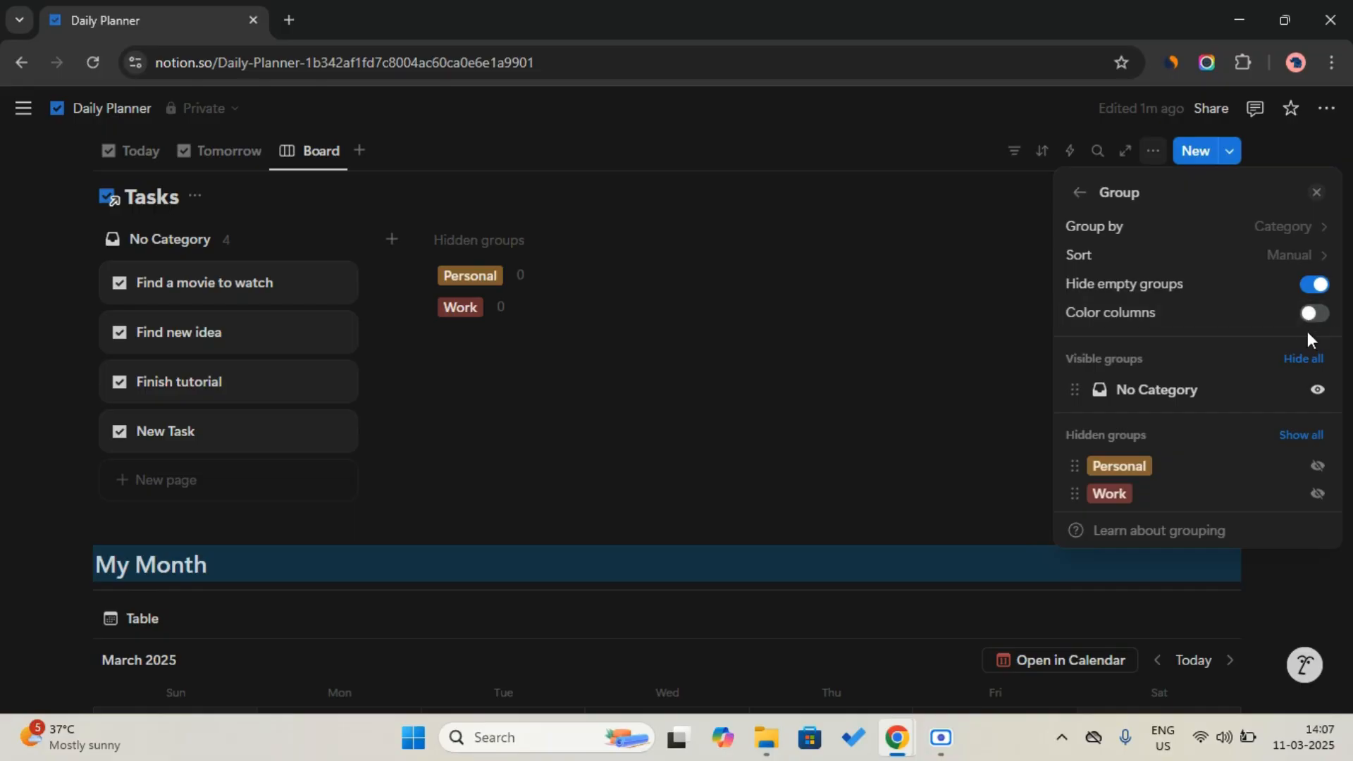
pyautogui.click(1315, 437)
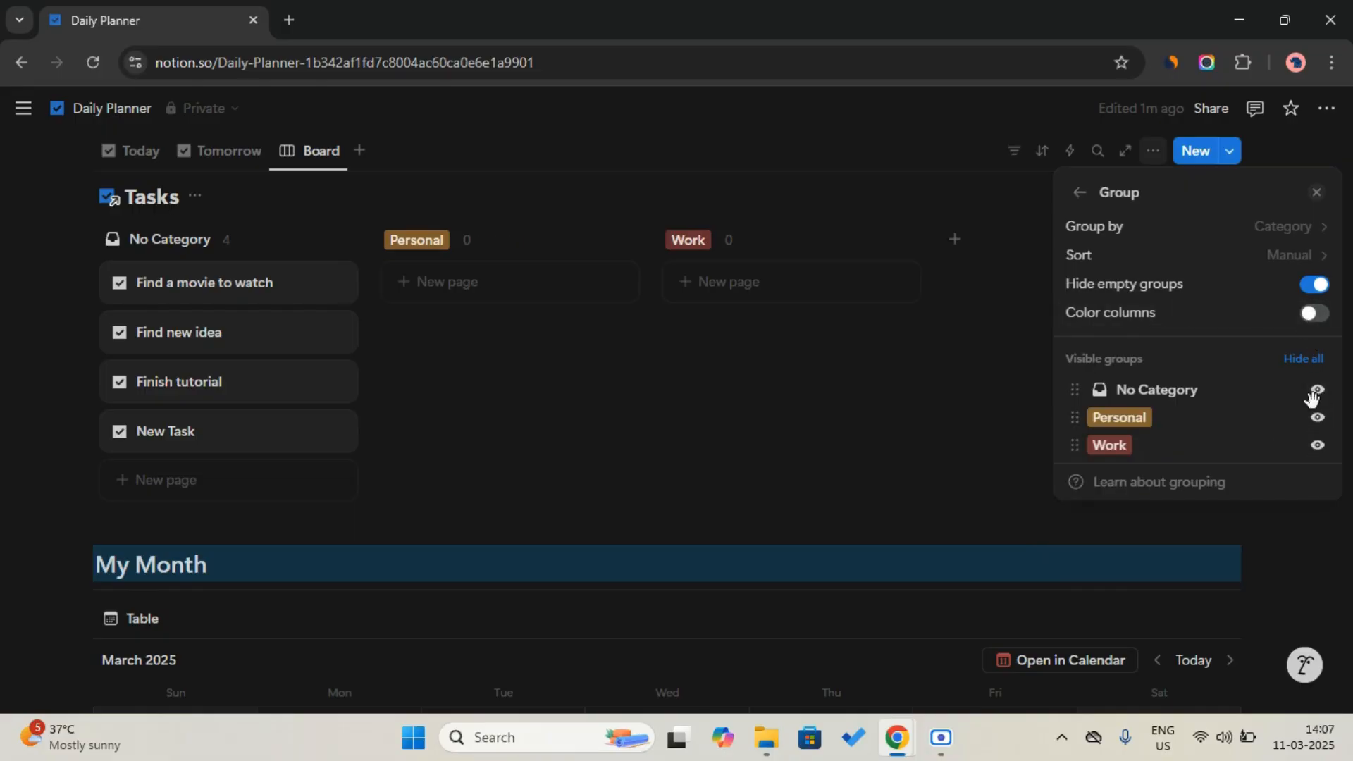
# Step: Hide the No Category group on the board and hide the linked Tasks database's title
pyautogui.click(1316, 389)
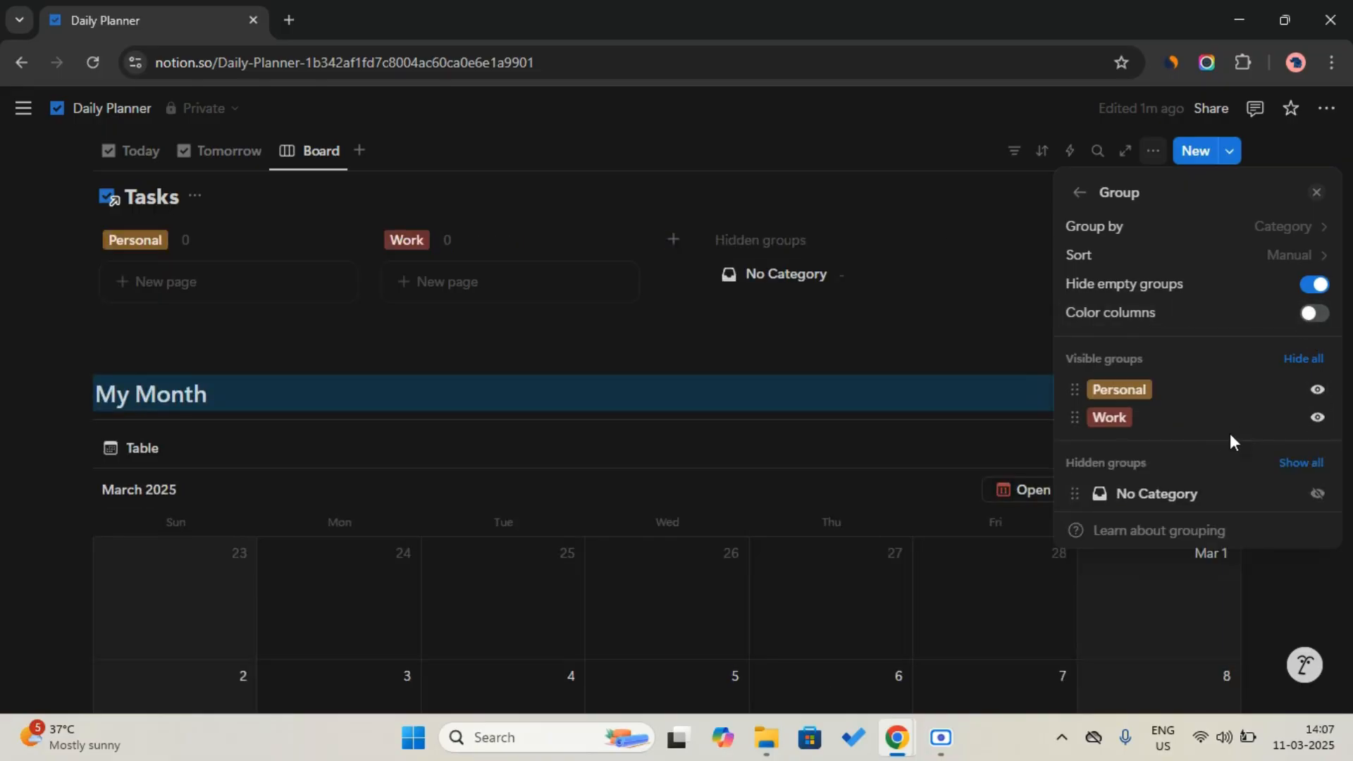
pyautogui.click(916, 353)
pyautogui.scroll(2, 944, 310)
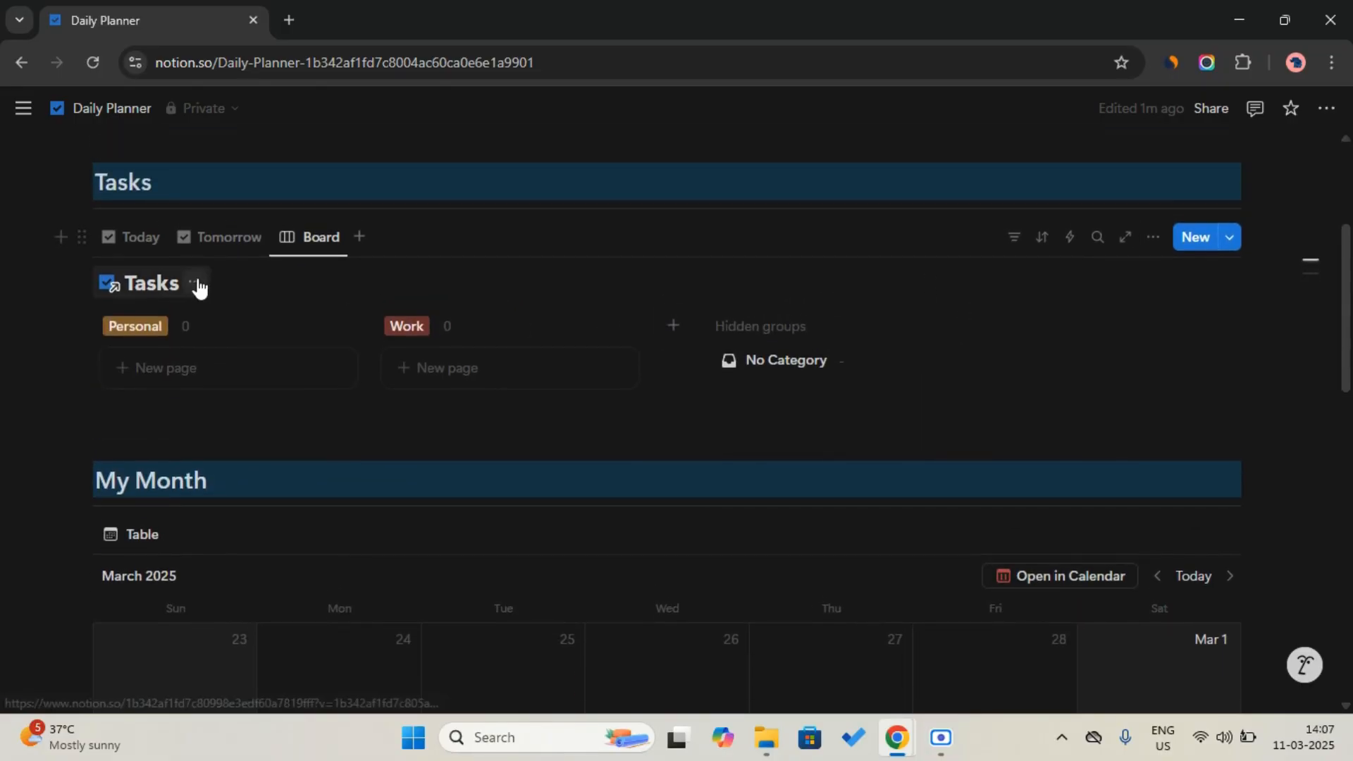
pyautogui.click(196, 284)
pyautogui.click(206, 381)
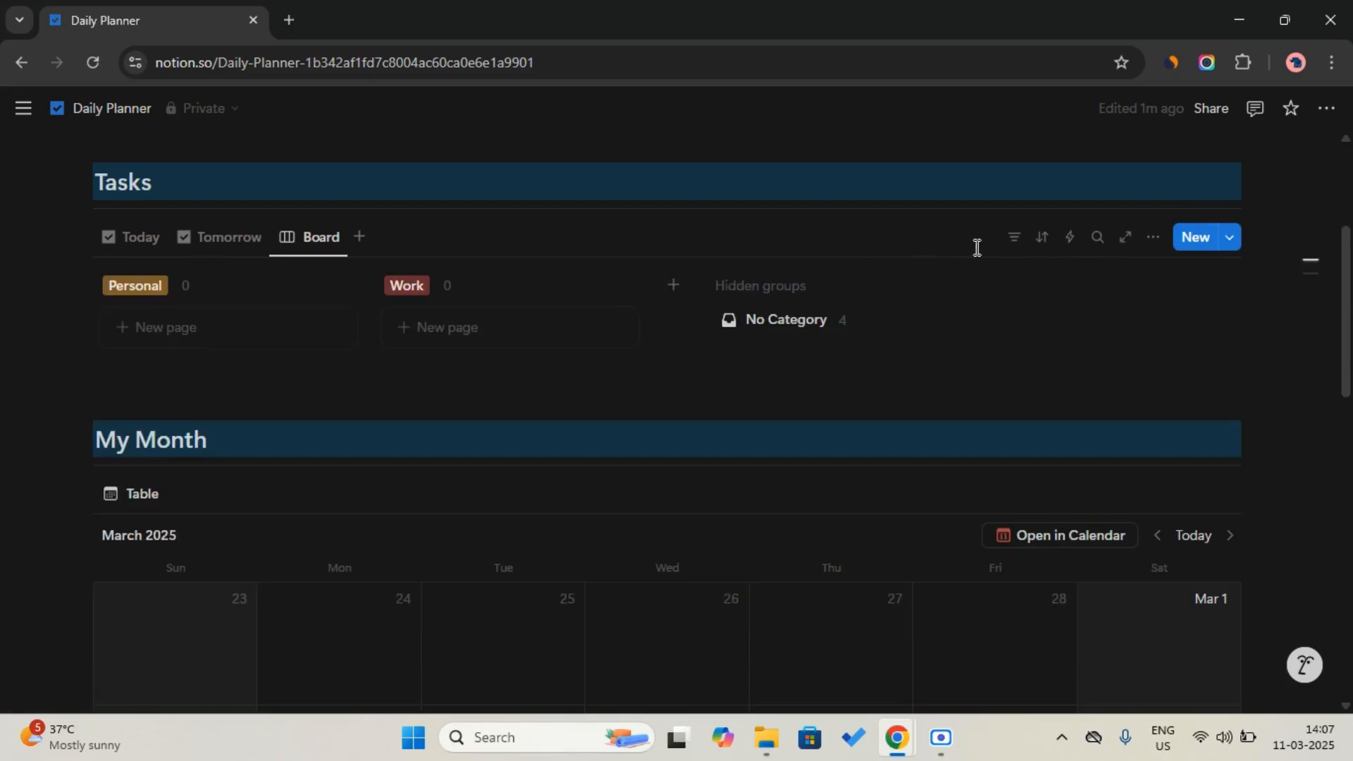
# Step: Filter the board by Status to include only the To-do and In progress groups
pyautogui.click(1013, 238)
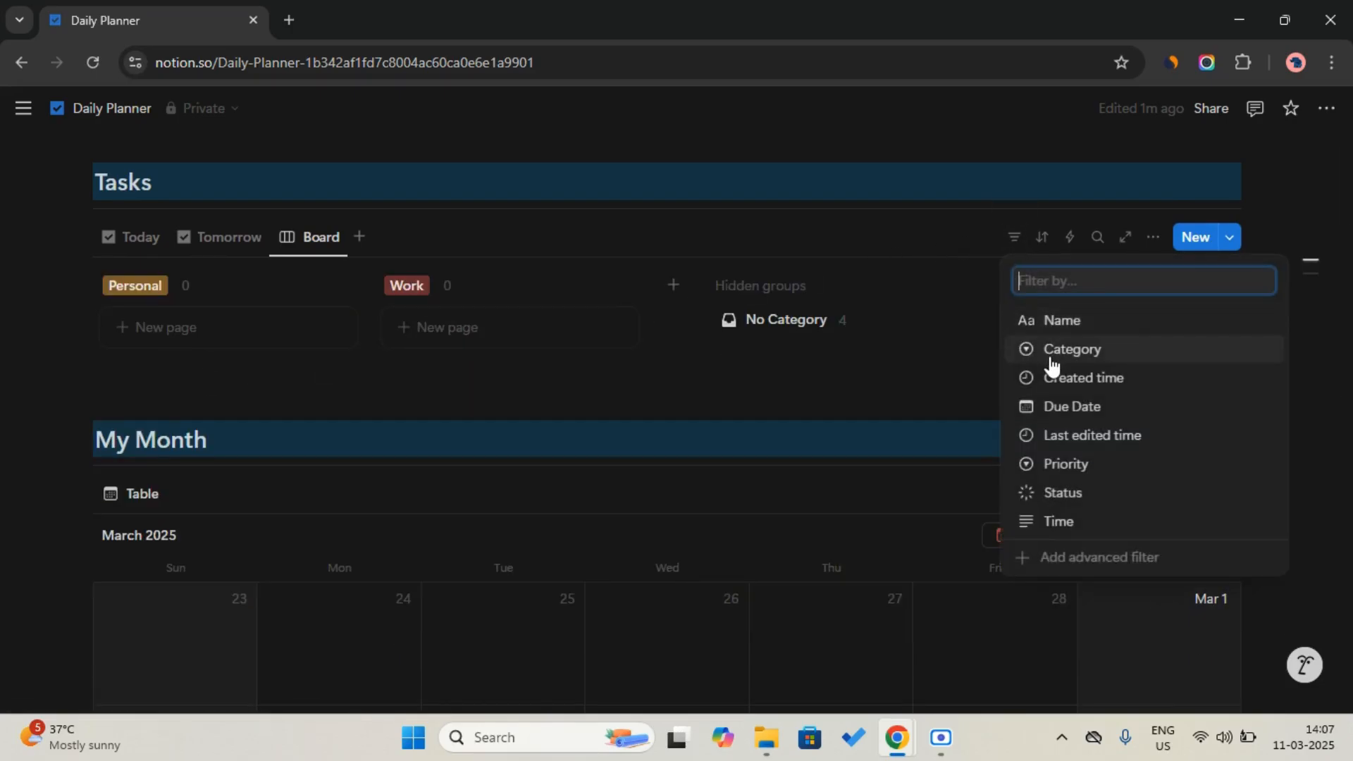
pyautogui.click(1062, 492)
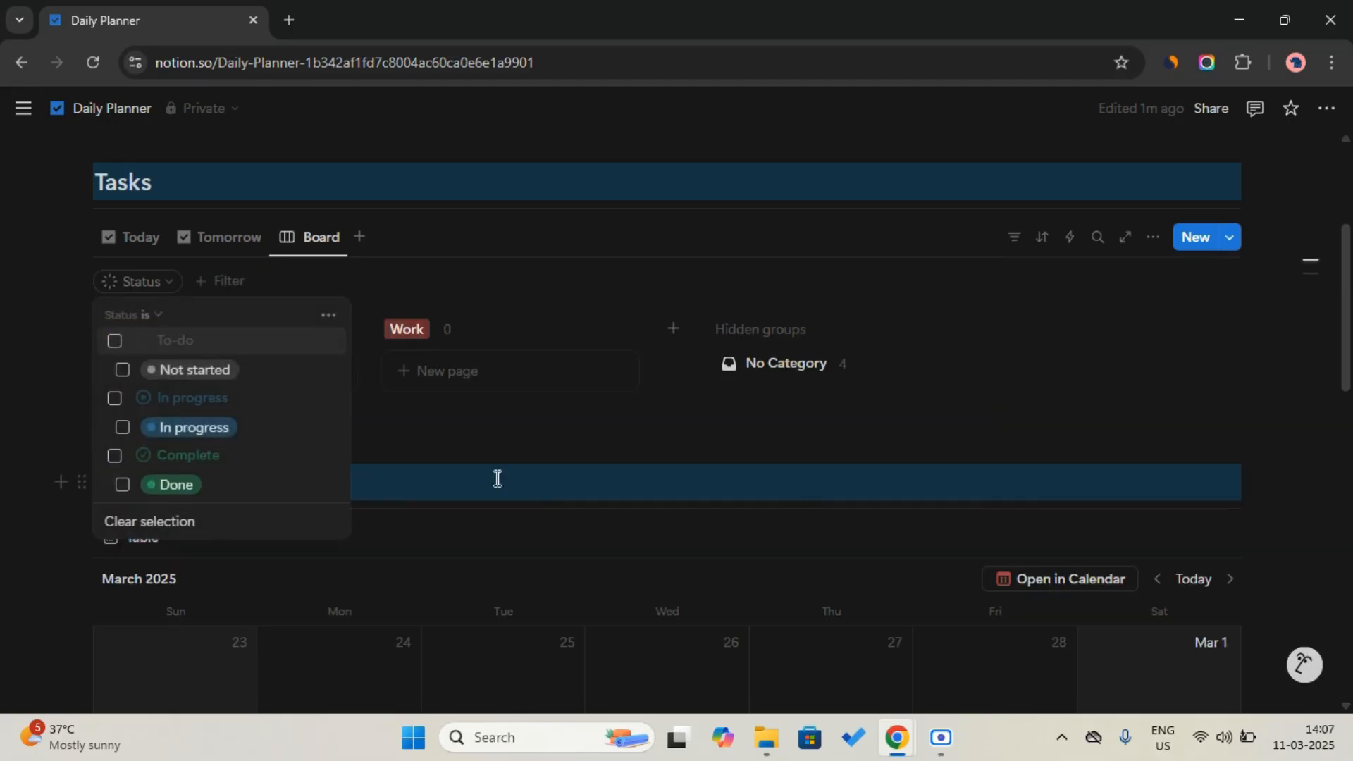
pyautogui.click(115, 341)
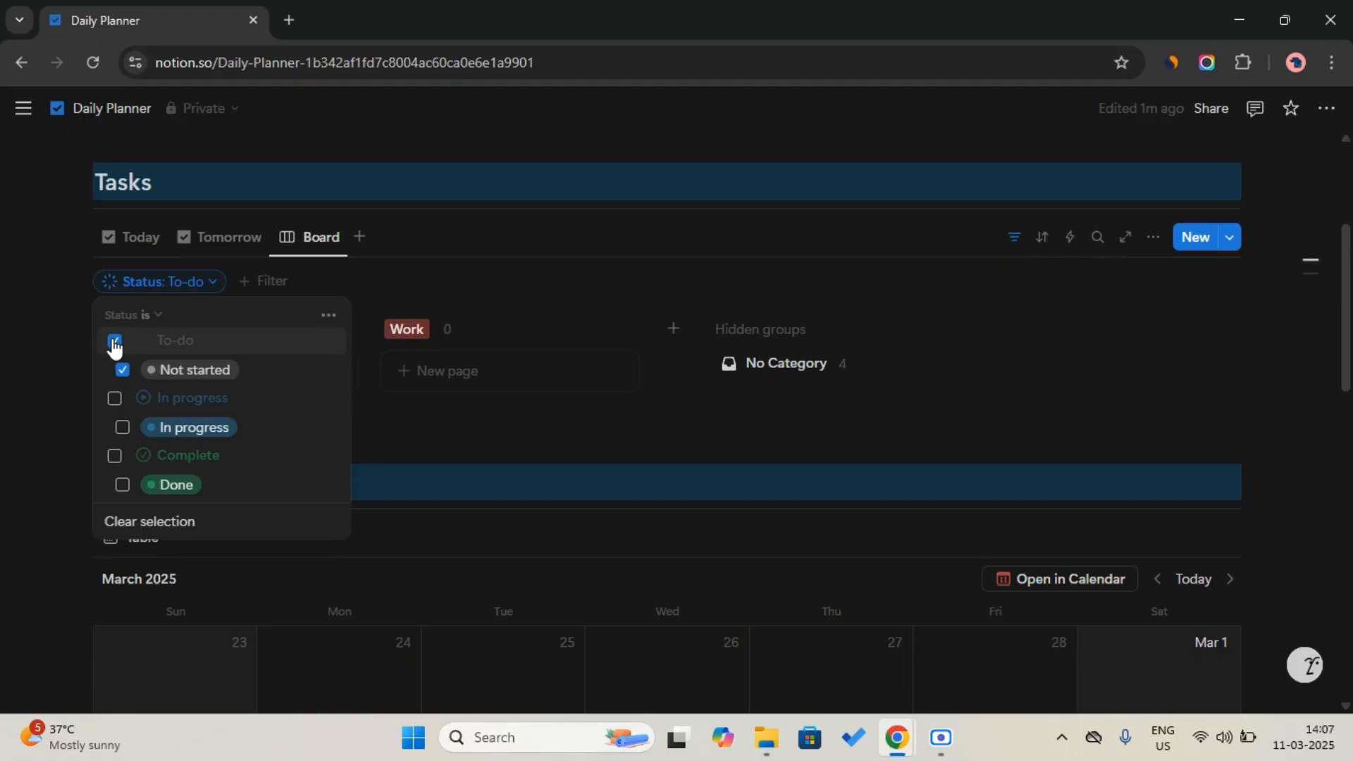
pyautogui.click(113, 398)
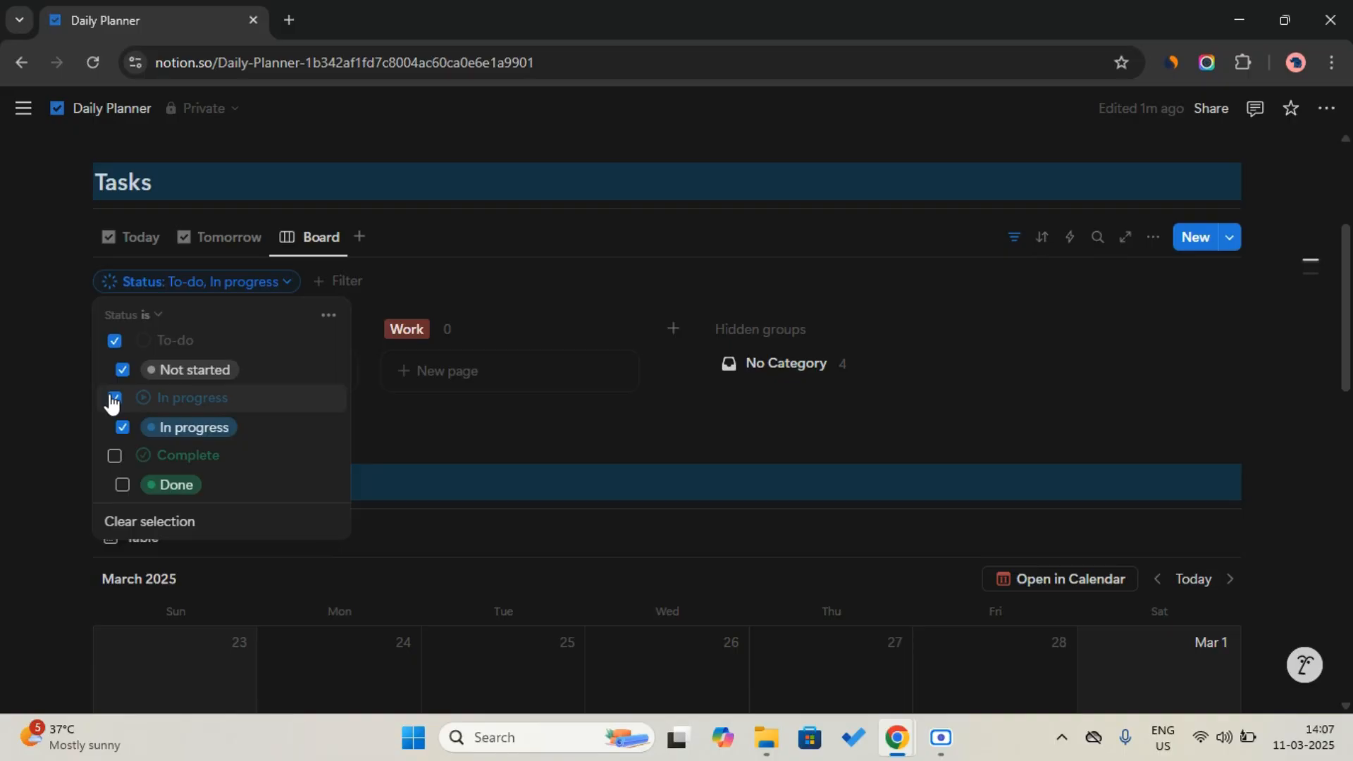
# Step: Sort the board by Last edited time in descending order and collapse the filter and sort settings
pyautogui.click(1041, 238)
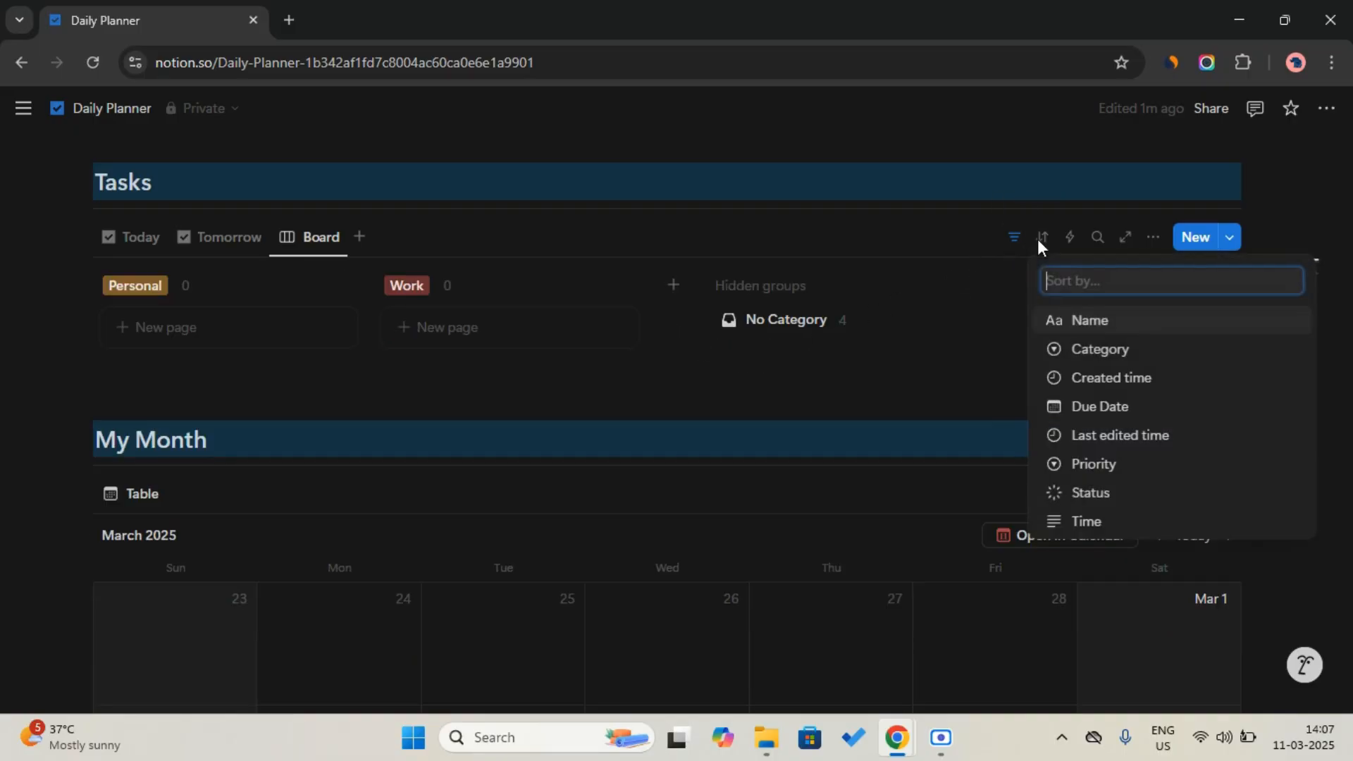
pyautogui.click(1108, 434)
pyautogui.click(347, 325)
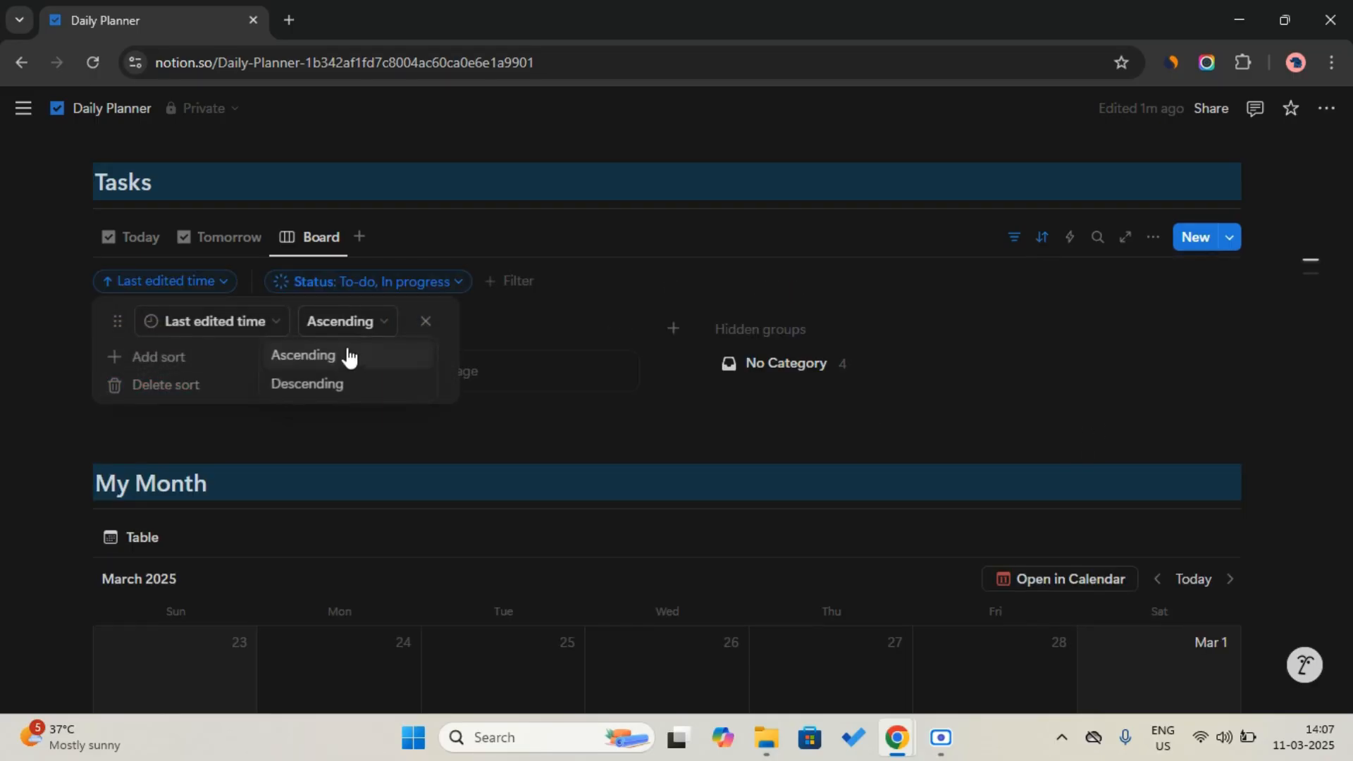
pyautogui.click(344, 386)
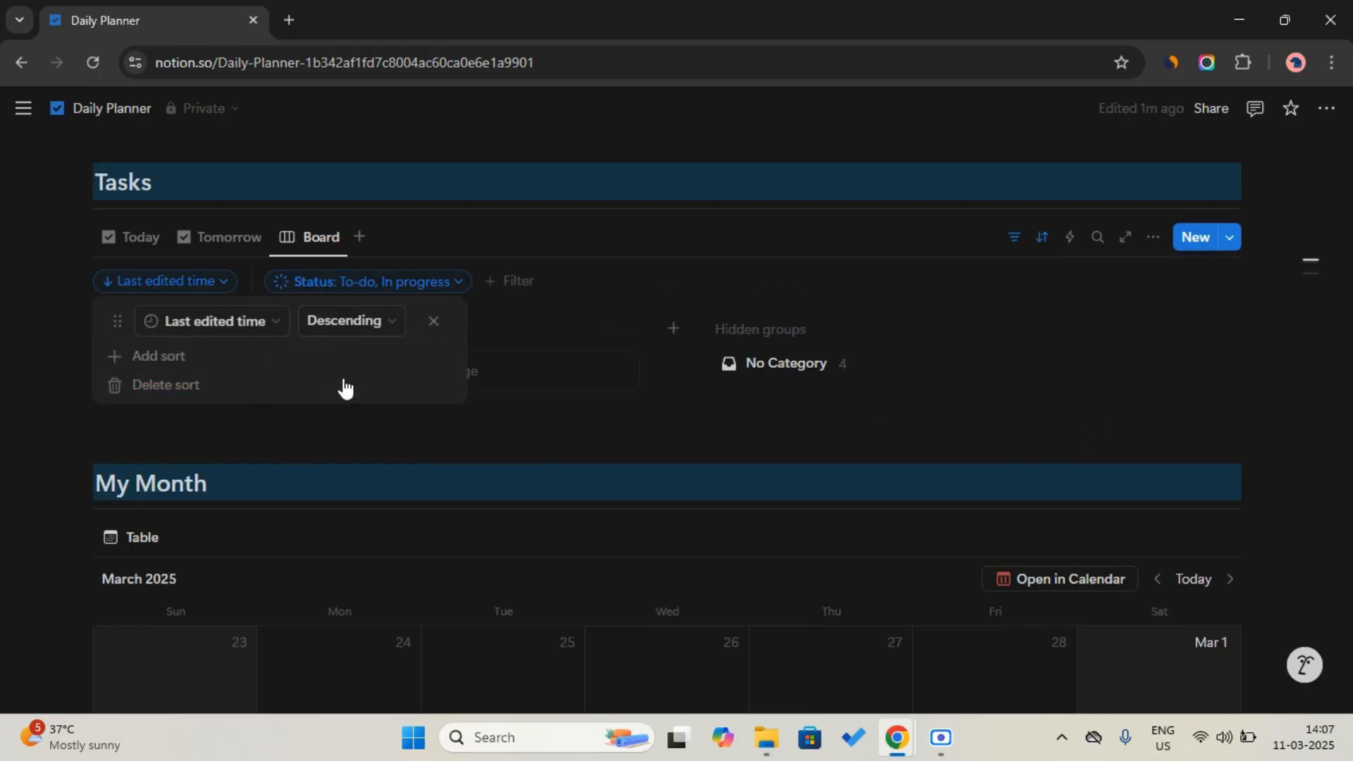
pyautogui.click(1014, 240)
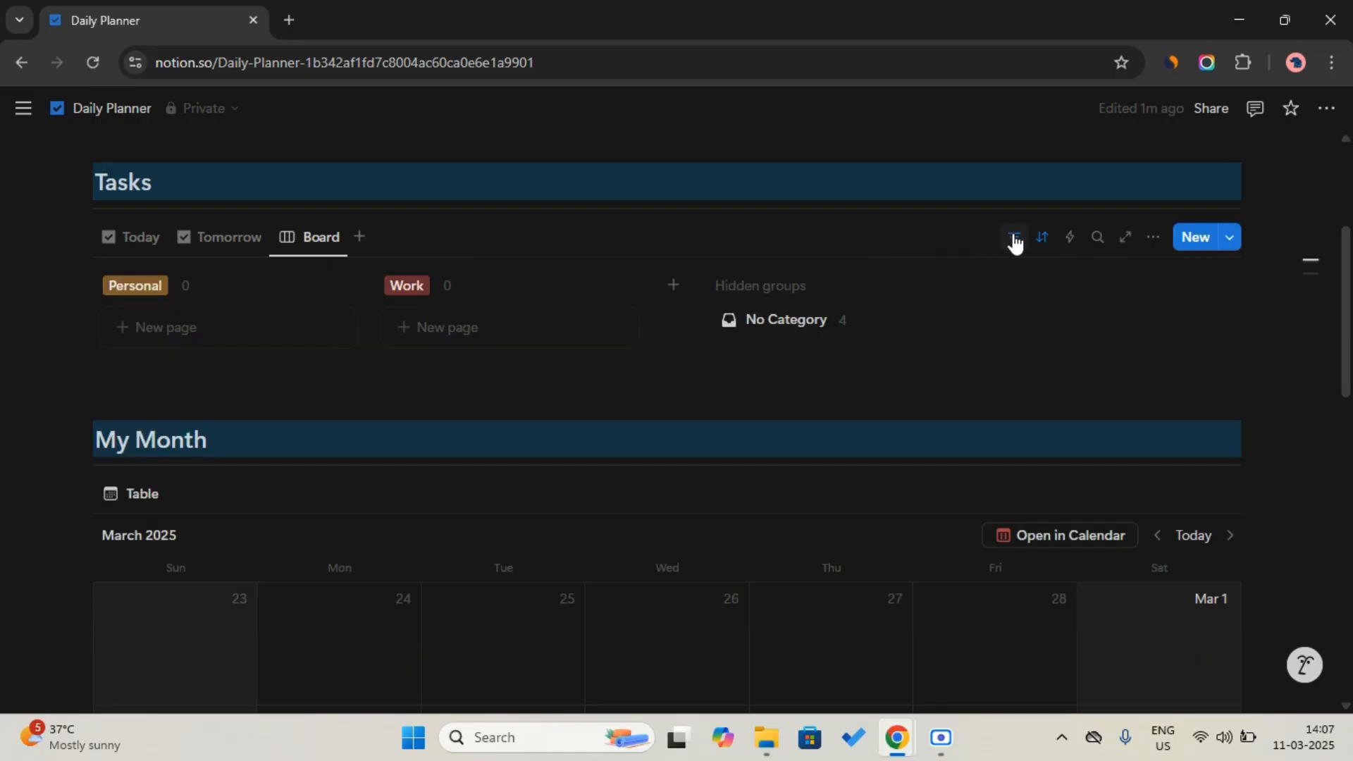
# Step: Check the Tomorrow and Today task views, and look over the whole Daily Planner page down to the Database toggle
pyautogui.click(199, 239)
pyautogui.click(143, 239)
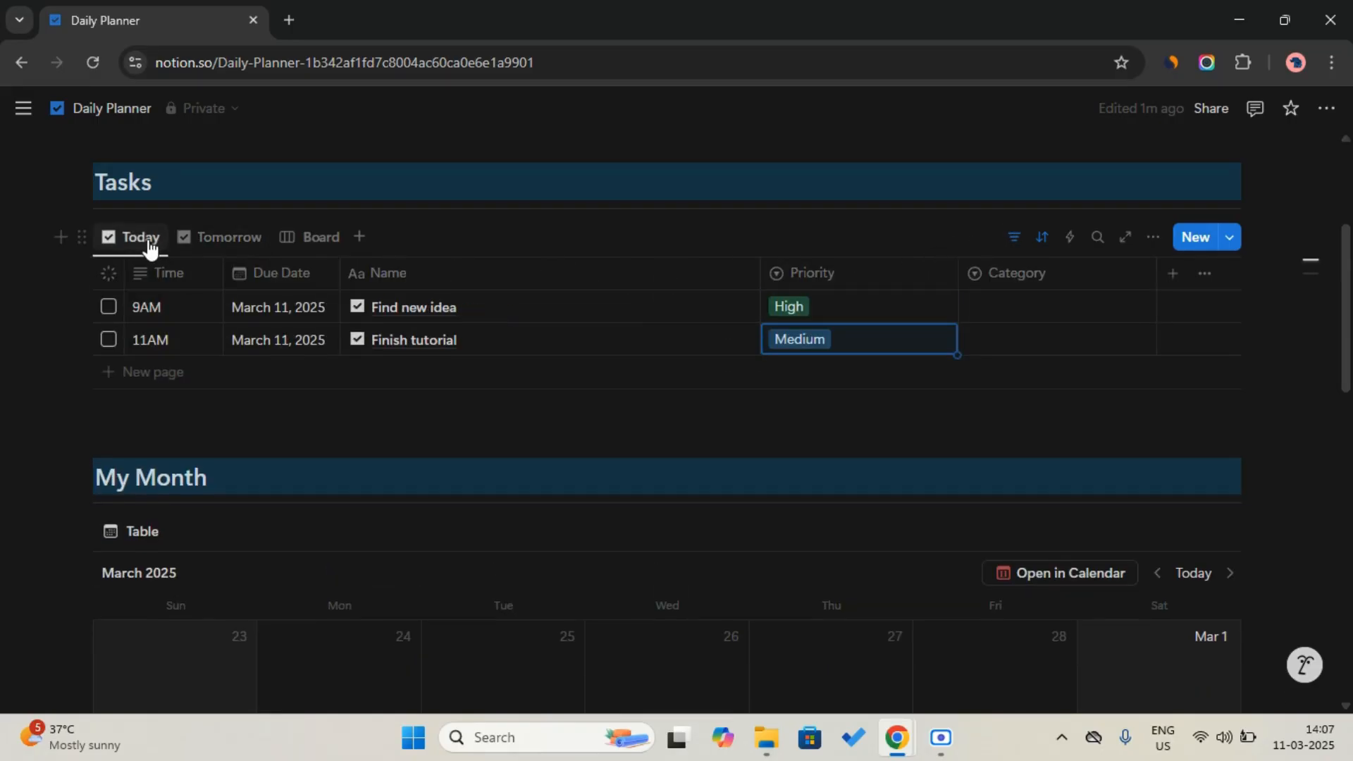
pyautogui.scroll(3, 237, 164)
pyautogui.scroll(-7, 382, 278)
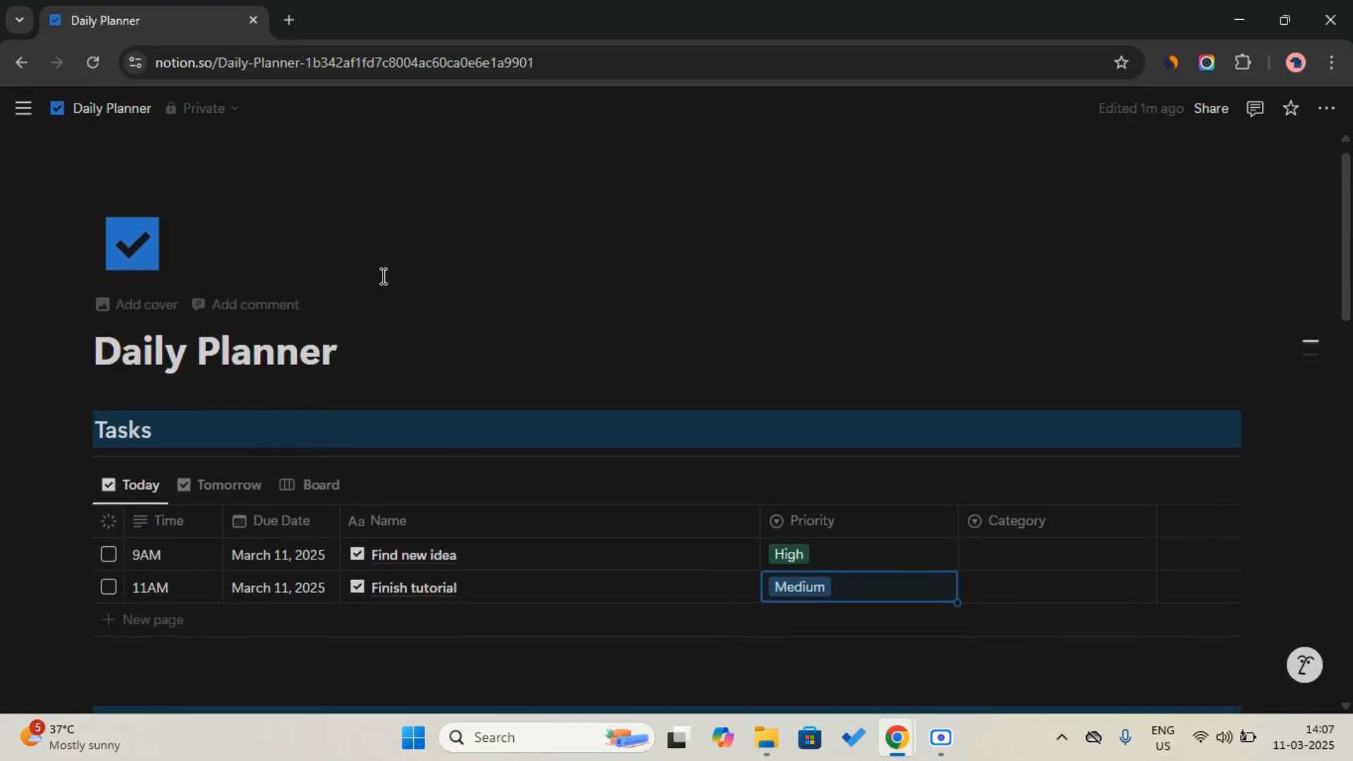
pyautogui.scroll(-10, 382, 276)
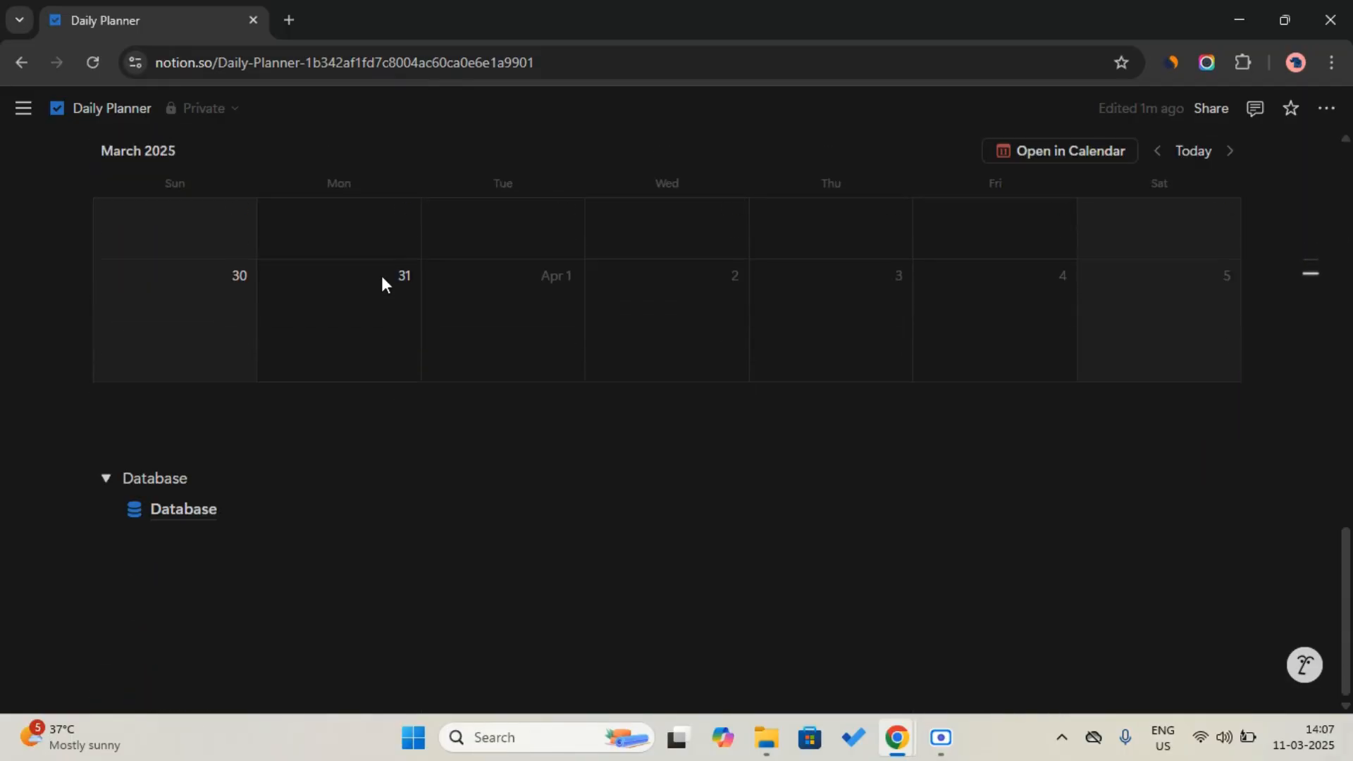
pyautogui.scroll(10, 381, 276)
pyautogui.scroll(10, 382, 276)
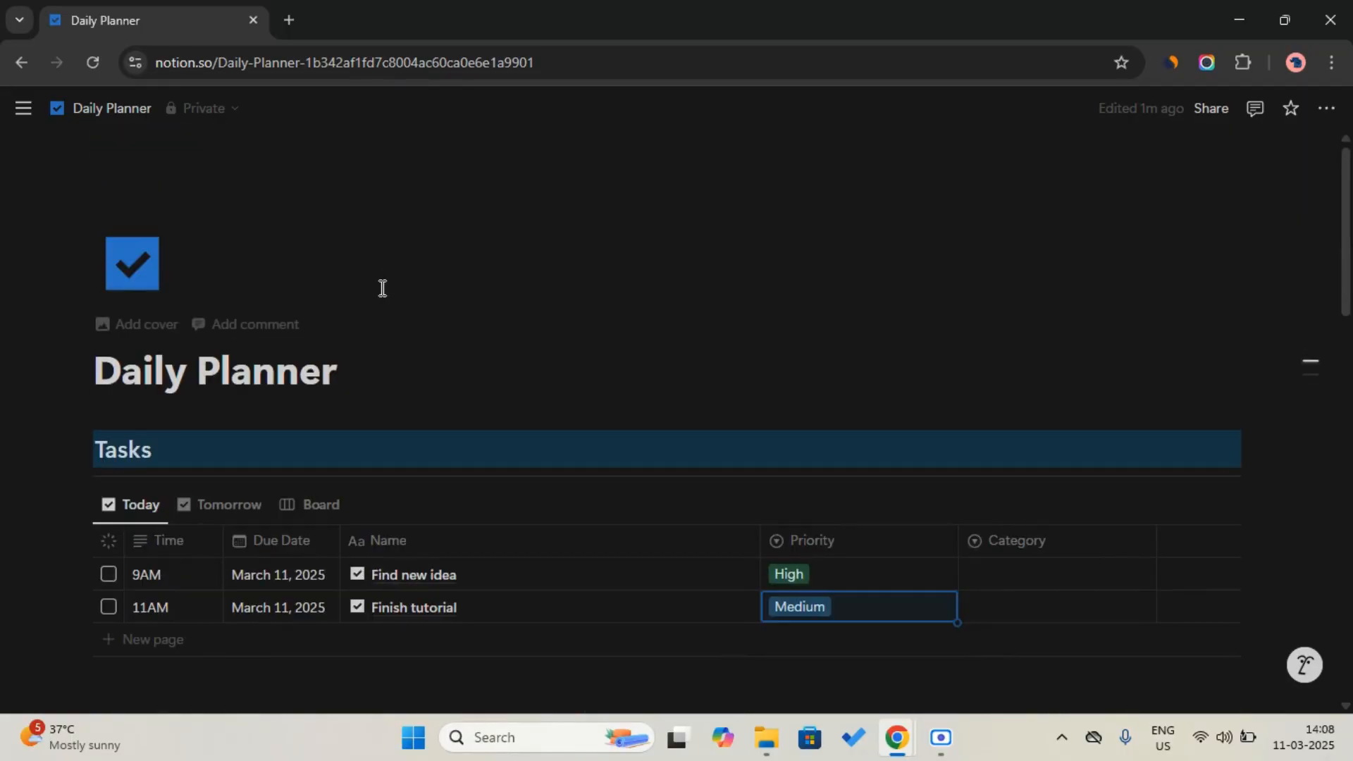